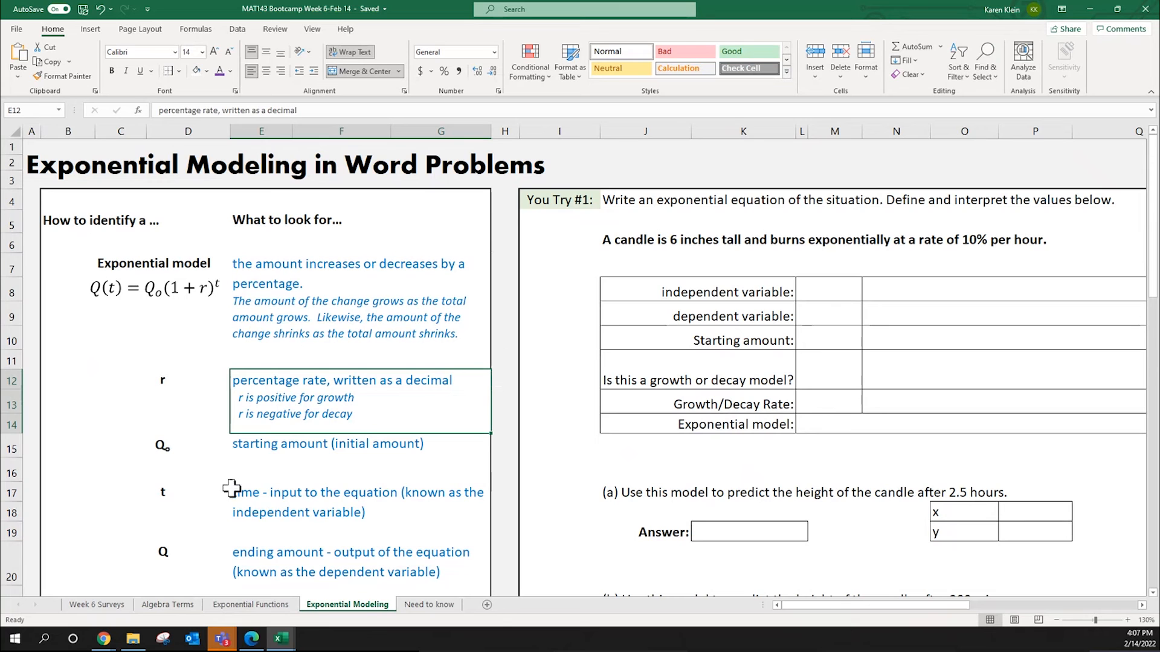
Step: Examine the definitions of t and Q, and the growth and decay formulas on the Exponential Functions sheet
{"action": "left_click", "coordinate": [163, 491]}
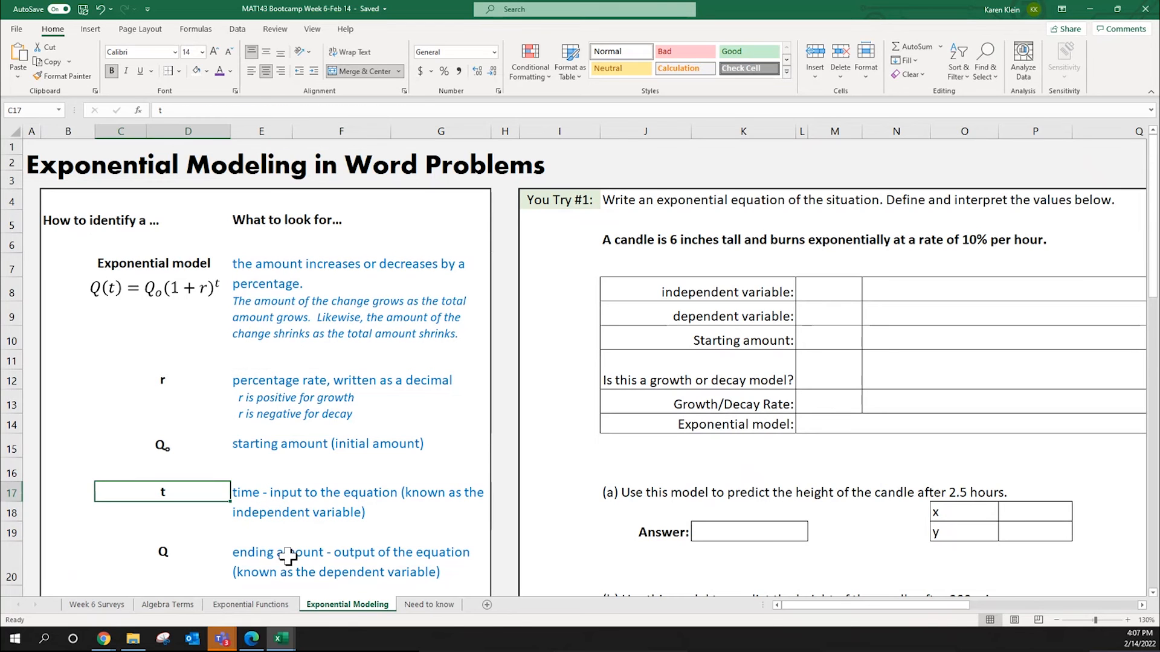
{"action": "left_click", "coordinate": [295, 555]}
{"action": "left_click", "coordinate": [164, 551]}
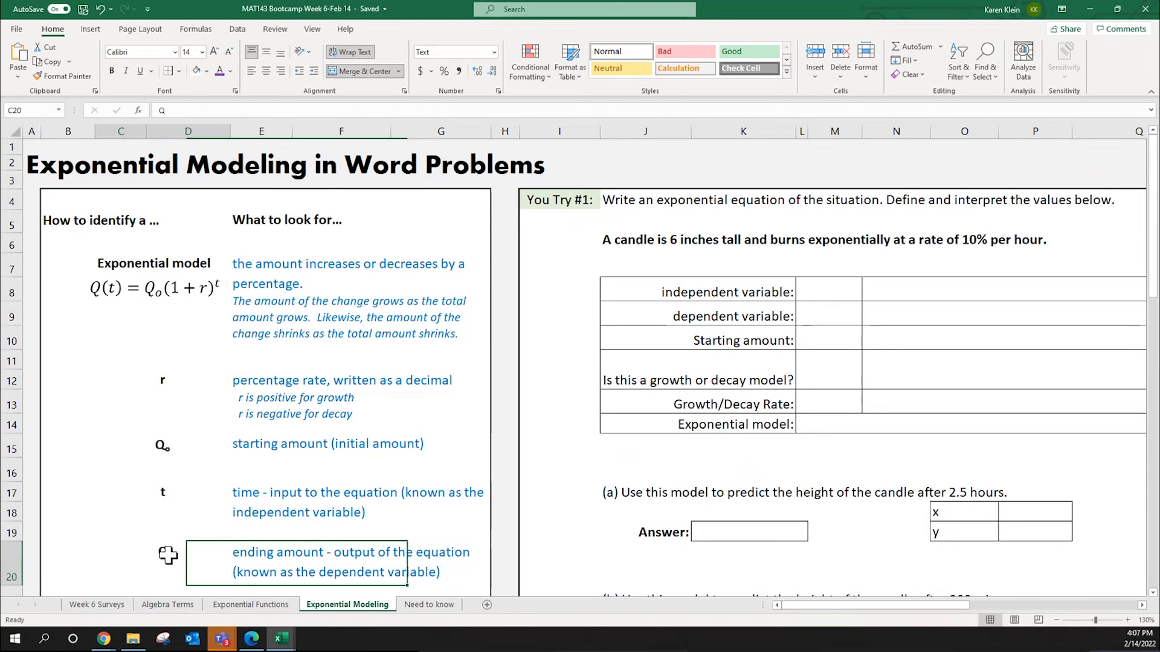
{"action": "scroll", "coordinate": [441, 508], "scroll_direction": "down", "scroll_amount": 1}
{"action": "scroll", "coordinate": [436, 522], "scroll_direction": "up", "scroll_amount": 1}
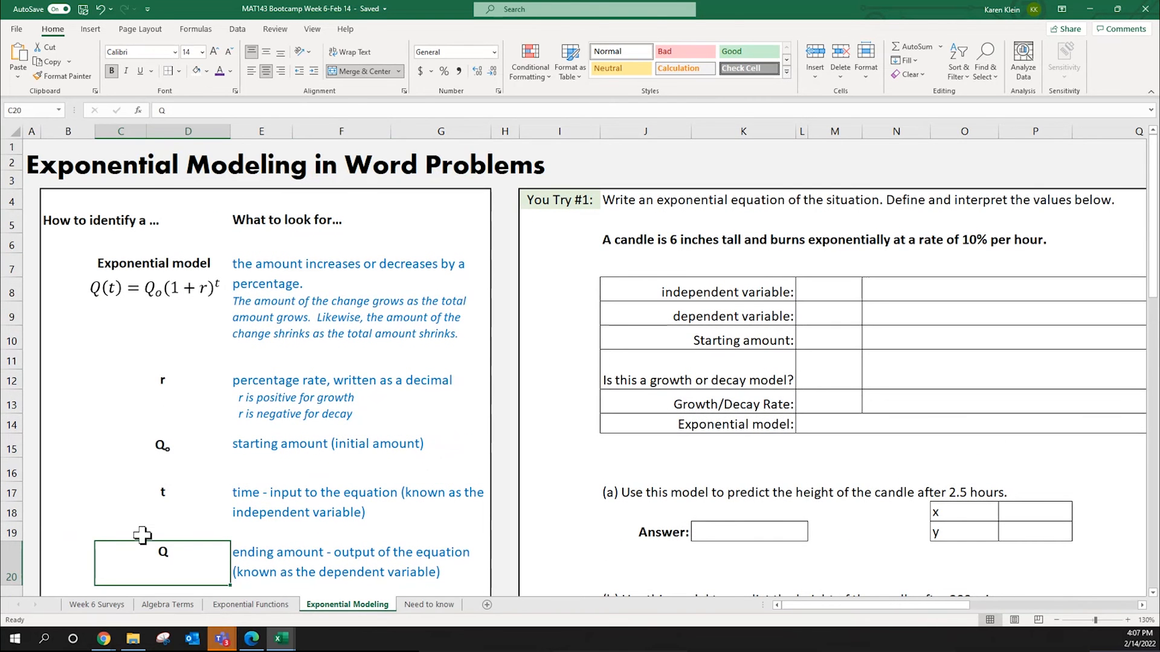
{"action": "left_click", "coordinate": [254, 605]}
{"action": "left_click_drag", "start_coordinate": [987, 605], "coordinate": [791, 609]}
{"action": "scroll", "coordinate": [567, 514], "scroll_direction": "up", "scroll_amount": 2}
{"action": "scroll", "coordinate": [535, 496], "scroll_direction": "up", "scroll_amount": 1}
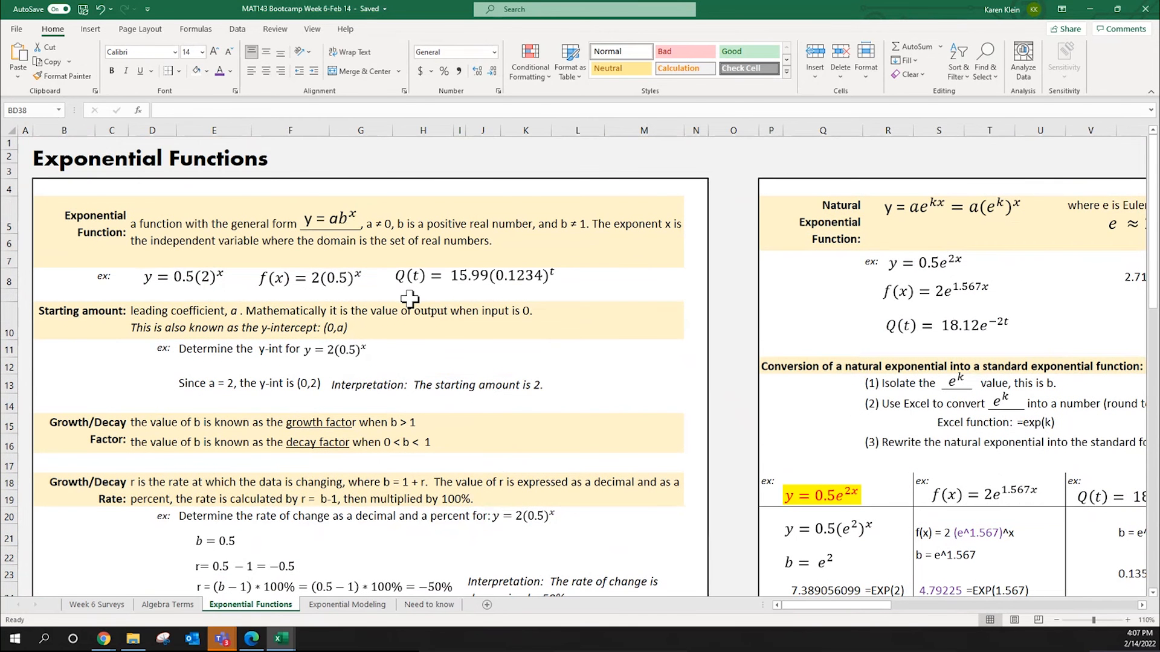
{"action": "scroll", "coordinate": [341, 236], "scroll_direction": "down", "scroll_amount": 6}
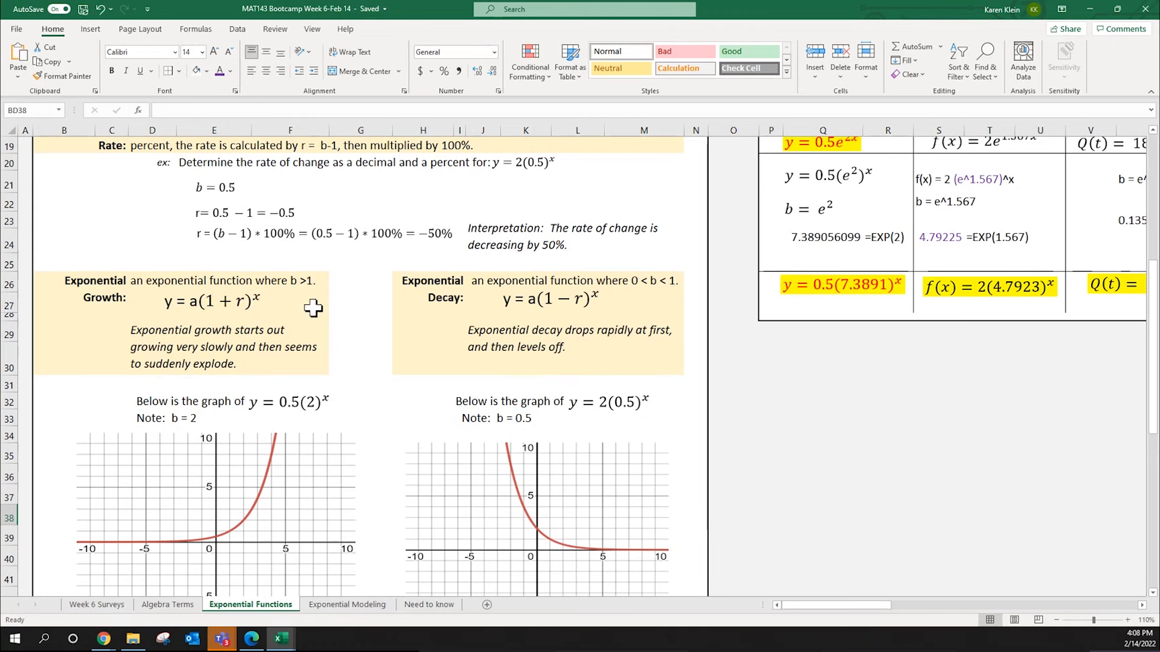
Step: Return to the Exponential Modeling sheet and read the You Try #1 candle problem and its questions
{"action": "left_click", "coordinate": [347, 605]}
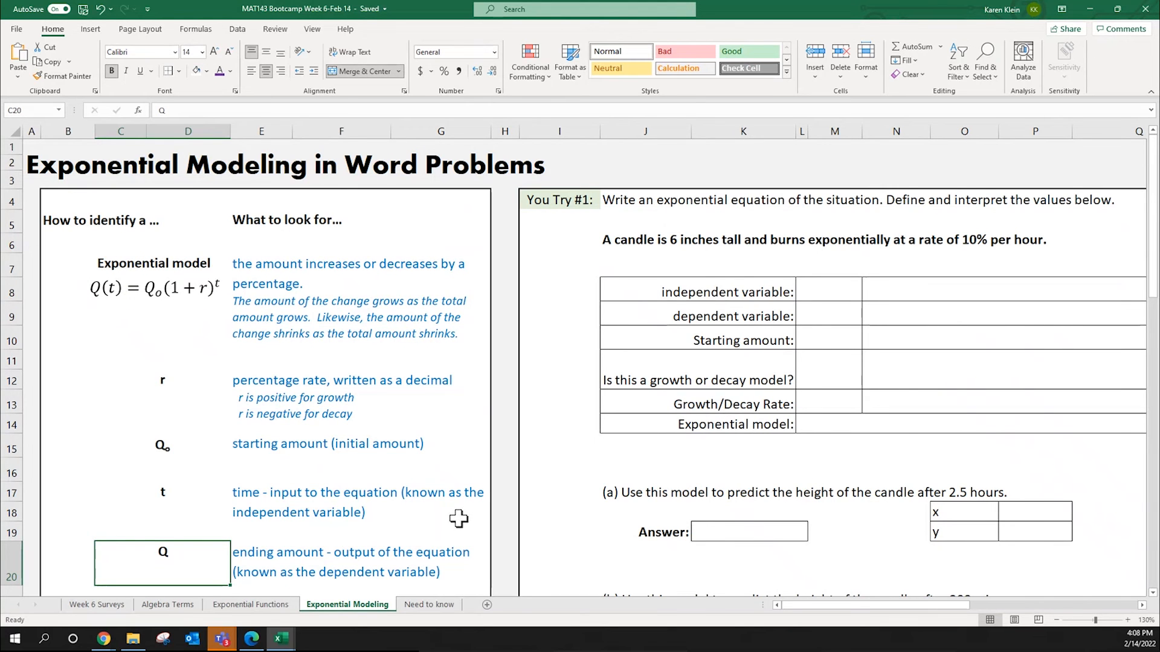
{"action": "left_click", "coordinate": [1141, 604]}
{"action": "double_click", "coordinate": [1142, 605]}
{"action": "scroll", "coordinate": [841, 438], "scroll_direction": "down", "scroll_amount": 8}
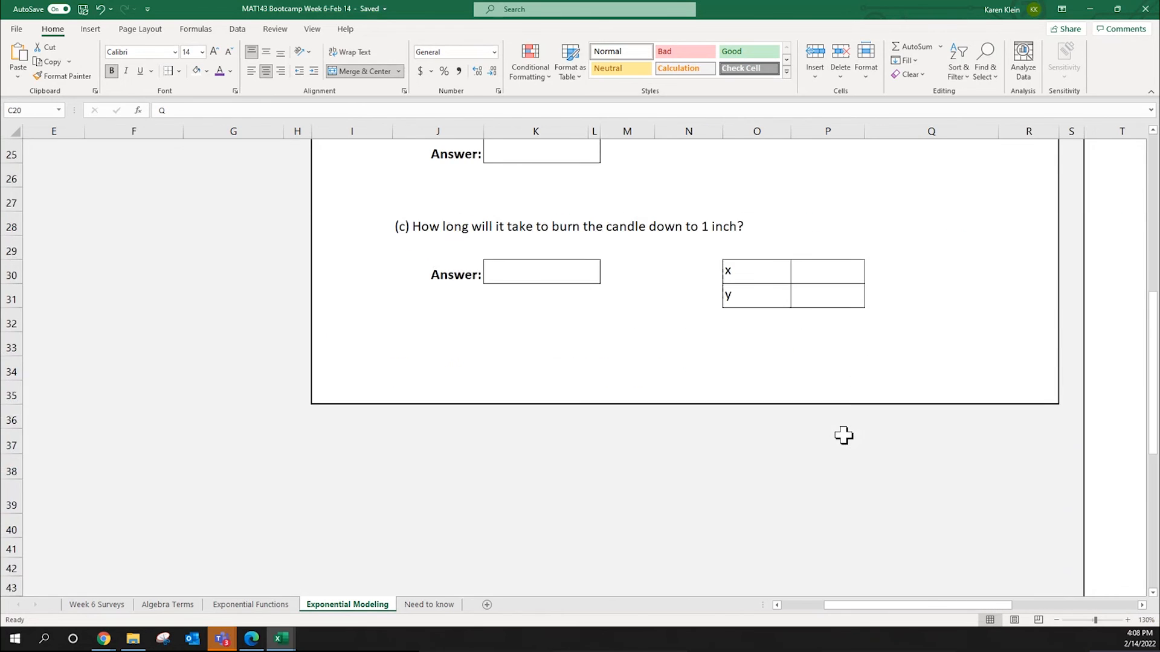
{"action": "scroll", "coordinate": [851, 431], "scroll_direction": "up", "scroll_amount": 4}
{"action": "scroll", "coordinate": [853, 432], "scroll_direction": "up", "scroll_amount": 5}
{"action": "mouse_move", "coordinate": [934, 605]}
{"action": "left_mouse_down"}
{"action": "mouse_move", "coordinate": [1035, 615]}
{"action": "mouse_move", "coordinate": [945, 616]}
{"action": "left_mouse_up"}
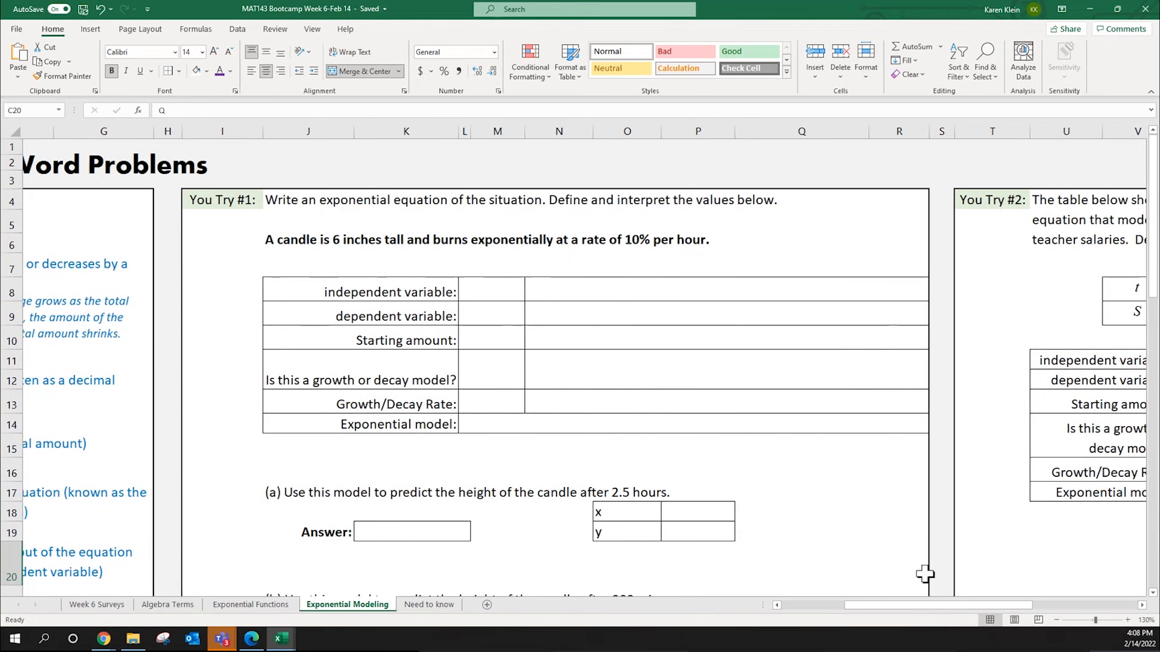
{"action": "left_click", "coordinate": [782, 493]}
{"action": "left_click", "coordinate": [245, 224]}
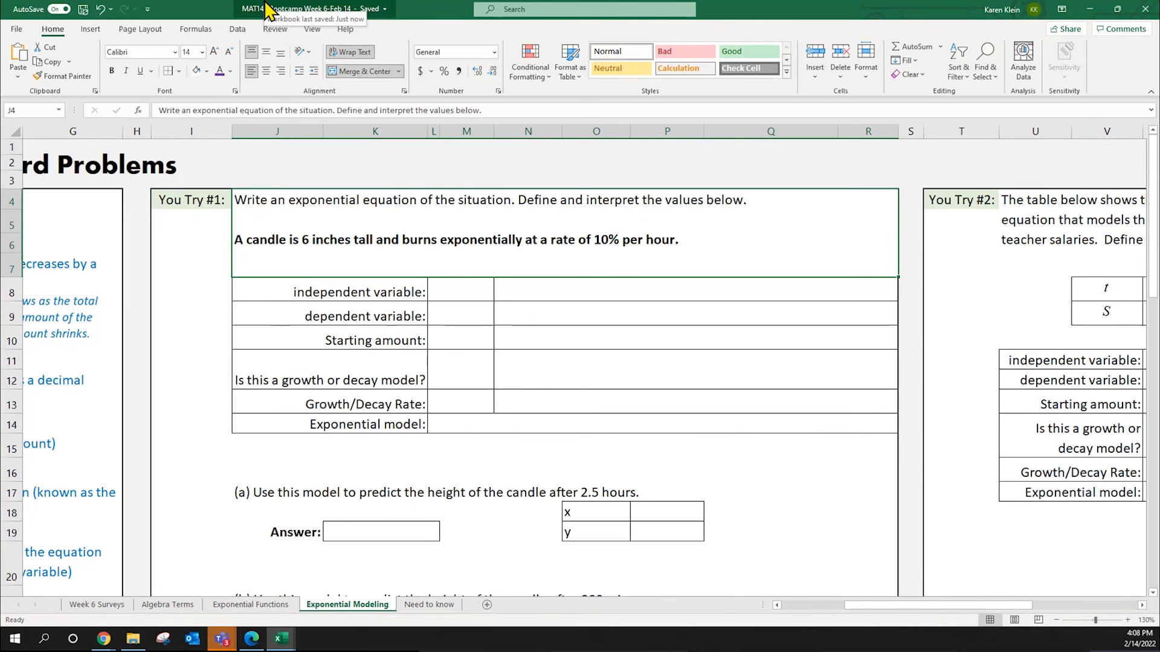
Step: Enter t as the independent variable and Q as the dependent variable in the You Try #1 table
{"action": "left_click", "coordinate": [460, 291]}
{"action": "type", "text": "t"}
{"action": "key", "text": "Return"}
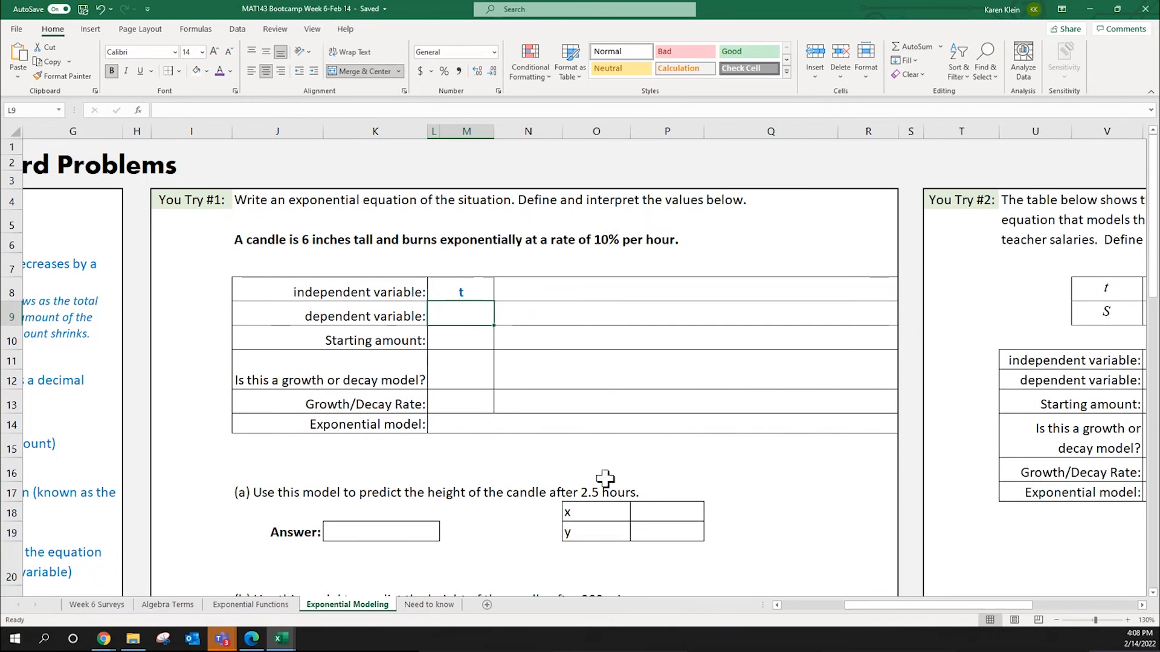
{"action": "type", "text": "Q"}
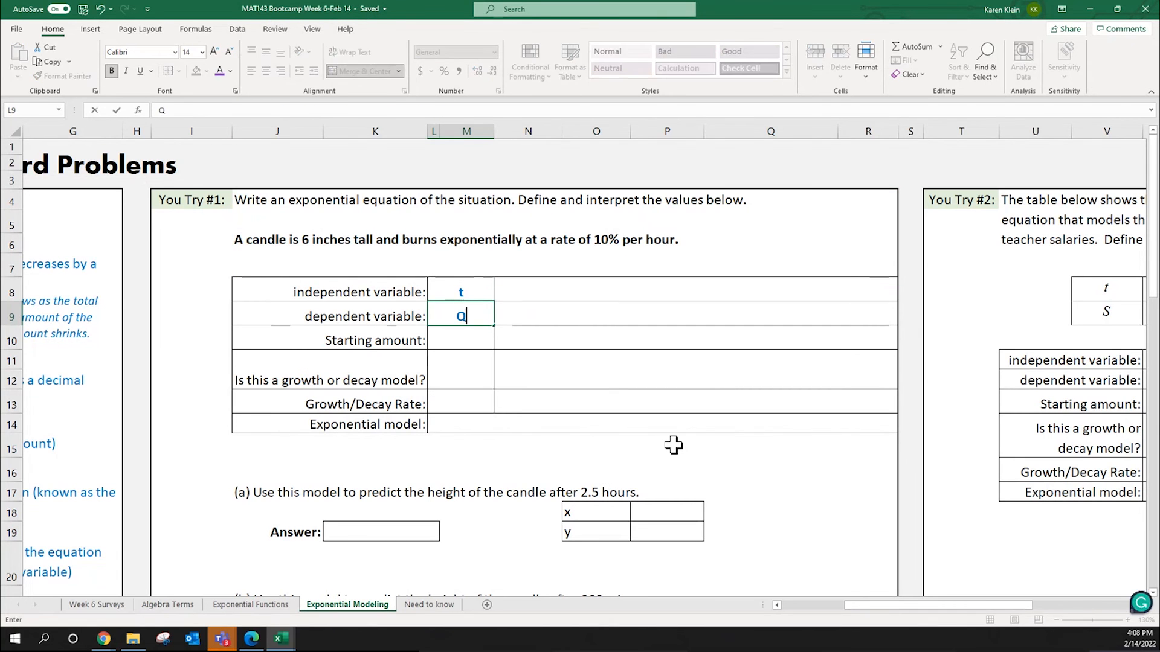
{"action": "key", "text": "Tab"}
Step: Describe the independent variable as "time in hours." in the cell beside its symbol
{"action": "key", "text": "Up"}
{"action": "type", "text": "ti"}
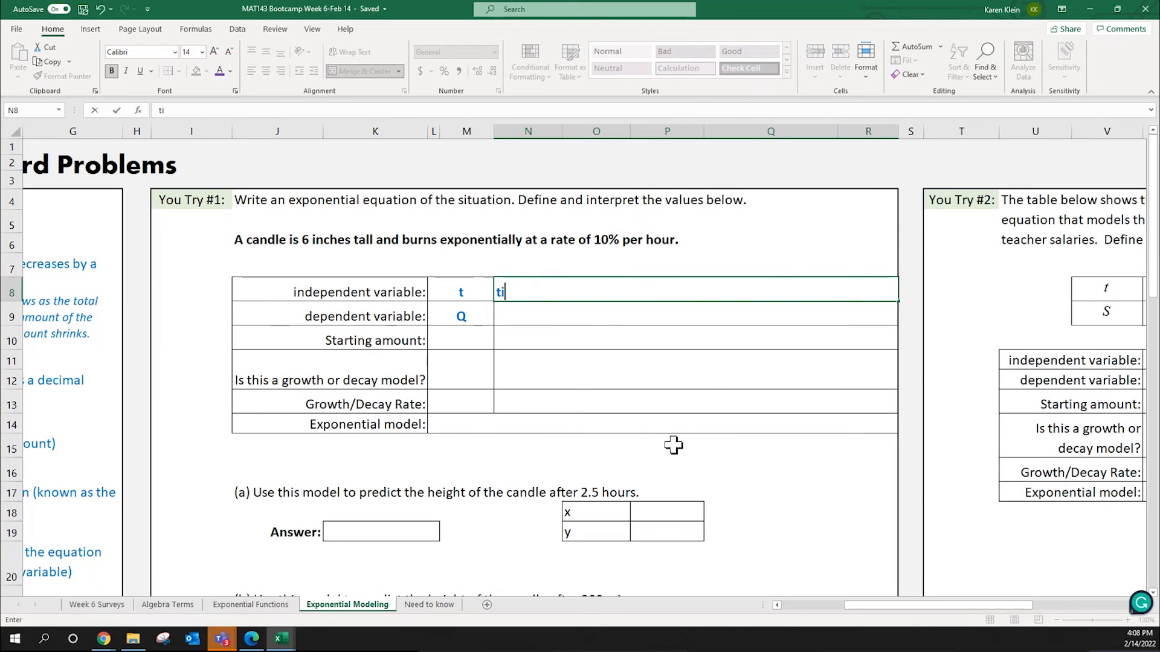
{"action": "type", "text": "me in hours"}
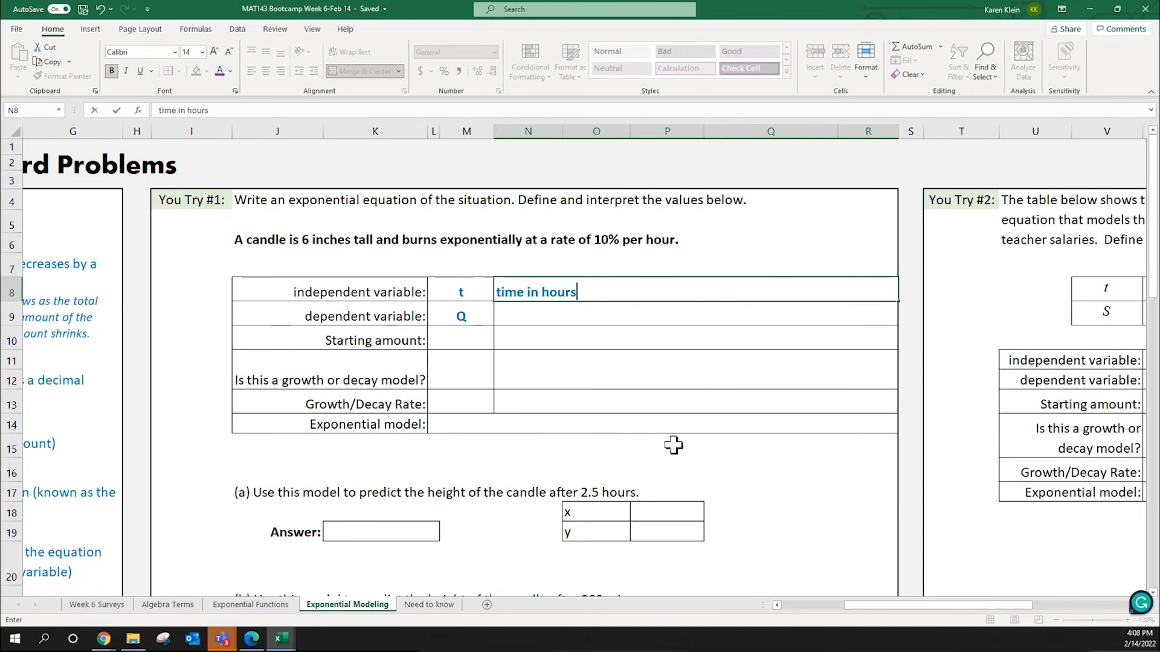
{"action": "type", "text": "."}
{"action": "key", "text": "Return"}
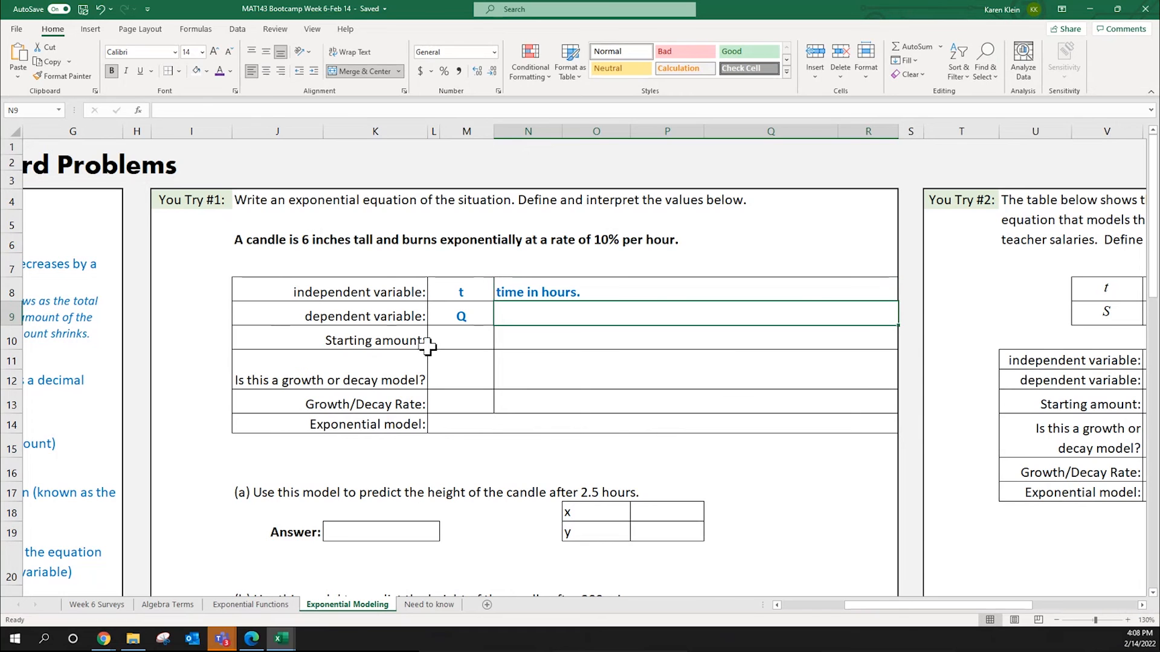
Step: Describe the dependent variable as "height of the candle in inches" beside its symbol
{"action": "left_click", "coordinate": [400, 215]}
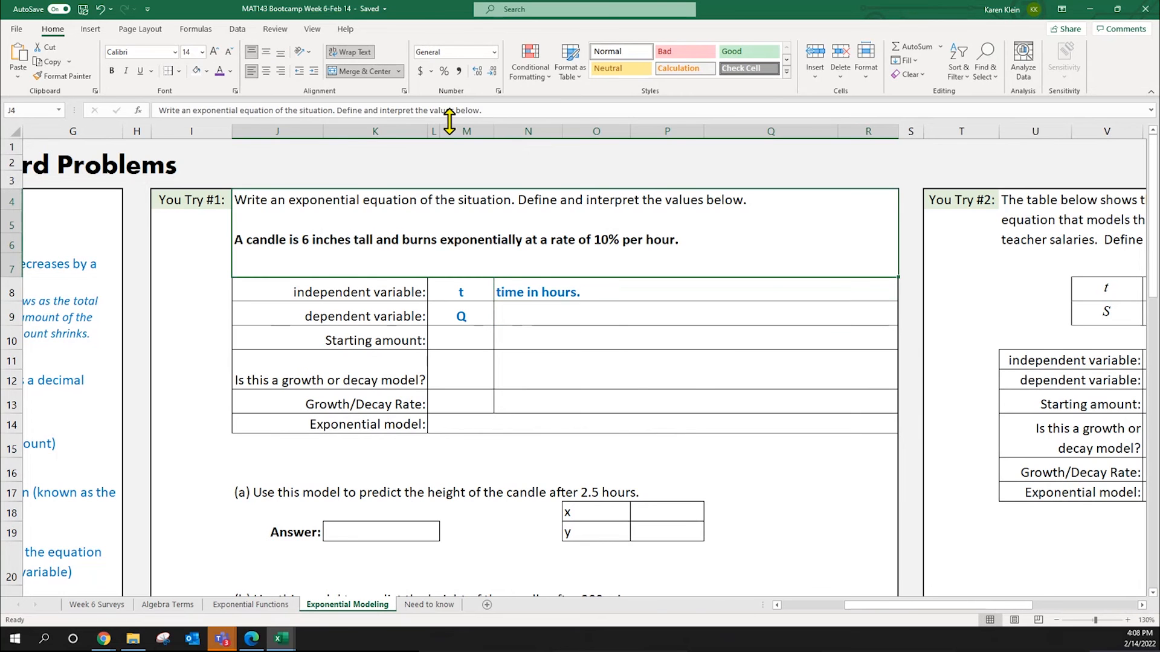
{"action": "left_click", "coordinate": [551, 316]}
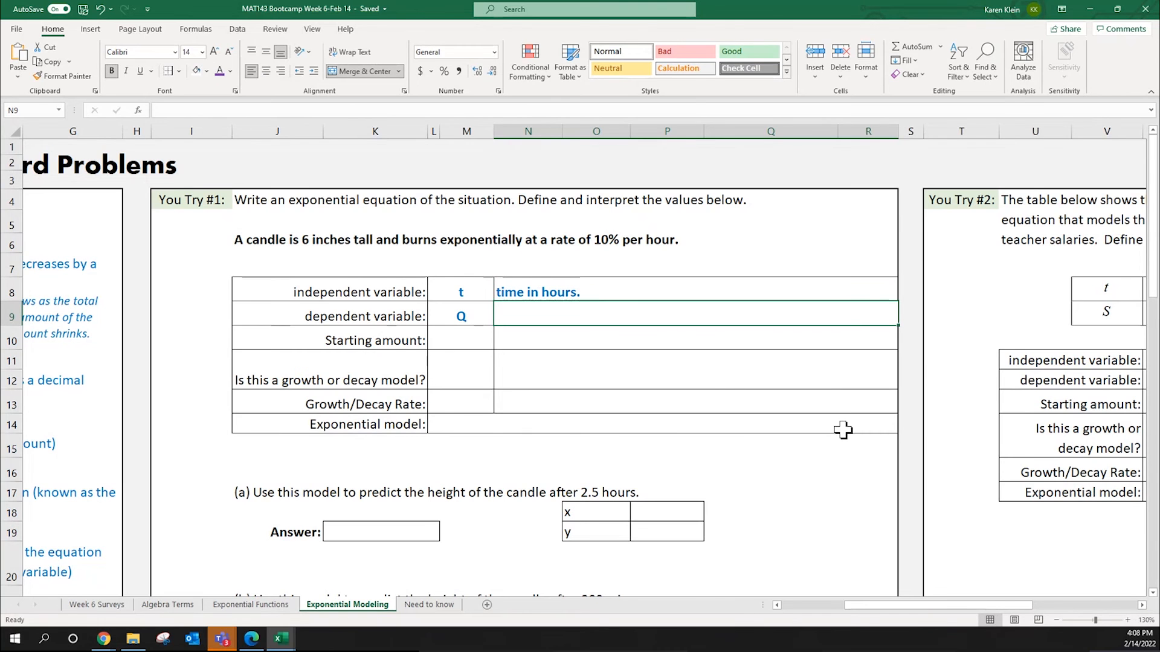
{"action": "type", "text": "heig"}
{"action": "type", "text": "ht of the "}
{"action": "type", "text": "candle in inches"}
{"action": "key", "text": "BackSpace"}
{"action": "type", "text": "in inches"}
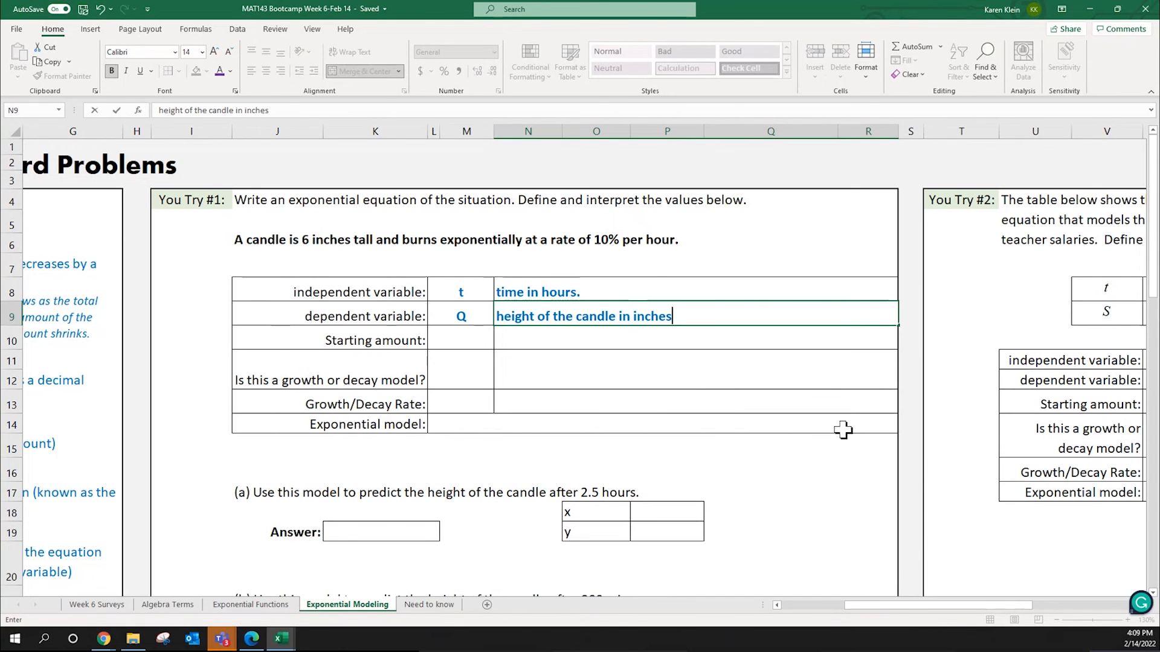
{"action": "key", "text": "Return"}
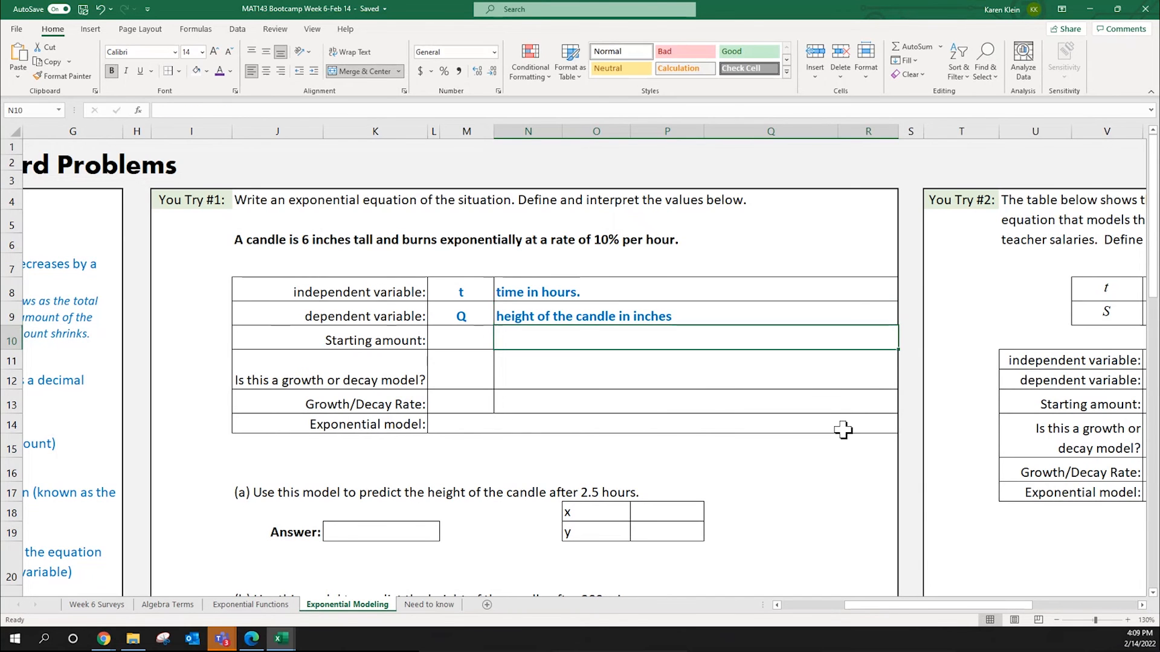
Step: Enter 6 as the starting amount and "inches" as its unit in the adjacent cell
{"action": "left_click", "coordinate": [468, 342]}
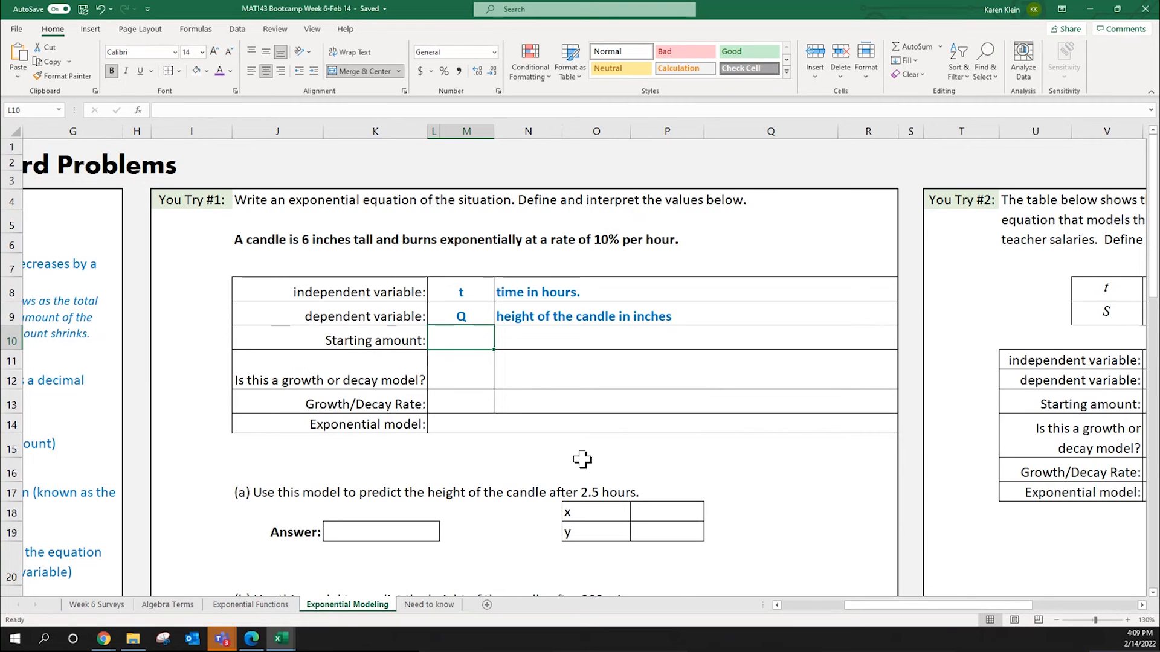
{"action": "type", "text": "6"}
{"action": "key", "text": "Tab"}
{"action": "type", "text": "in"}
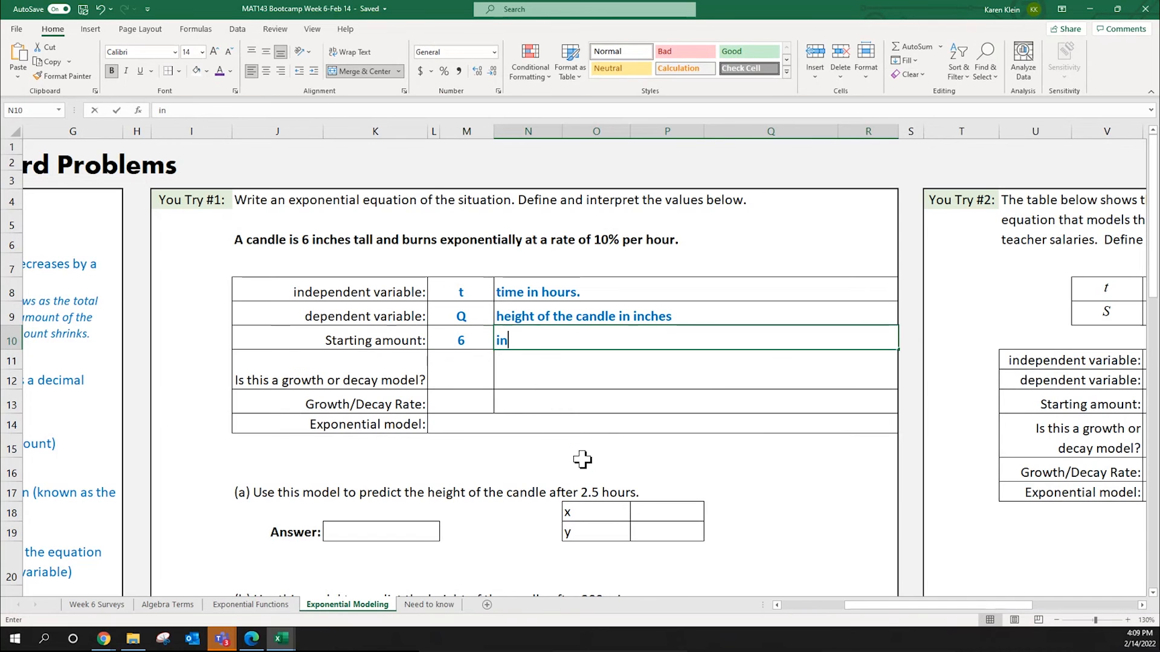
{"action": "type", "text": "ches"}
{"action": "key", "text": "Return"}
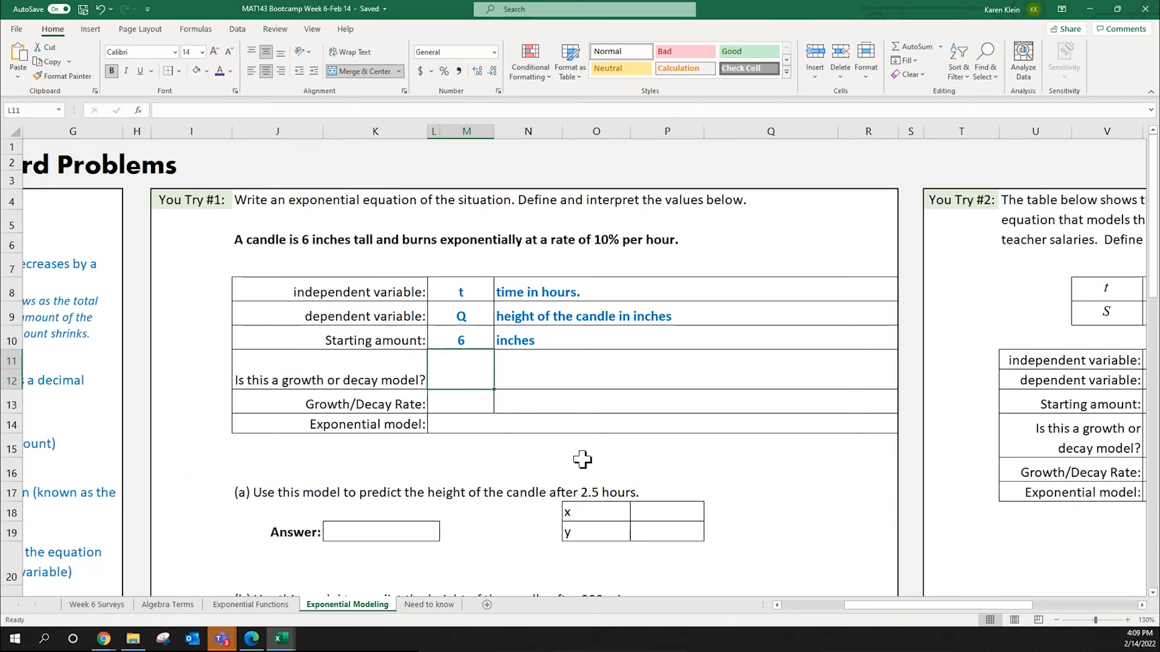
Step: Classify the model as "decay" and add the explanation "the height of the candle is decreasing by 10% each hour"
{"action": "type", "text": "decay"}
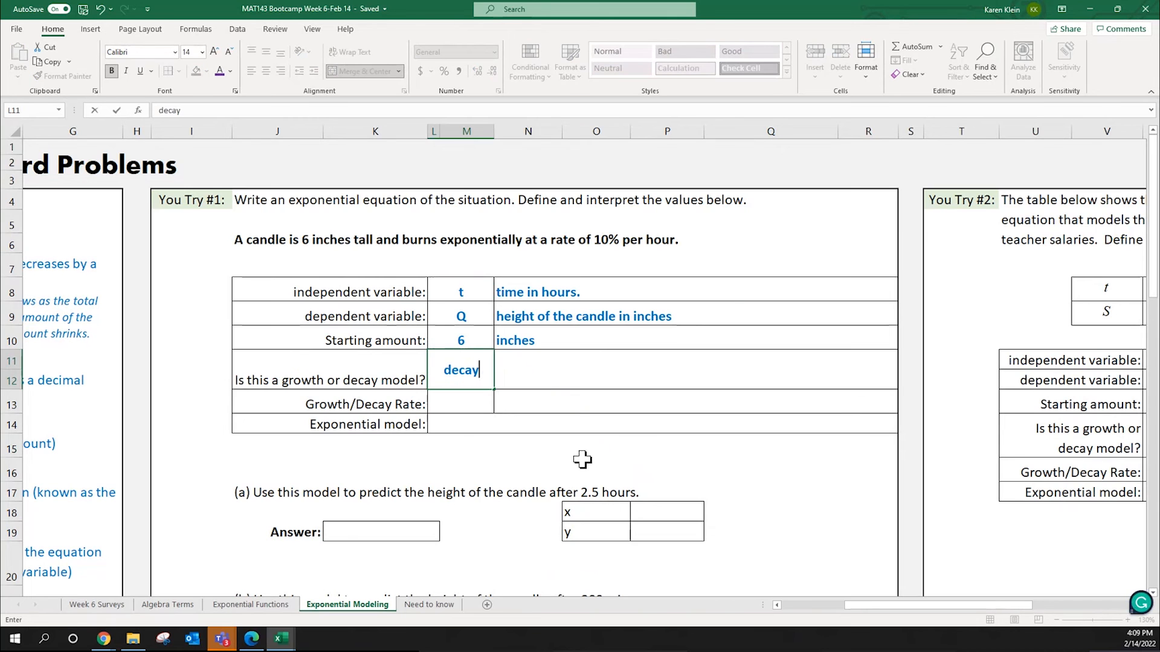
{"action": "key", "text": "Return"}
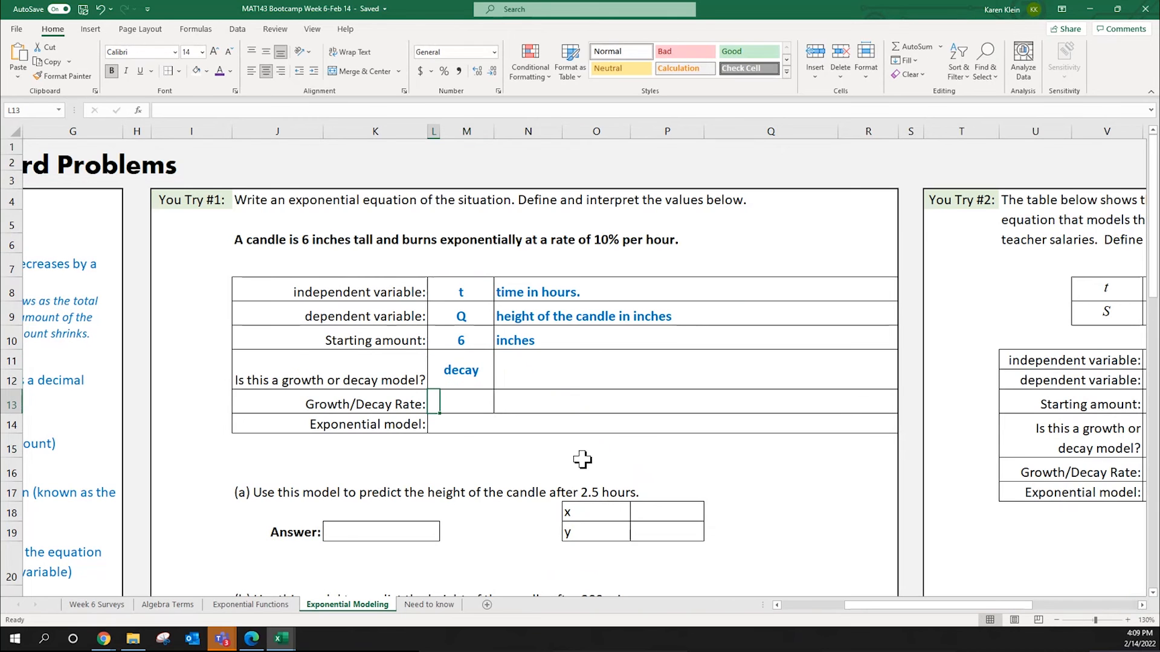
{"action": "key", "text": "Up"}
{"action": "key", "text": "Right"}
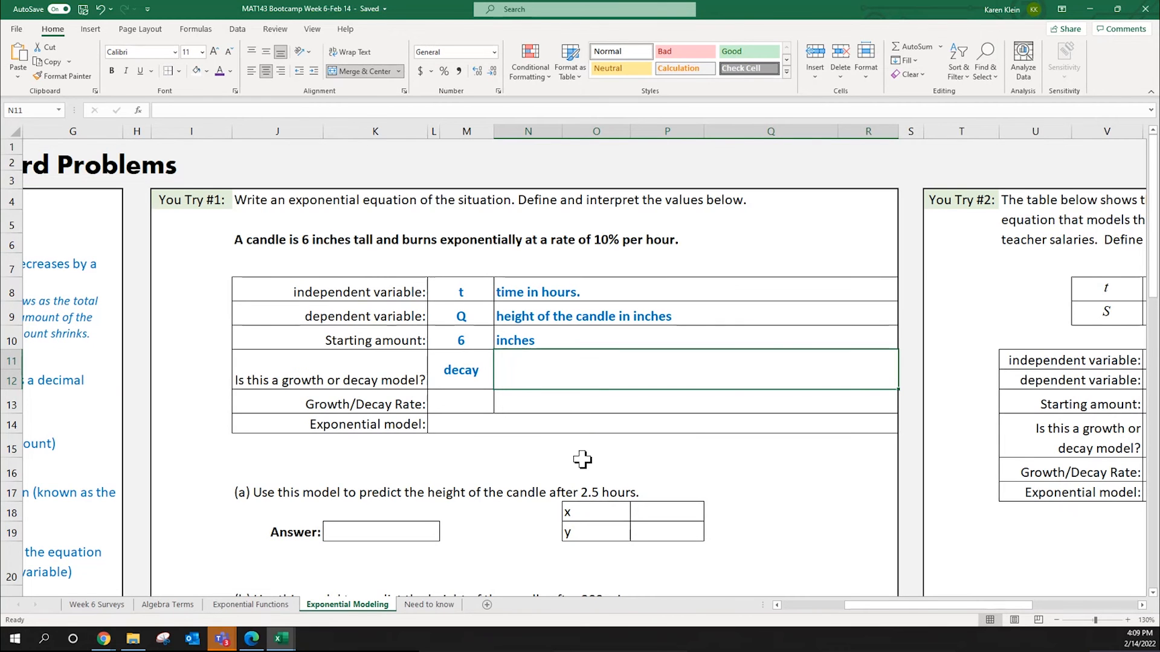
{"action": "type", "text": "the he"}
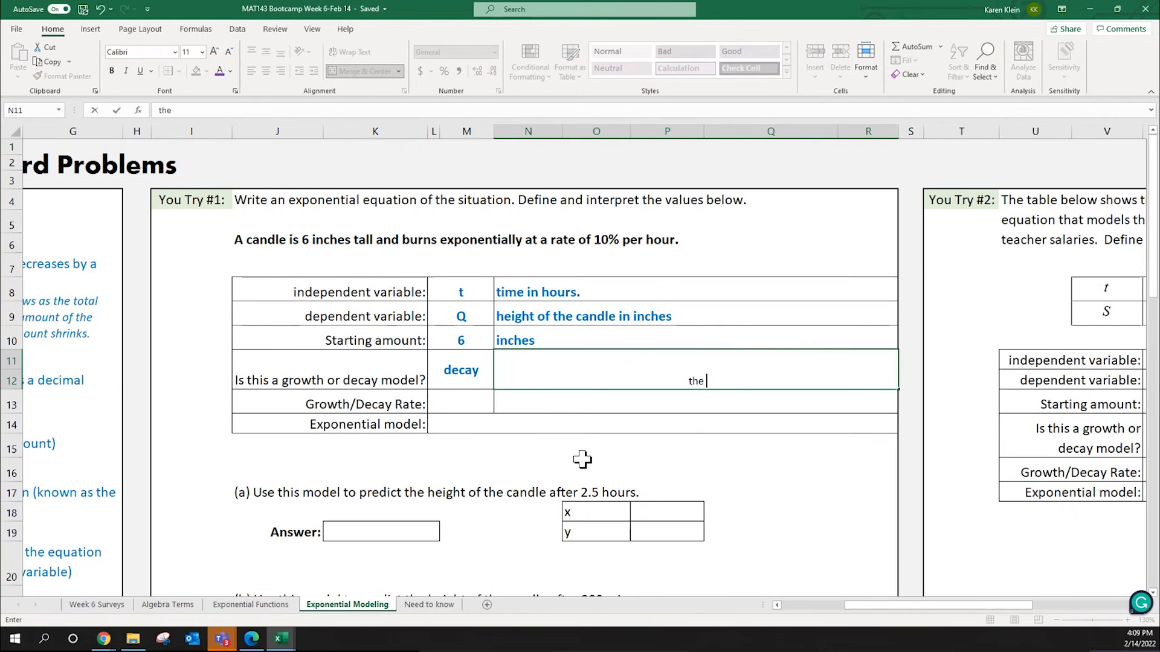
{"action": "type", "text": "height of the candle is decreasing by 10"}
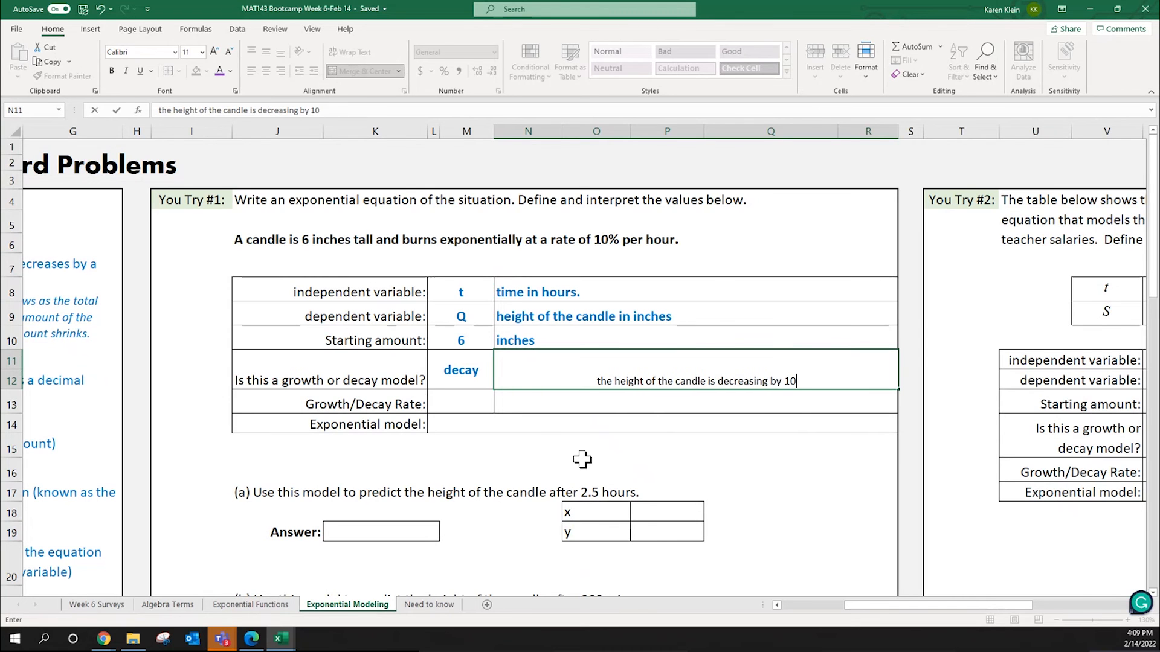
{"action": "type", "text": "hour"}
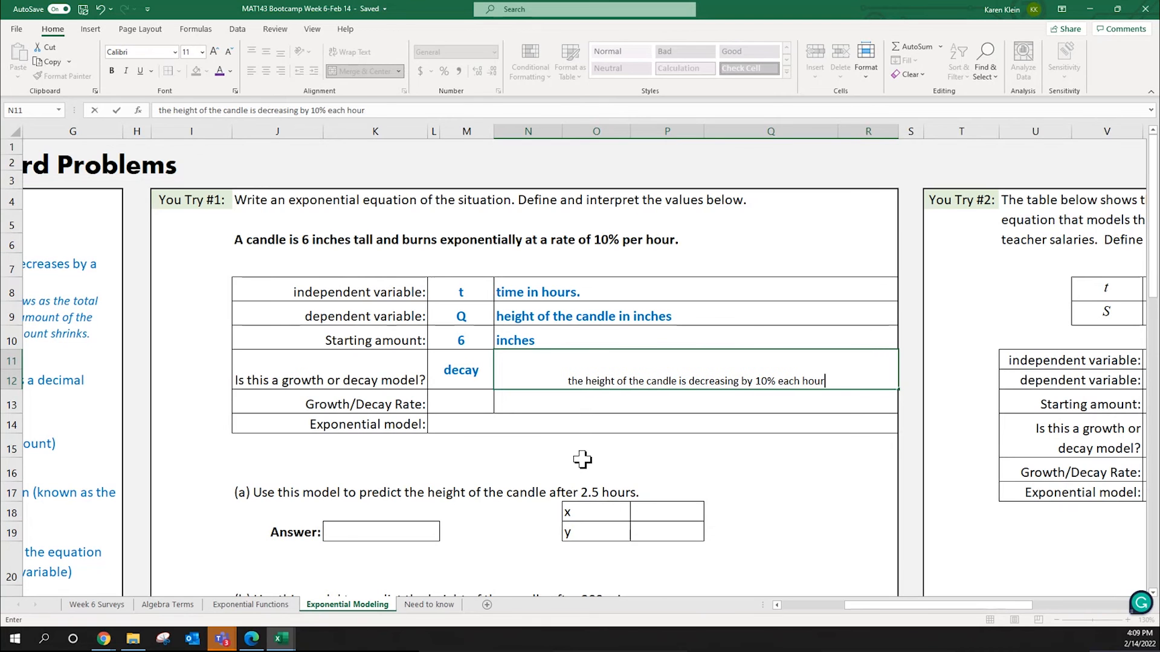
{"action": "key", "text": "Return"}
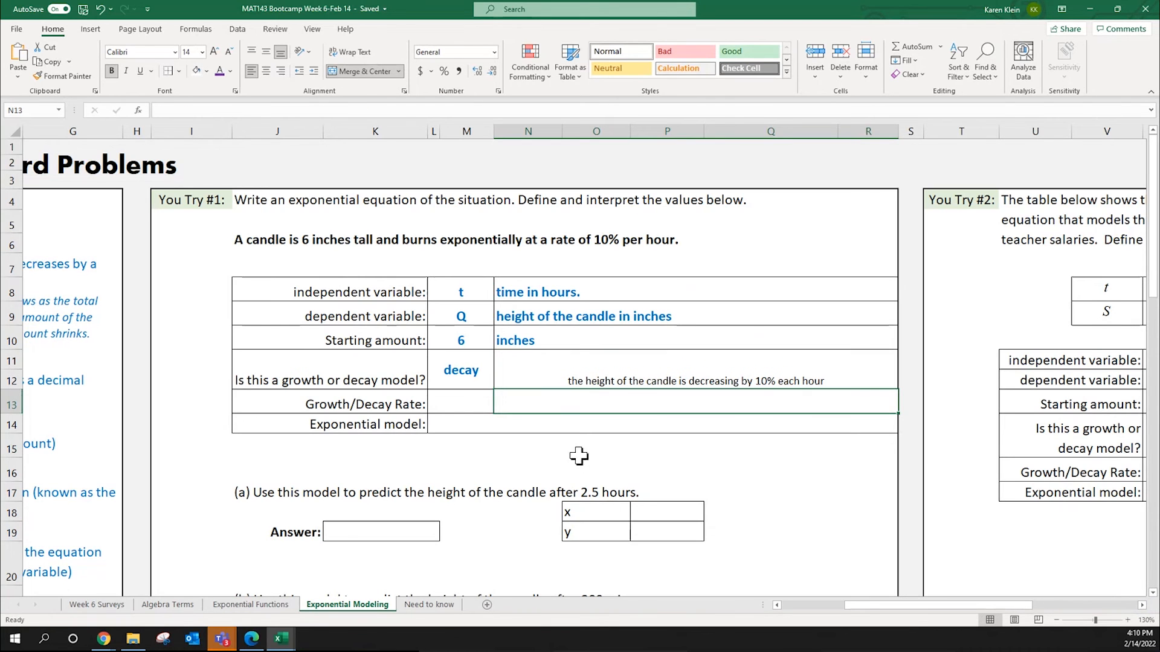
Step: Copy the formatting of the dependent variable's description onto the decay explanation
{"action": "left_click", "coordinate": [574, 296]}
{"action": "left_click", "coordinate": [552, 316]}
{"action": "left_click", "coordinate": [53, 77]}
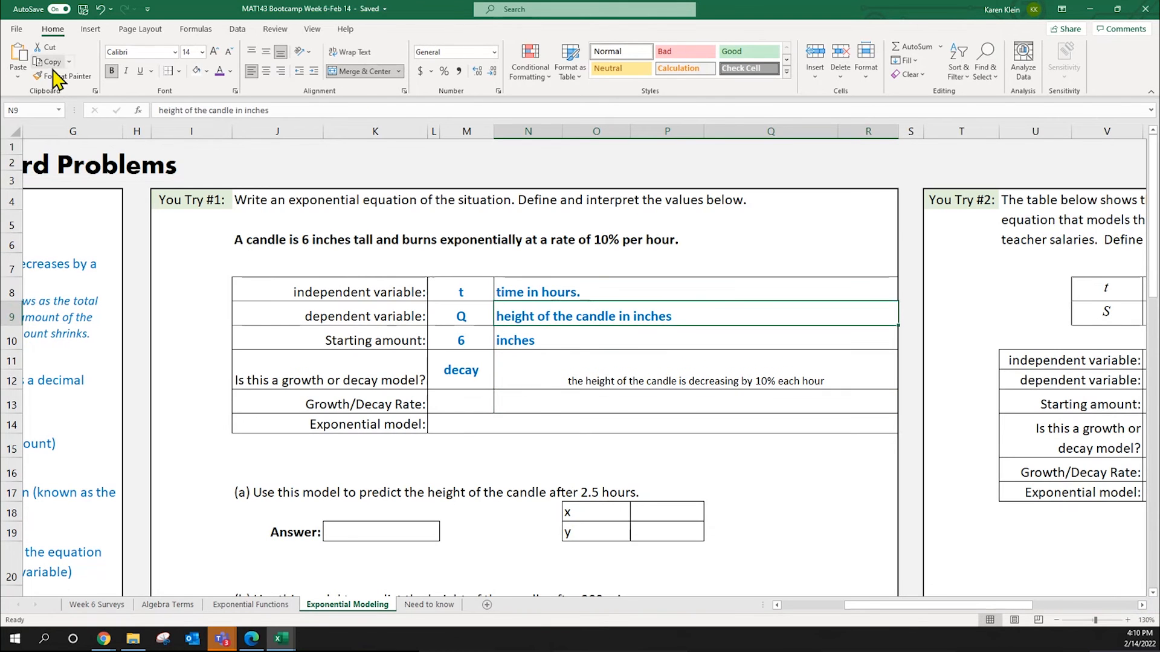
{"action": "left_click", "coordinate": [551, 369]}
{"action": "left_click", "coordinate": [520, 407]}
Step: Merge the decay explanation's cells N11:R12 into one and left-align the text
{"action": "left_click_drag", "start_coordinate": [522, 361], "coordinate": [519, 382]}
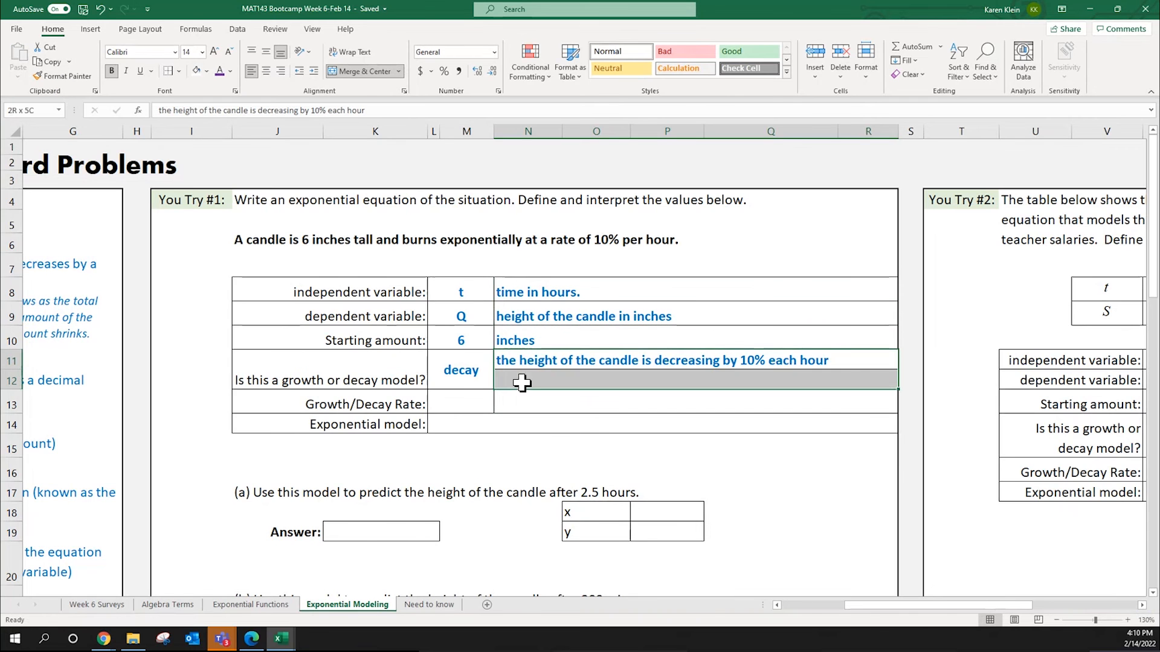
{"action": "left_click", "coordinate": [364, 71]}
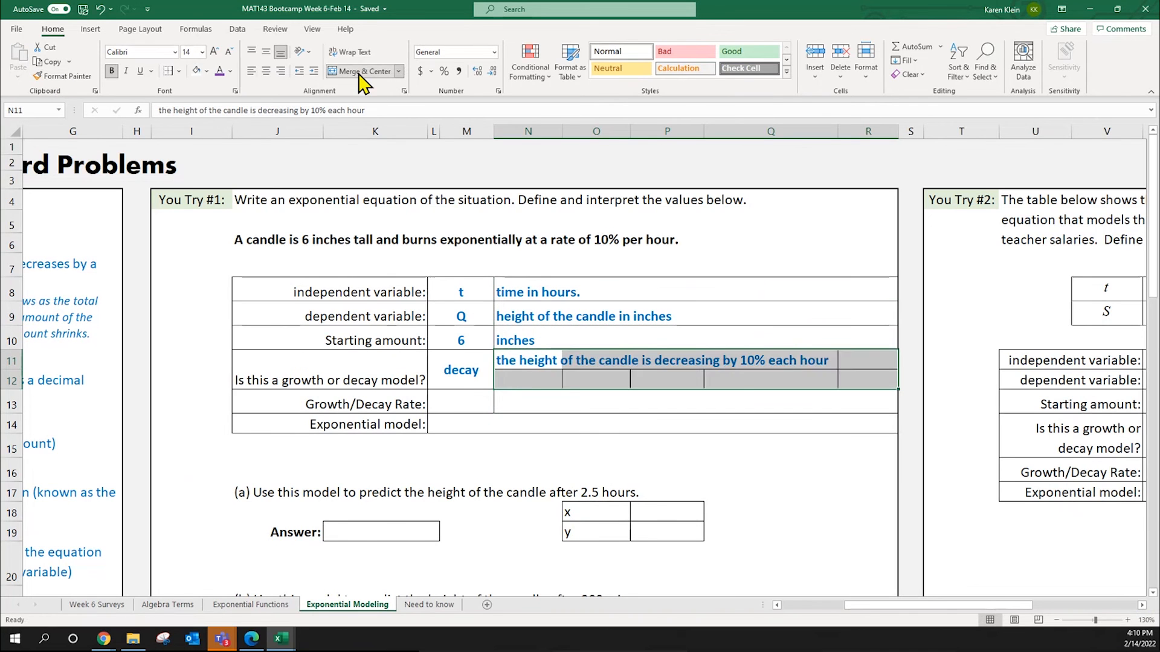
{"action": "left_click", "coordinate": [250, 71]}
Step: Enter 10% in the description cell N13 of the Growth/Decay Rate row
{"action": "left_click", "coordinate": [477, 409]}
{"action": "left_click", "coordinate": [377, 403]}
{"action": "left_click", "coordinate": [464, 403]}
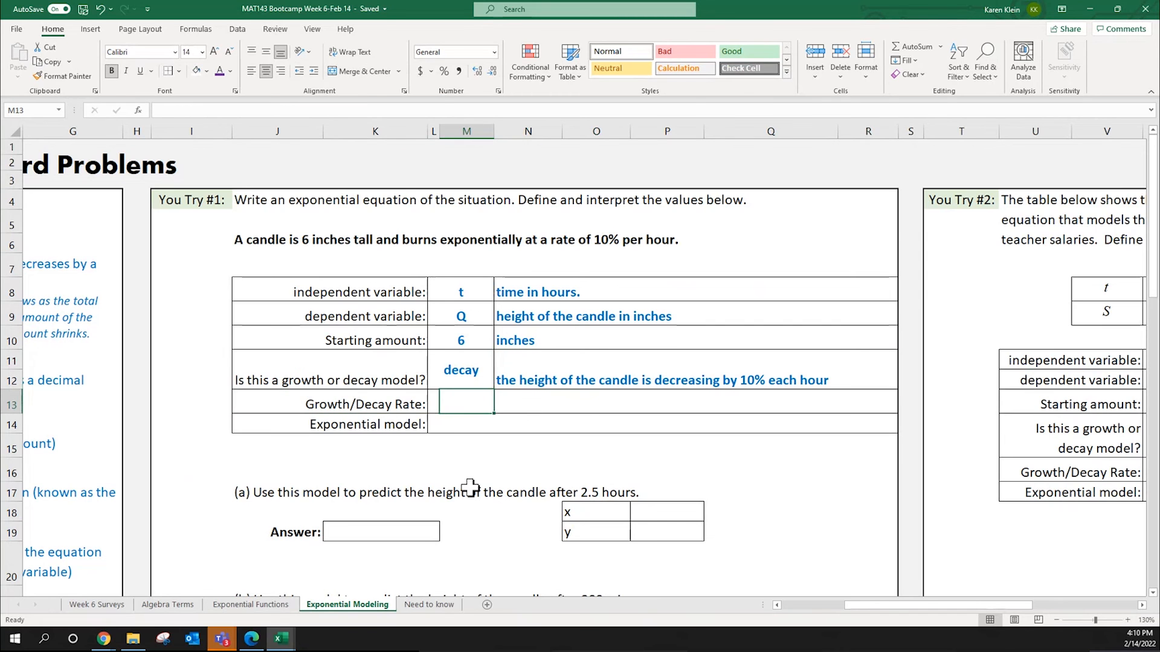
{"action": "left_click", "coordinate": [523, 401]}
{"action": "type", "text": "10%"}
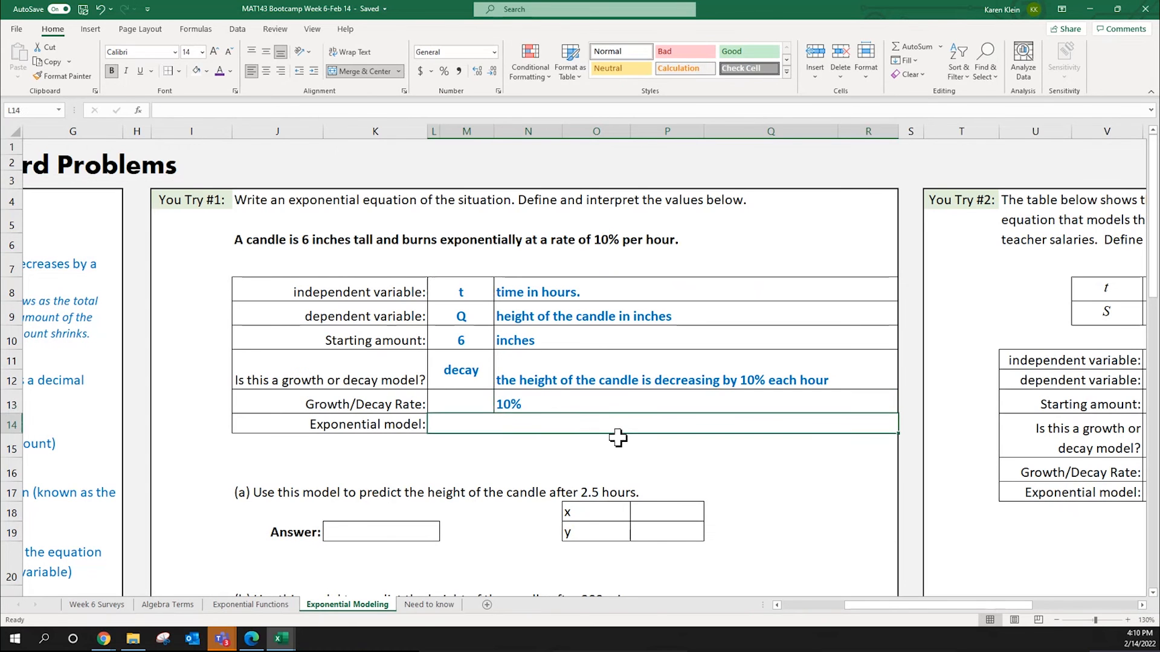
Step: Merge cells L13:M13 in the Growth/Decay Rate row and enter the formula =10/100
{"action": "key", "text": "Left"}
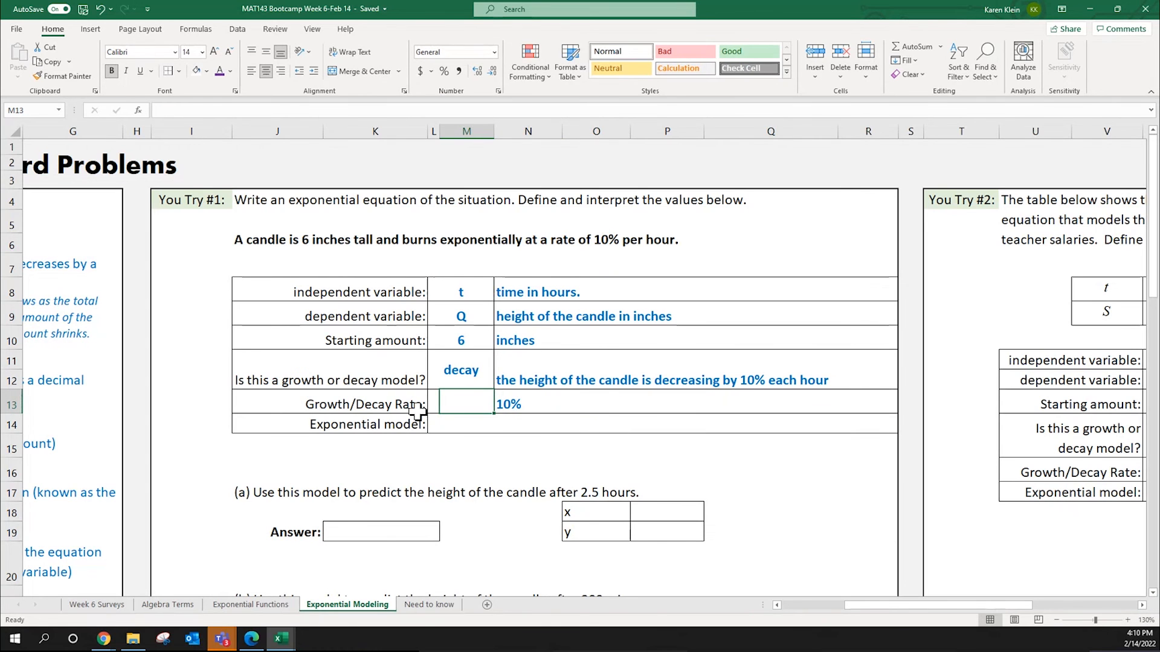
{"action": "left_click_drag", "start_coordinate": [434, 399], "coordinate": [478, 402]}
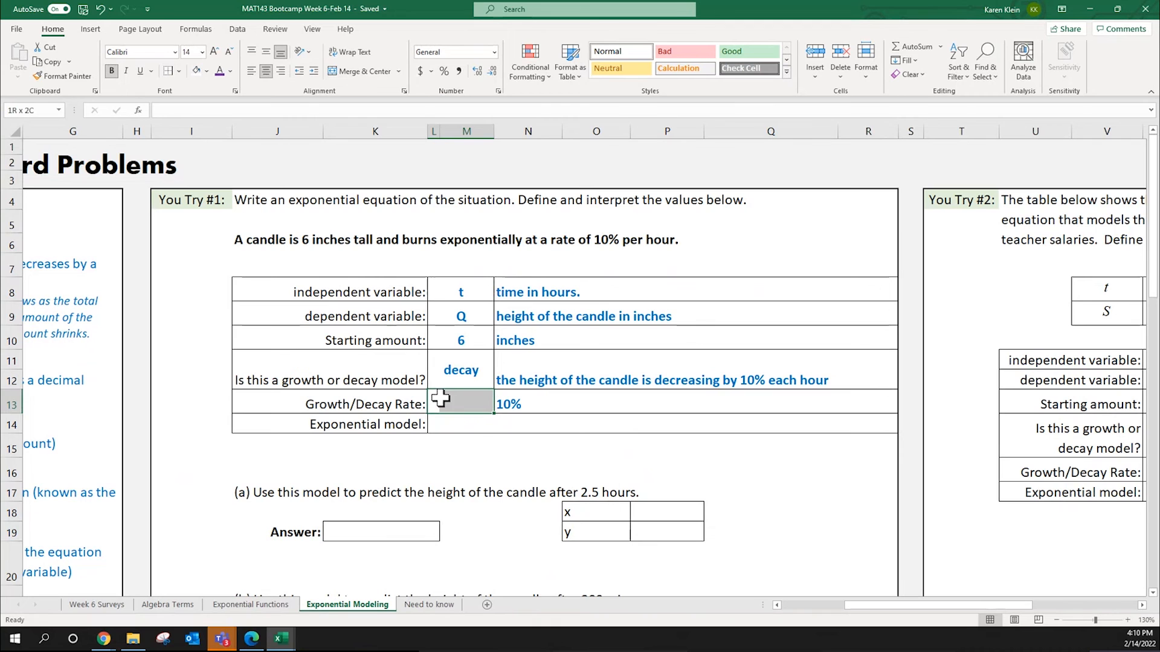
{"action": "left_click", "coordinate": [361, 73]}
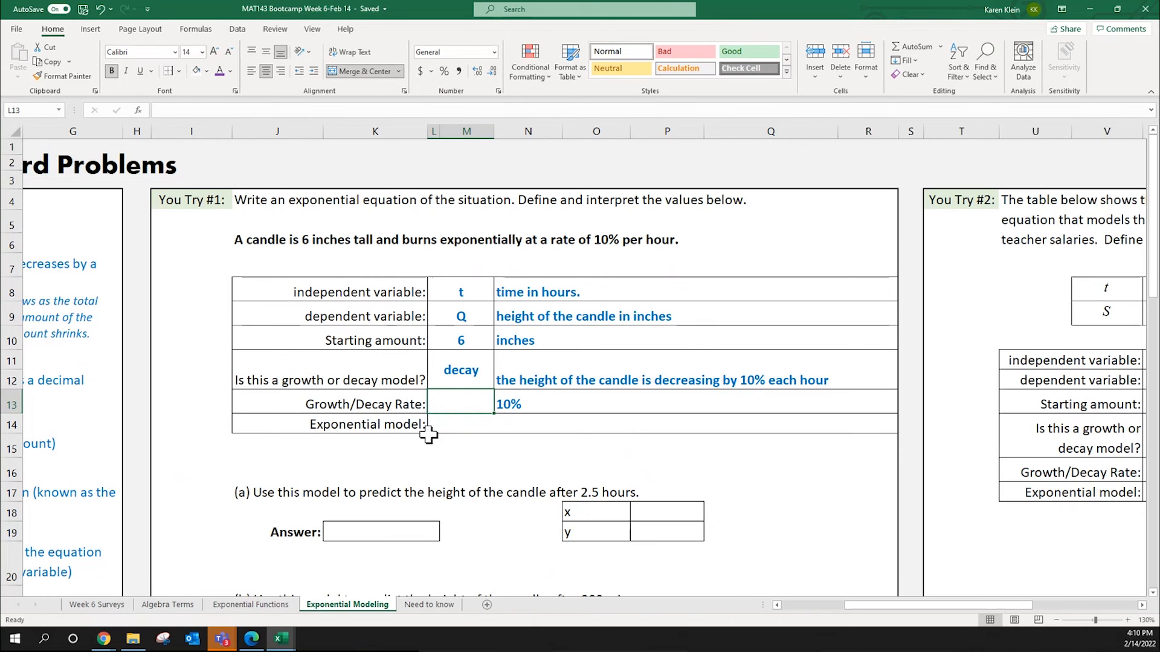
{"action": "type", "text": "="}
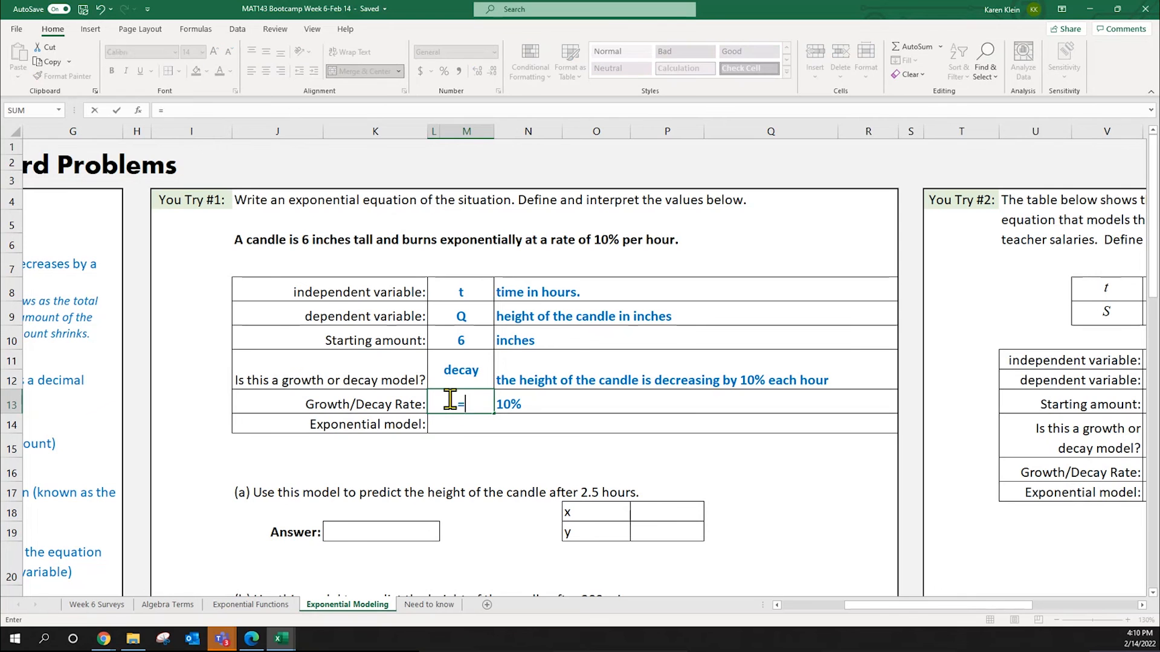
{"action": "type", "text": "10/100"}
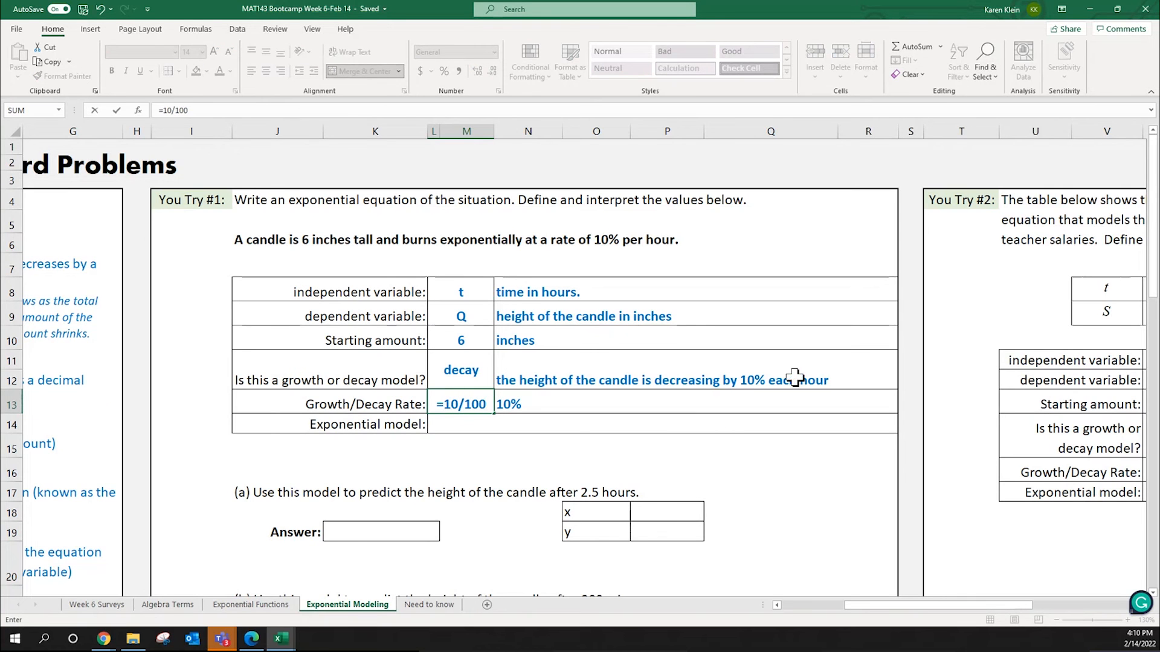
{"action": "key", "text": "Return"}
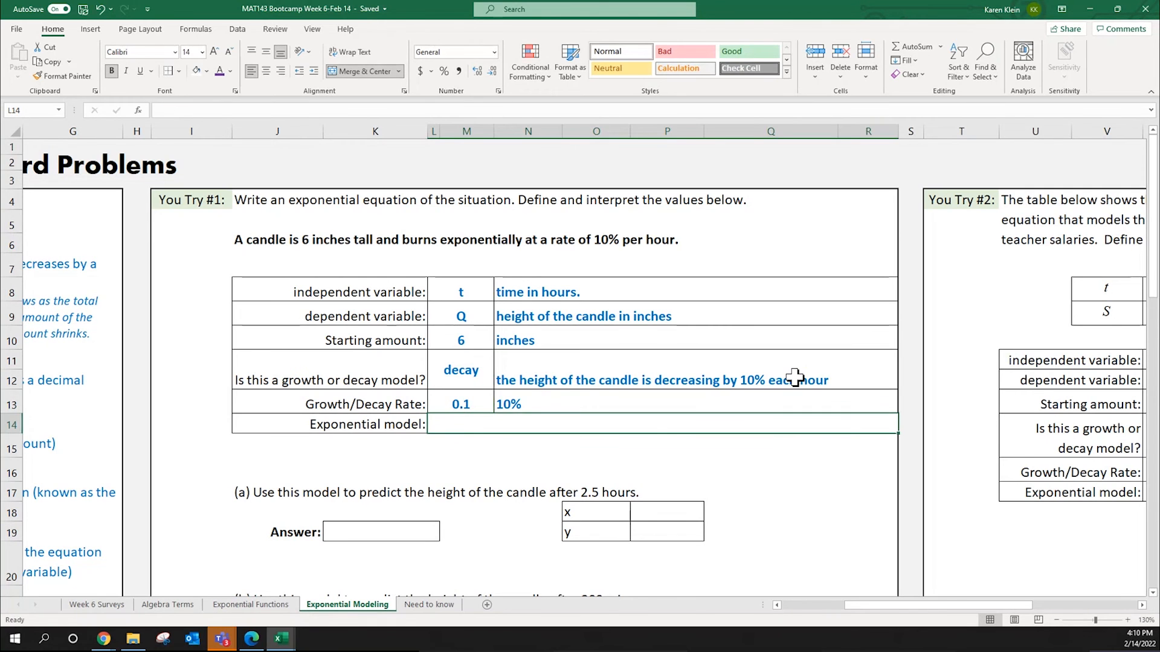
Step: Underline only the word "Decay" in the Growth/Decay Rate label
{"action": "key", "text": "Up"}
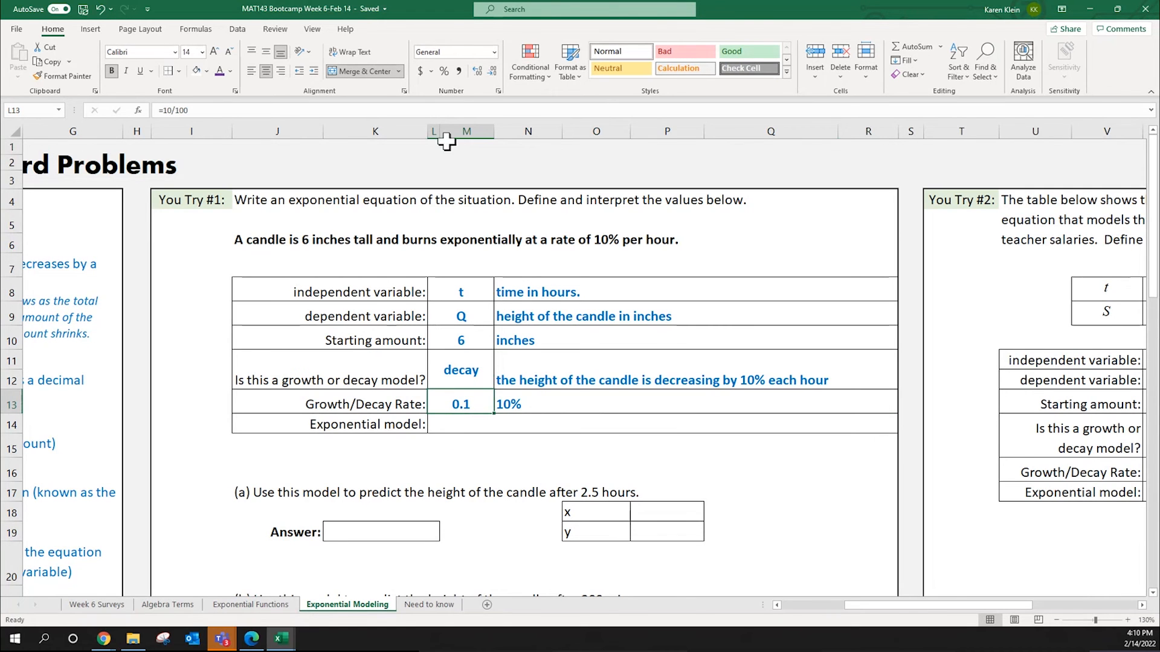
{"action": "left_click", "coordinate": [338, 401]}
{"action": "double_click", "coordinate": [194, 111]}
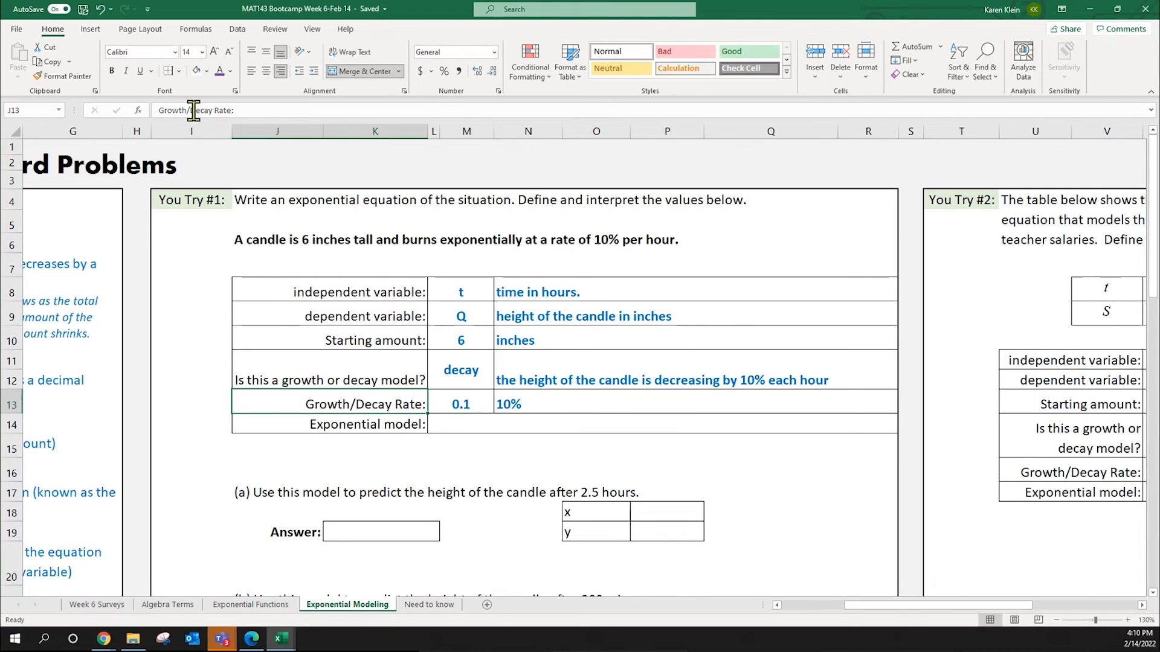
{"action": "left_click", "coordinate": [140, 71]}
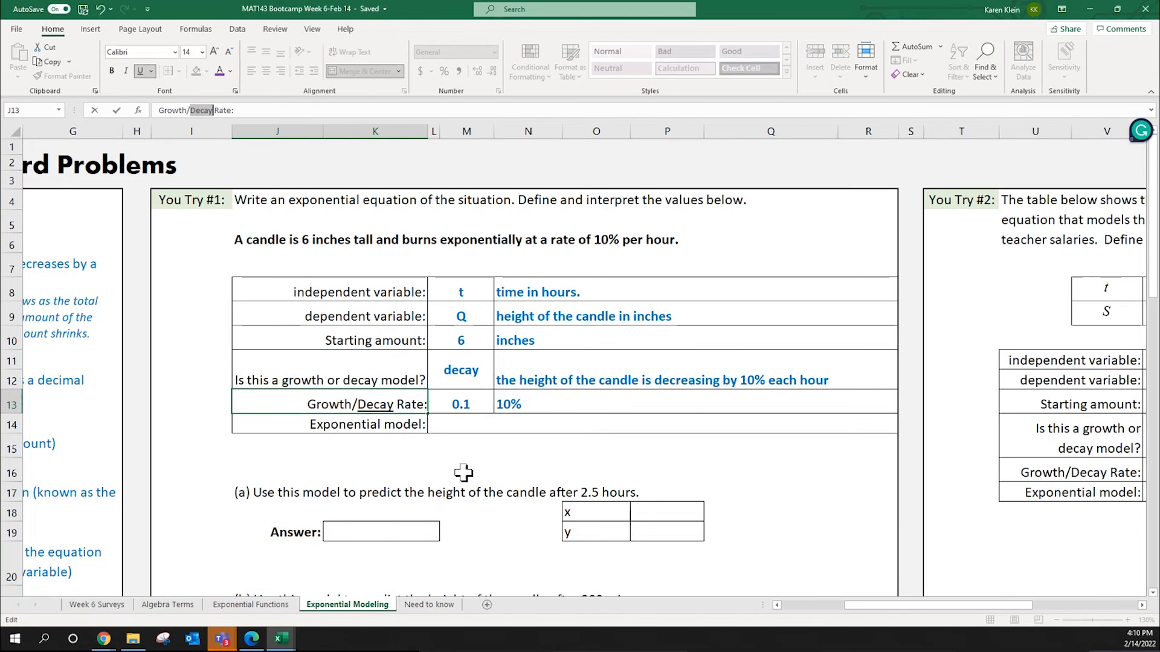
Step: Display the decay rate in L13 with two decimal places
{"action": "left_click", "coordinate": [459, 401]}
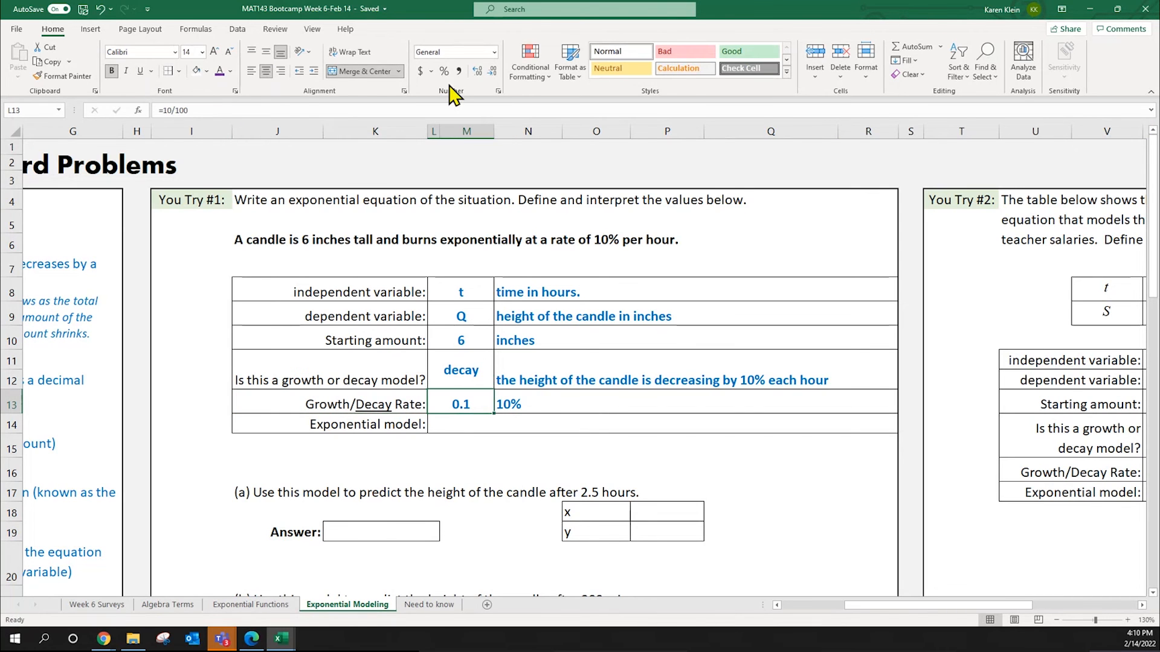
{"action": "left_click", "coordinate": [477, 71]}
{"action": "left_click", "coordinate": [560, 445]}
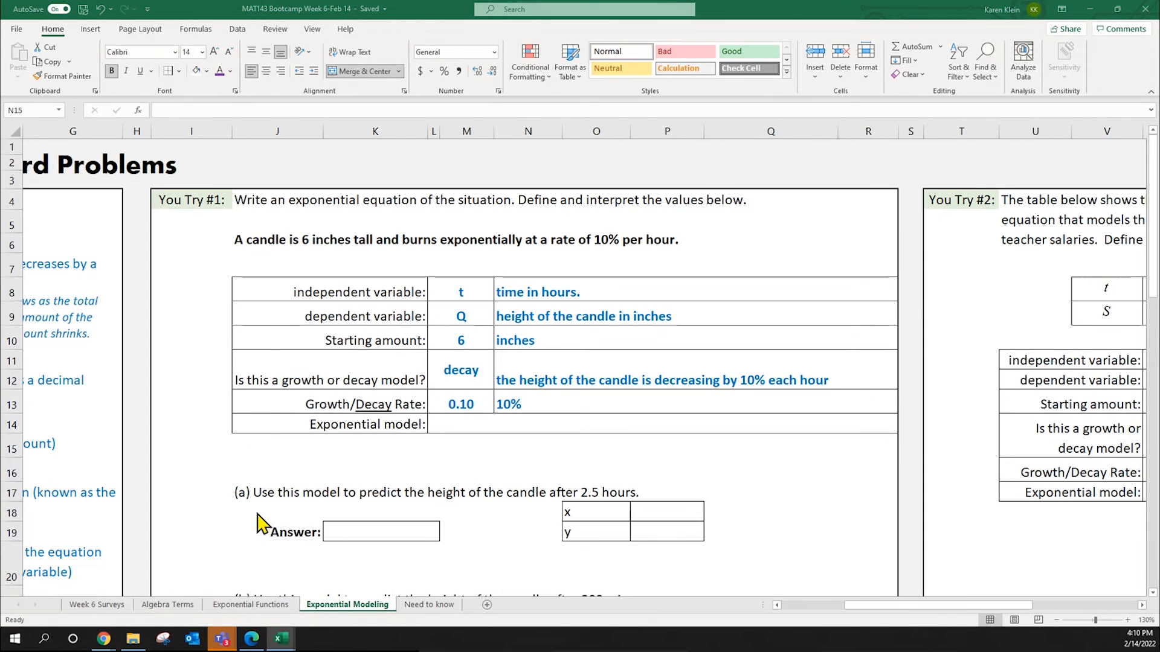
{"action": "left_click", "coordinate": [381, 423]}
{"action": "left_click", "coordinate": [462, 418]}
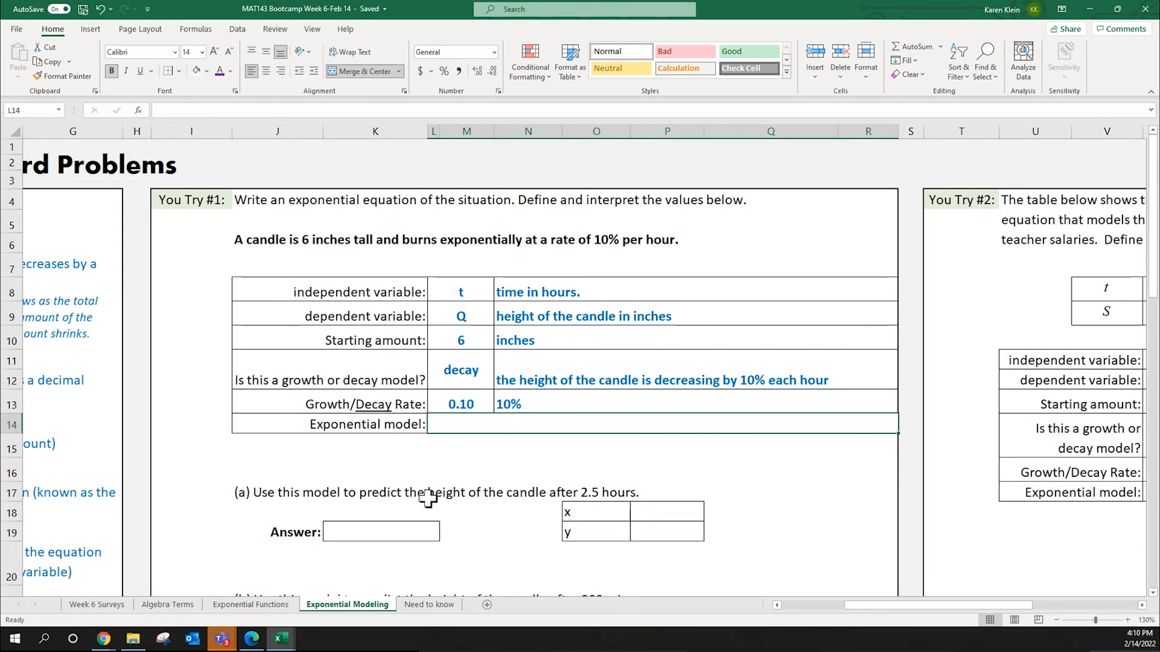
Step: Make the decay rate in L13 negative by changing its formula to =-10/100
{"action": "left_click", "coordinate": [451, 396]}
{"action": "left_click", "coordinate": [166, 111]}
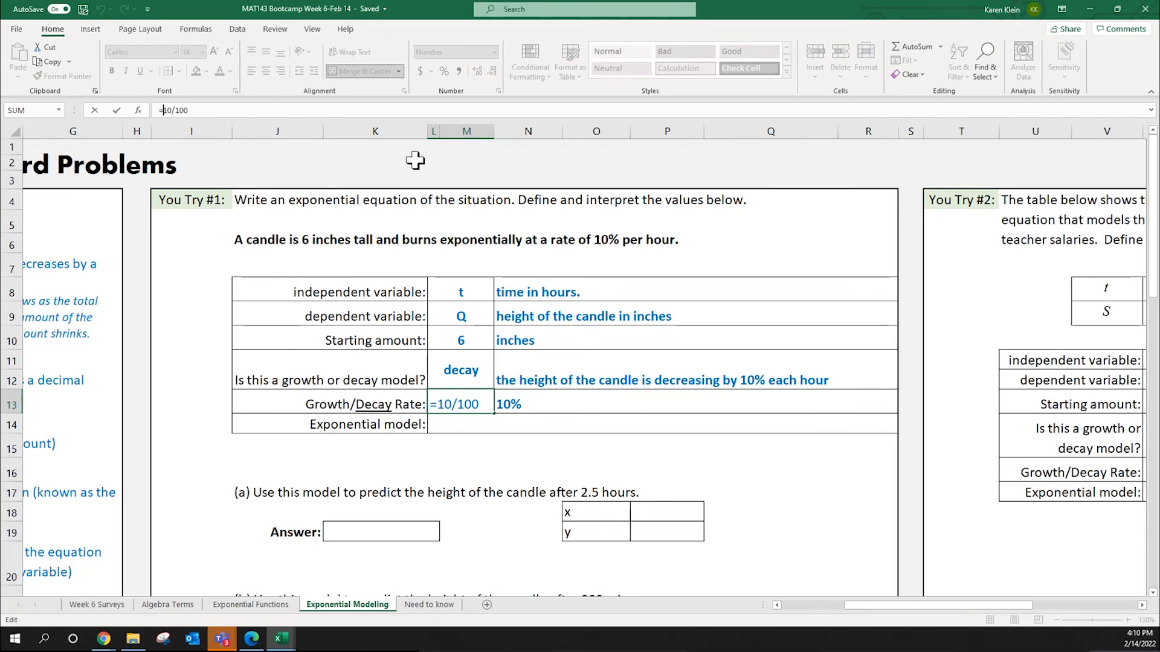
{"action": "type", "text": "-"}
{"action": "key", "text": "Return"}
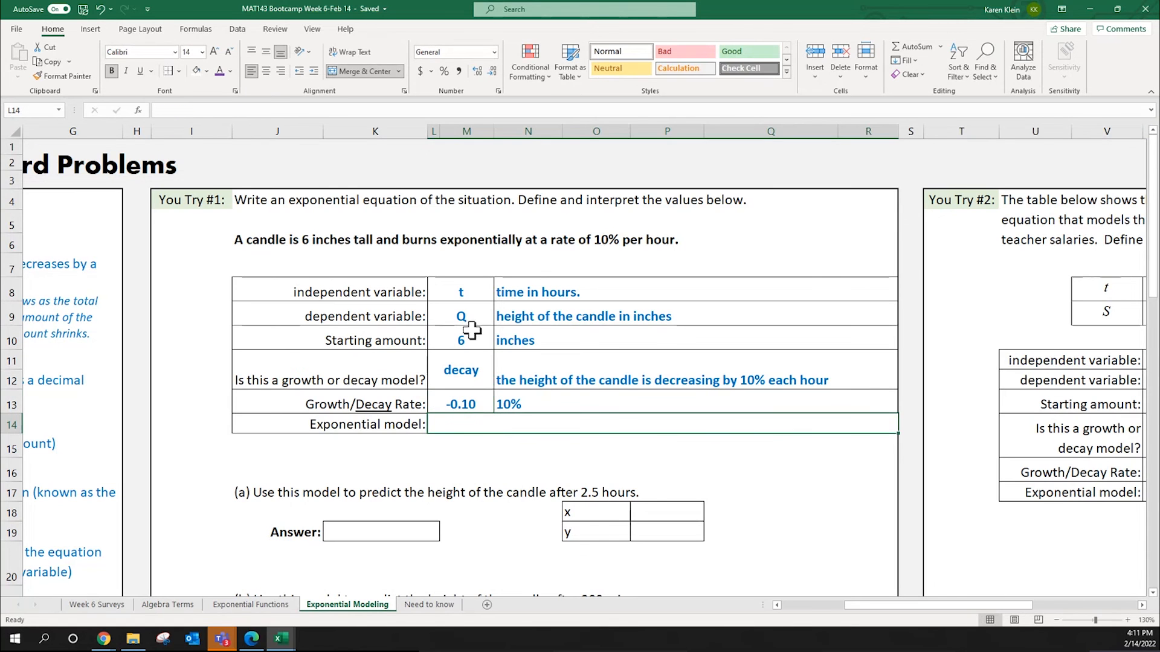
Step: Change the Growth/Decay Rate description in N13 to "decay of 10%"
{"action": "left_click", "coordinate": [512, 404]}
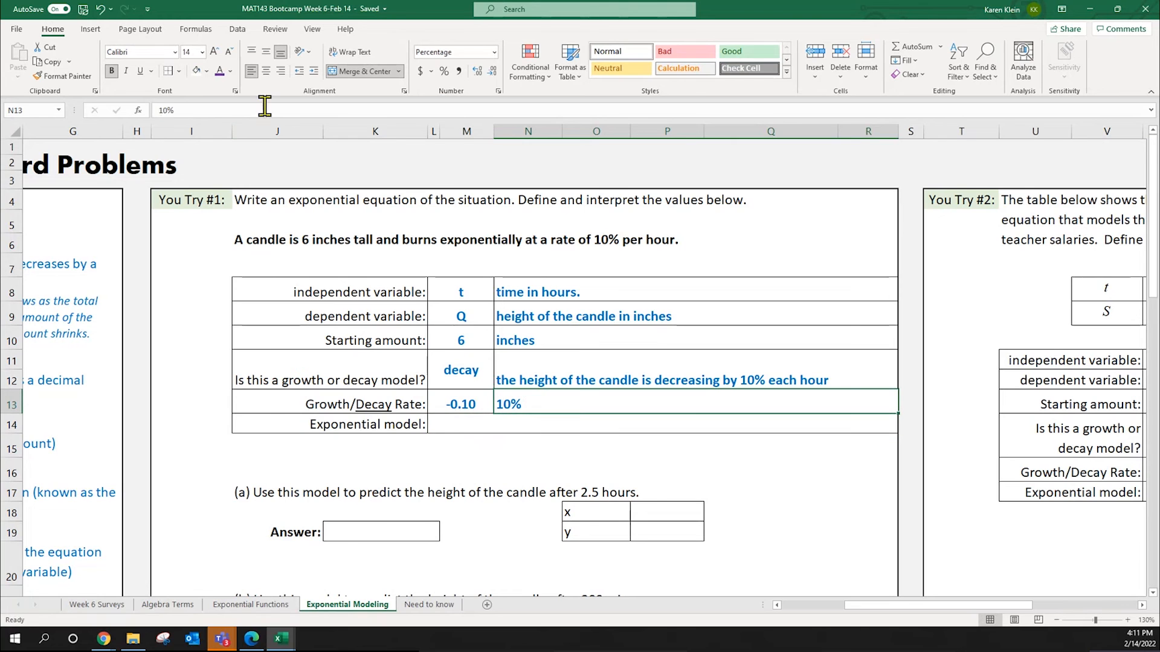
{"action": "left_click", "coordinate": [160, 110]}
{"action": "type", "text": "decay of"}
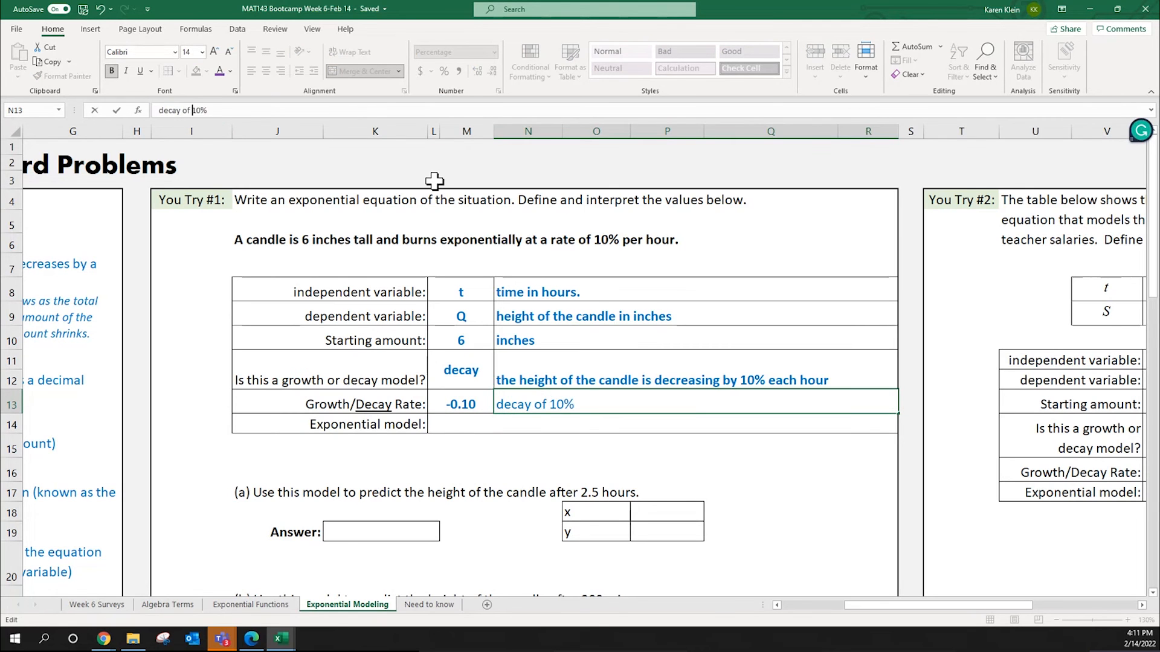
{"action": "key", "text": "Return"}
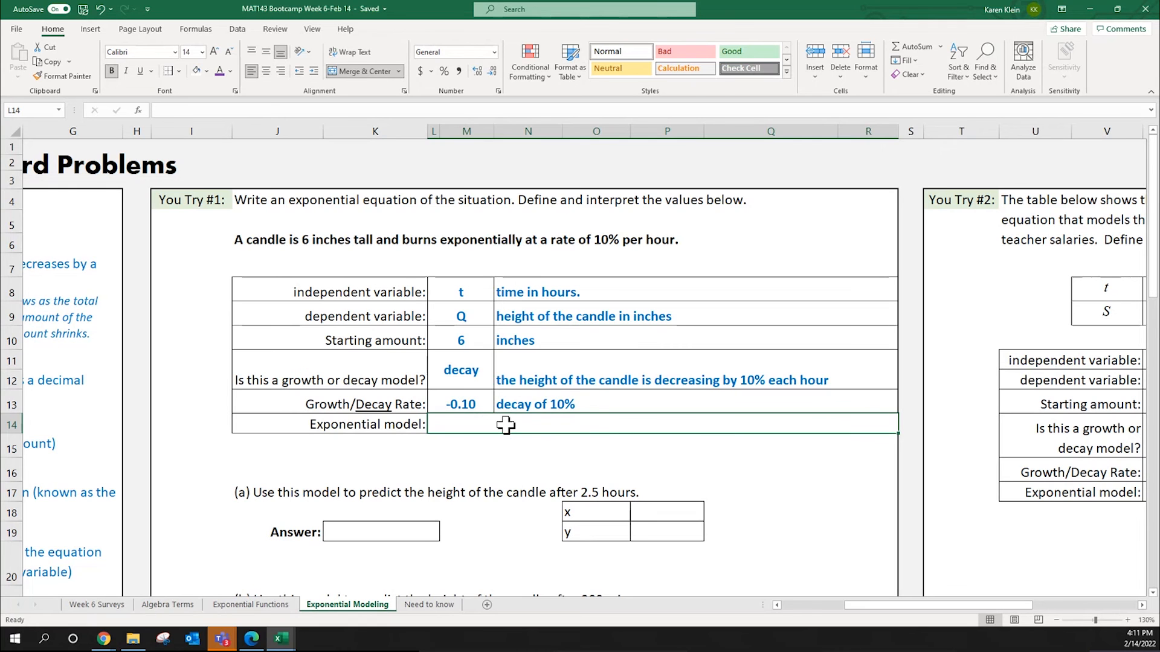
Step: Enter the equation "Q=6 (1 - 0.10)^t" in the Exponential model row
{"action": "type", "text": "Q="}
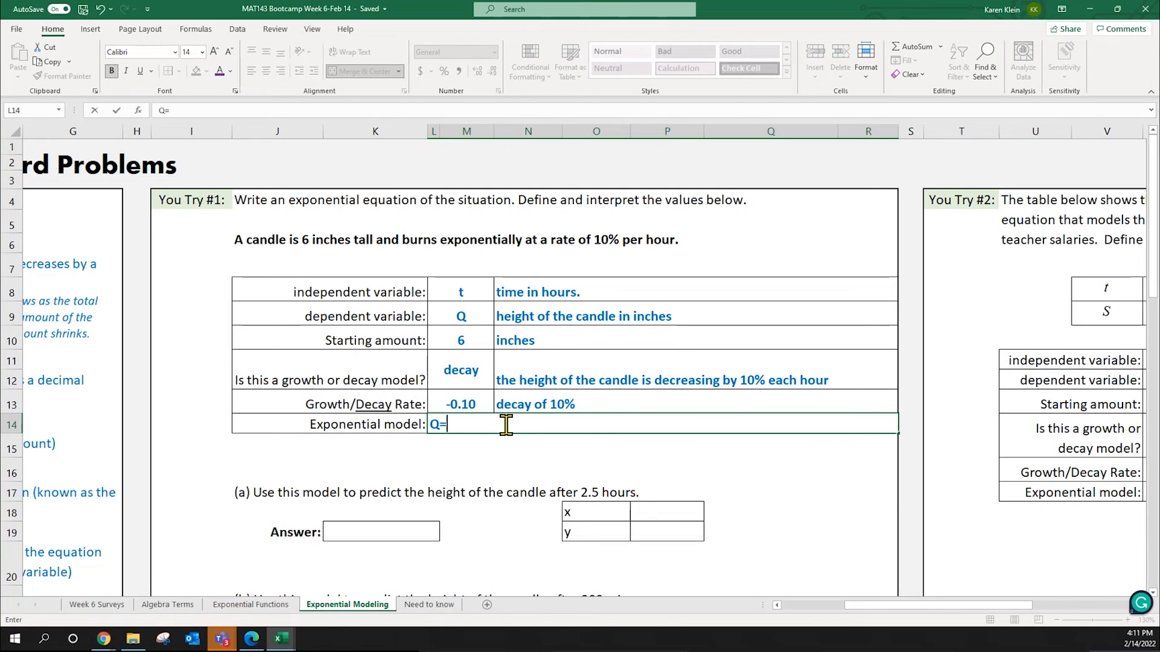
{"action": "type", "text": "6 (1 - 0.1"}
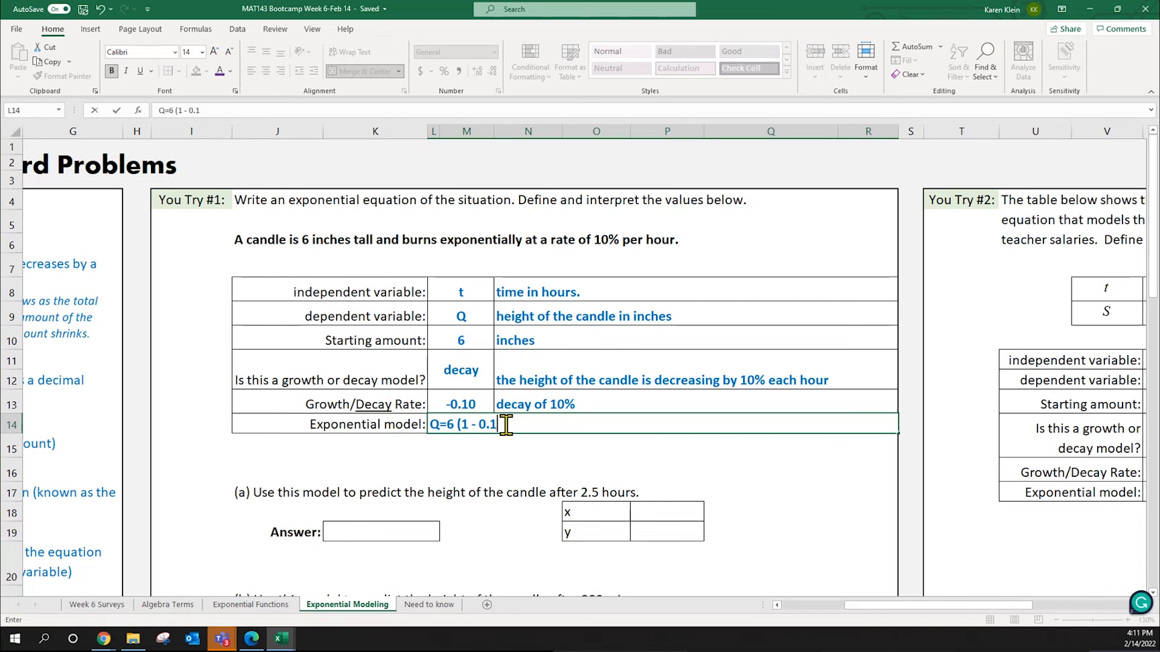
{"action": "type", "text": "0)^t"}
{"action": "left_click", "coordinate": [644, 460]}
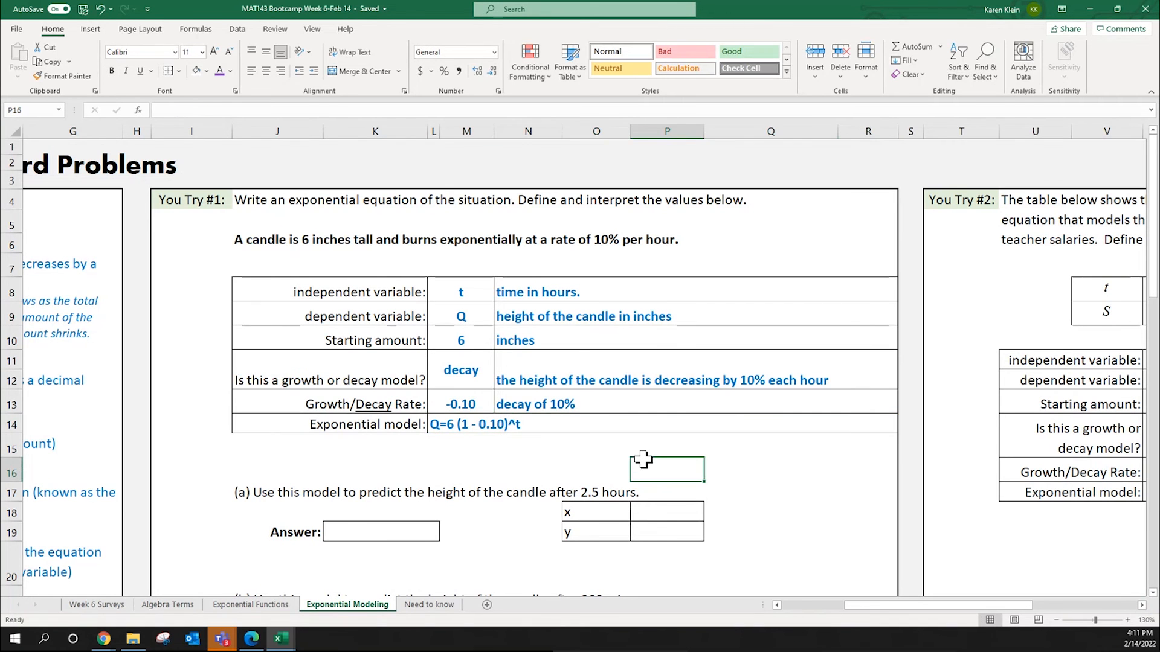
{"action": "left_click", "coordinate": [466, 423]}
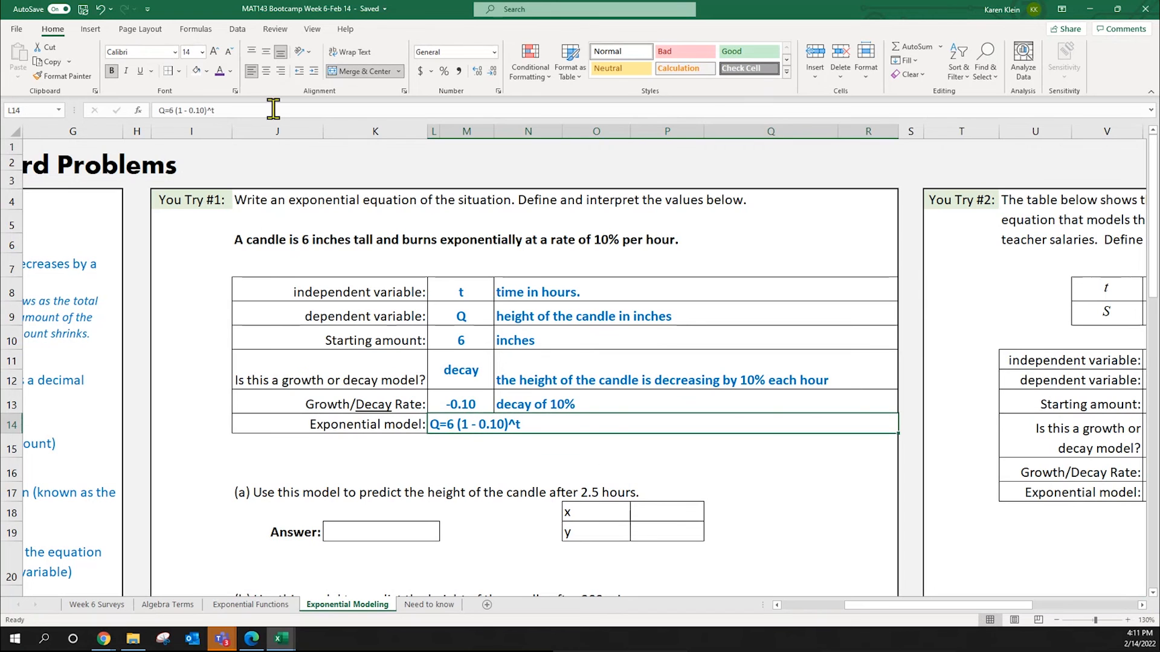
Step: Enter the simplified equation "Q = 6 (0.90)^t" in L15, directly below the exponential model
{"action": "left_click", "coordinate": [458, 448]}
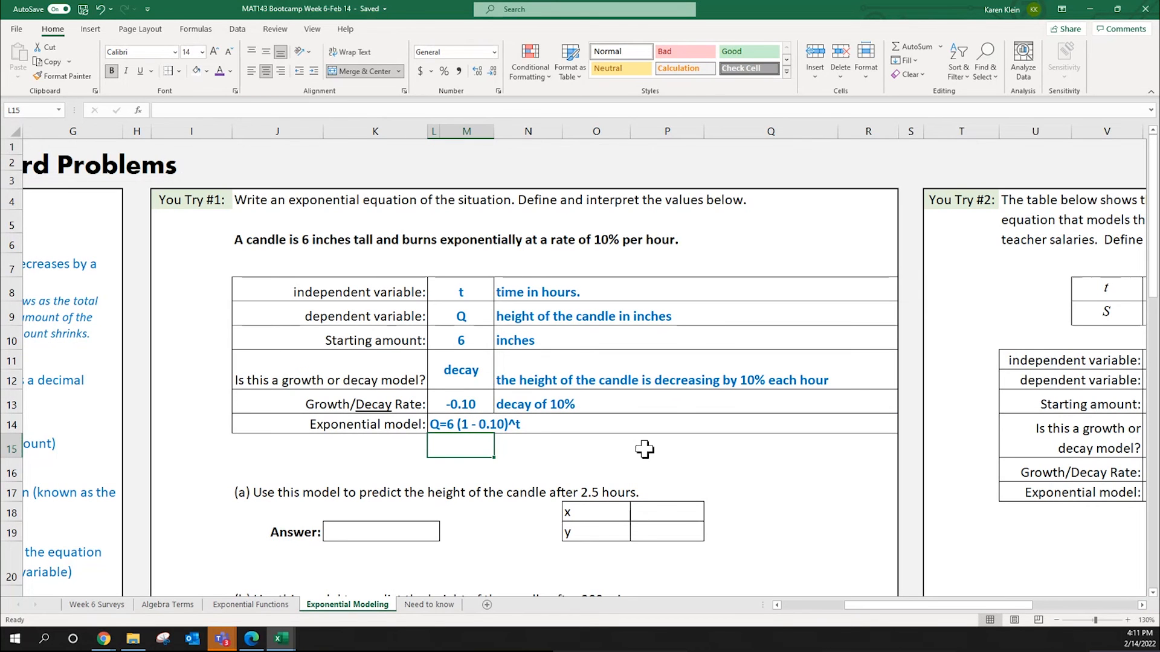
{"action": "type", "text": "Q = 6 ("}
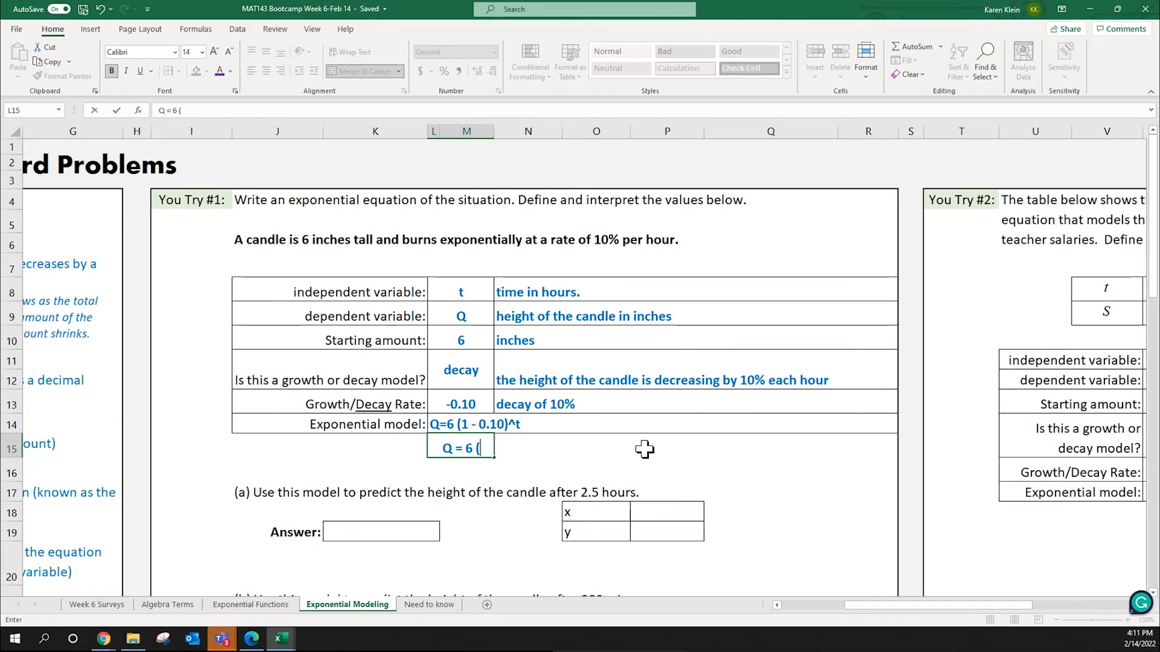
{"action": "type", "text": "0.90)^t"}
{"action": "key", "text": "Return"}
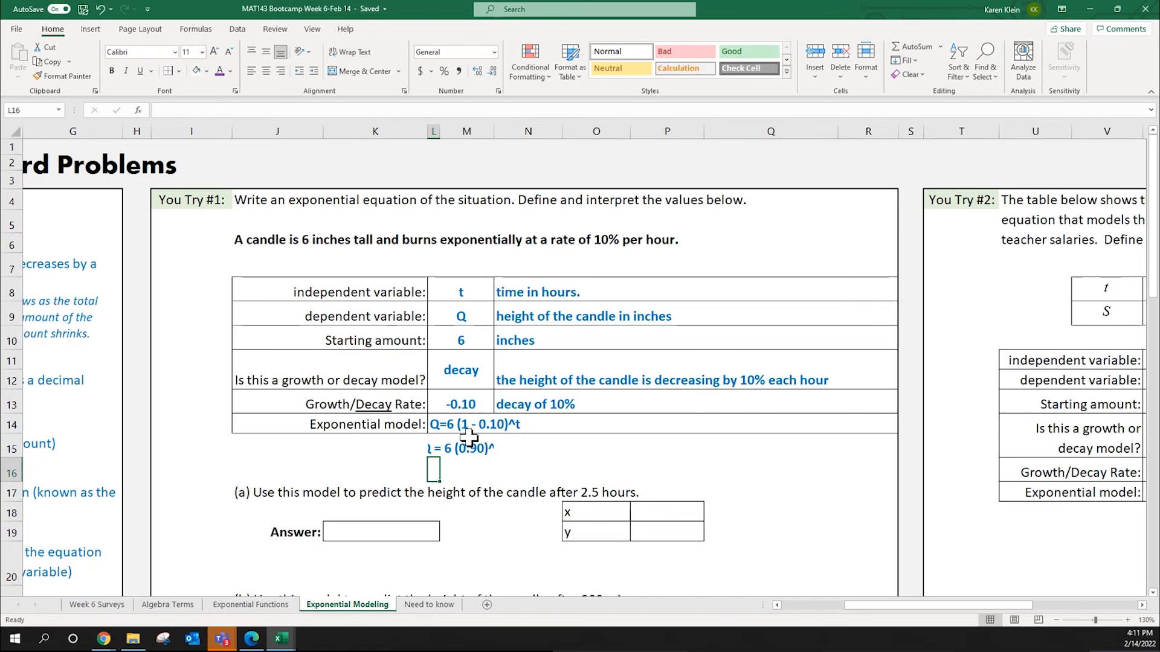
Step: Unmerge cells L15:M15 that hold the simplified equation
{"action": "left_click", "coordinate": [469, 441]}
{"action": "left_click", "coordinate": [361, 72]}
{"action": "left_click", "coordinate": [465, 447]}
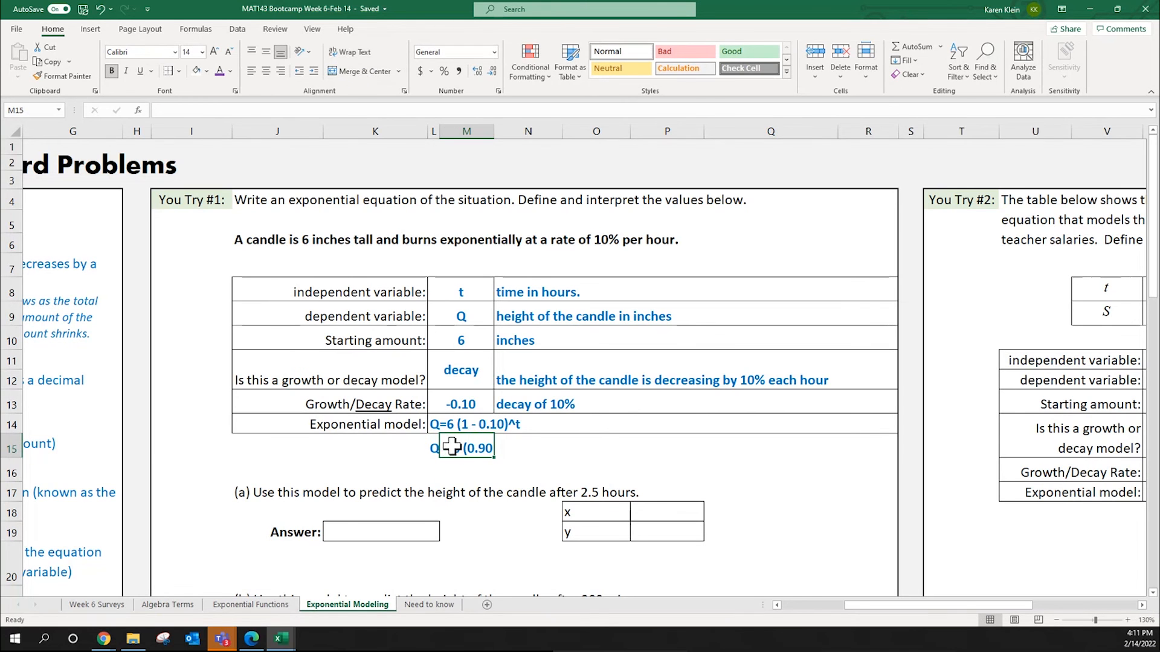
{"action": "left_click_drag", "start_coordinate": [453, 447], "coordinate": [870, 449]}
{"action": "left_click", "coordinate": [347, 72]}
{"action": "left_click", "coordinate": [348, 72]}
{"action": "left_click", "coordinate": [457, 478]}
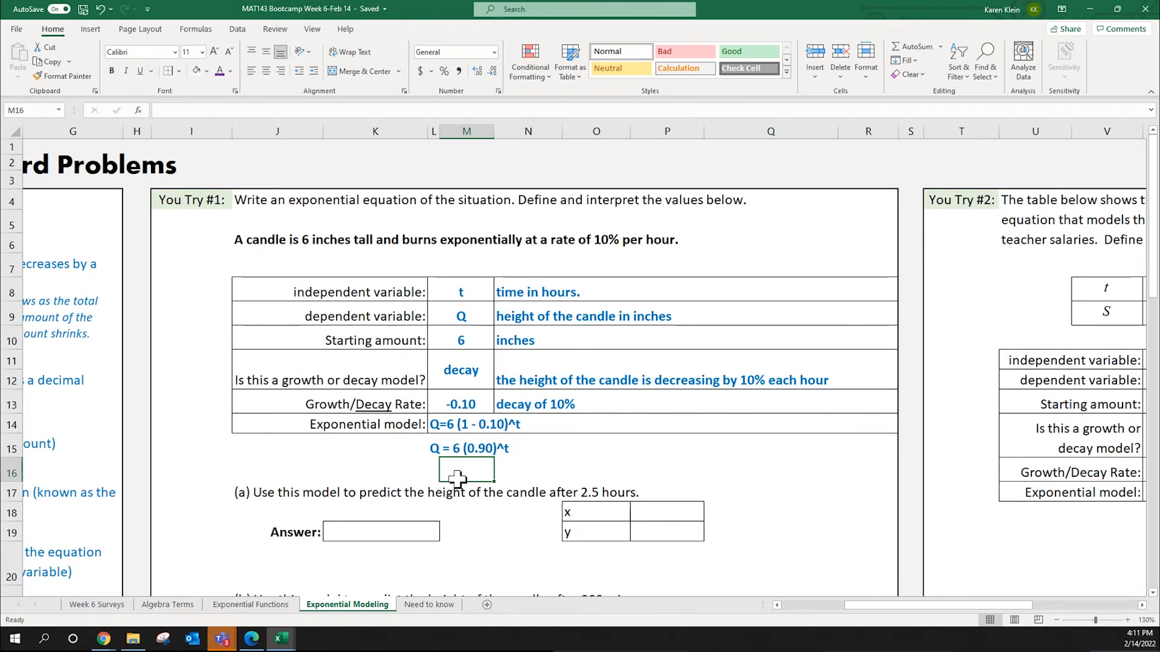
Step: Rewrite the simplified equation in L15 in function notation as "Q(t) = 6 (0.90)^t"
{"action": "left_click", "coordinate": [454, 450]}
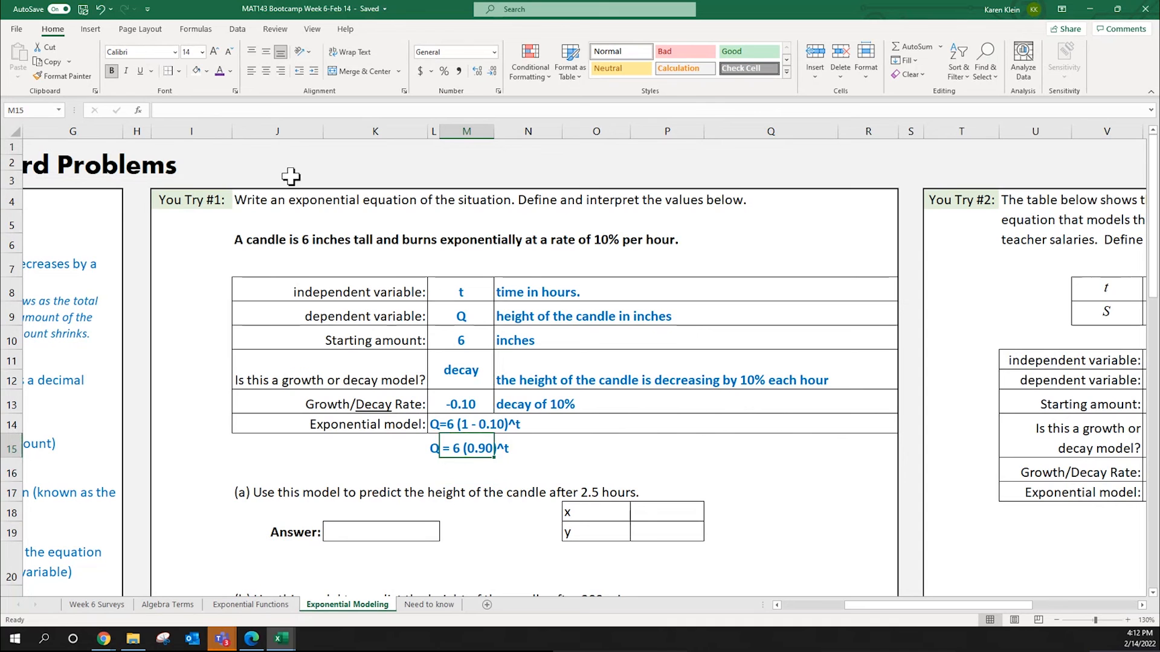
{"action": "left_click", "coordinate": [434, 450]}
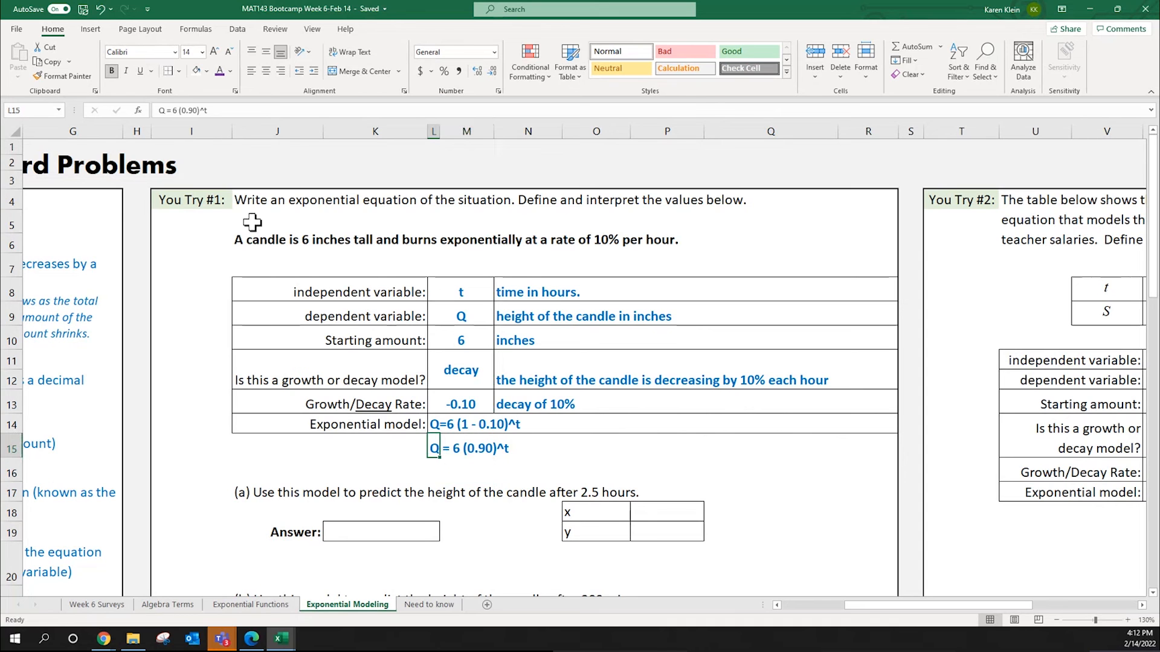
{"action": "left_click", "coordinate": [166, 111]}
{"action": "key", "text": "BackSpace"}
{"action": "type", "text": "(t)"}
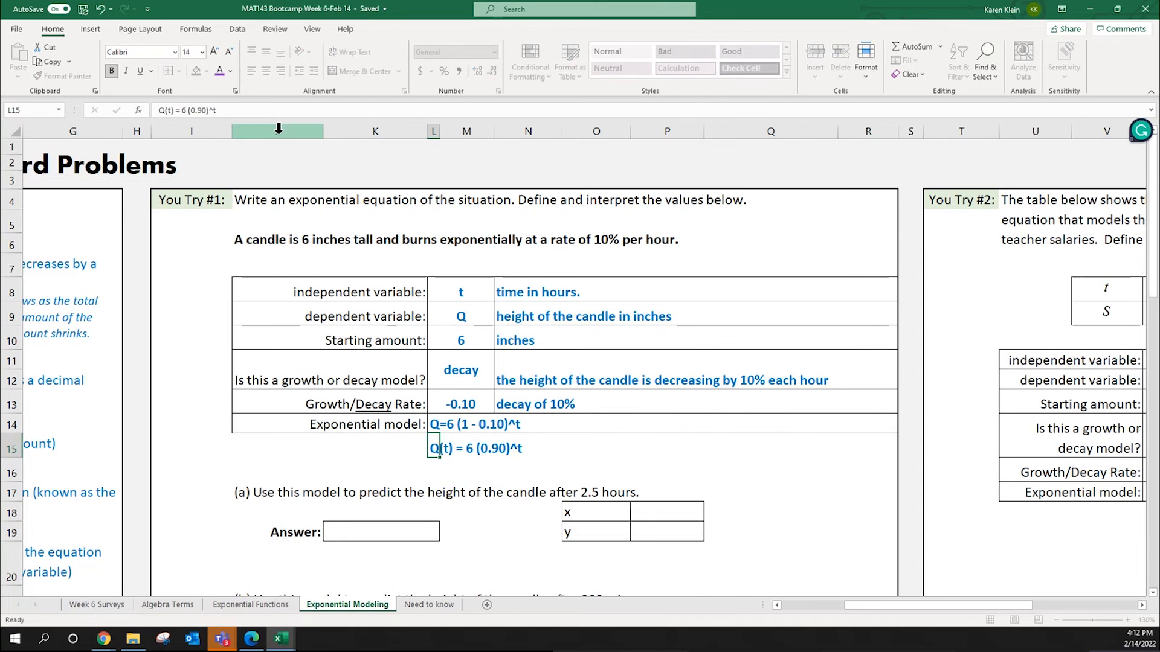
{"action": "key", "text": "Return"}
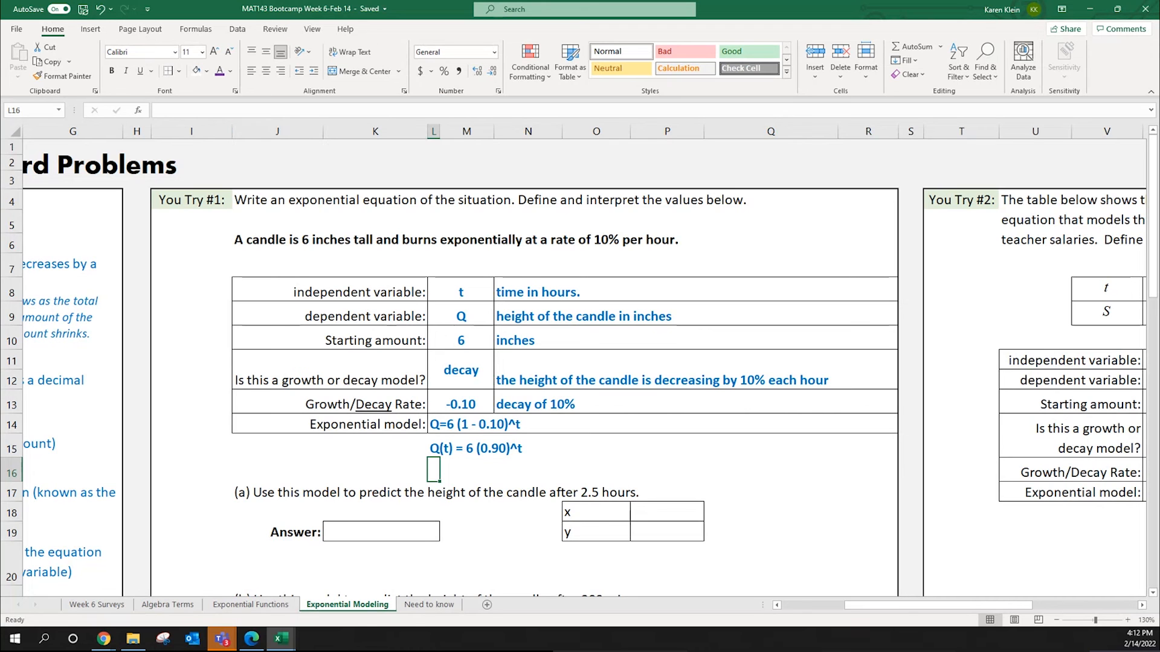
Step: Relabel the x and y cells of the part (a) table as "t" and "Q" in O18 and O19
{"action": "left_click", "coordinate": [513, 475]}
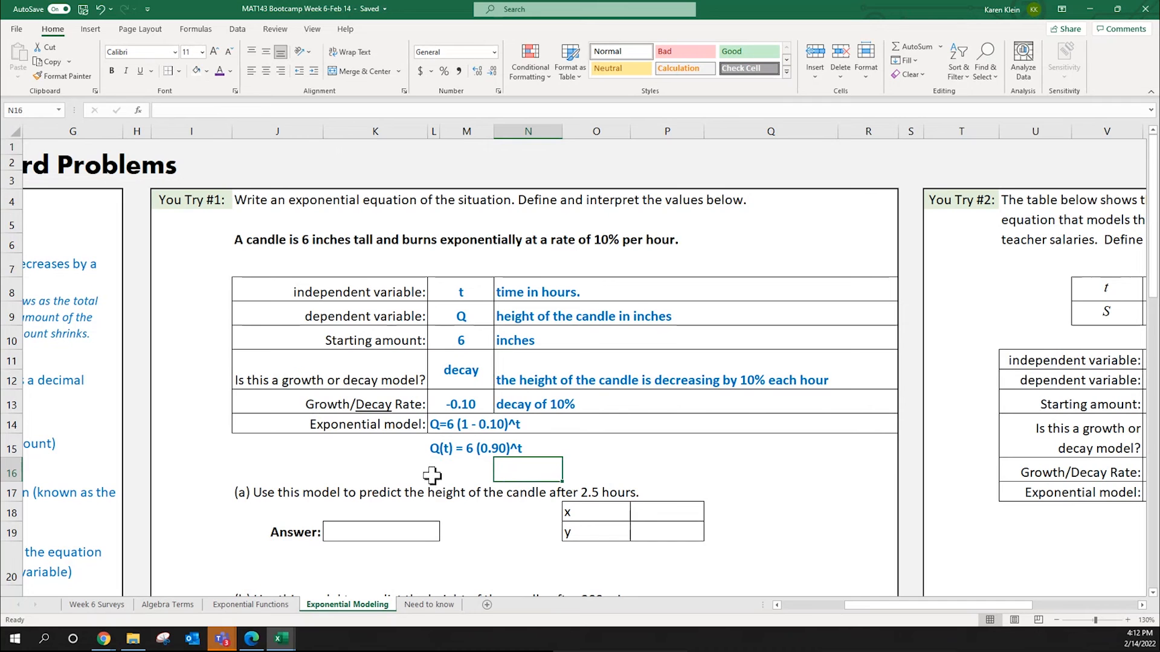
{"action": "left_click", "coordinate": [451, 549]}
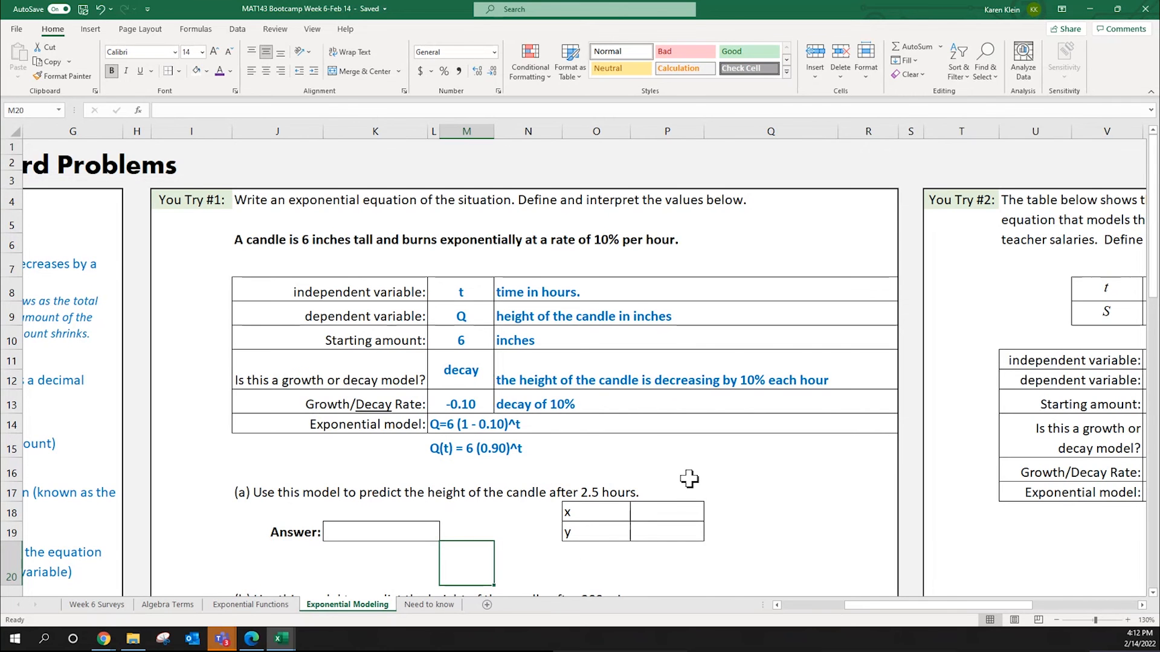
{"action": "scroll", "coordinate": [616, 477], "scroll_direction": "down", "scroll_amount": 1}
{"action": "left_click", "coordinate": [665, 510]}
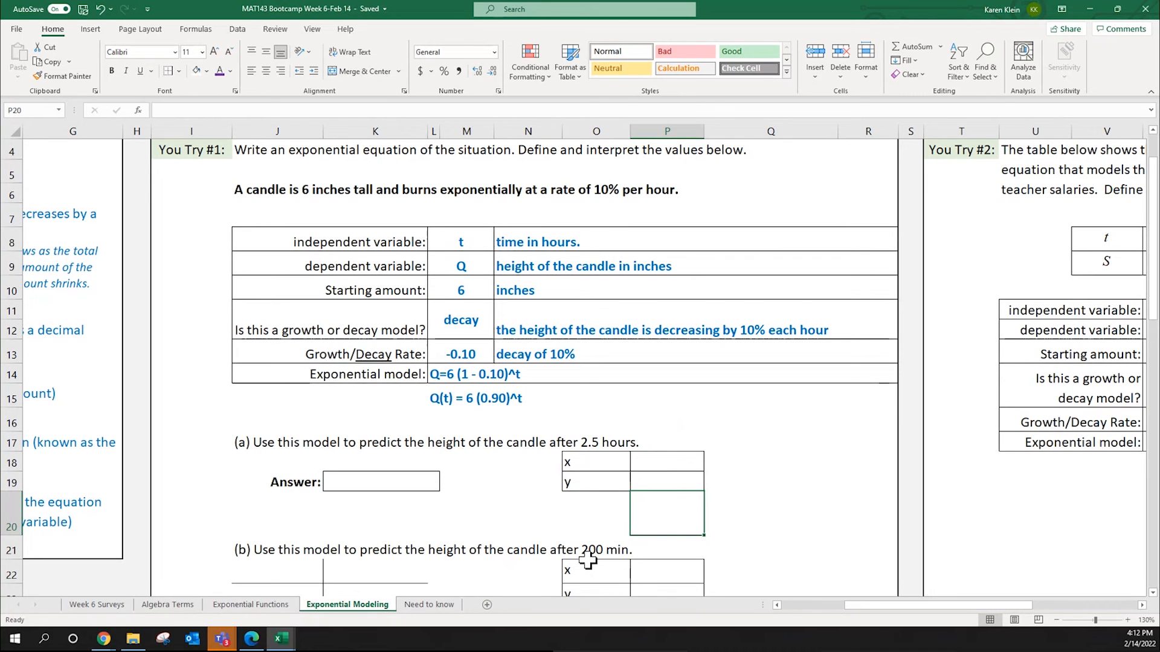
{"action": "left_click", "coordinate": [663, 461]}
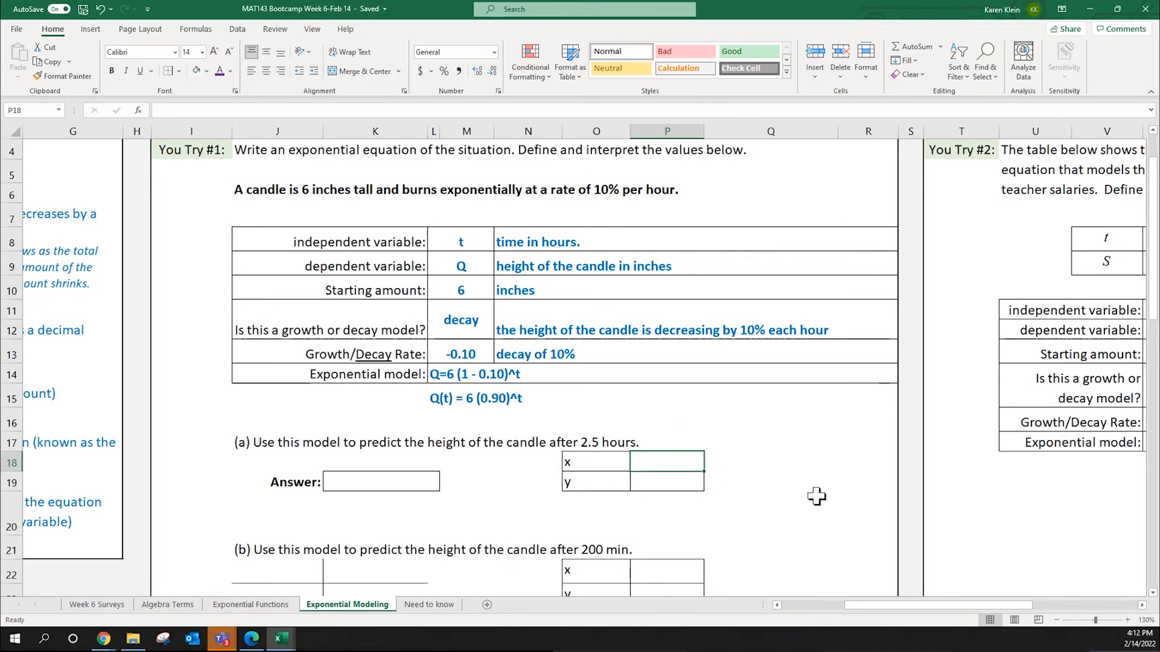
{"action": "type", "text": "2"}
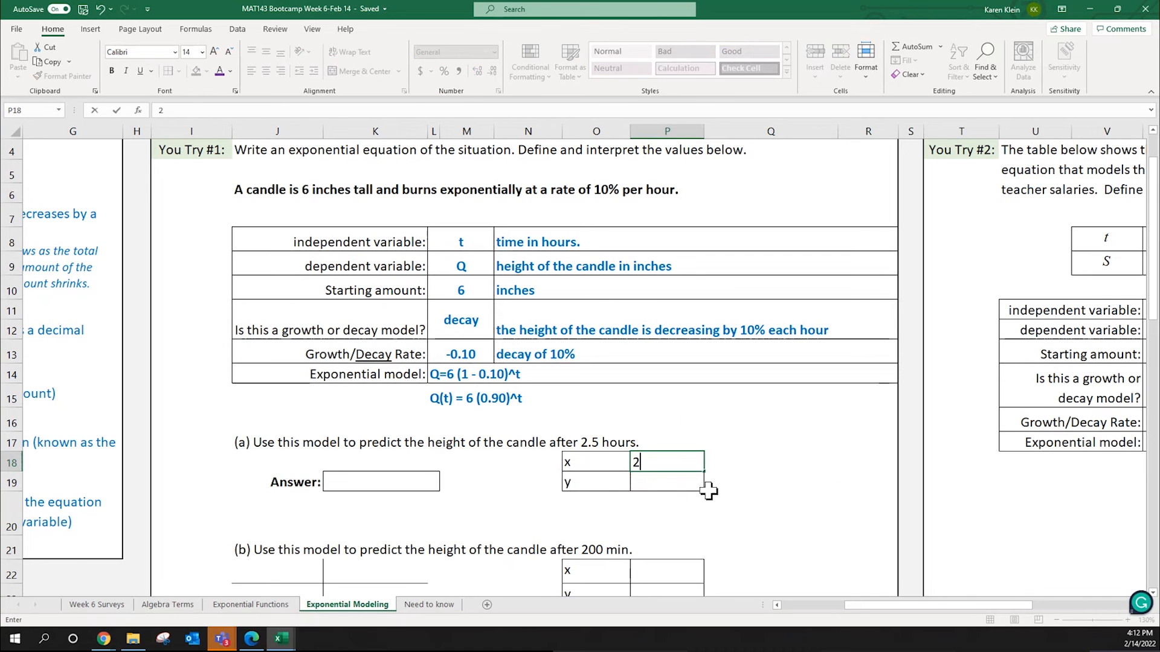
{"action": "left_click", "coordinate": [607, 461]}
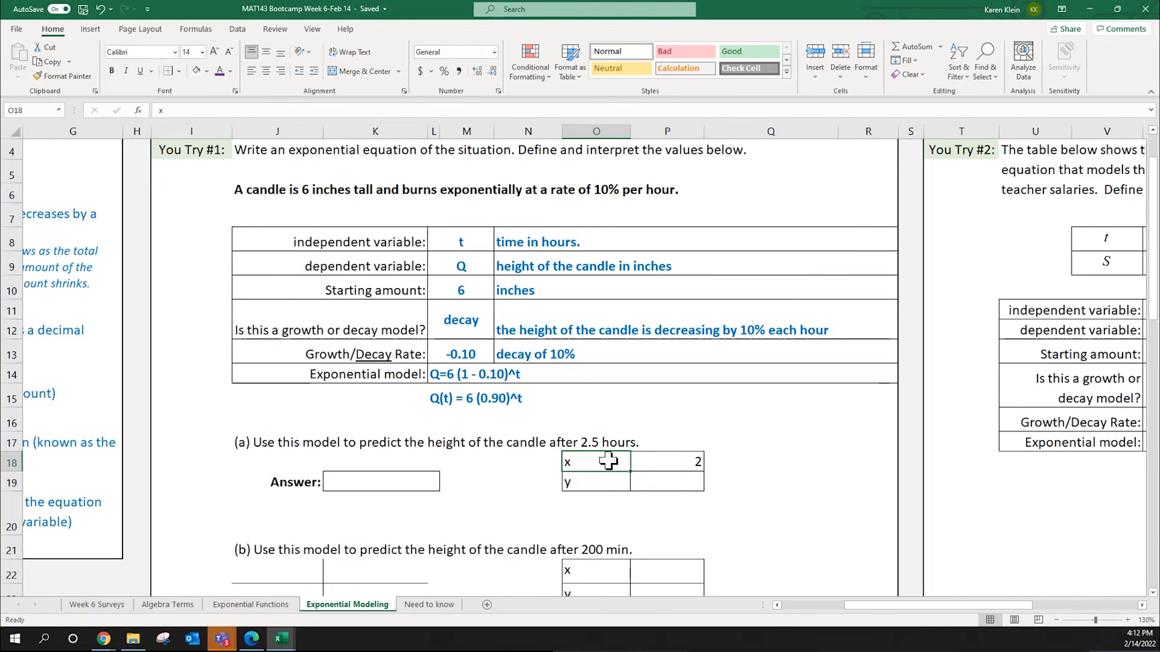
{"action": "type", "text": "t"}
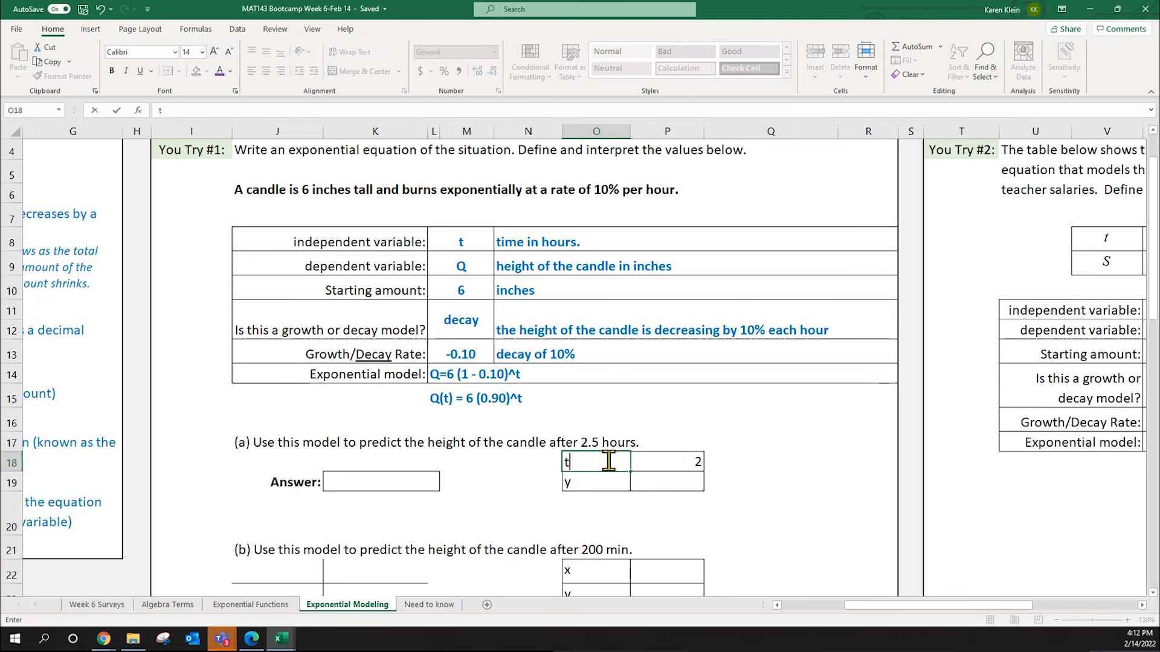
{"action": "key", "text": "Return"}
{"action": "type", "text": "Q"}
{"action": "key", "text": "Return"}
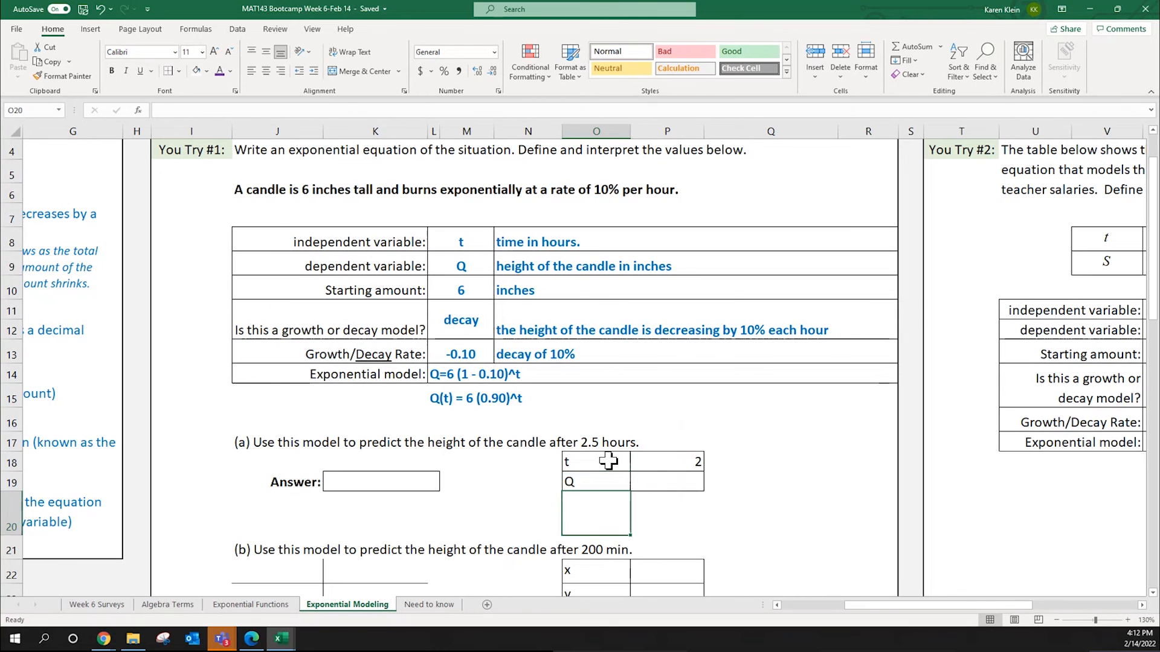
Step: Set t to 2.5 in the part (a) table and enter the unit "hours" beside it in Q18
{"action": "left_click", "coordinate": [649, 461]}
{"action": "type", "text": "2.5"}
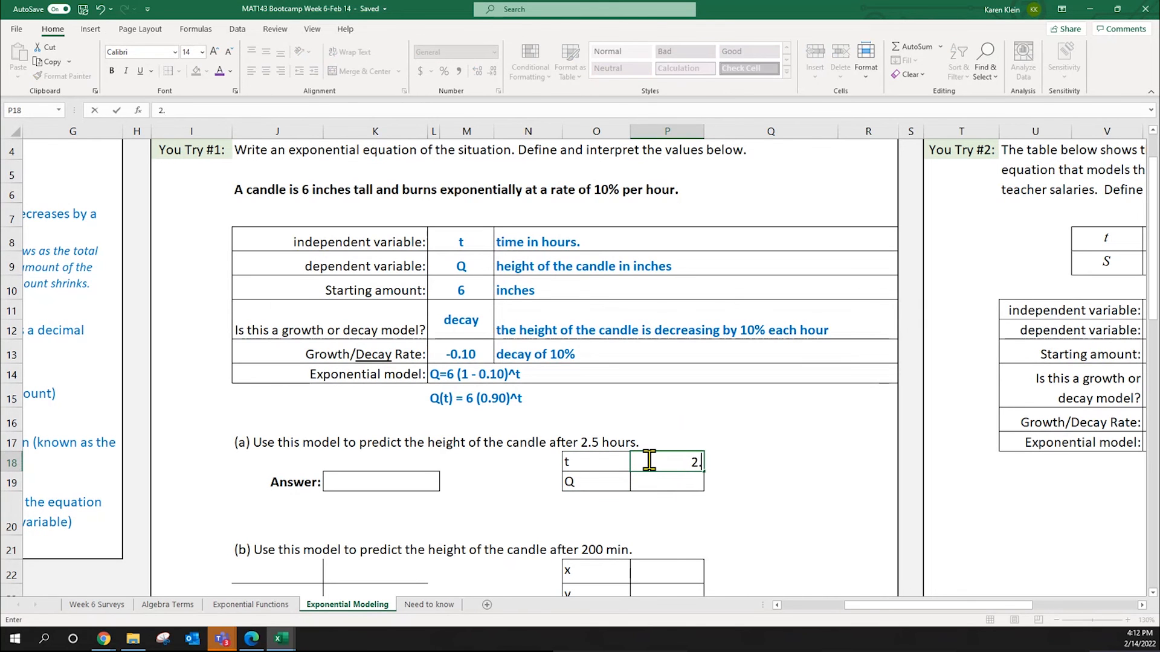
{"action": "key", "text": "Tab"}
{"action": "type", "text": "hours"}
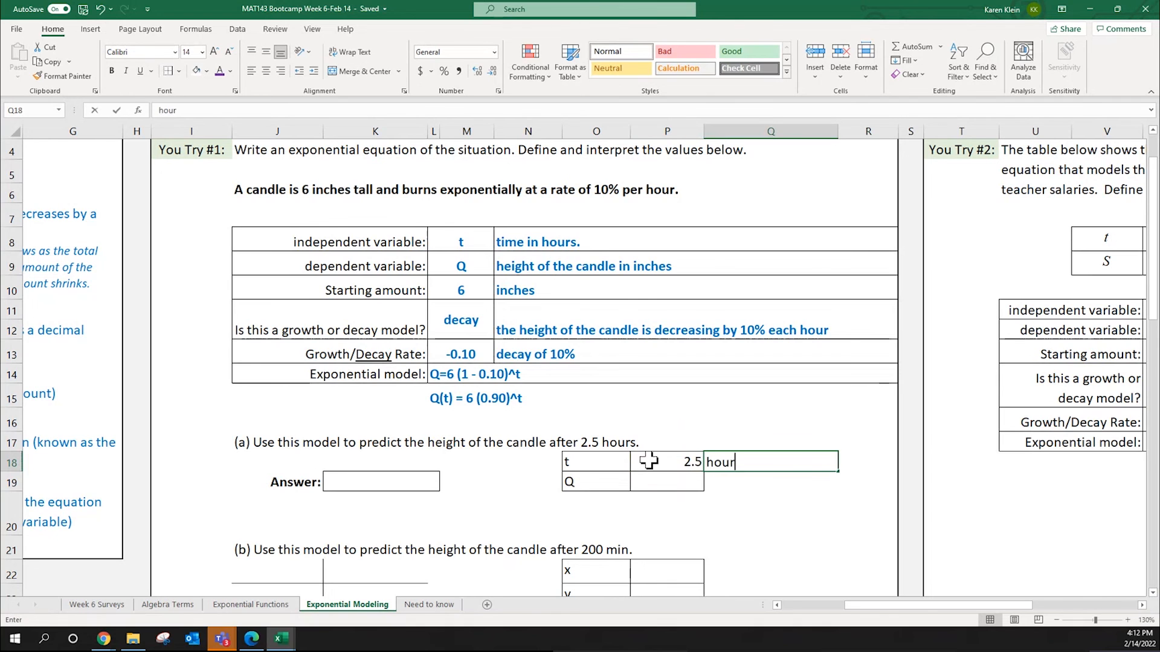
{"action": "key", "text": "Return"}
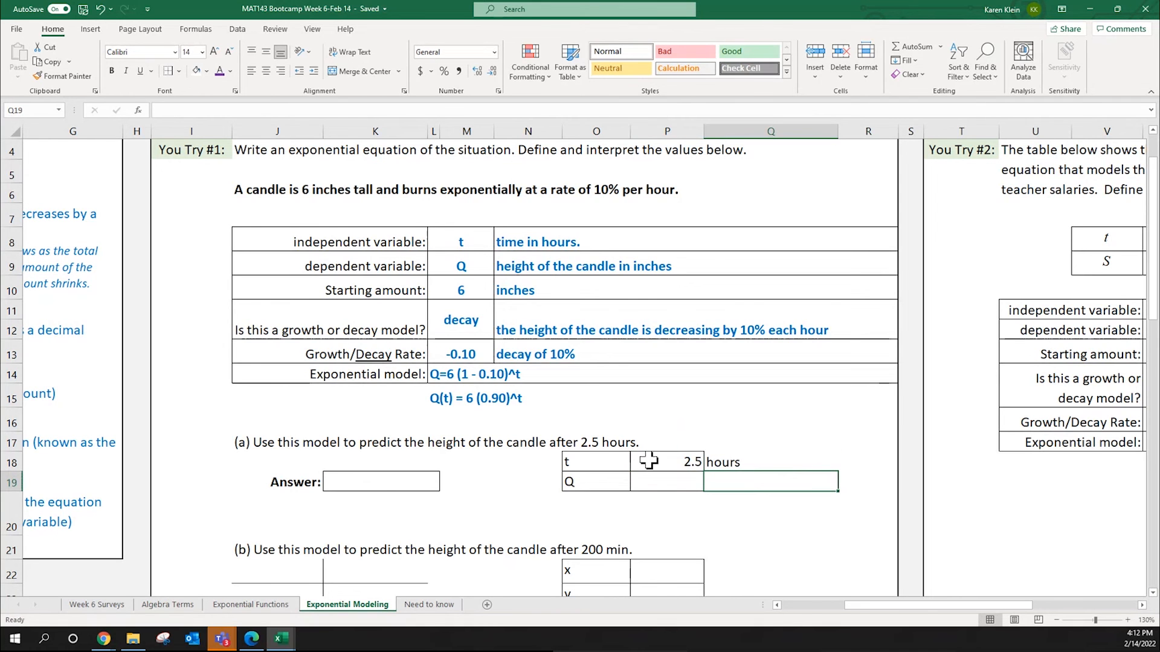
Step: Calculate Q for part (a) in P19 with the formula =6*(0.90)^P18
{"action": "left_click", "coordinate": [651, 481]}
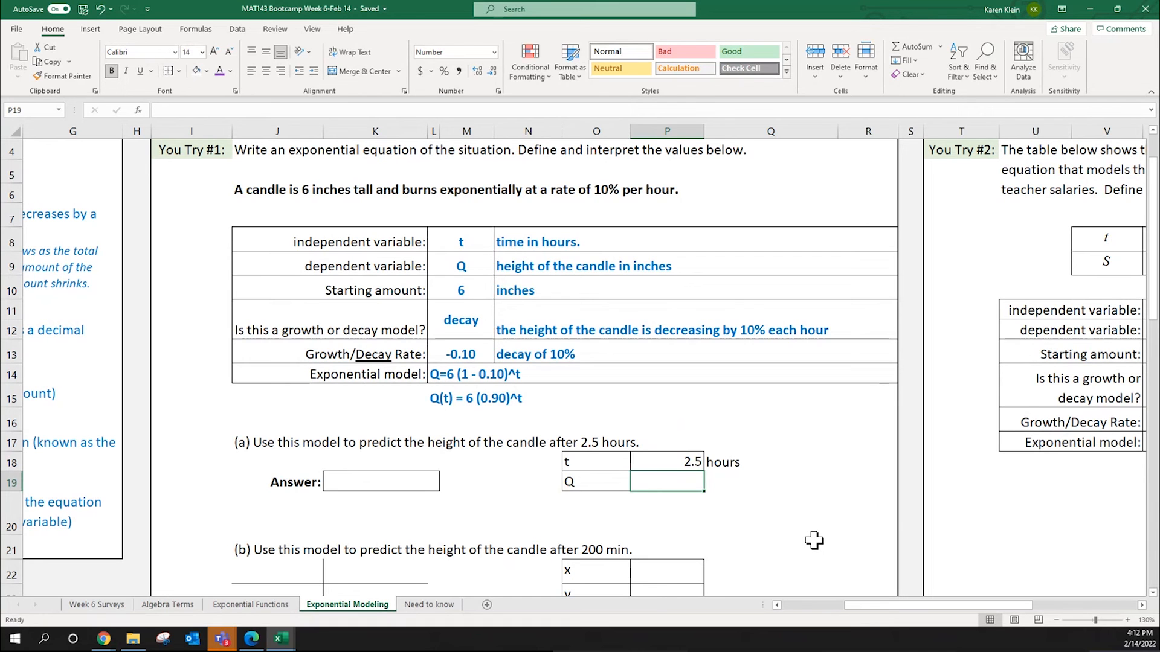
{"action": "type", "text": "="}
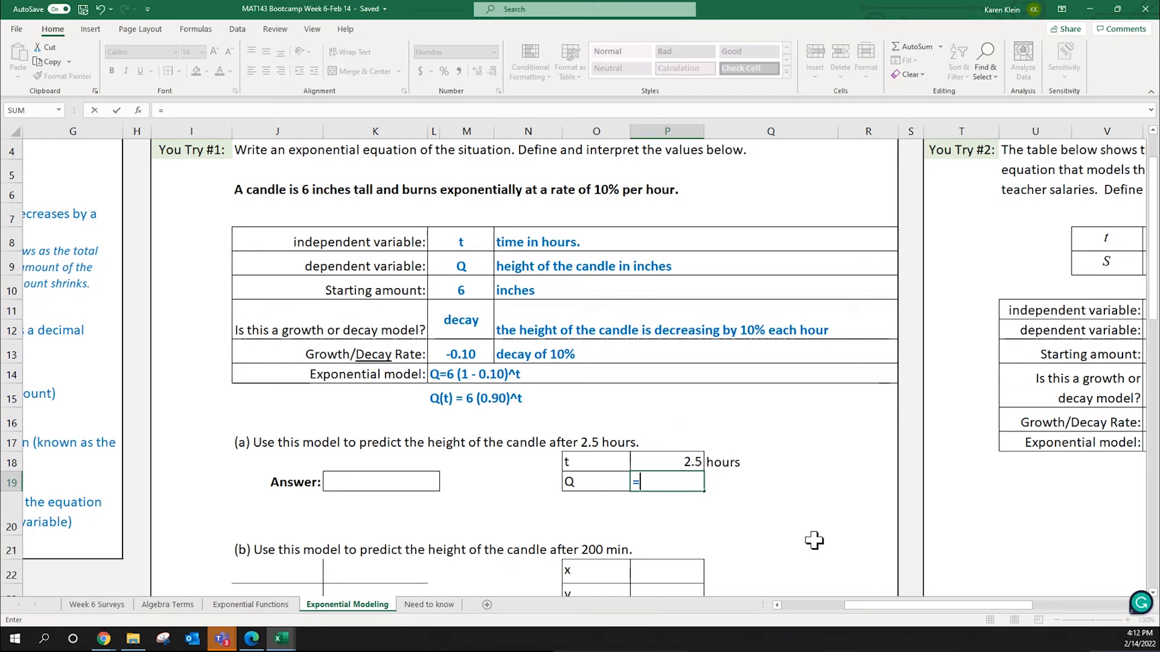
{"action": "type", "text": "6*(0.90)"}
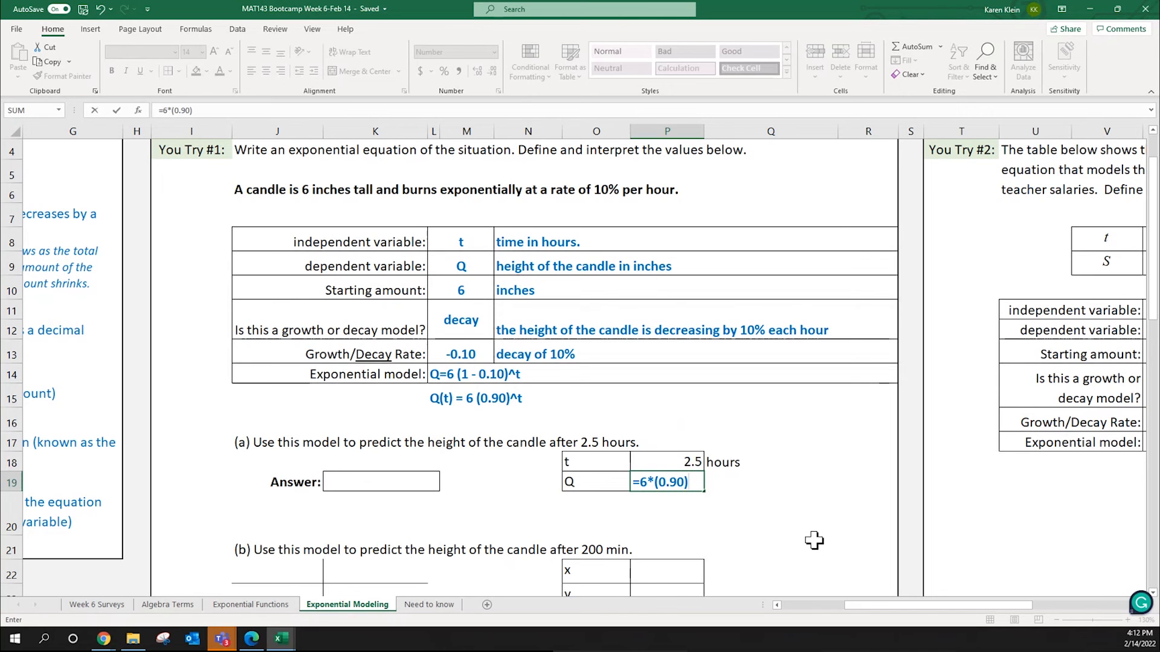
{"action": "type", "text": "^"}
{"action": "left_click", "coordinate": [652, 462]}
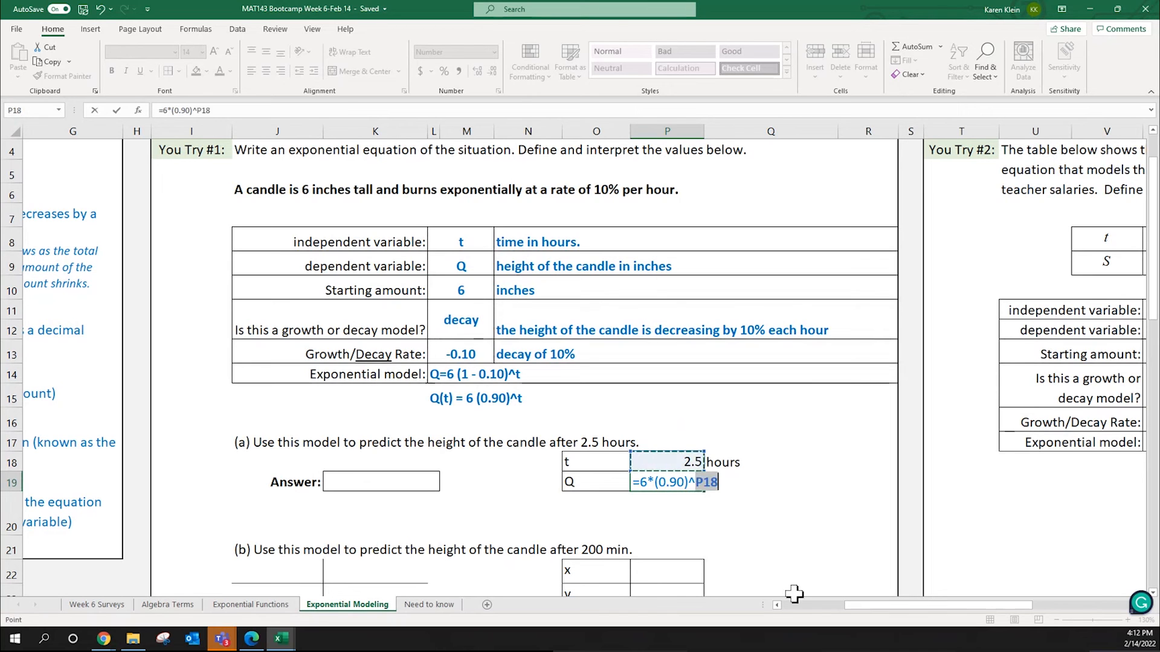
{"action": "key", "text": "ctrl+Return"}
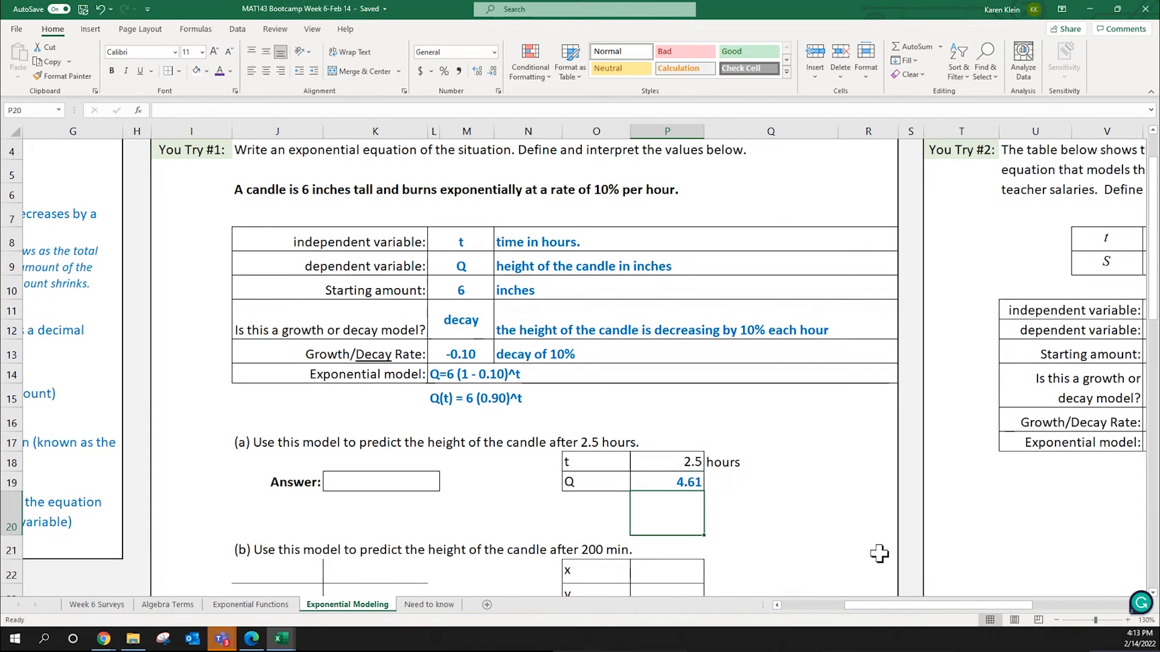
Step: Copy the formula from P19 into Q19 as visible text, "=6*(0.9)^P18"
{"action": "left_click_drag", "start_coordinate": [223, 113], "coordinate": [47, 115]}
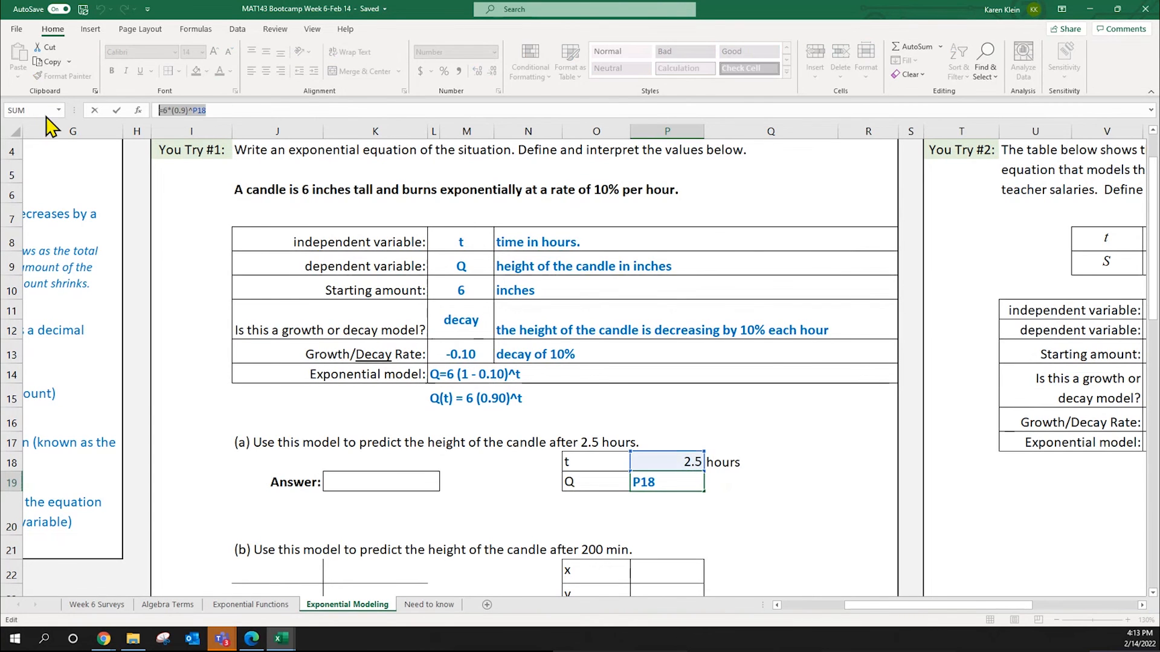
{"action": "key", "text": "ctrl+c"}
{"action": "key", "text": "Return"}
{"action": "key", "text": "Up"}
{"action": "key", "text": "Right"}
{"action": "type", "text": "'"}
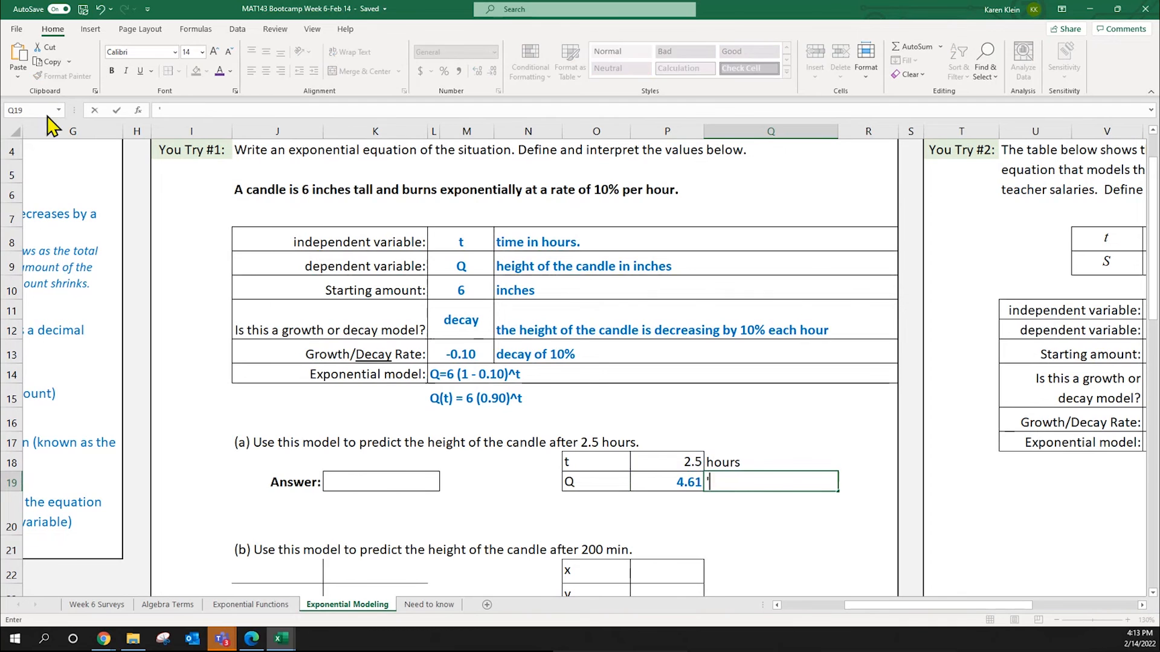
{"action": "key", "text": "ctrl+v"}
{"action": "key", "text": "Return"}
Step: Change the font color of the formula text in Q19 to red
{"action": "left_click", "coordinate": [740, 477]}
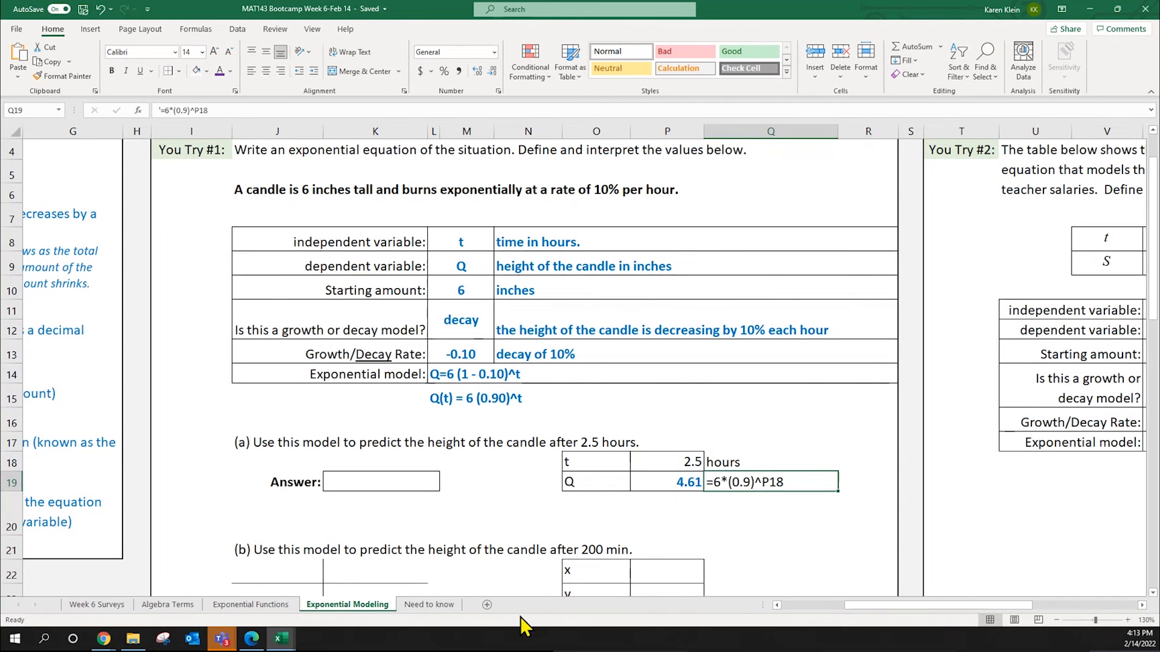
{"action": "left_click", "coordinate": [231, 72]}
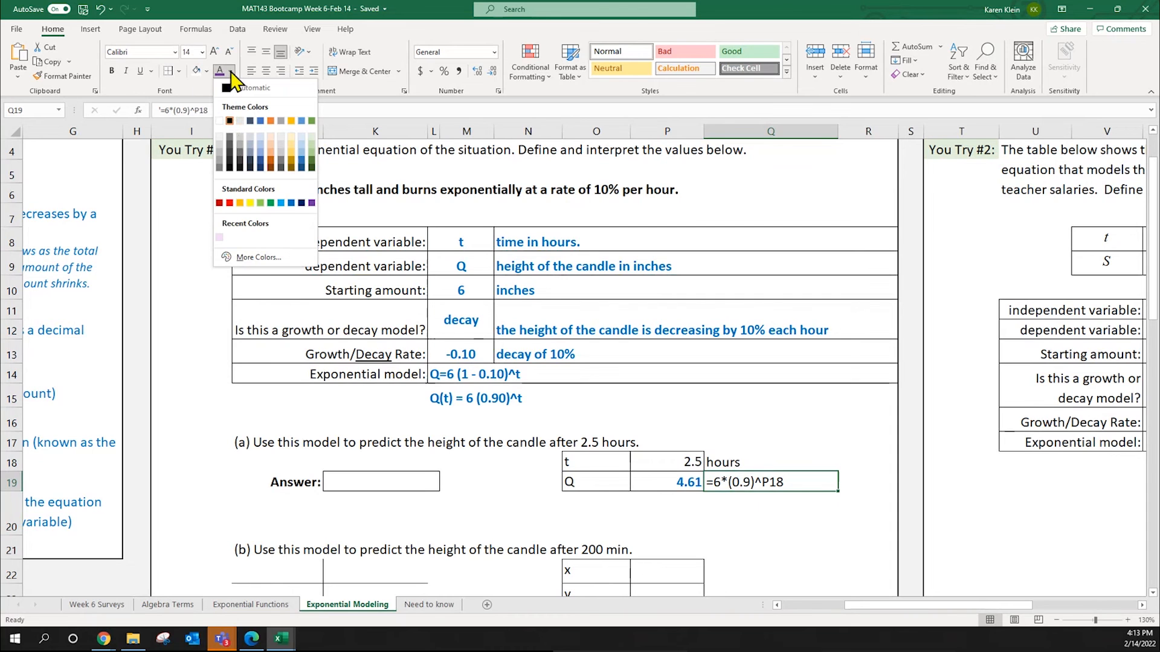
{"action": "left_click", "coordinate": [229, 203]}
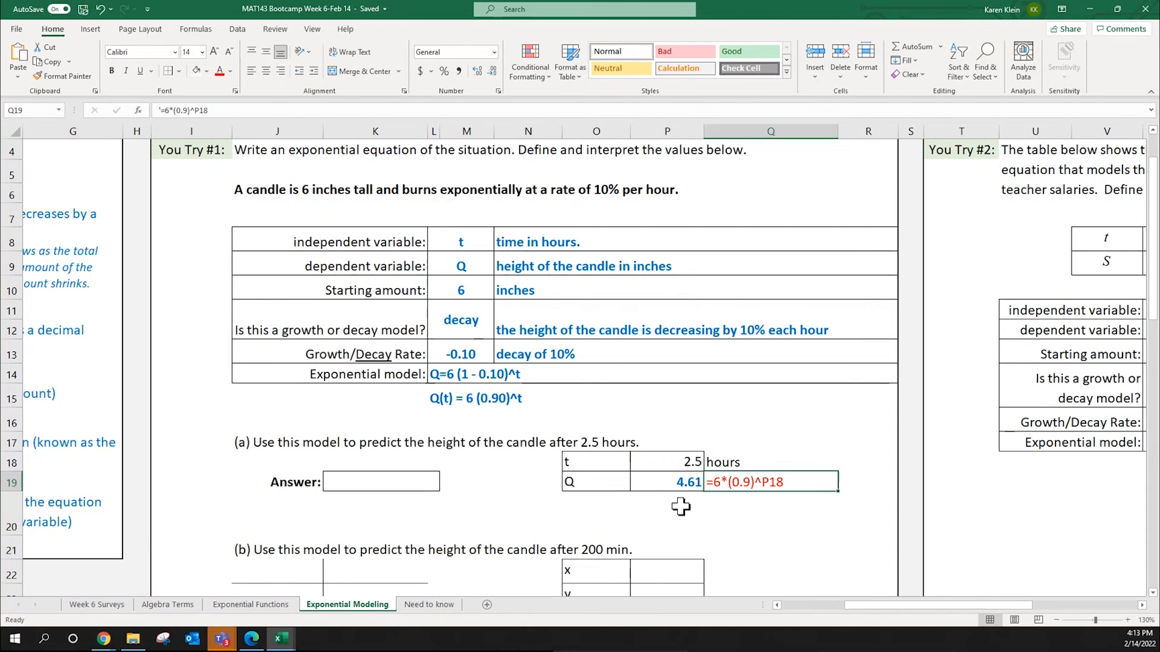
Step: Enter "4.61 inches" in the Answer box for part (a)
{"action": "left_click", "coordinate": [339, 481]}
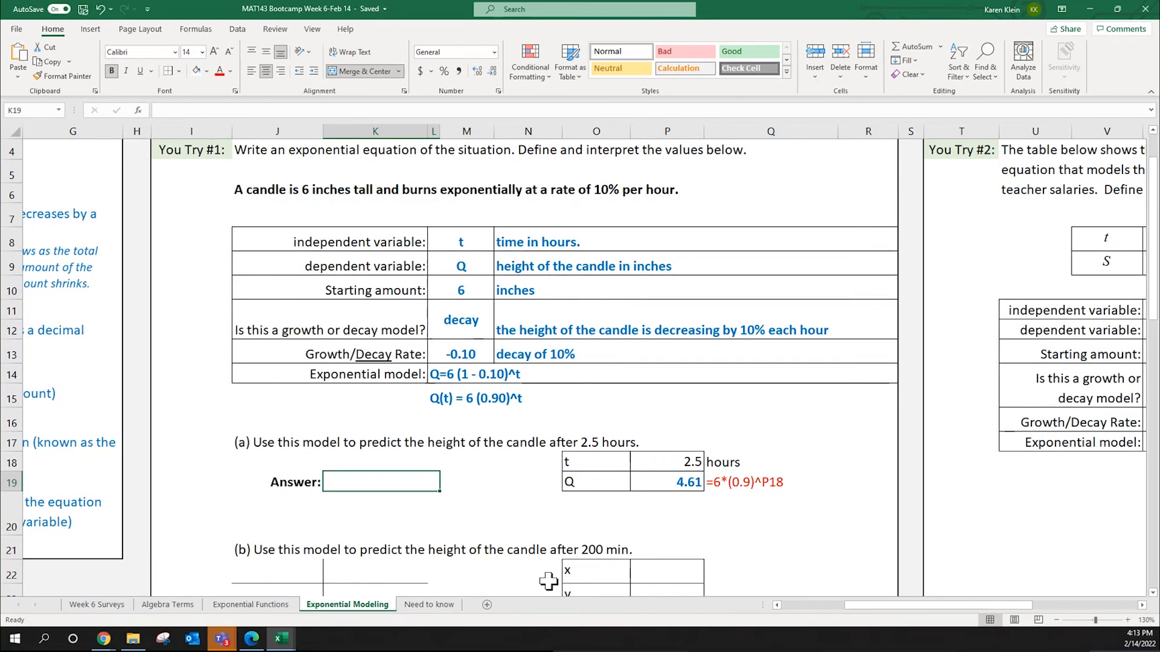
{"action": "type", "text": "4.61 inches"}
{"action": "key", "text": "Return"}
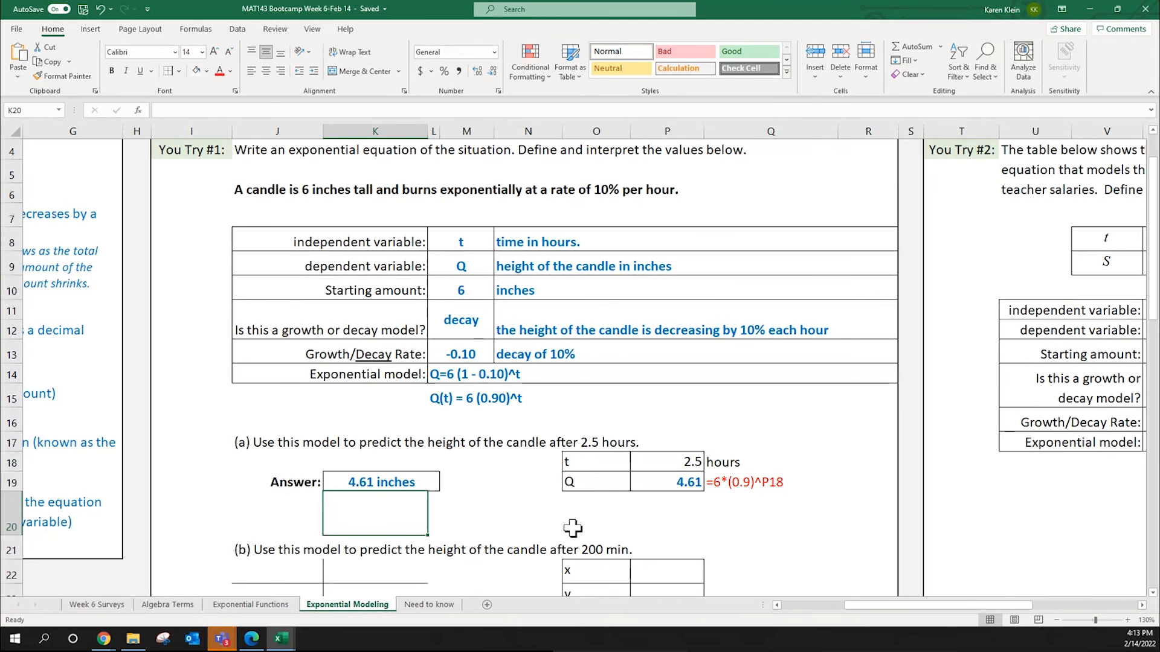
Step: Relabel the part (b) table's x and y cells as "t" and "Q", and enter the unit "hours" beside t in Q22
{"action": "scroll", "coordinate": [798, 513], "scroll_direction": "down", "scroll_amount": 1}
{"action": "scroll", "coordinate": [798, 514], "scroll_direction": "down", "scroll_amount": 1}
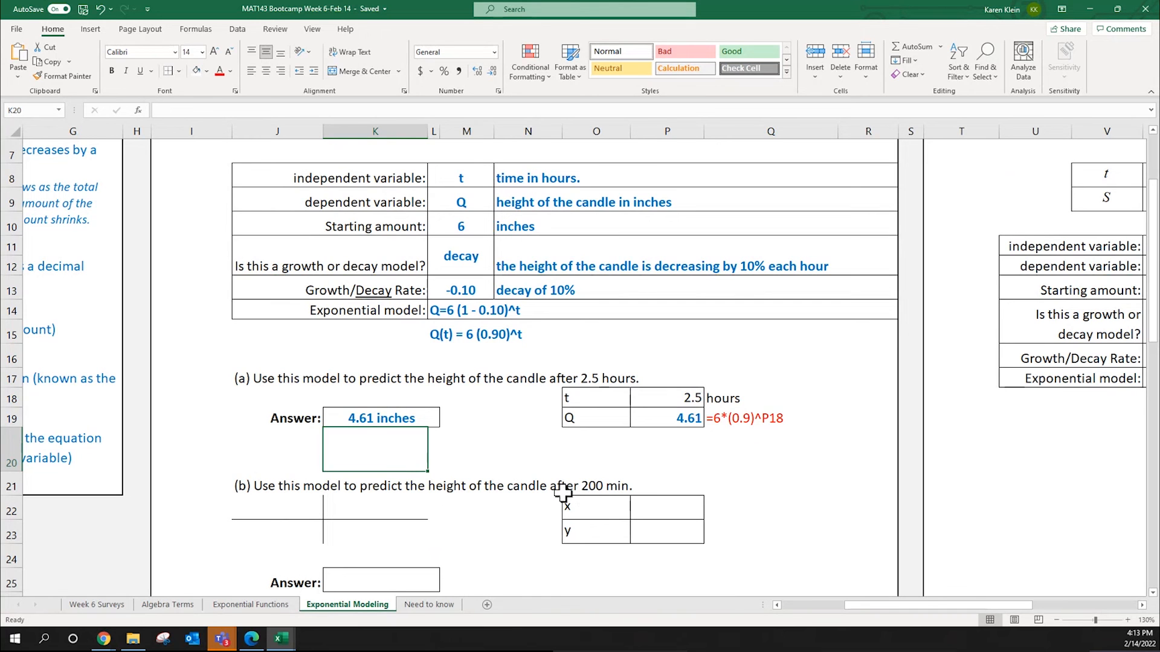
{"action": "left_click", "coordinate": [597, 509]}
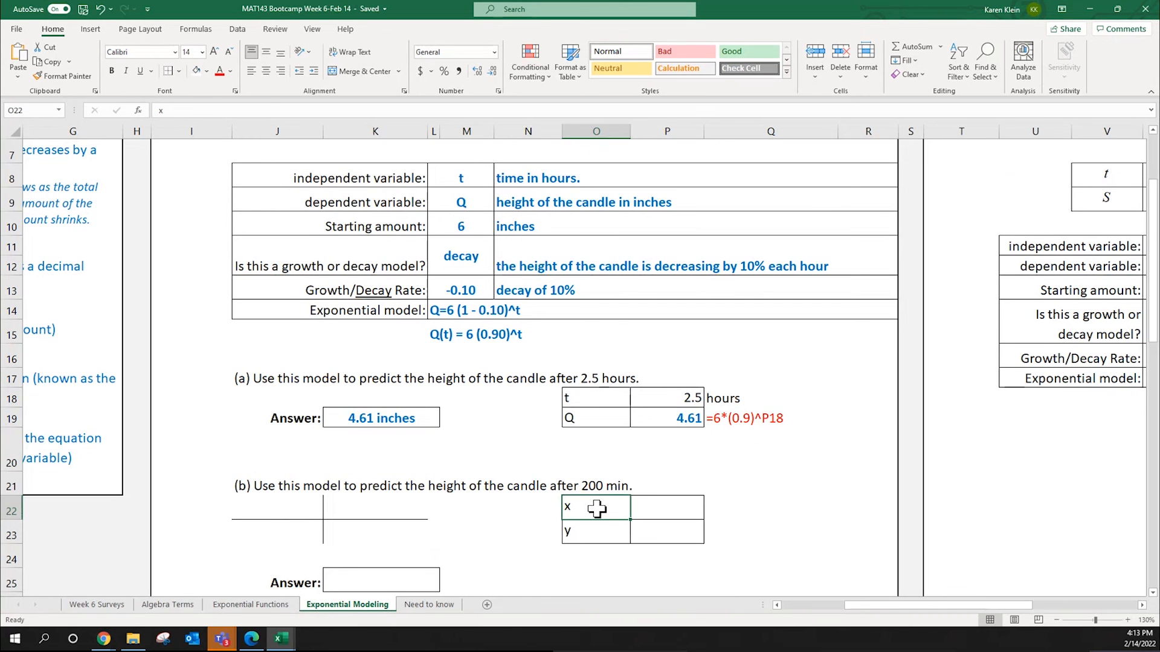
{"action": "type", "text": "t"}
{"action": "key", "text": "Return"}
{"action": "type", "text": "Q"}
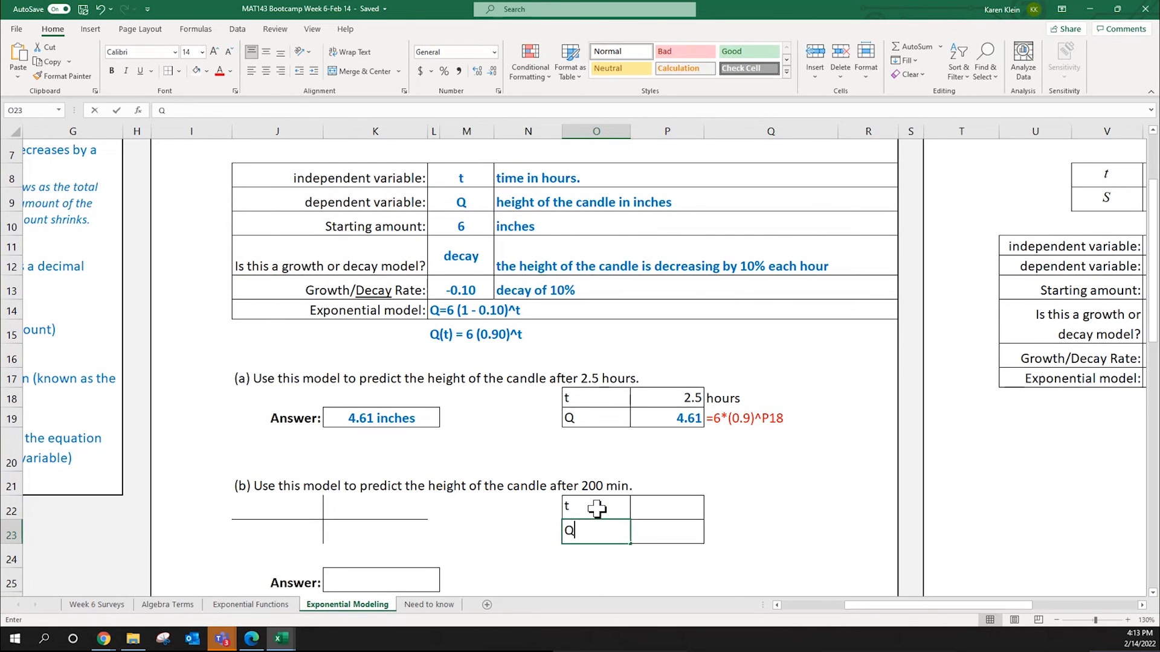
{"action": "left_click", "coordinate": [597, 509]}
{"action": "left_click", "coordinate": [827, 508]}
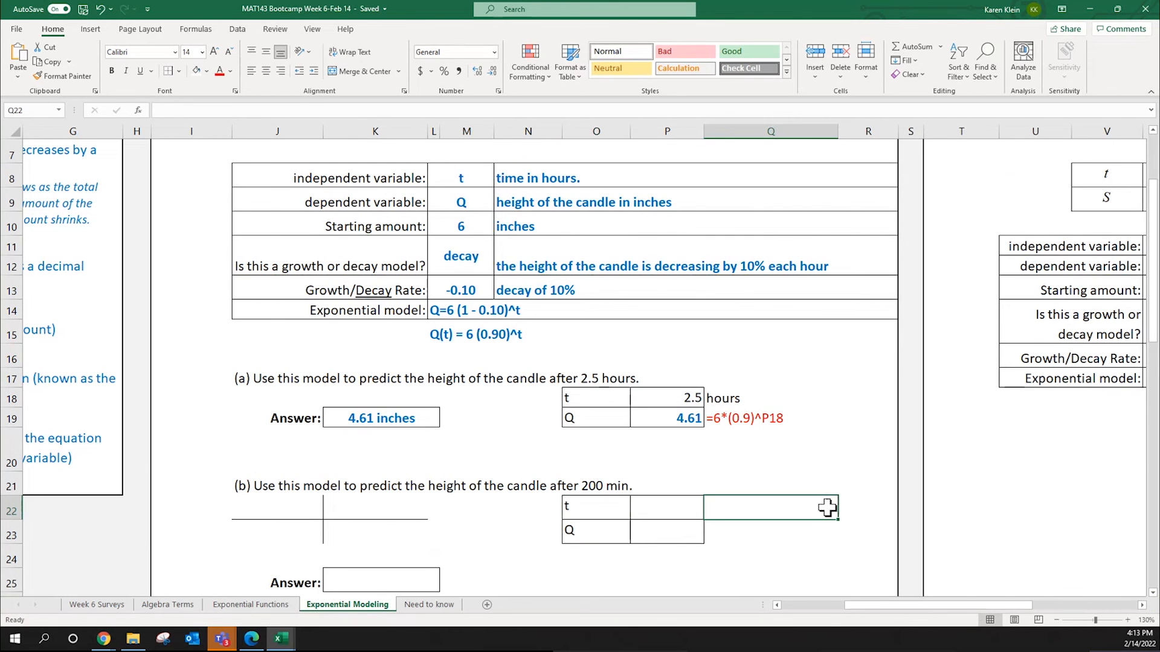
{"action": "type", "text": "hours"}
{"action": "key", "text": "Return"}
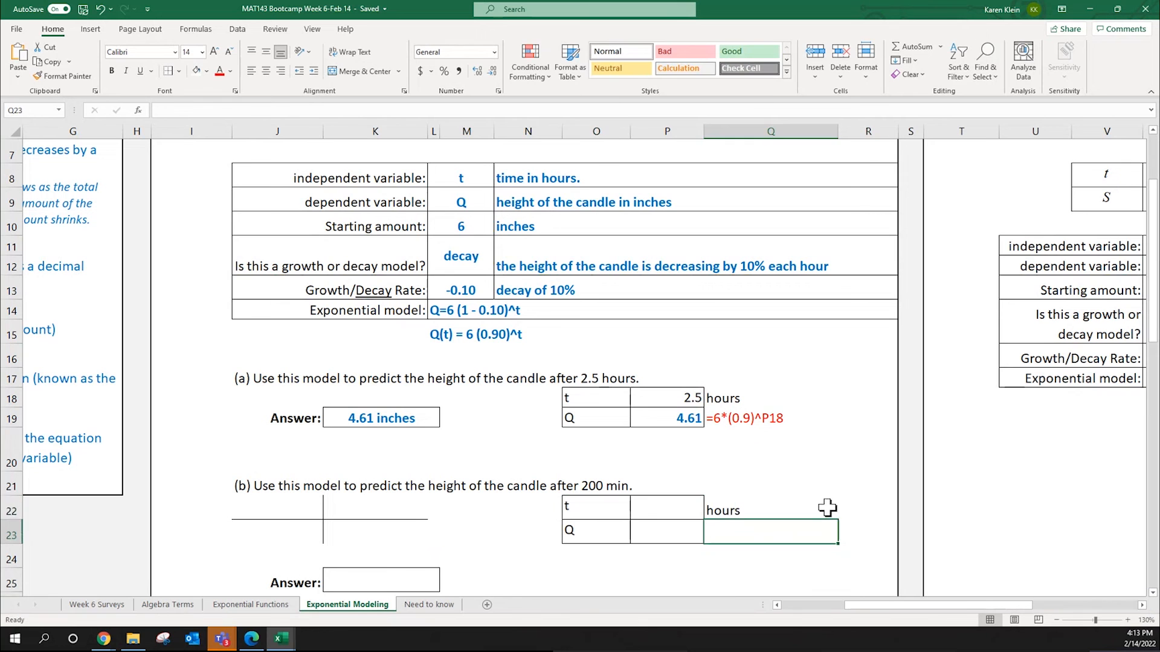
Step: Enter the first fraction of the part (b) unit conversion, "200 min" in J22 over 1 in J23
{"action": "key", "text": "Up"}
{"action": "key", "text": "Left"}
{"action": "key", "text": "Left"}
{"action": "key", "text": "Left"}
{"action": "key", "text": "Left"}
{"action": "key", "text": "Left"}
{"action": "key", "text": "Left"}
{"action": "key", "text": "Left"}
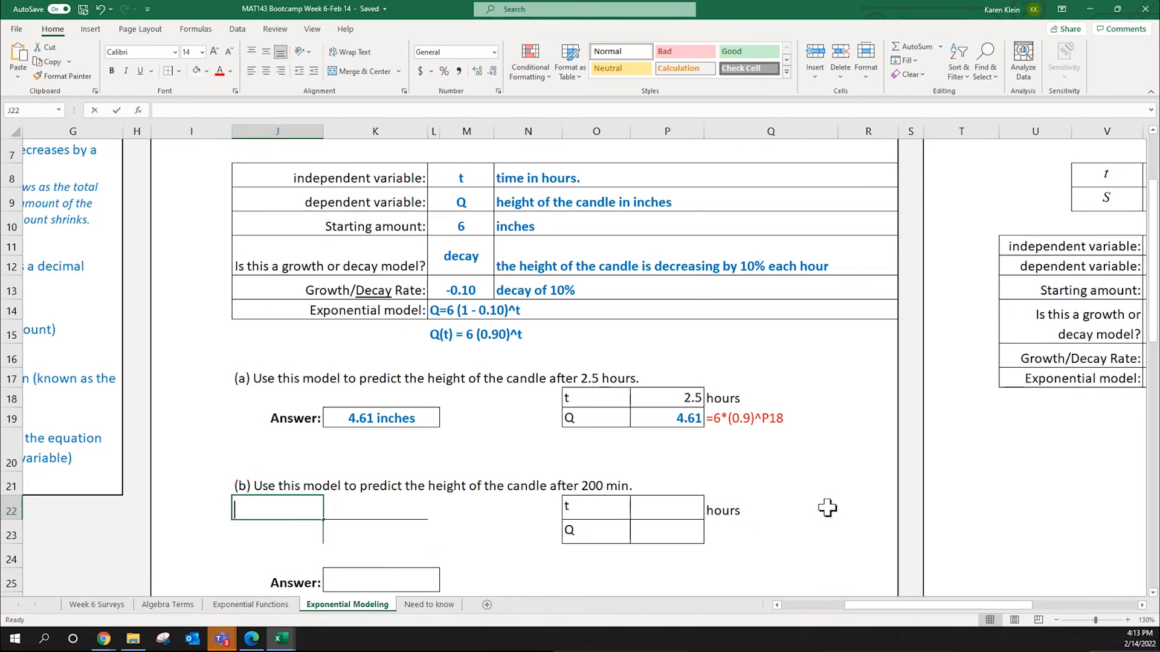
{"action": "type", "text": "200 min"}
{"action": "key", "text": "Return"}
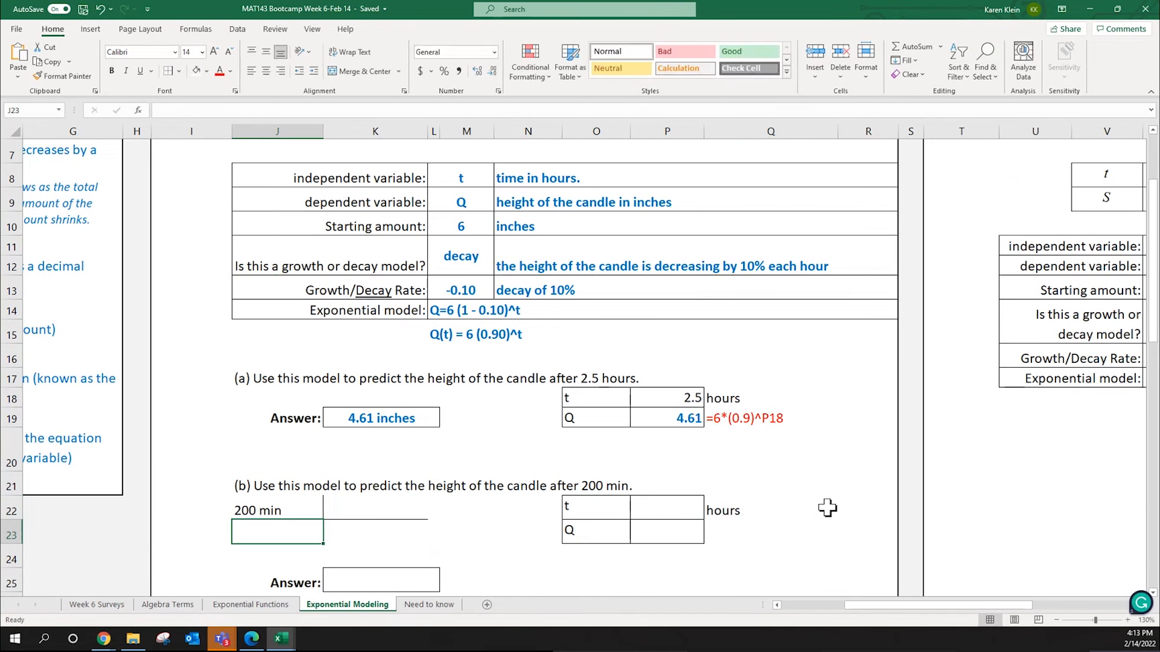
{"action": "type", "text": "1"}
{"action": "key", "text": "Tab"}
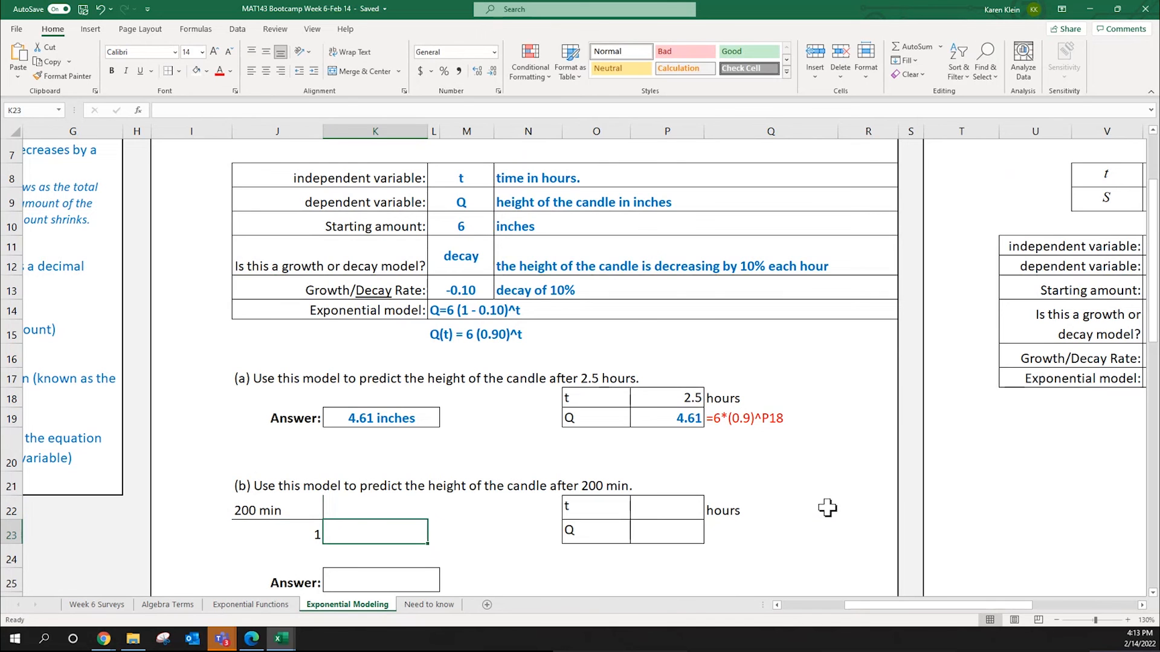
Step: Enter the conversion factor for part (b), "1 hour" in K22 over "60 min" in K23
{"action": "type", "text": "50 m"}
{"action": "key", "text": "BackSpace"}
{"action": "key", "text": "BackSpace"}
{"action": "key", "text": "BackSpace"}
{"action": "key", "text": "BackSpace"}
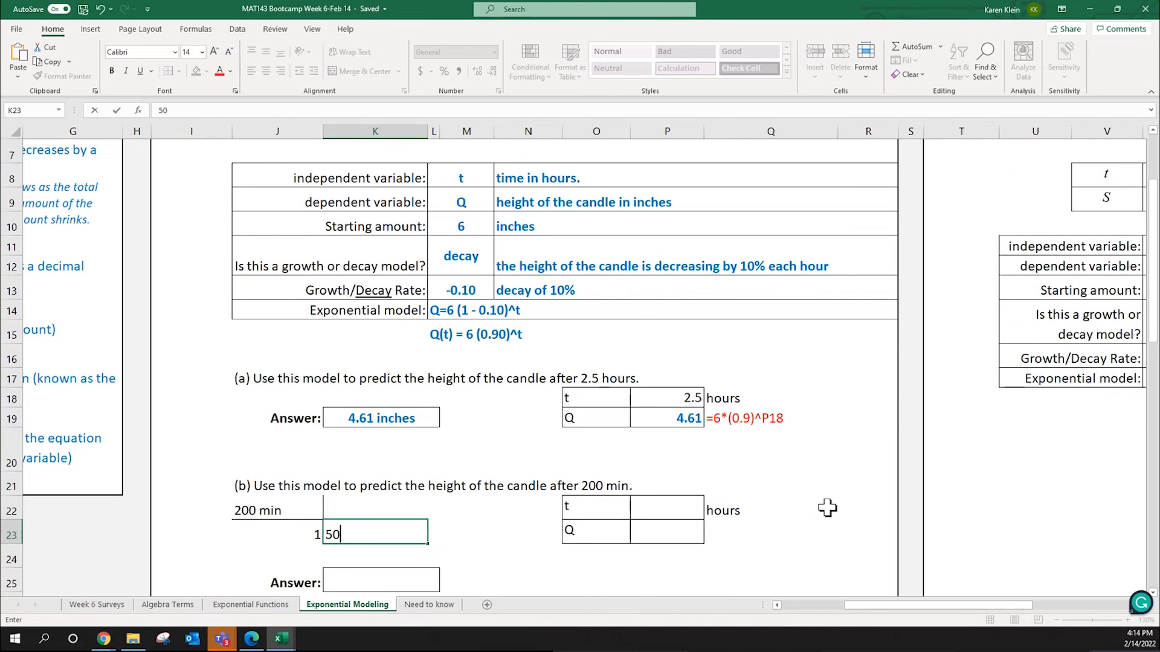
{"action": "type", "text": "60 min"}
{"action": "key", "text": "Up"}
{"action": "type", "text": "1 hour"}
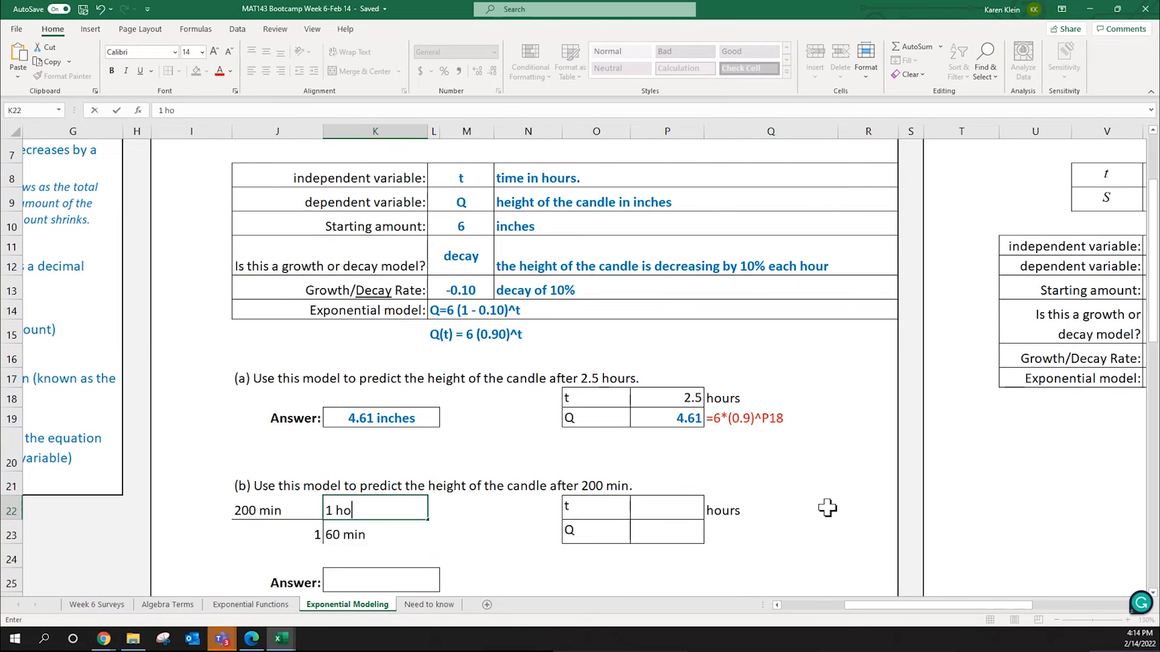
{"action": "key", "text": "Return"}
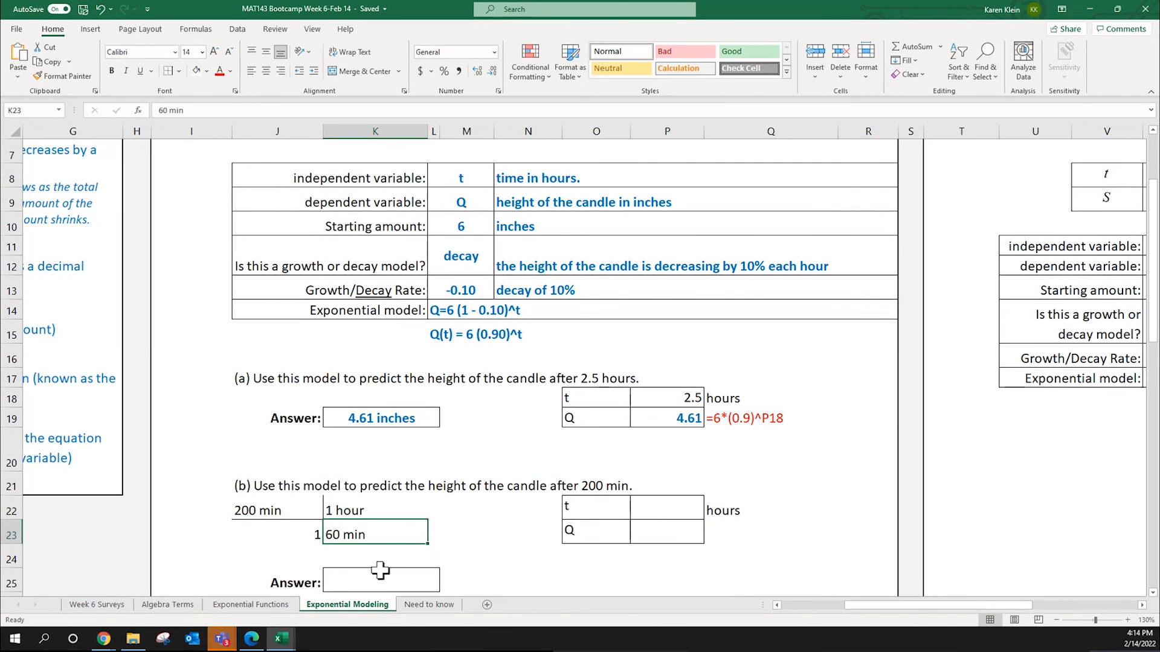
Step: Center the first conversion fraction, 200 min over 1, horizontally in J22:J23
{"action": "left_click_drag", "start_coordinate": [302, 503], "coordinate": [298, 532]}
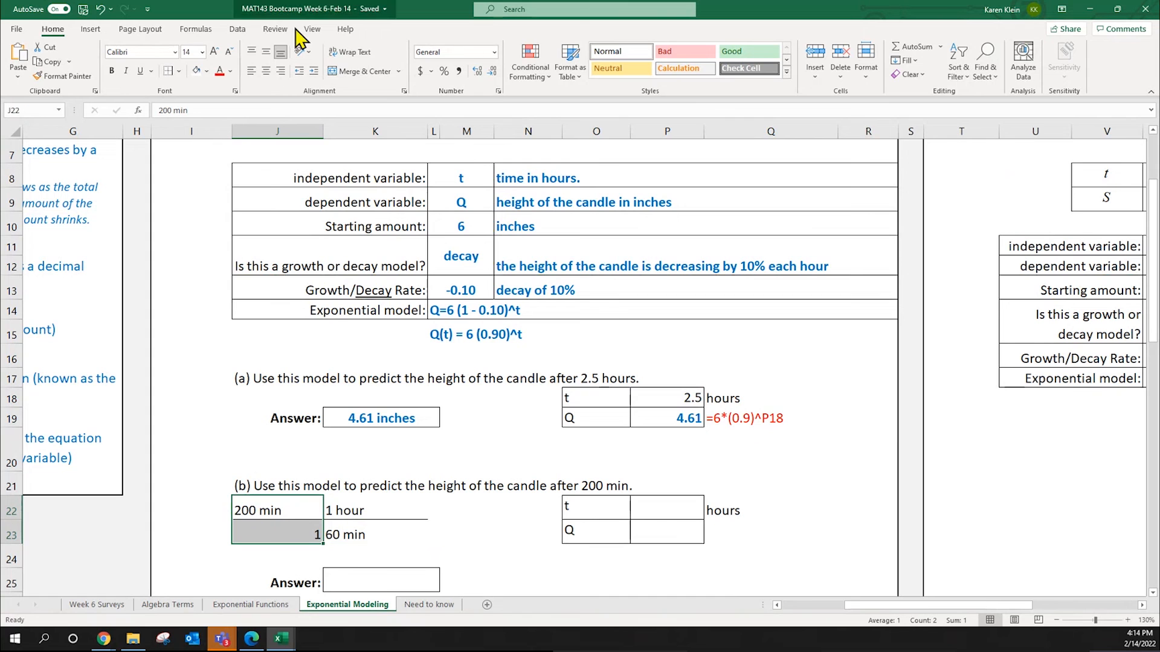
{"action": "left_click", "coordinate": [266, 71]}
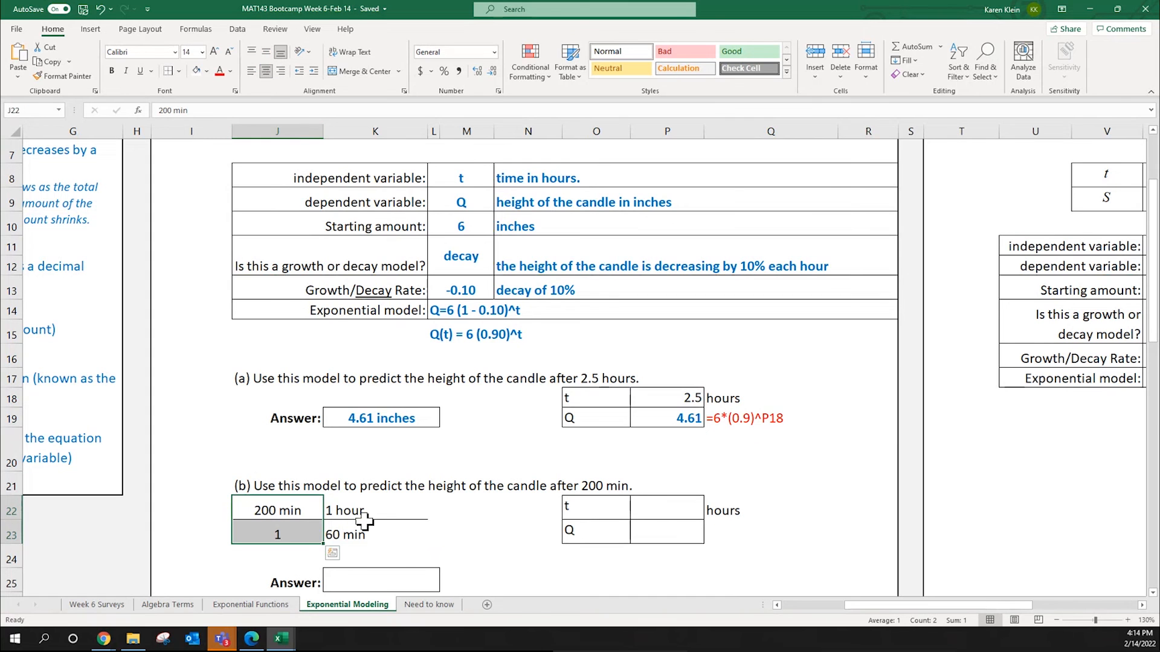
{"action": "left_click", "coordinate": [374, 555]}
Step: Compute the conversion in L22 with the formula "= 200/60" and merge and center it across L22:M22
{"action": "left_click", "coordinate": [434, 511]}
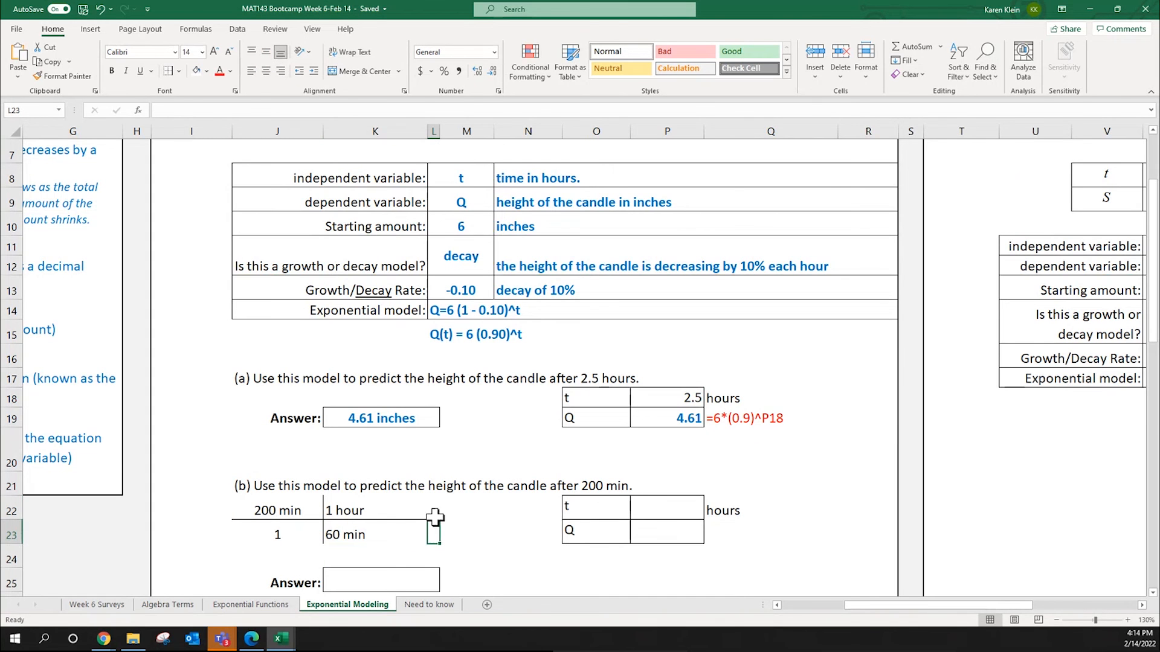
{"action": "type", "text": "="}
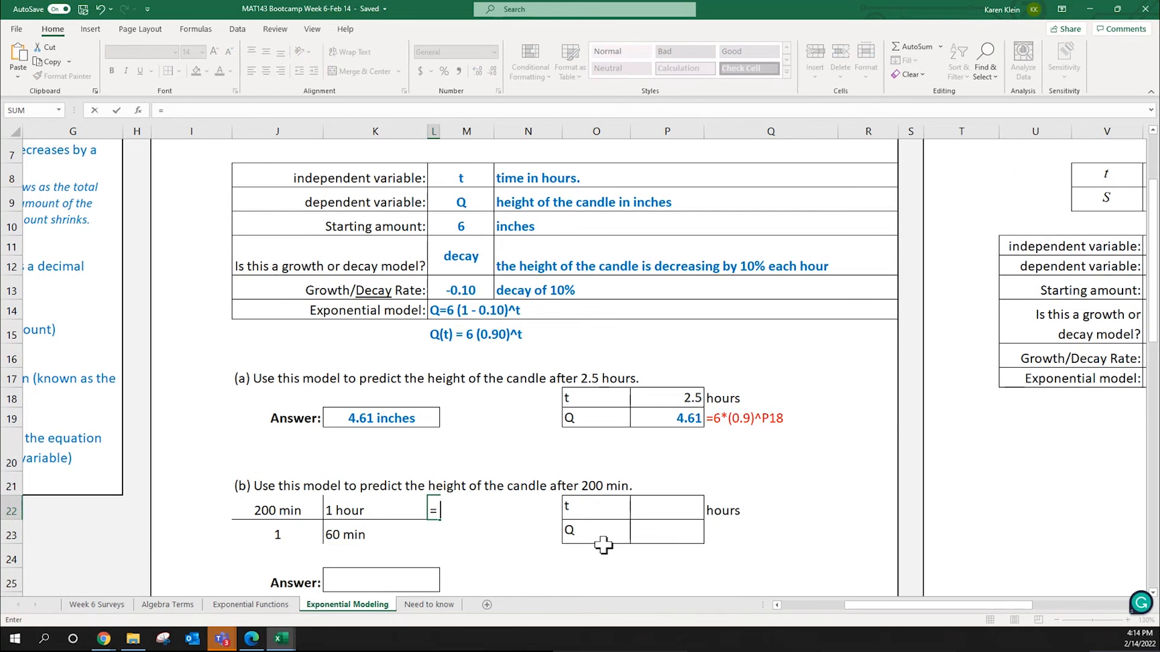
{"action": "type", "text": " 200/60"}
{"action": "key", "text": "Return"}
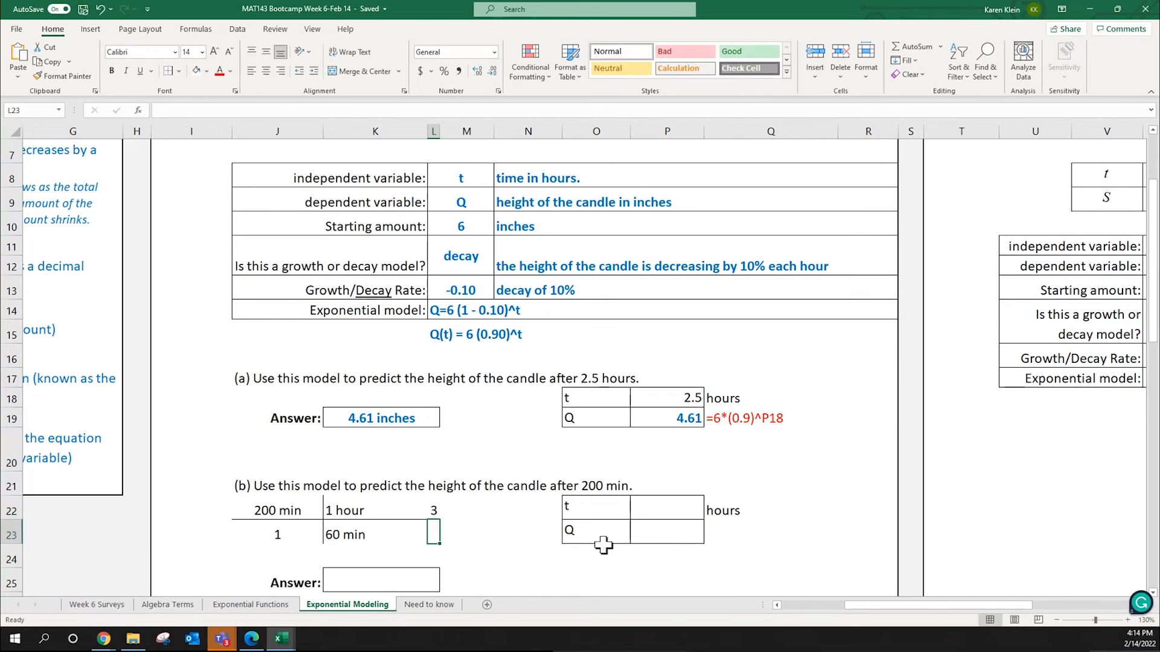
{"action": "left_click_drag", "start_coordinate": [433, 511], "coordinate": [449, 511]}
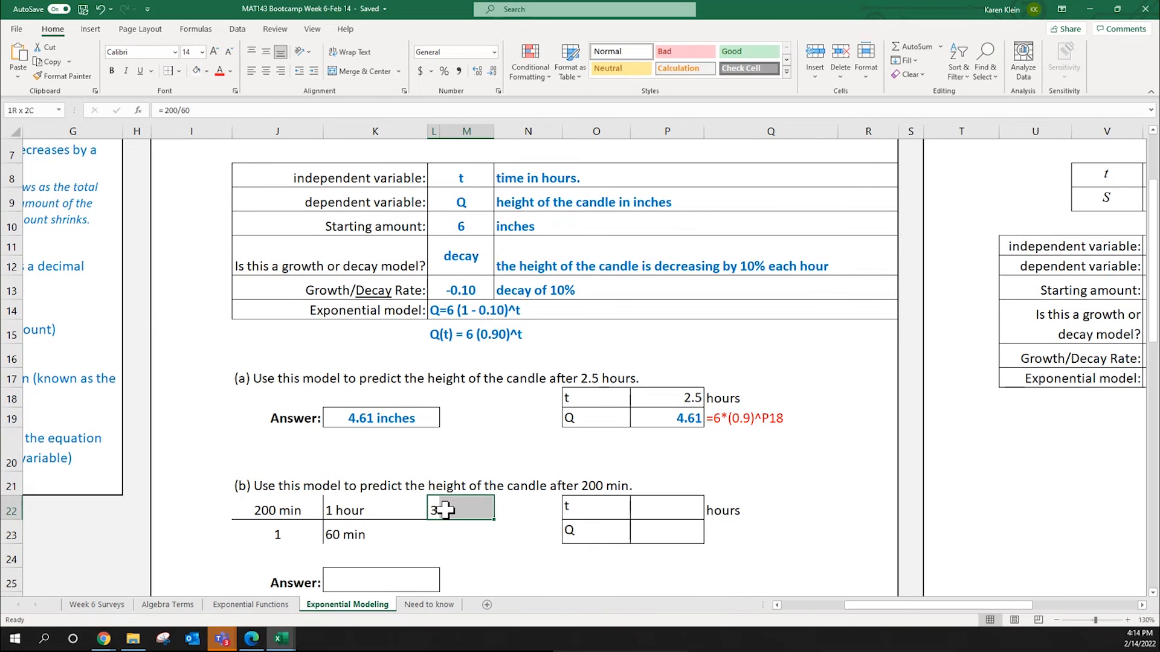
{"action": "left_click", "coordinate": [364, 72]}
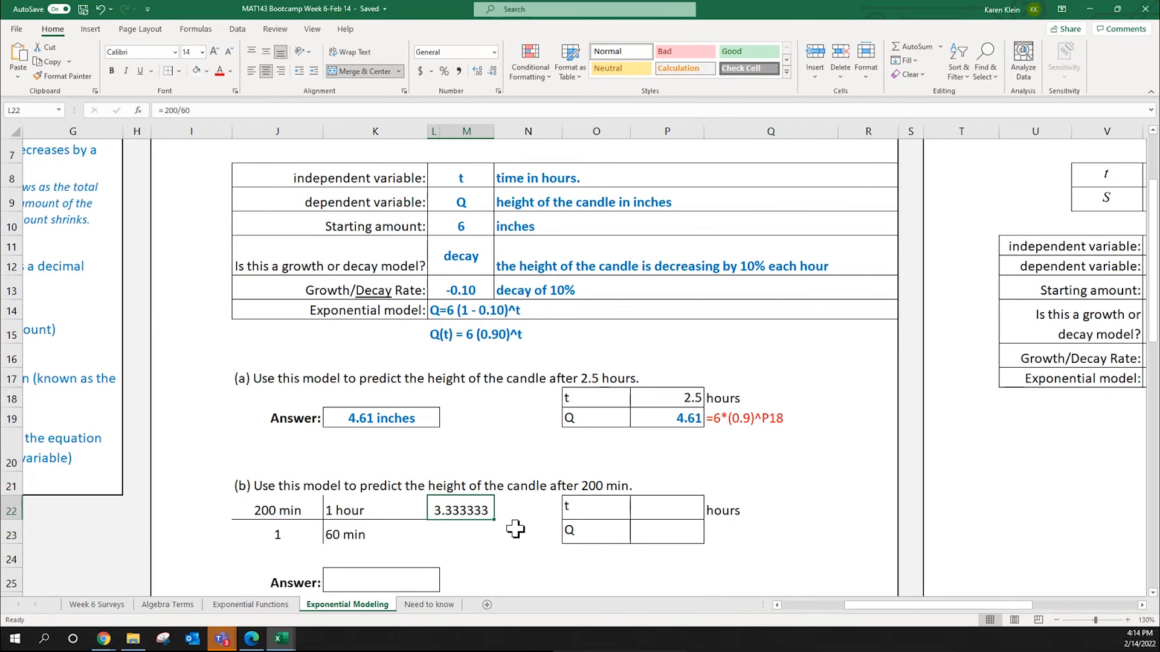
Step: Link the t value of the part (b) table in P22 to the conversion result with =L22
{"action": "left_click", "coordinate": [691, 510]}
{"action": "type", "text": "="}
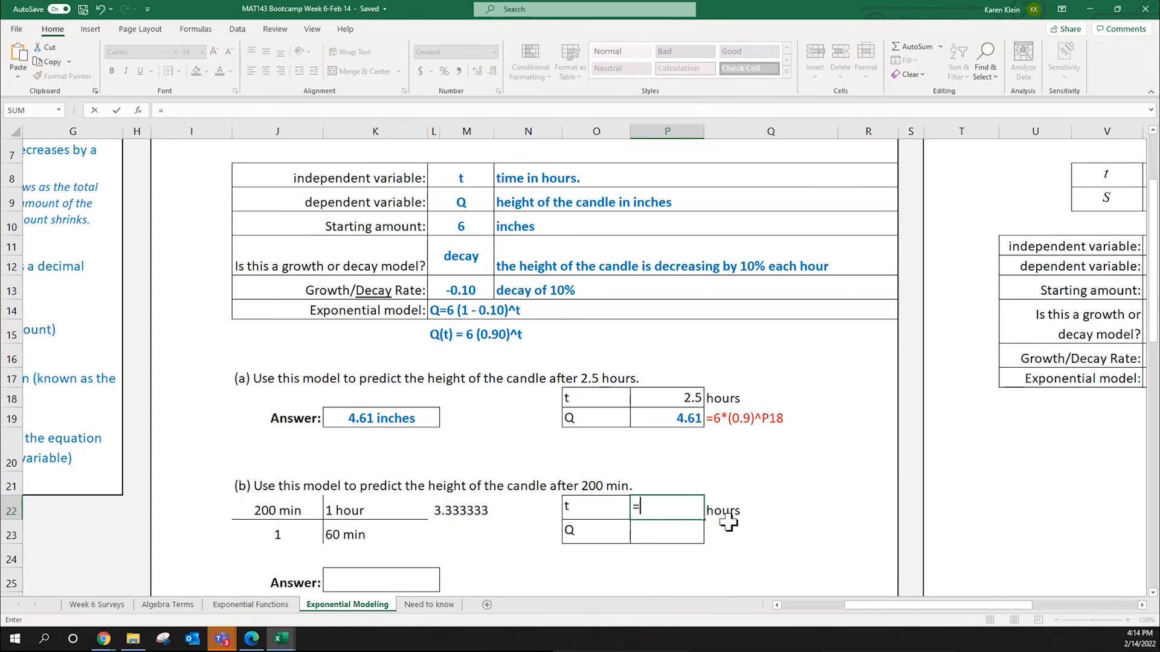
{"action": "left_click", "coordinate": [474, 512]}
{"action": "key", "text": "Return"}
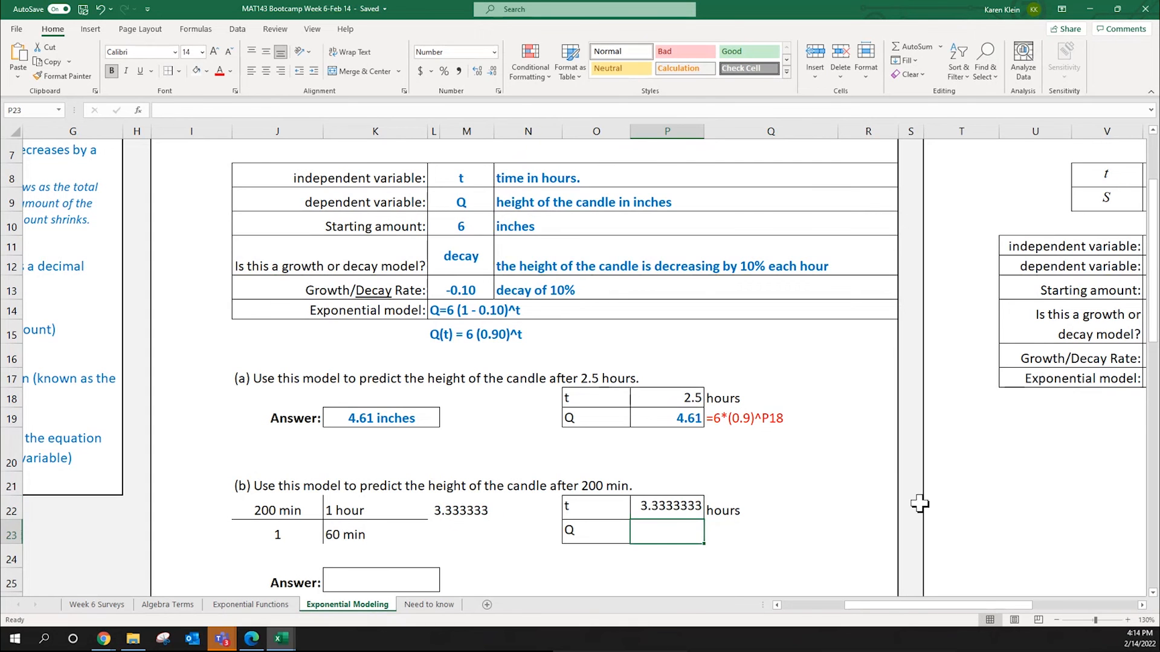
Step: Format the t value in P22 to show two decimal places
{"action": "left_click", "coordinate": [683, 509]}
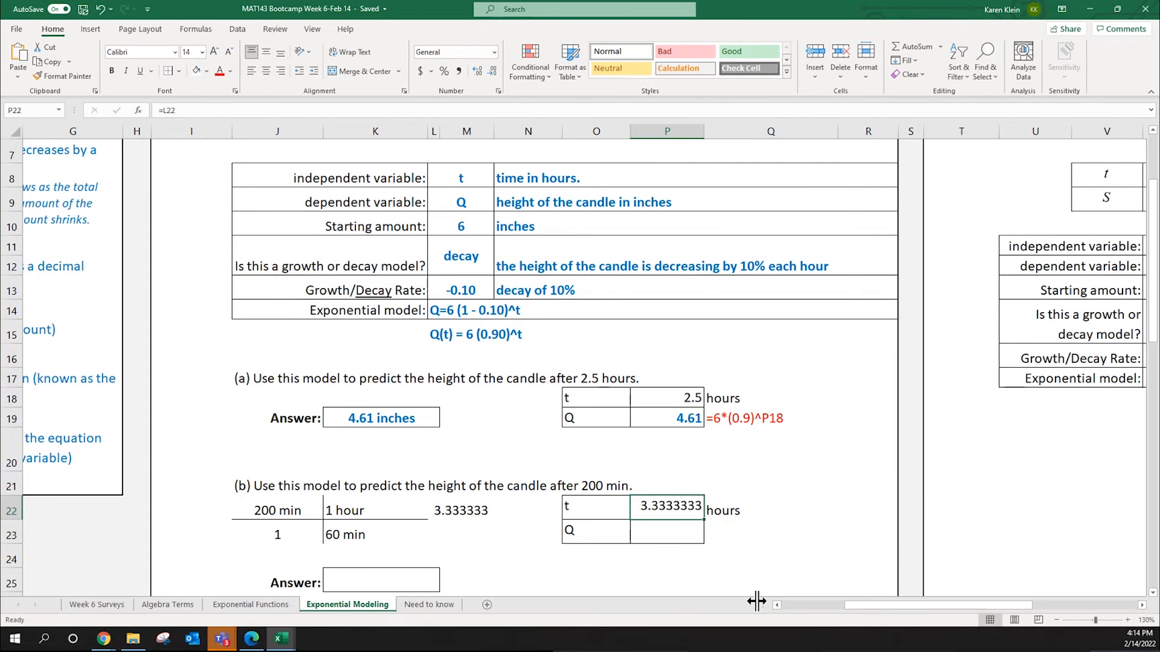
{"action": "left_click", "coordinate": [476, 73]}
{"action": "left_click", "coordinate": [477, 73]}
{"action": "left_click", "coordinate": [495, 72]}
{"action": "left_click", "coordinate": [494, 72]}
{"action": "left_click", "coordinate": [493, 73]}
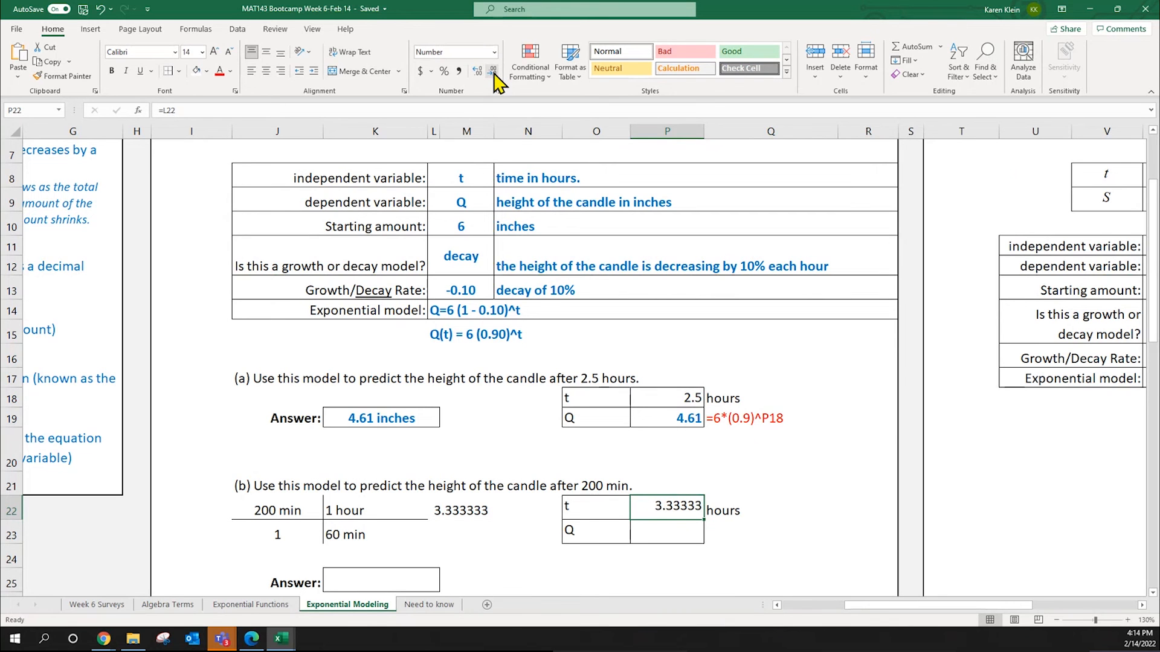
{"action": "left_click", "coordinate": [689, 530]}
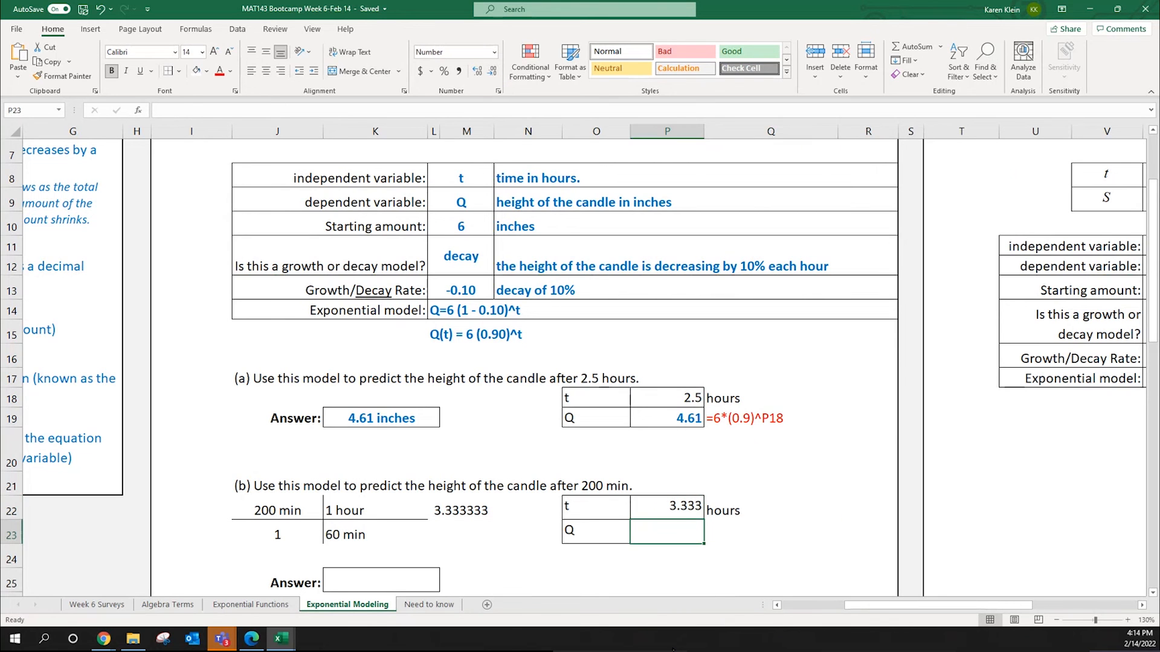
{"action": "left_click", "coordinate": [668, 507]}
{"action": "left_click", "coordinate": [494, 72]}
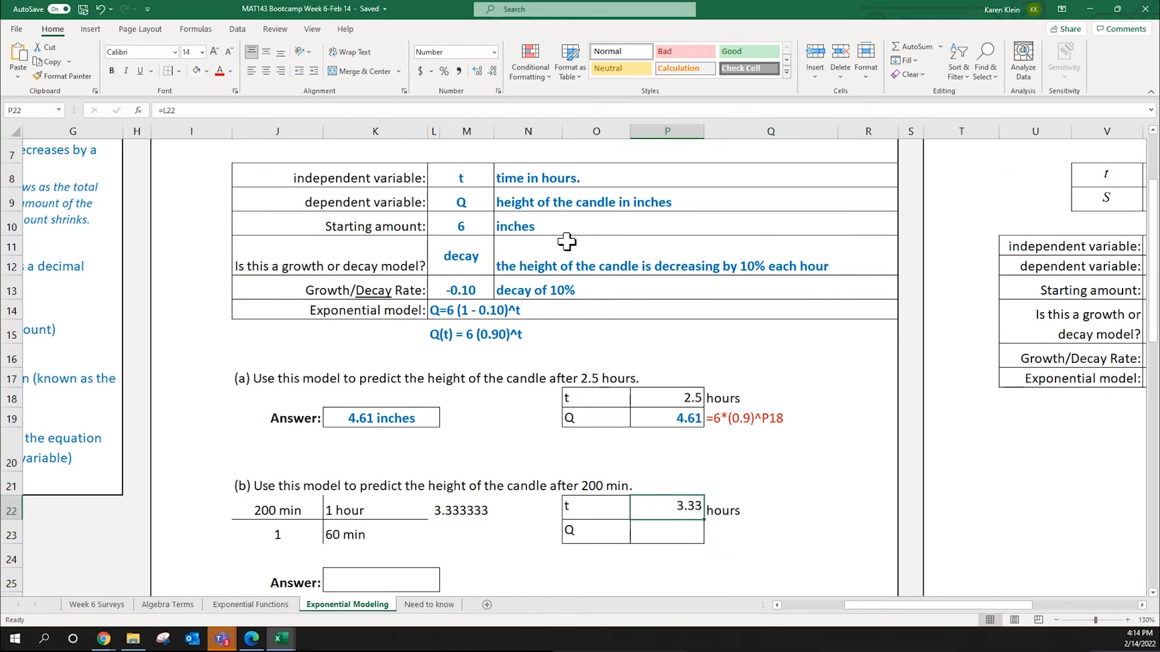
{"action": "left_click", "coordinate": [477, 72]}
{"action": "left_click", "coordinate": [493, 71]}
Step: Copy the part (a) height formula from P19 into the part (b) Q cell, P23
{"action": "left_click", "coordinate": [642, 532]}
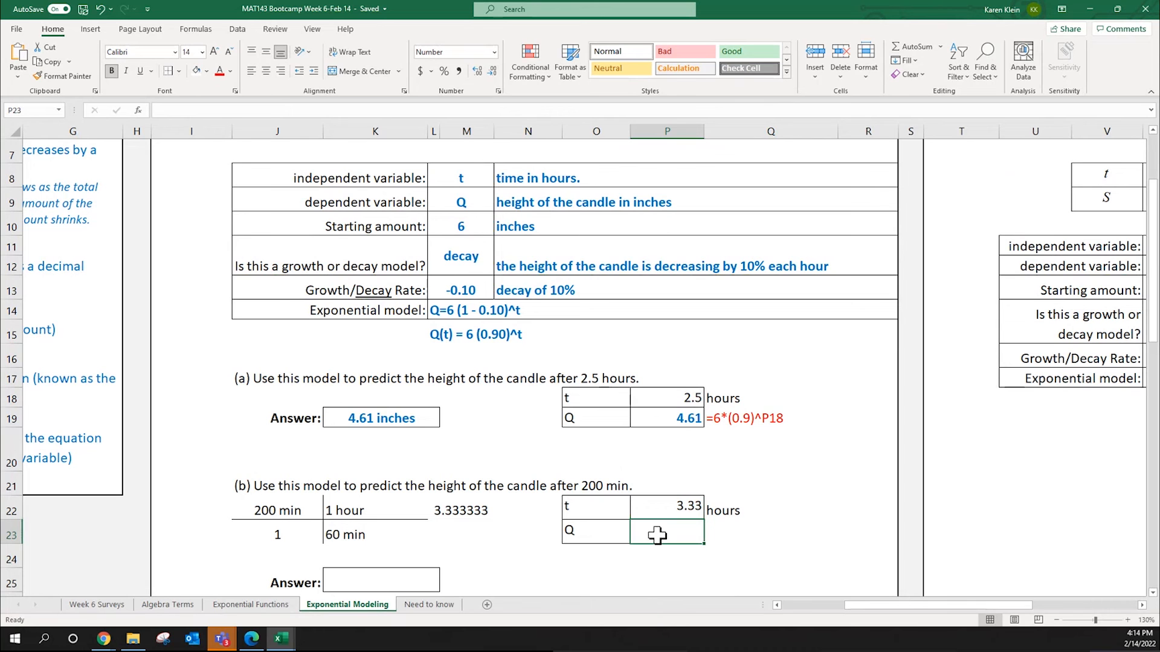
{"action": "type", "text": "="}
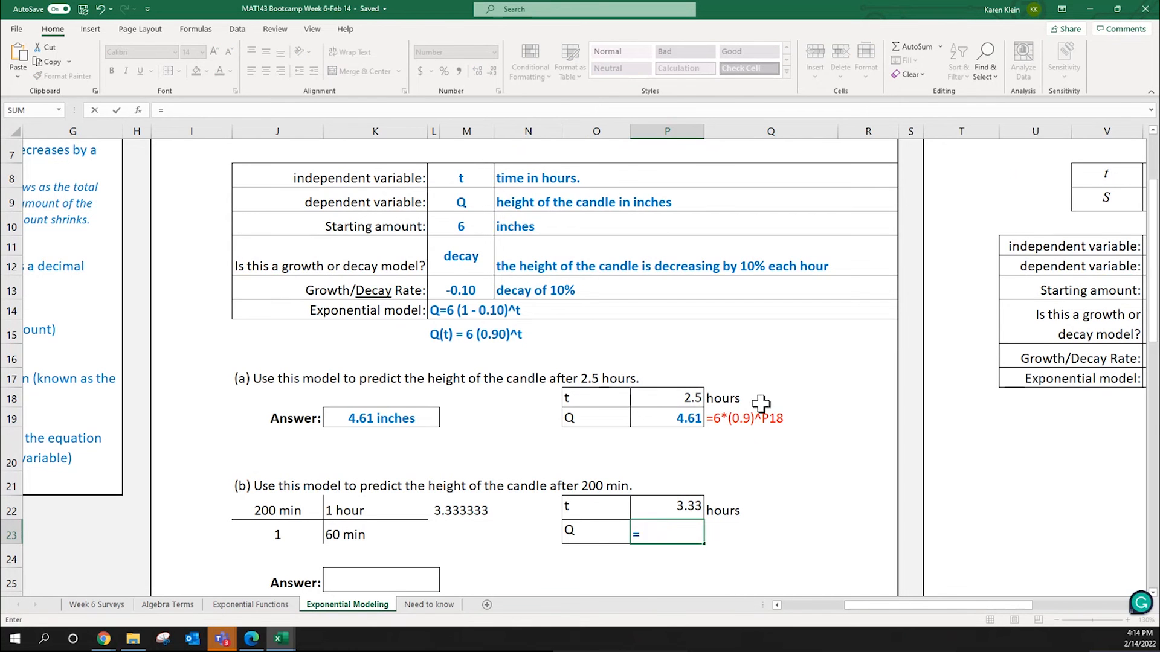
{"action": "key", "text": "Escape"}
{"action": "left_click", "coordinate": [674, 418]}
{"action": "key", "text": "ctrl+c"}
{"action": "left_click", "coordinate": [673, 533]}
{"action": "key", "text": "ctrl+v"}
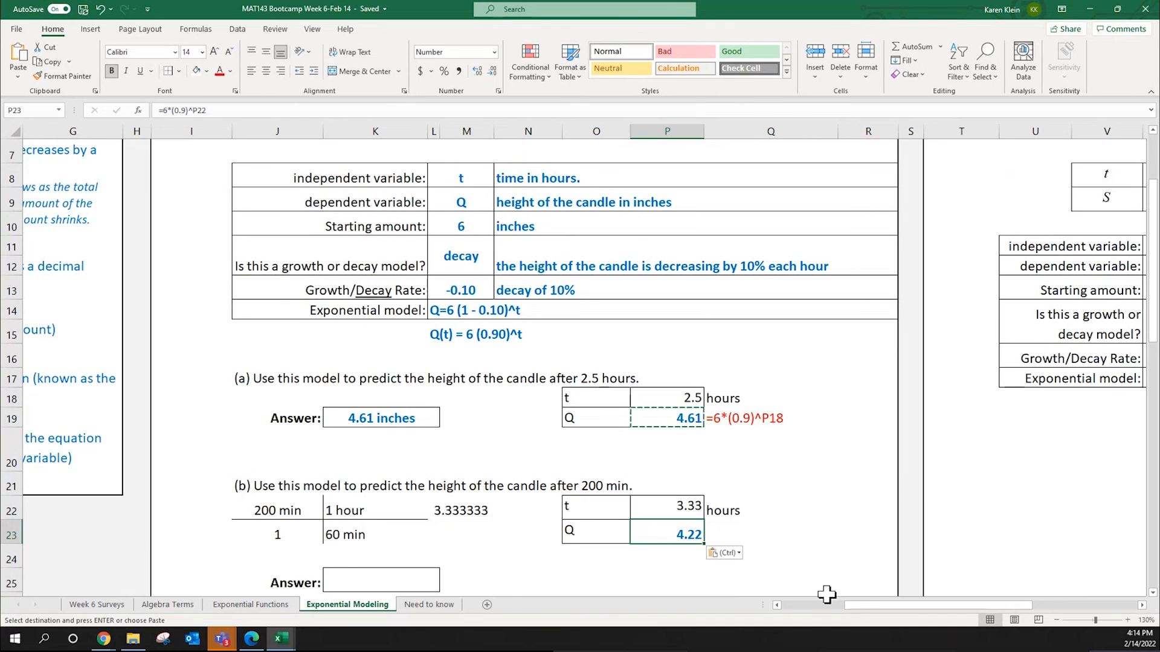
Step: Enlarge the formula bar and widen column P so the formula in P23 can be read in full while editing
{"action": "key", "text": "F2"}
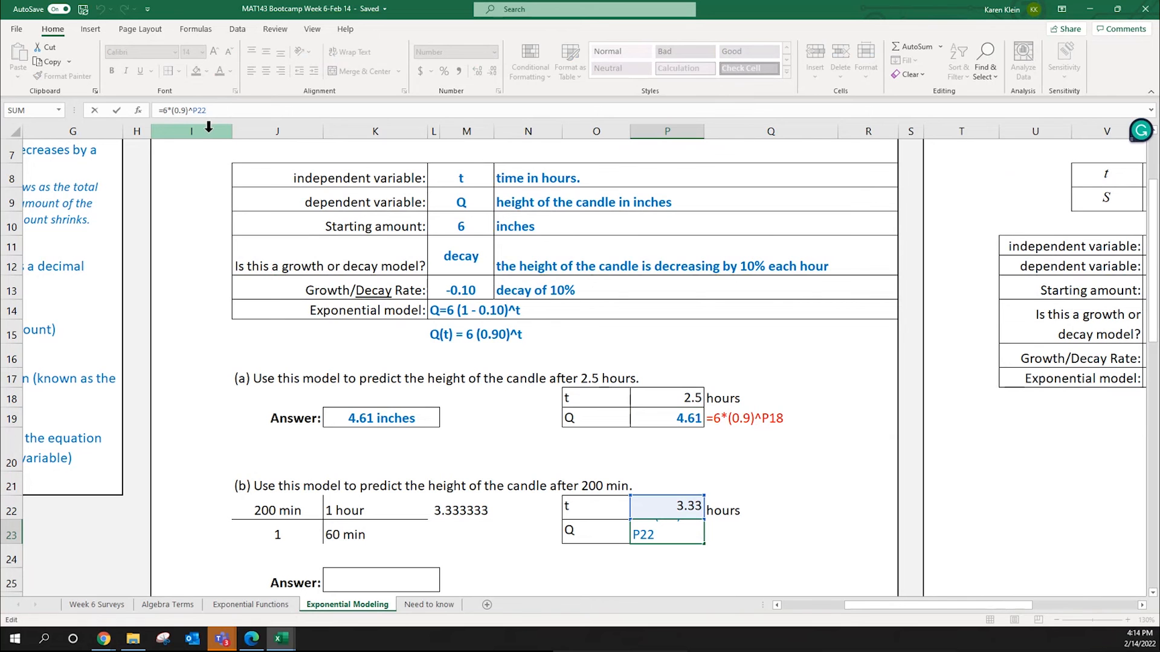
{"action": "left_click_drag", "start_coordinate": [208, 126], "coordinate": [238, 146]}
{"action": "key", "text": "Escape"}
{"action": "left_click_drag", "start_coordinate": [704, 155], "coordinate": [747, 154]}
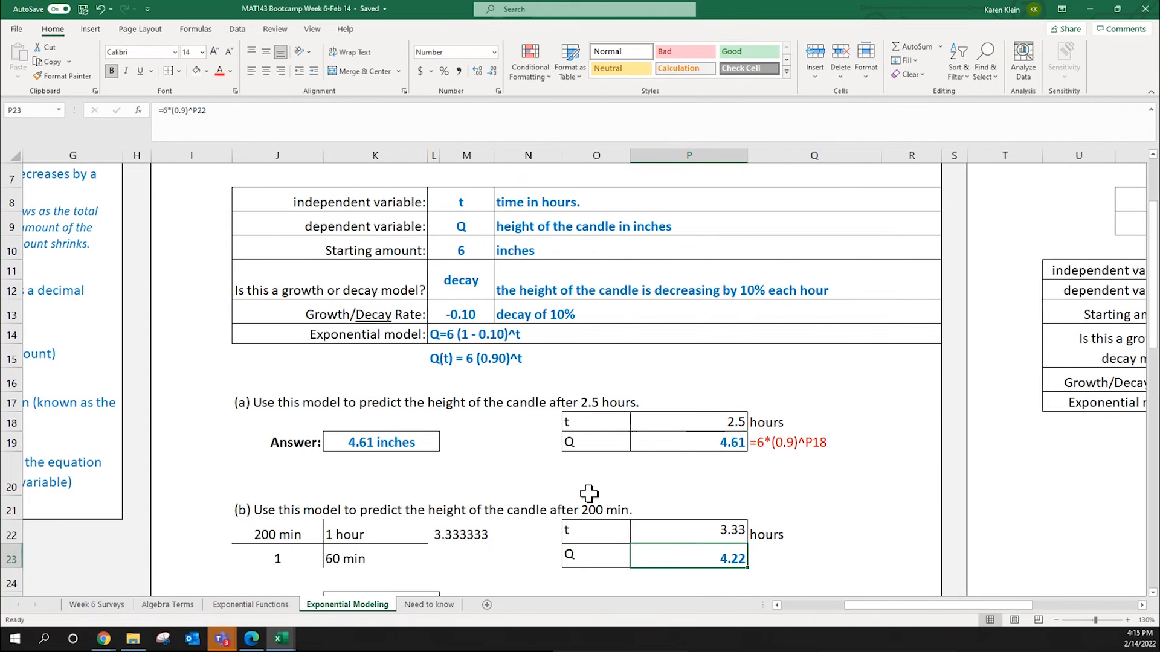
{"action": "left_click", "coordinate": [210, 110]}
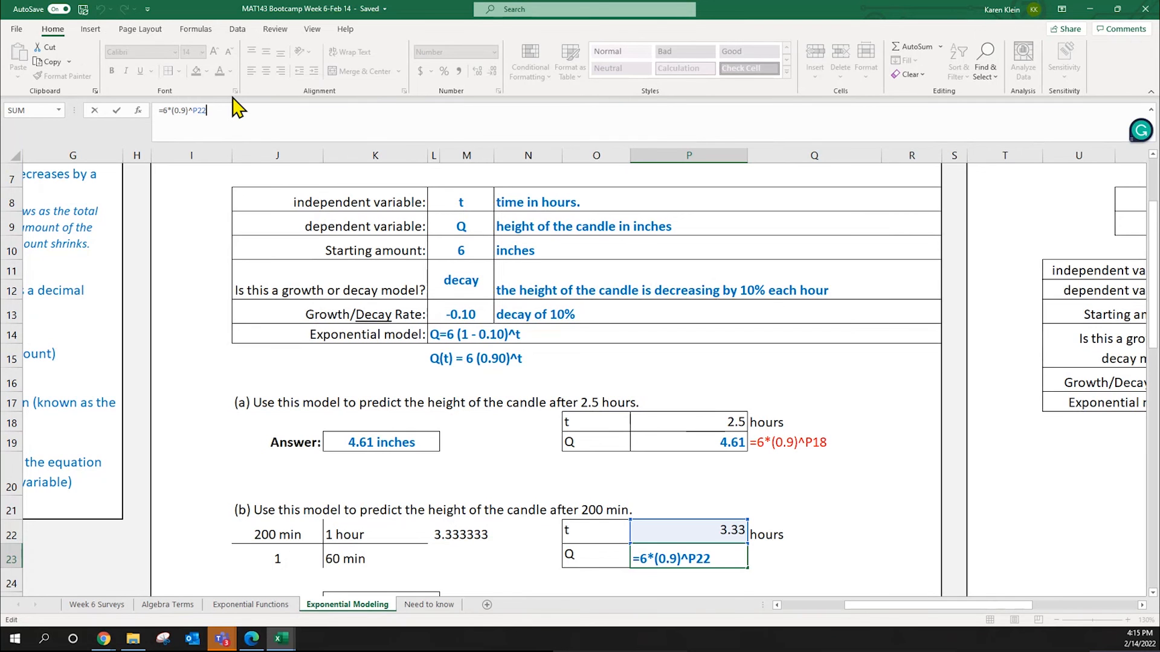
{"action": "key", "text": "Return"}
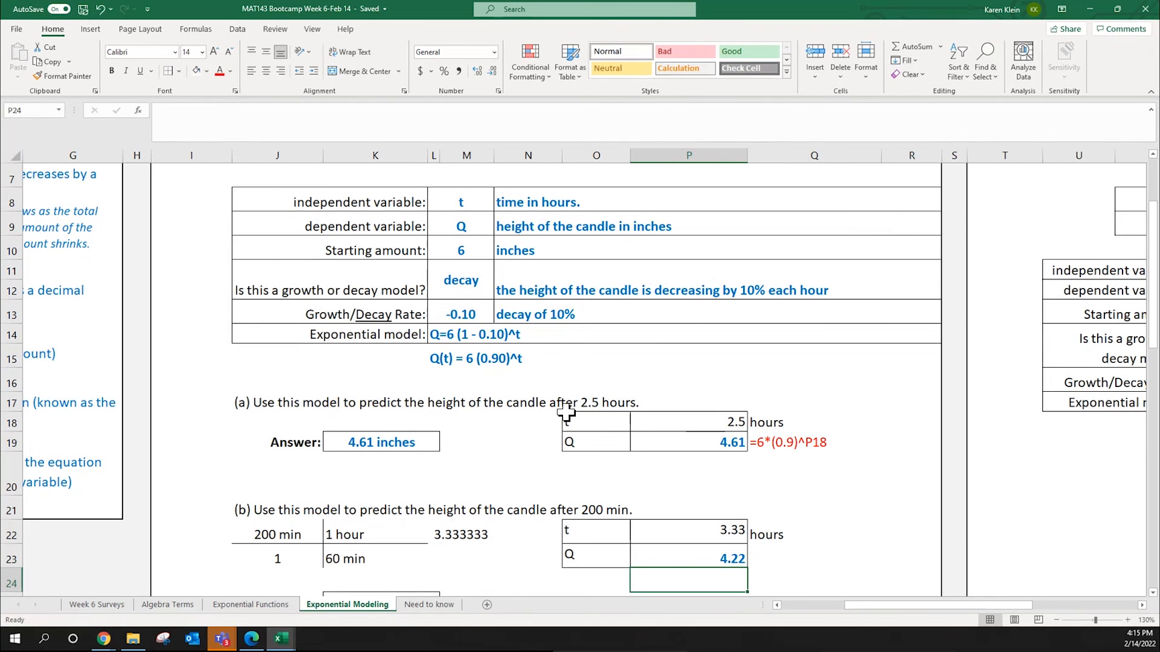
Step: Enter "4.22 inches" in the Answer box for part (b), K25
{"action": "scroll", "coordinate": [566, 413], "scroll_direction": "down", "scroll_amount": 1}
{"action": "left_click", "coordinate": [377, 532]}
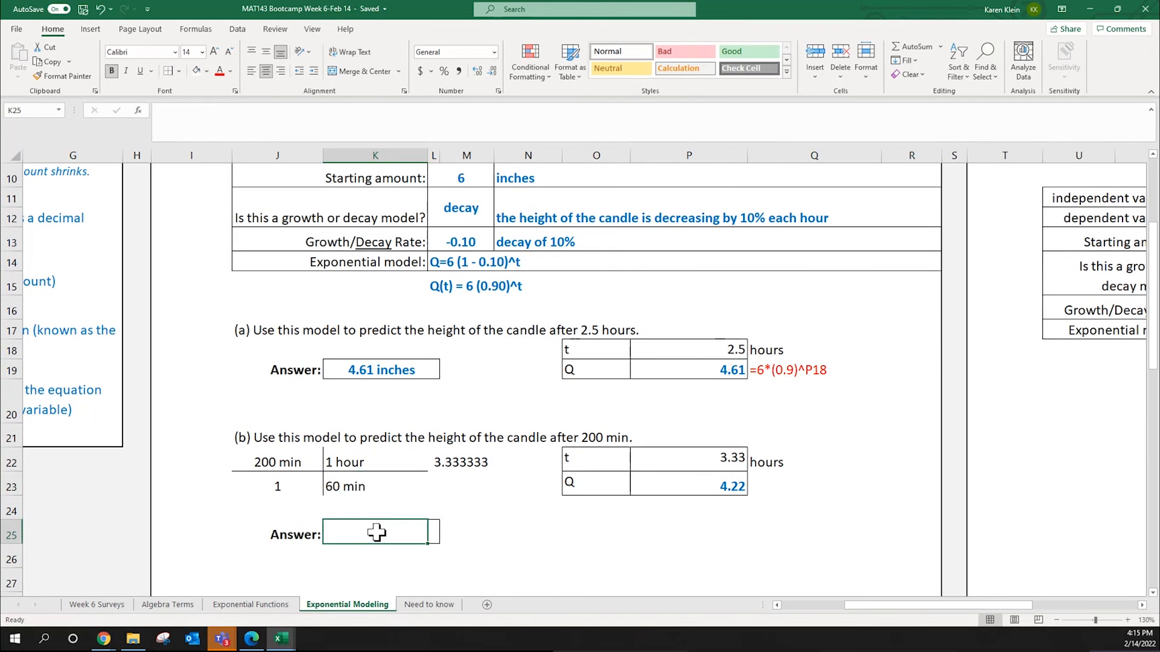
{"action": "type", "text": "4"}
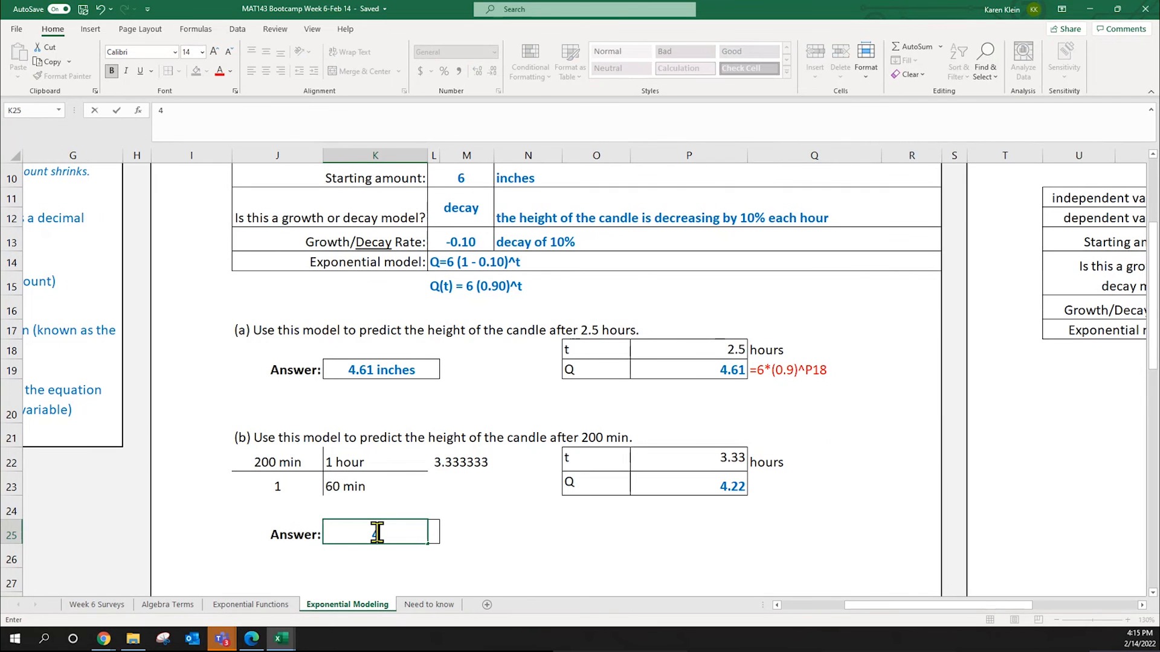
{"action": "type", "text": ".22 inches"}
{"action": "key", "text": "Return"}
{"action": "left_click", "coordinate": [798, 548]}
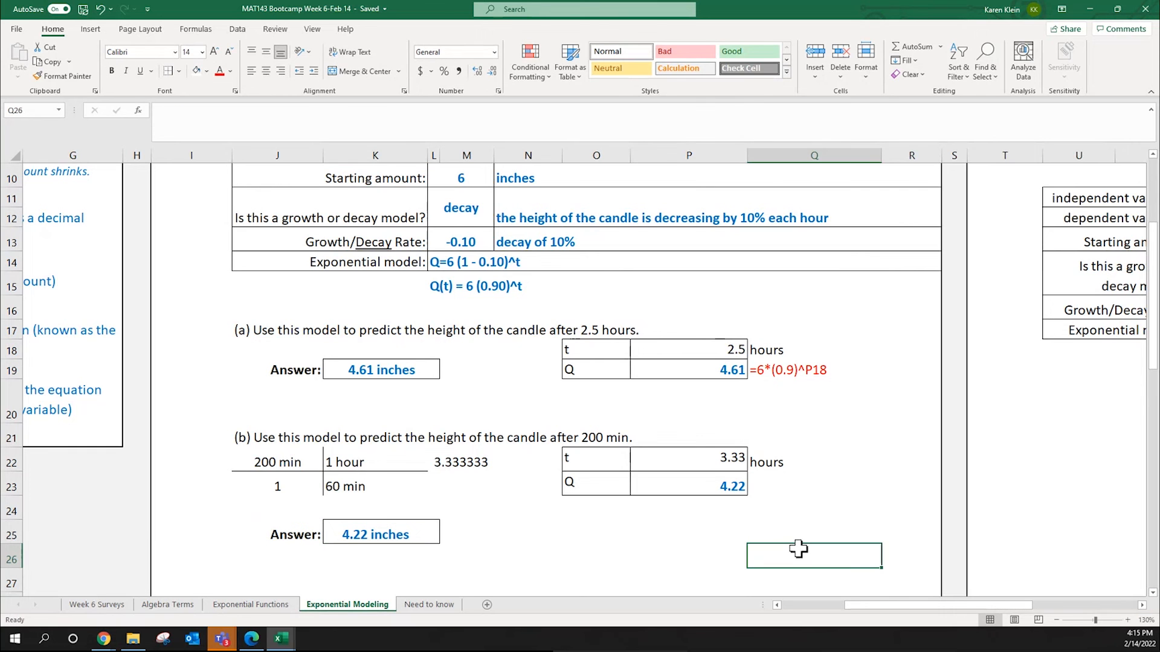
{"action": "left_click", "coordinate": [851, 530]}
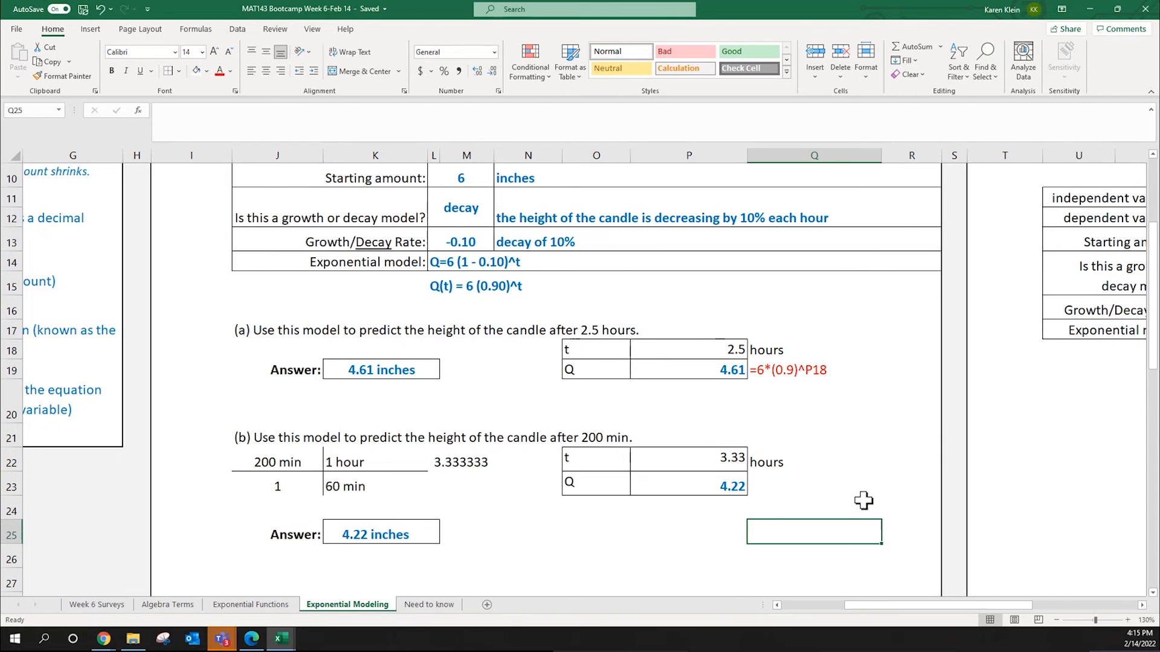
Step: Relabel the part (c) table's x and y cells, O30 and O31, as "t" and "Q"
{"action": "scroll", "coordinate": [864, 501], "scroll_direction": "down", "scroll_amount": 1}
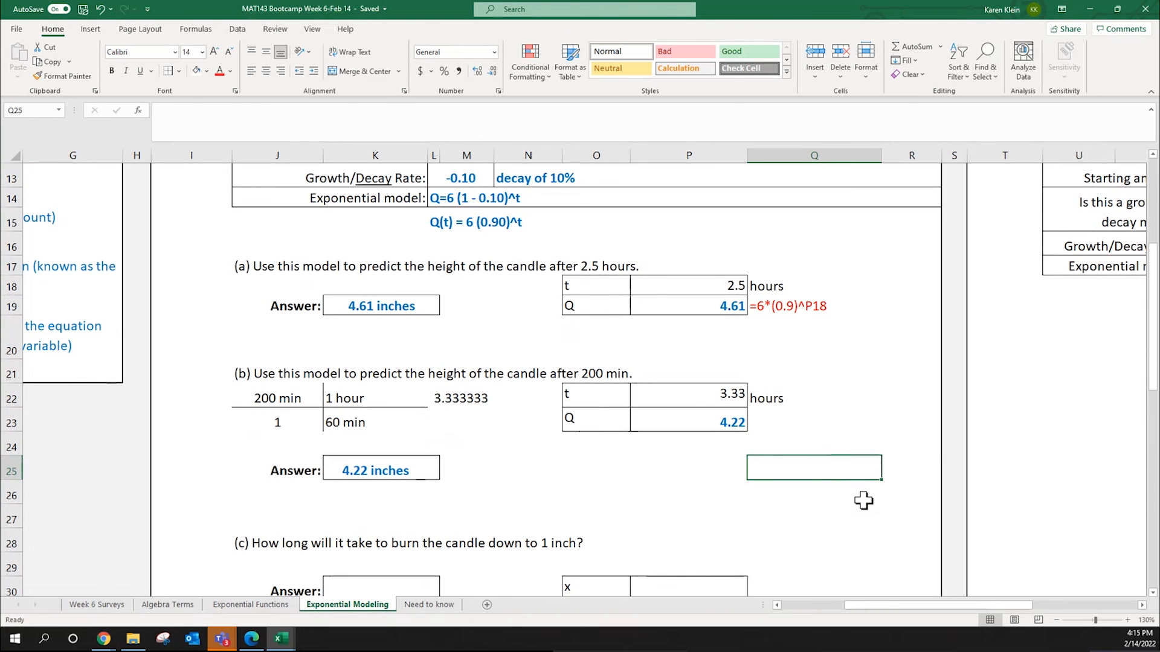
{"action": "scroll", "coordinate": [864, 500], "scroll_direction": "down", "scroll_amount": 3}
{"action": "scroll", "coordinate": [864, 501], "scroll_direction": "up", "scroll_amount": 3}
{"action": "scroll", "coordinate": [864, 500], "scroll_direction": "down", "scroll_amount": 1}
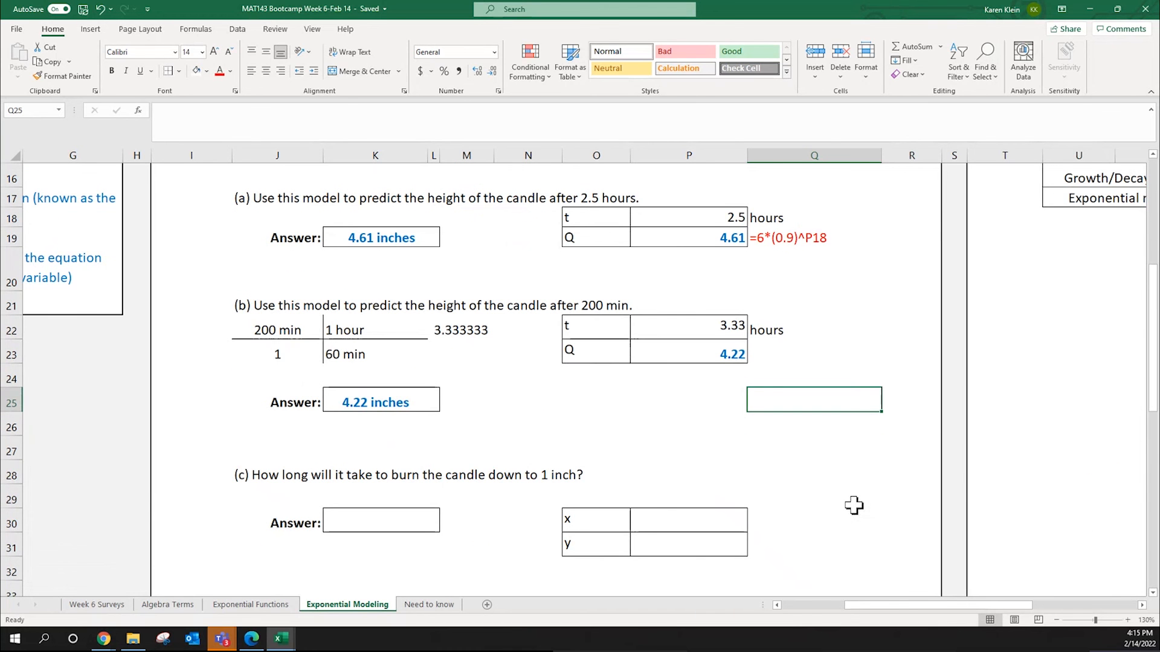
{"action": "left_click", "coordinate": [589, 518]}
{"action": "type", "text": "t"}
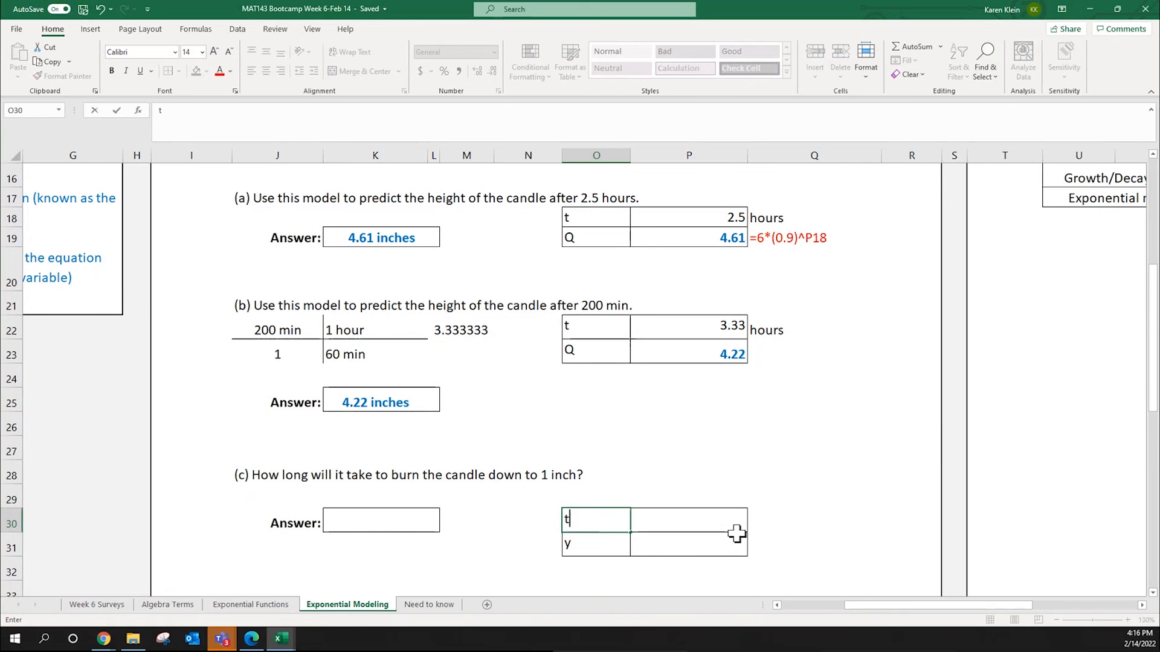
{"action": "key", "text": "Return"}
{"action": "type", "text": "Q"}
{"action": "left_click", "coordinate": [738, 536]}
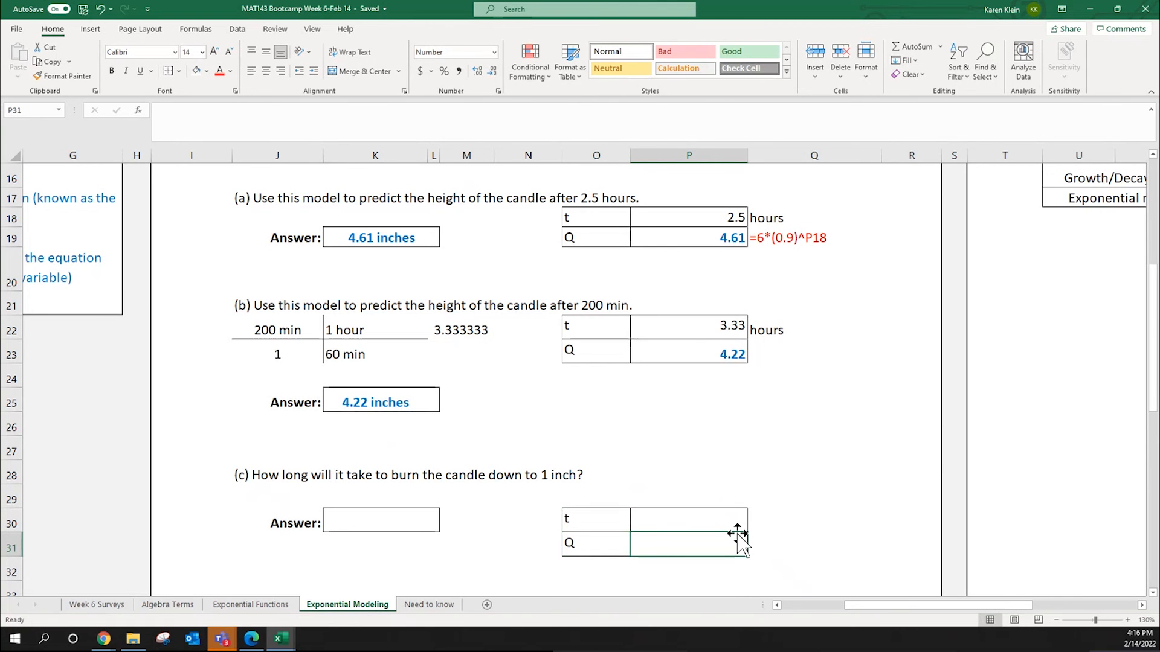
Step: Copy the height formula from P23 into the part (c) Q cell, P31, and set t in P30 to 0
{"action": "left_click", "coordinate": [707, 349]}
{"action": "key", "text": "ctrl+c"}
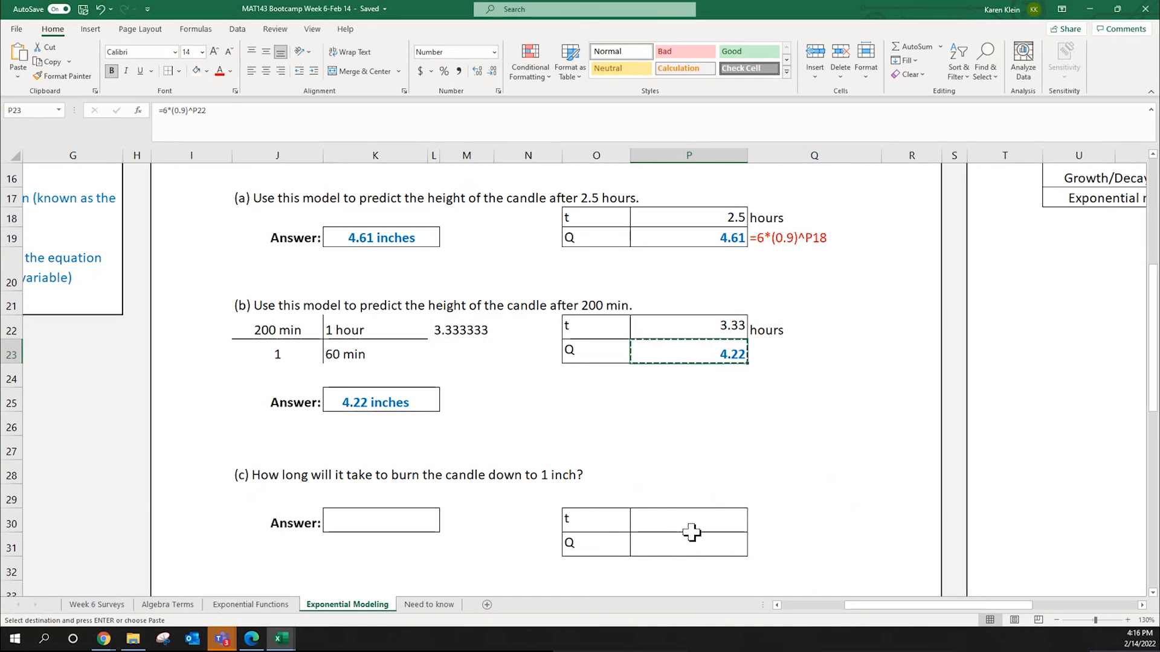
{"action": "left_click", "coordinate": [692, 537]}
{"action": "key", "text": "ctrl+v"}
{"action": "left_click", "coordinate": [717, 520]}
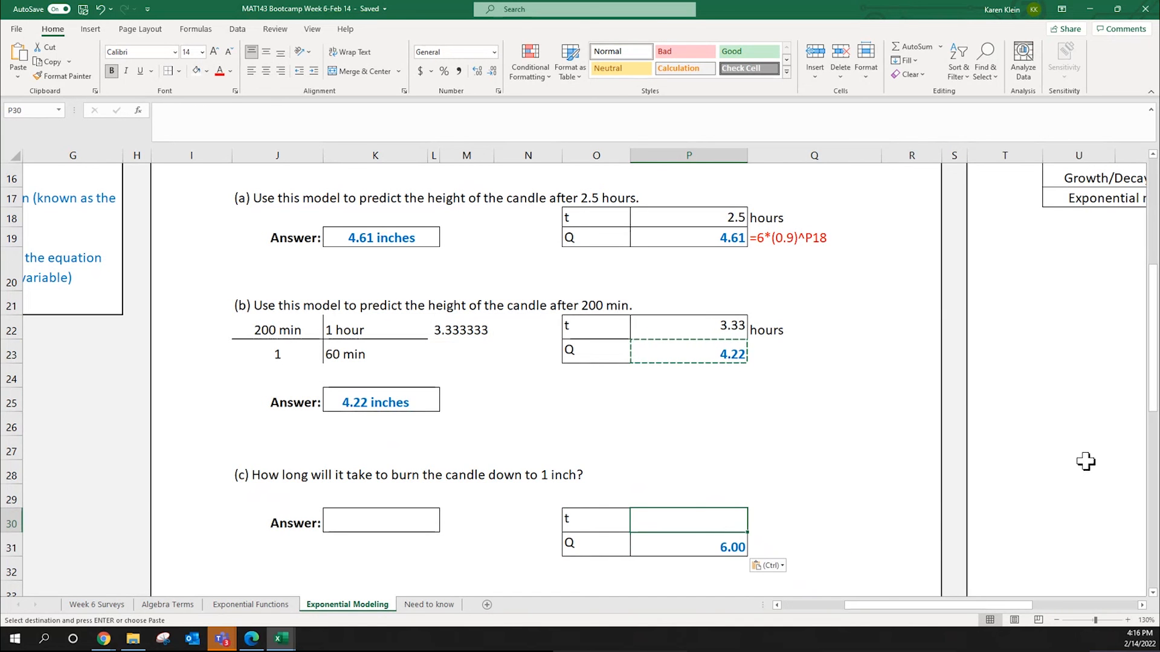
{"action": "type", "text": "0"}
{"action": "key", "text": "Return"}
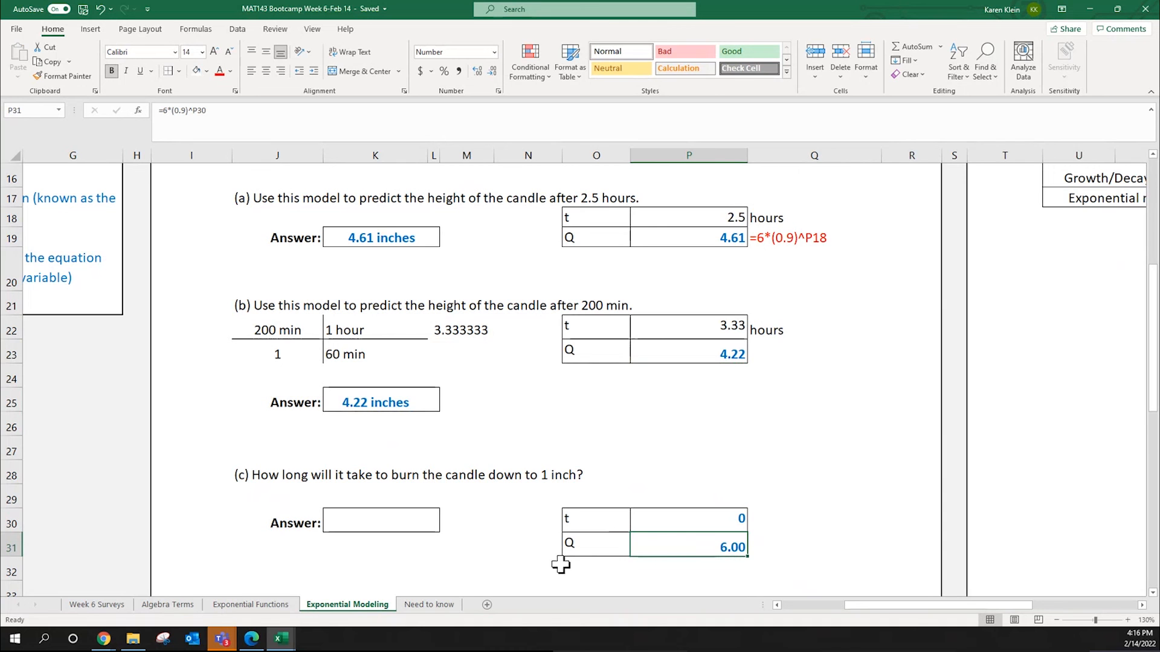
Step: Test t values of 15, 20 and 19 in P30 to find where the candle height in P31 nears 1 inch
{"action": "left_click", "coordinate": [698, 524]}
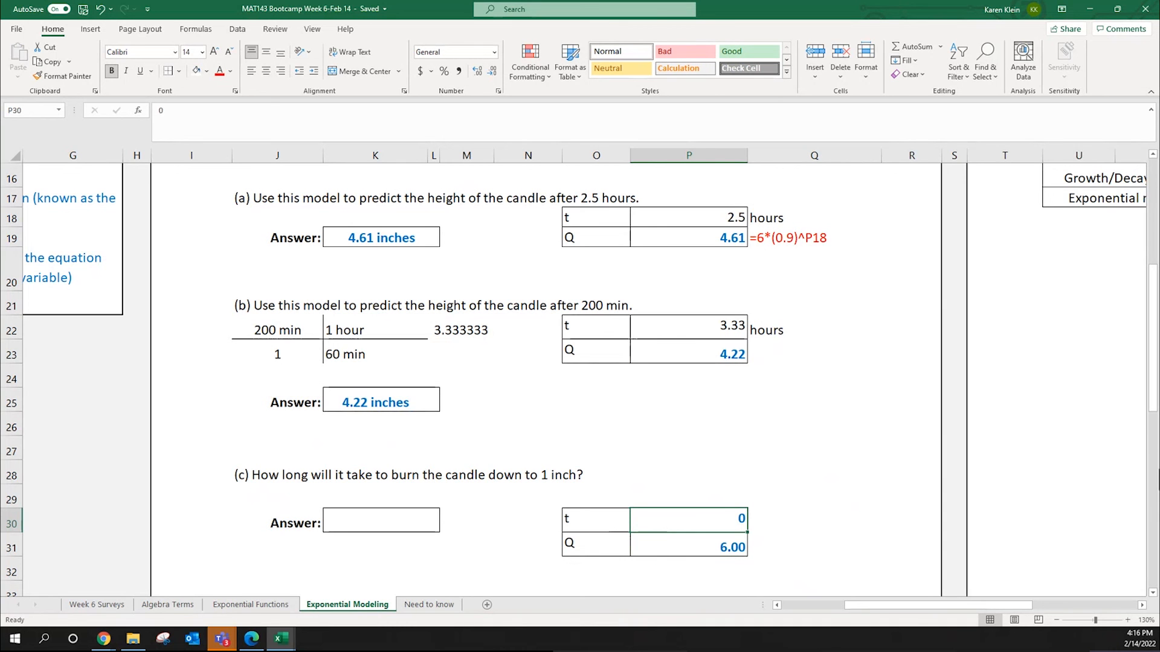
{"action": "type", "text": "15"}
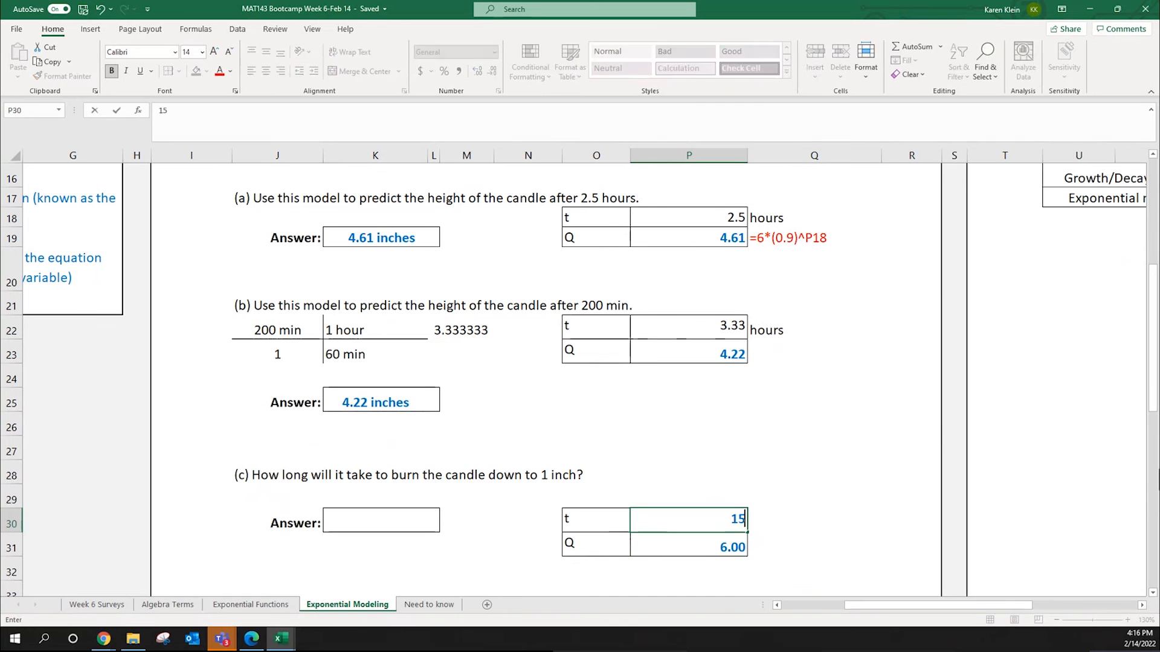
{"action": "key", "text": "Return"}
{"action": "key", "text": "Up"}
{"action": "type", "text": "20"}
{"action": "key", "text": "Return"}
{"action": "key", "text": "Up"}
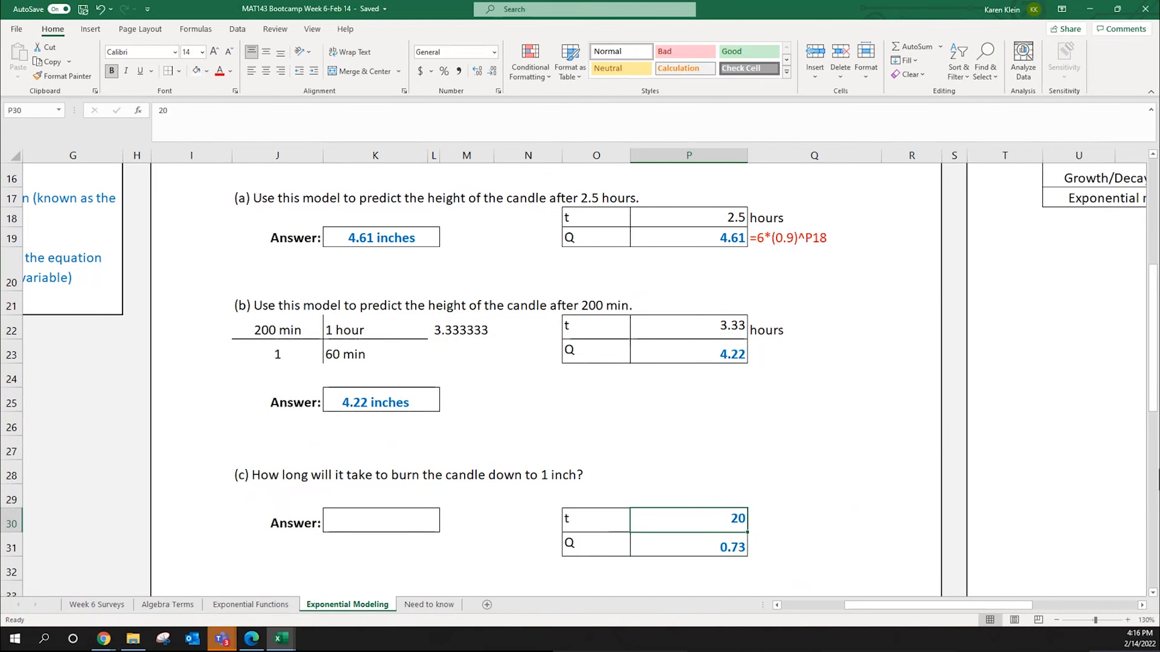
{"action": "type", "text": "19"}
{"action": "key", "text": "Return"}
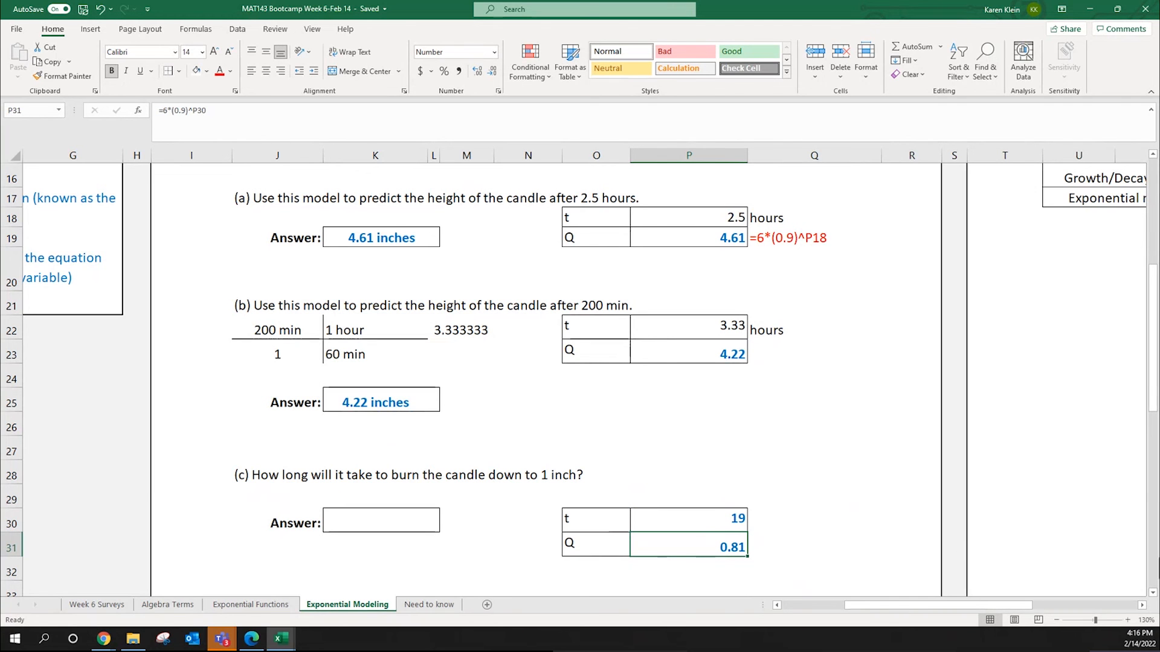
Step: Enter the note "Goal Seek" in Q30 beside the part (c) table
{"action": "left_click", "coordinate": [820, 520]}
{"action": "type", "text": "Goal Seek"}
{"action": "key", "text": "Return"}
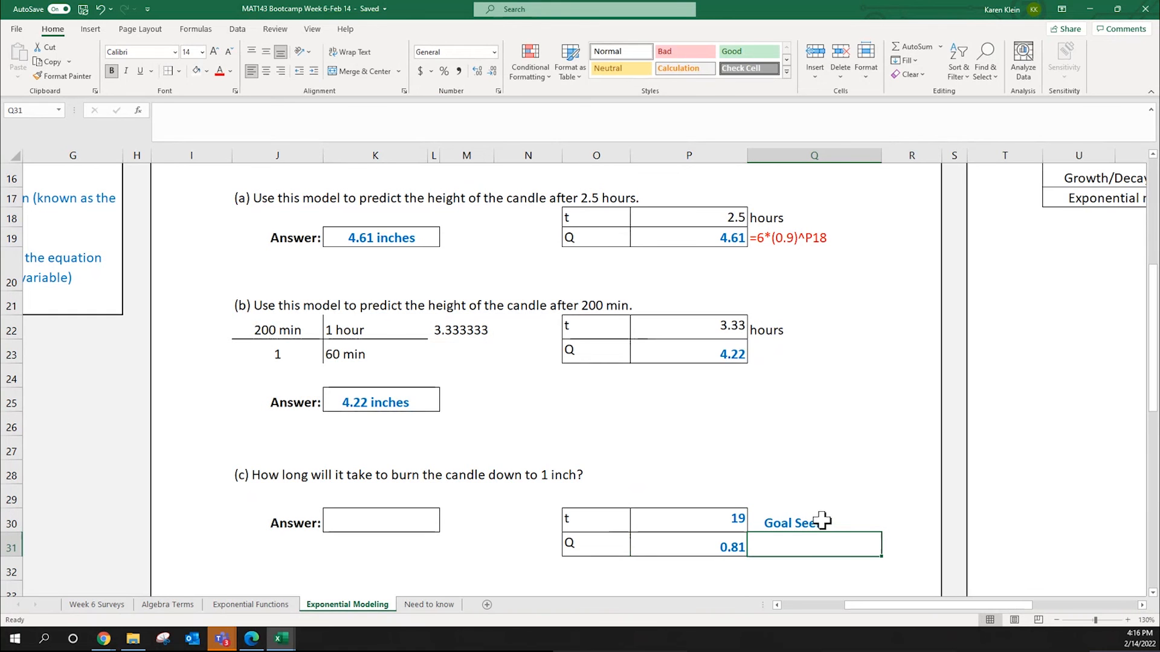
{"action": "left_click", "coordinate": [801, 524]}
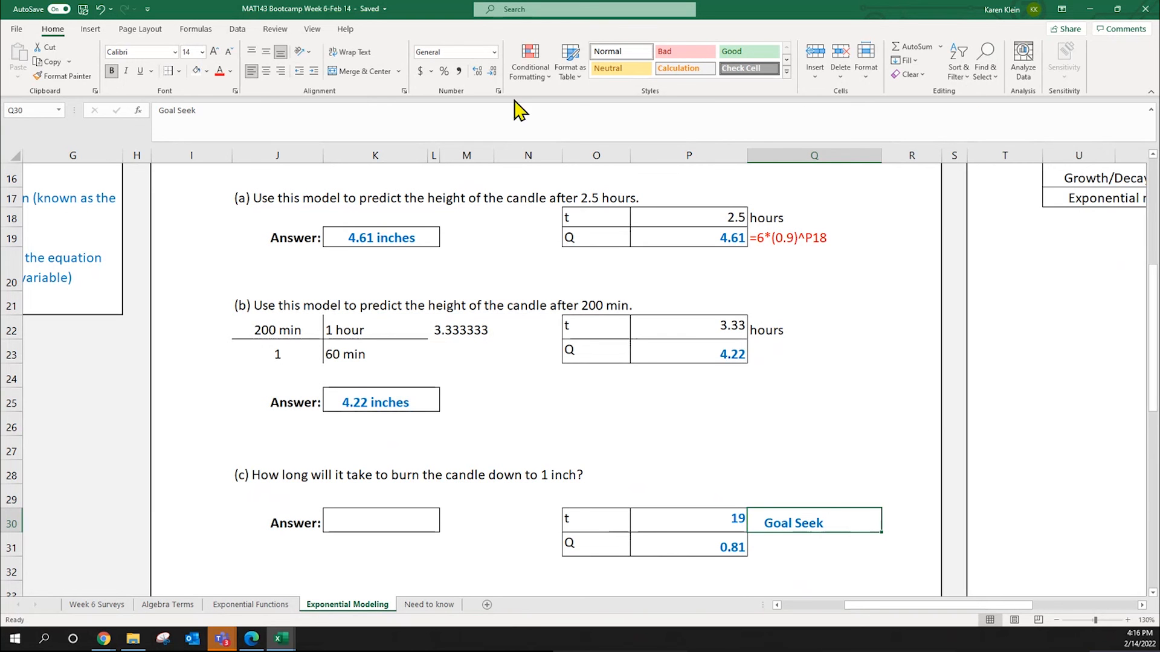
Step: Switch to Snipping Tool and capture Excel's Data ribbon, including the What-If Analysis command and the formula bar
{"action": "left_click", "coordinate": [237, 30]}
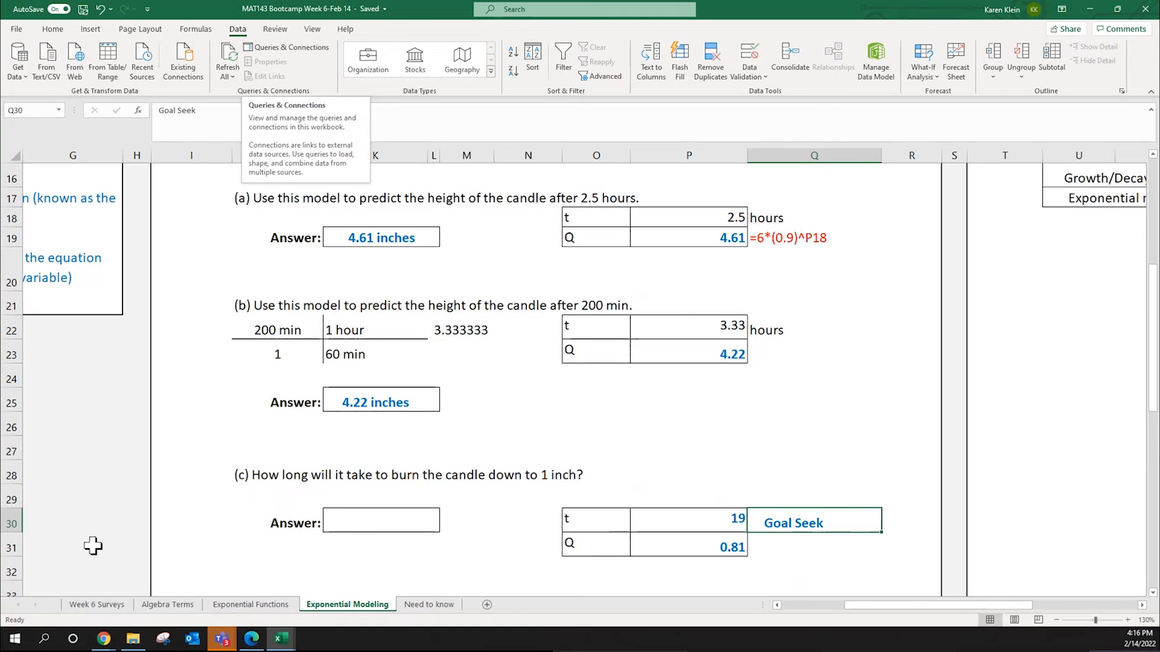
{"action": "left_click", "coordinate": [164, 639]}
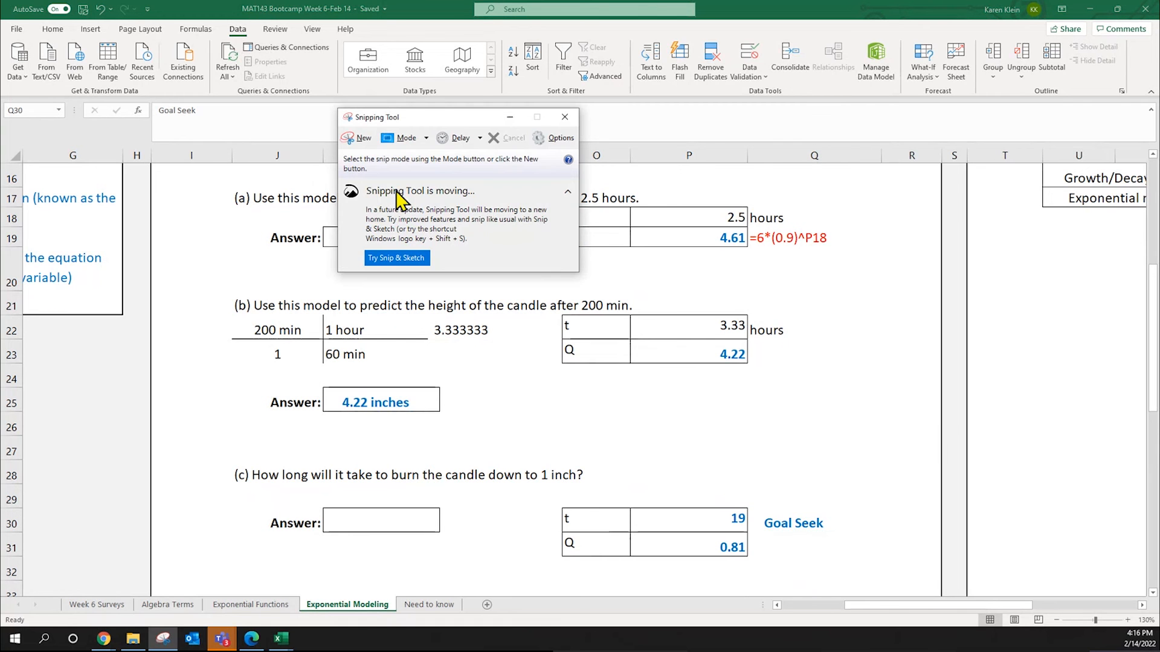
{"action": "left_click", "coordinate": [356, 137]}
{"action": "left_click_drag", "start_coordinate": [14, 7], "coordinate": [1015, 146]}
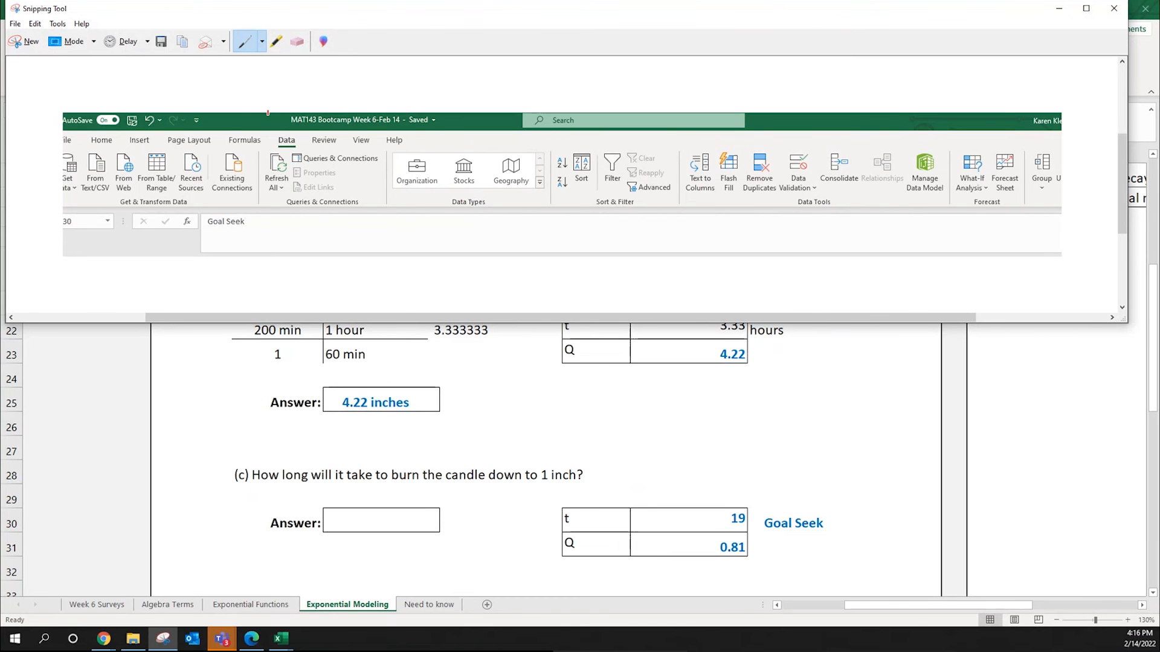
Step: Draw a red arrow to Data and a red circle around What-If Analysis on the snip
{"action": "mouse_move", "coordinate": [235, 107]}
{"action": "left_mouse_down"}
{"action": "mouse_move", "coordinate": [296, 115]}
{"action": "mouse_move", "coordinate": [285, 125]}
{"action": "left_mouse_up"}
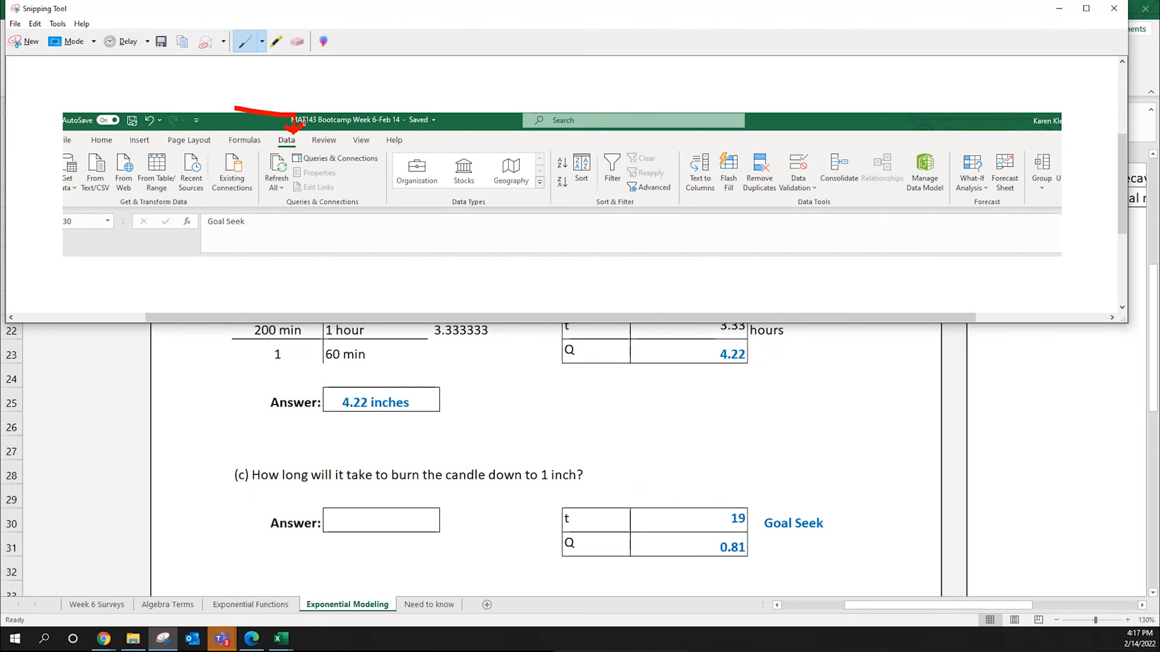
{"action": "mouse_move", "coordinate": [996, 189]}
{"action": "left_mouse_down"}
{"action": "mouse_move", "coordinate": [984, 140]}
{"action": "mouse_move", "coordinate": [944, 154]}
{"action": "left_mouse_up"}
{"action": "left_click_drag", "start_coordinate": [962, 209], "coordinate": [974, 204]}
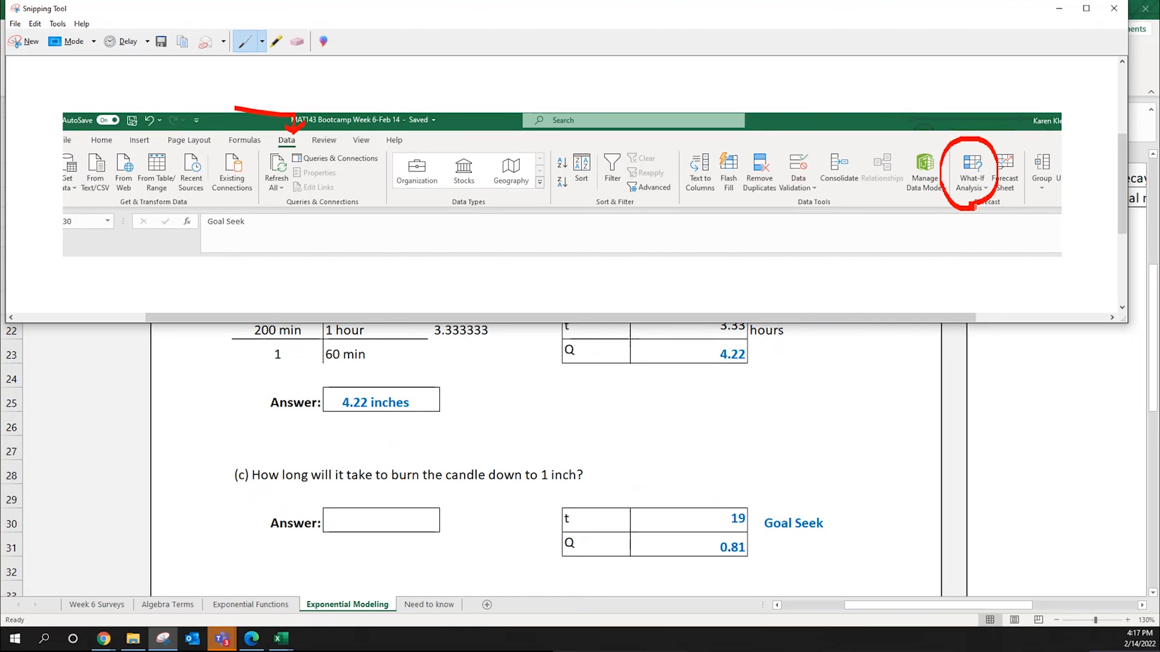
Step: Copy the annotated snip and paste it into the Exponential Modeling sheet below part (c)
{"action": "left_click", "coordinate": [182, 42]}
{"action": "left_click", "coordinate": [759, 526]}
{"action": "scroll", "coordinate": [737, 495], "scroll_direction": "down", "scroll_amount": 3}
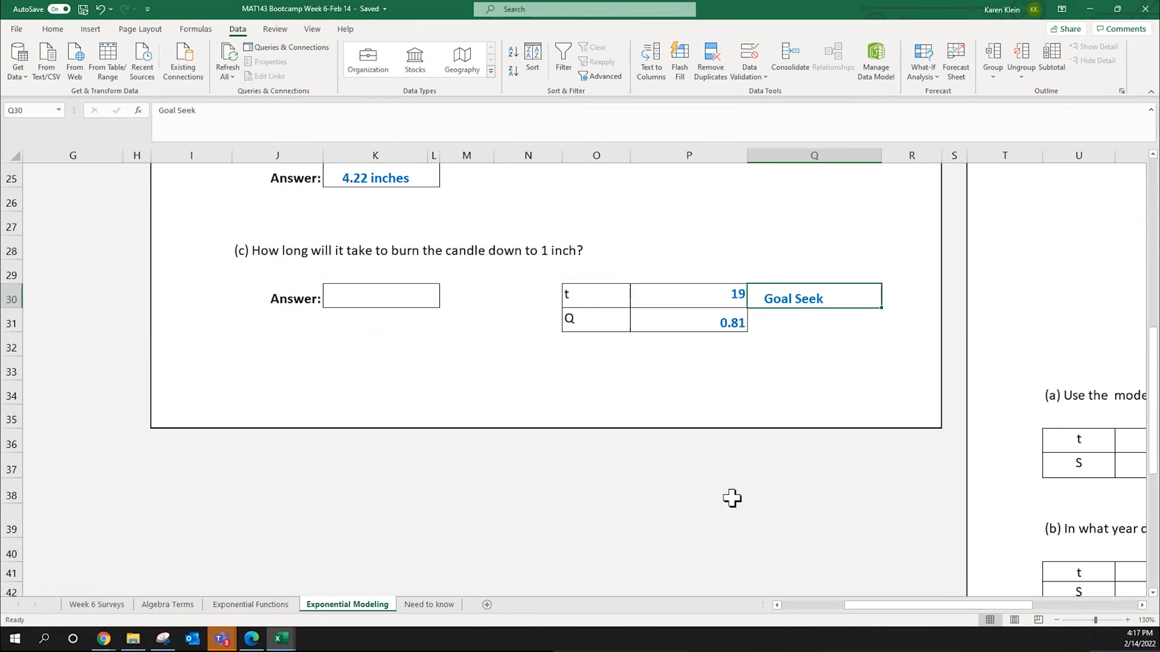
{"action": "left_click", "coordinate": [217, 401]}
{"action": "key", "text": "ctrl+v"}
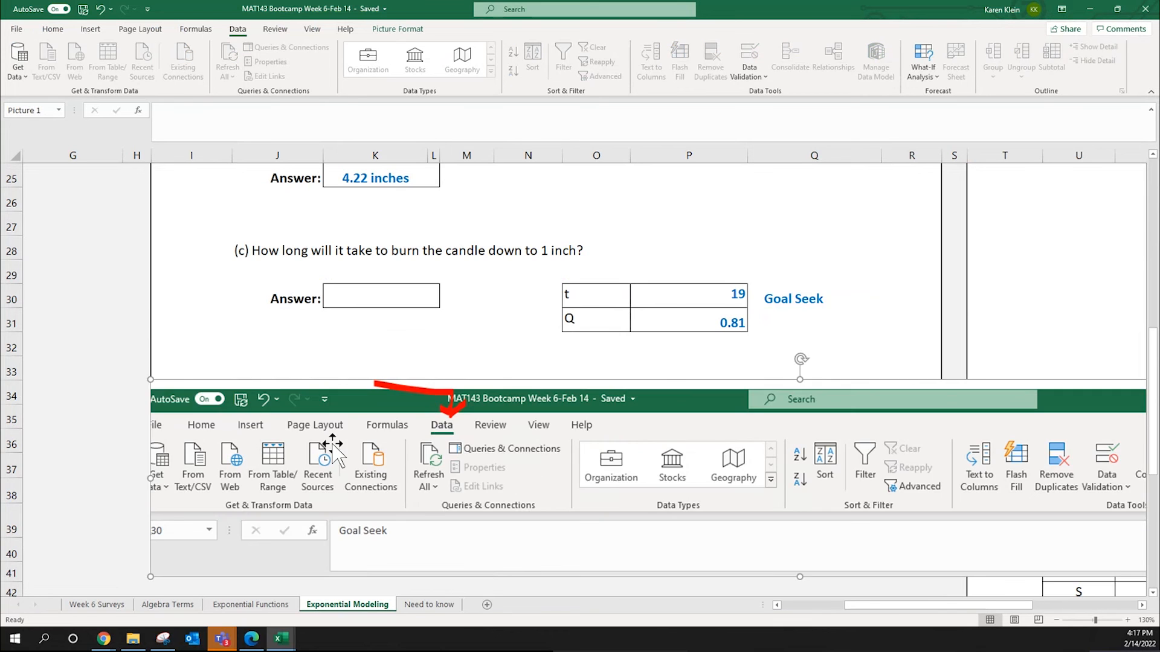
Step: Shrink the pasted ribbon picture and position it just below the part (c) table, starting around row 33
{"action": "scroll", "coordinate": [302, 450], "scroll_direction": "down", "scroll_amount": 2}
{"action": "left_click_drag", "start_coordinate": [151, 434], "coordinate": [492, 366]}
{"action": "left_click_drag", "start_coordinate": [888, 266], "coordinate": [479, 238]}
{"action": "left_click", "coordinate": [679, 429]}
{"action": "scroll", "coordinate": [679, 446], "scroll_direction": "up", "scroll_amount": 1}
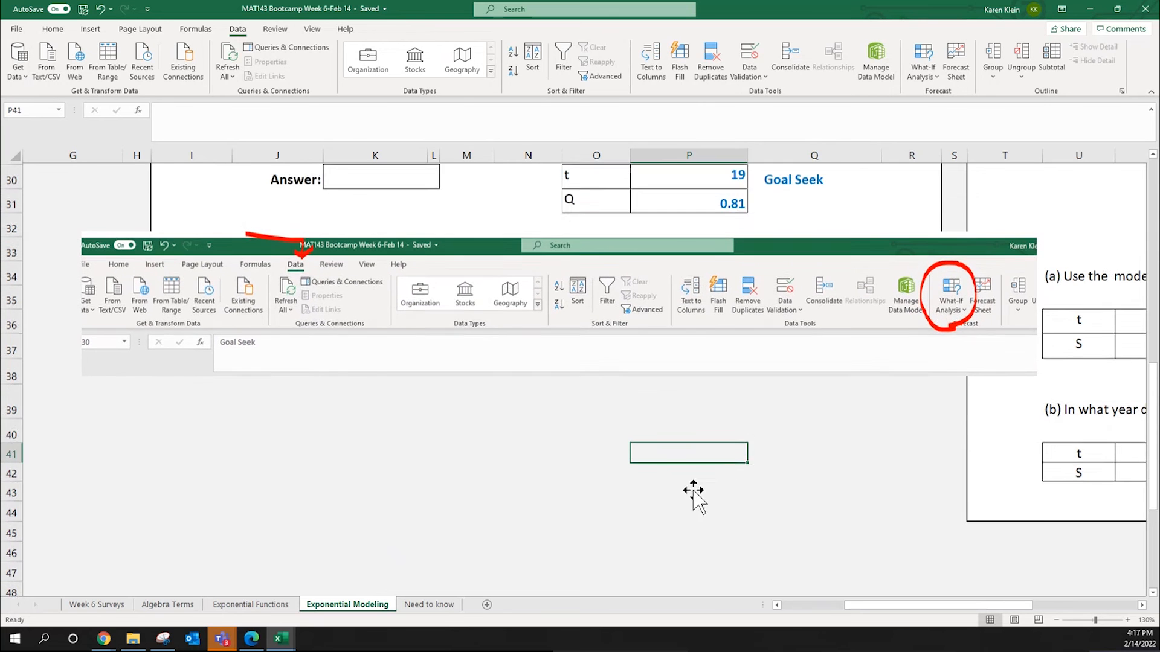
{"action": "scroll", "coordinate": [694, 499], "scroll_direction": "up", "scroll_amount": 1}
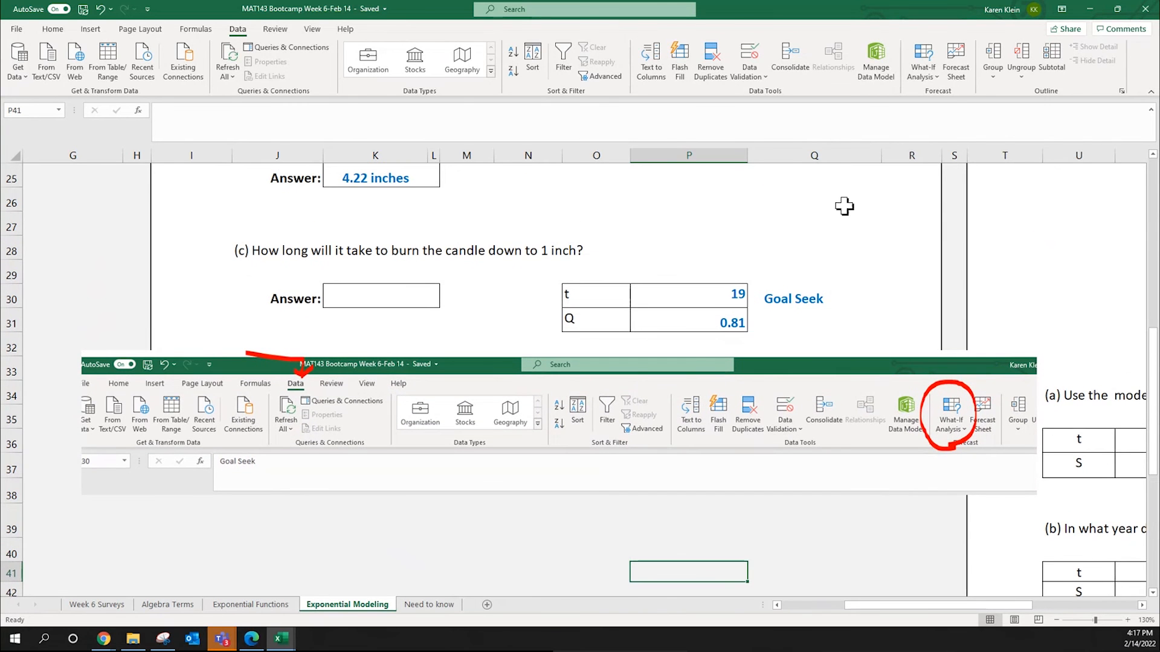
{"action": "left_click", "coordinate": [926, 71]}
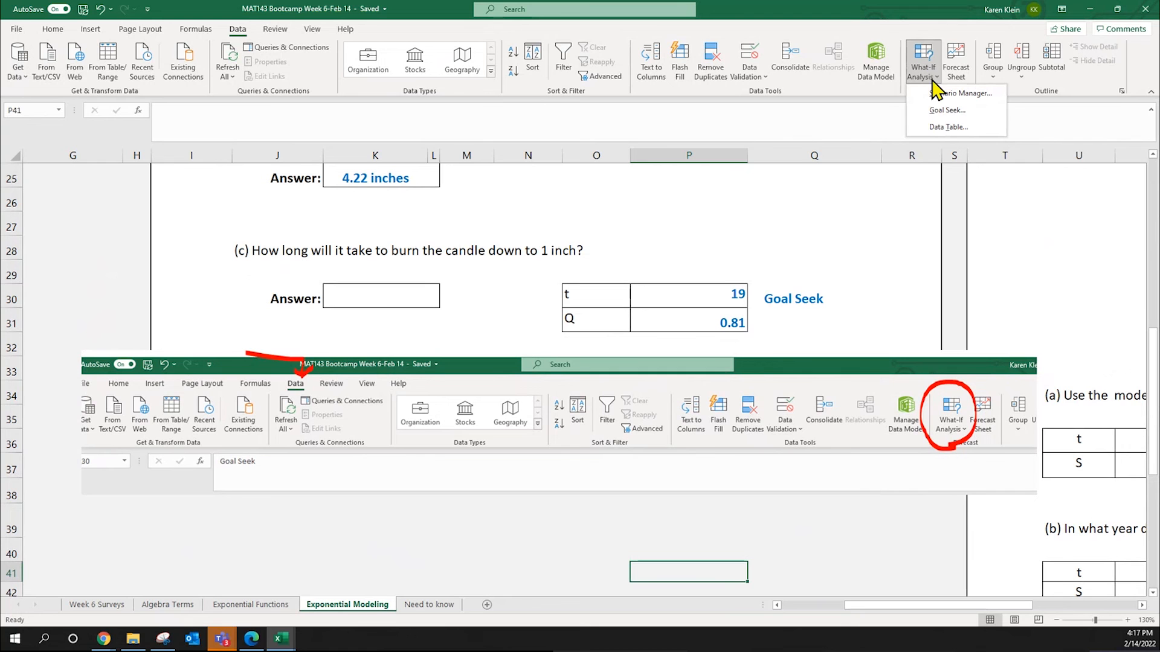
{"action": "left_click", "coordinate": [946, 110]}
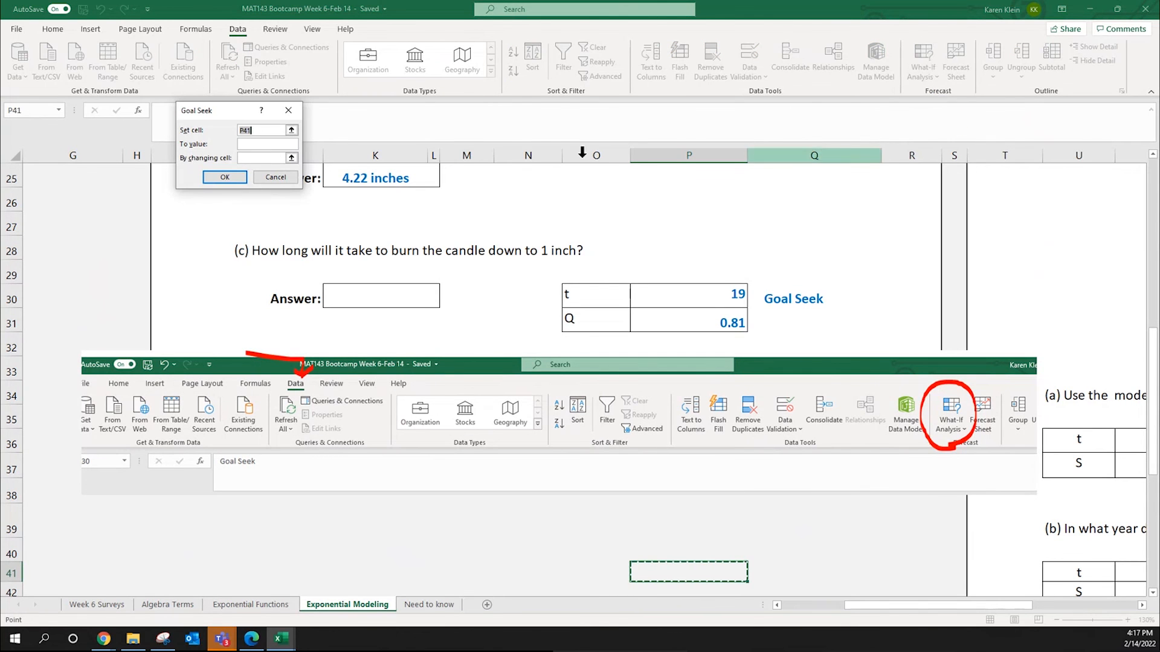
{"action": "left_click_drag", "start_coordinate": [238, 111], "coordinate": [930, 208]}
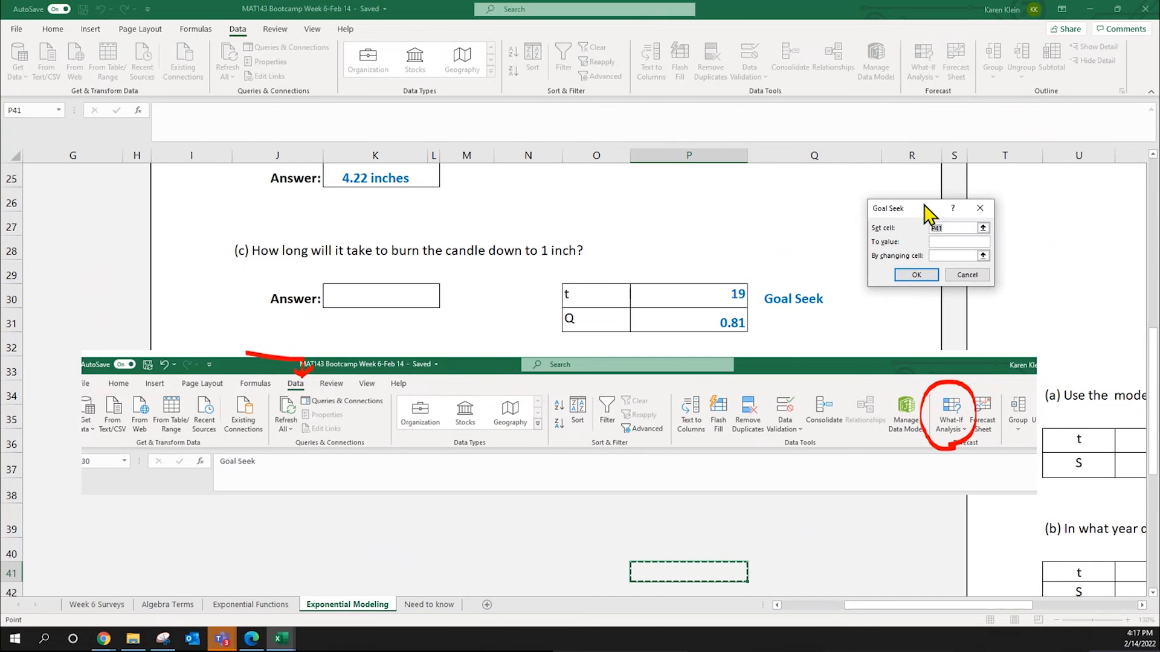
{"action": "left_click", "coordinate": [966, 274]}
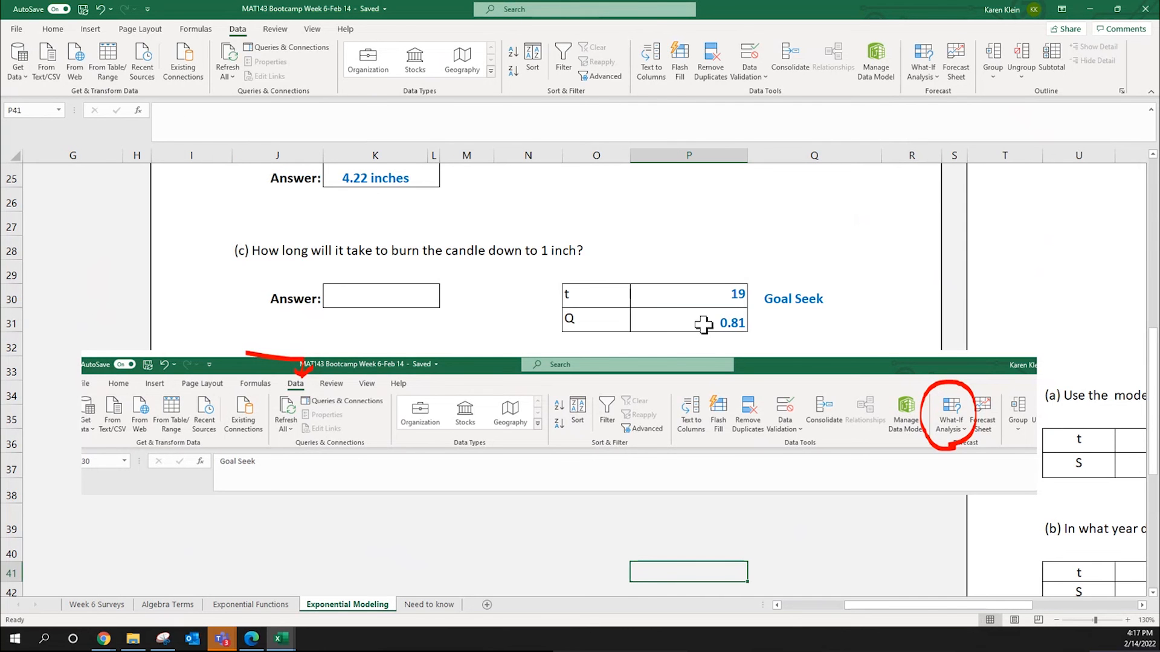
Step: Fill the part (c) Q cell, P31, with yellow
{"action": "left_click", "coordinate": [698, 326]}
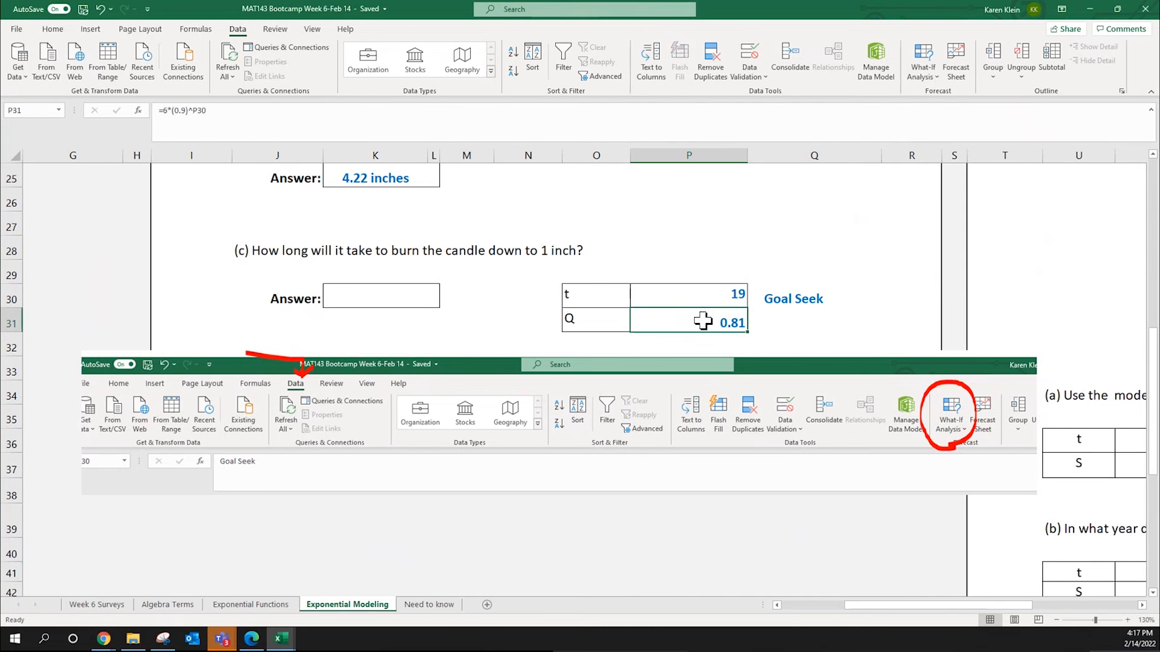
{"action": "left_click", "coordinate": [55, 30]}
{"action": "left_click", "coordinate": [206, 72]}
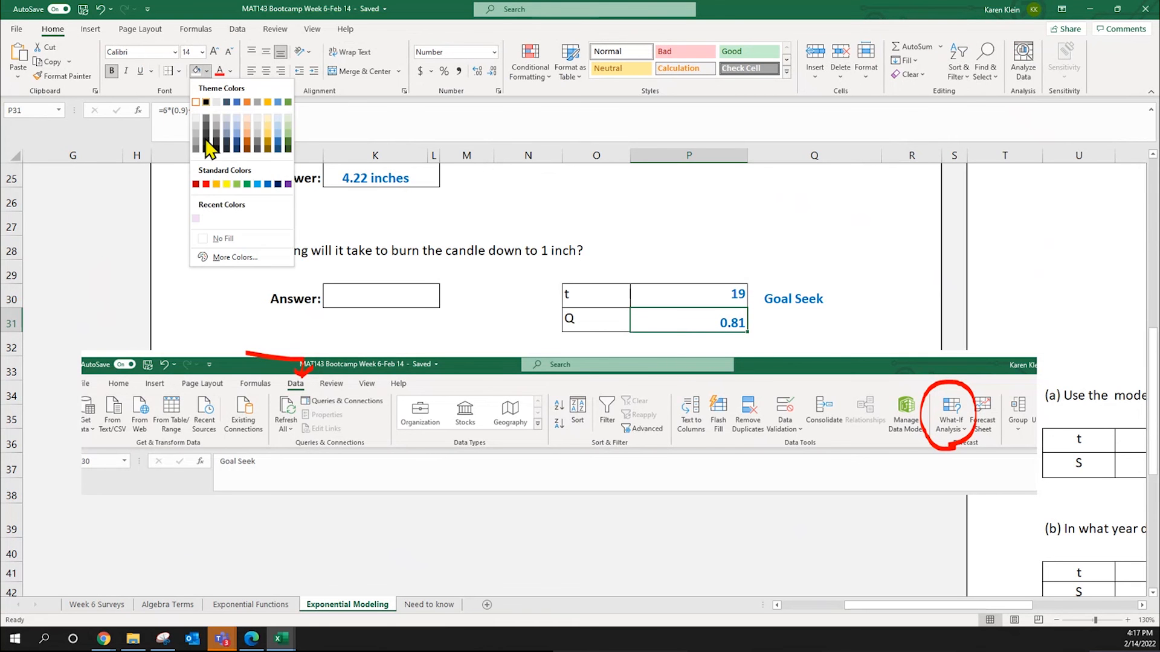
{"action": "left_click", "coordinate": [226, 184]}
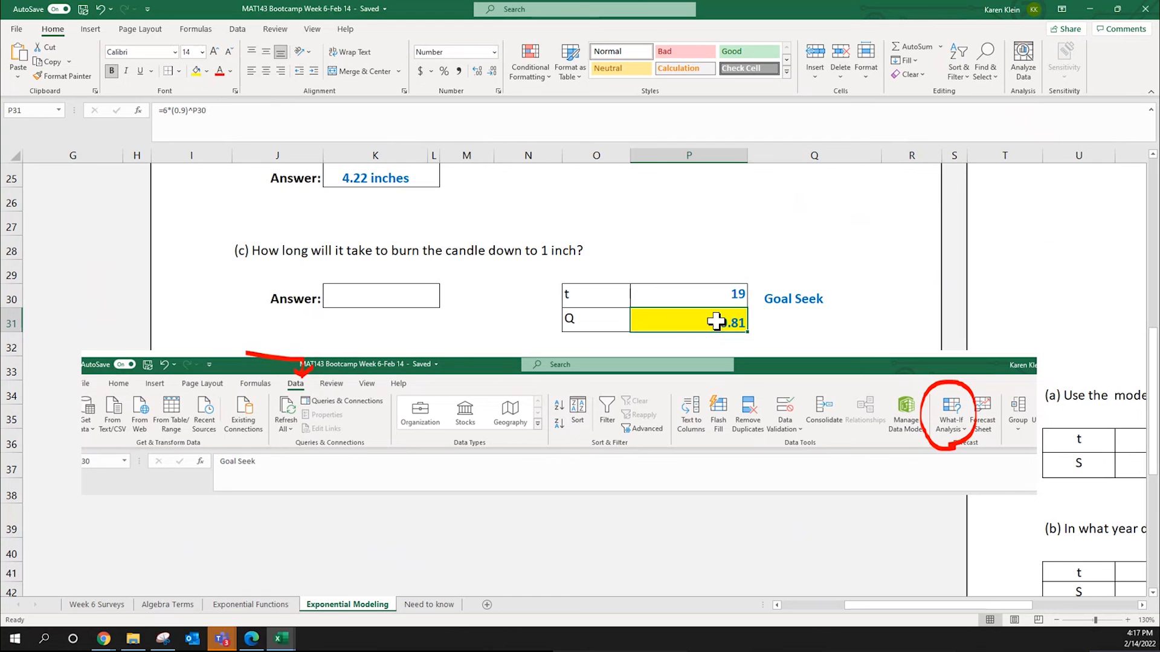
Step: Enter "= 1" as text in Q31, beside the highlighted Q cell
{"action": "left_click", "coordinate": [780, 328]}
{"action": "type", "text": "1"}
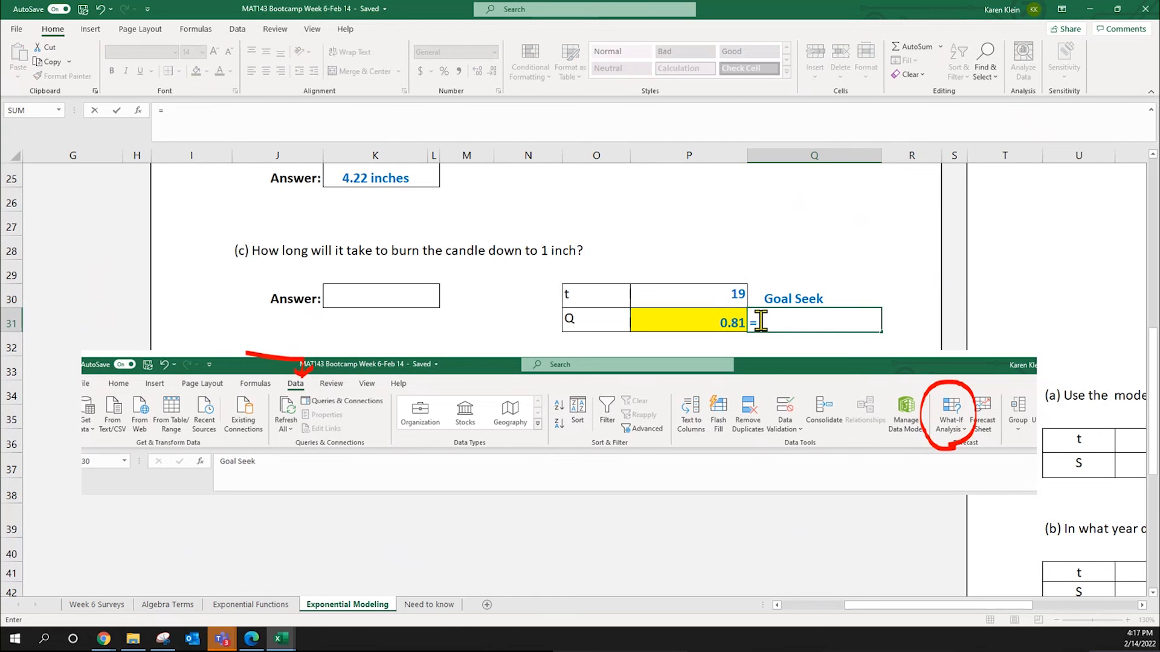
{"action": "key", "text": "Return"}
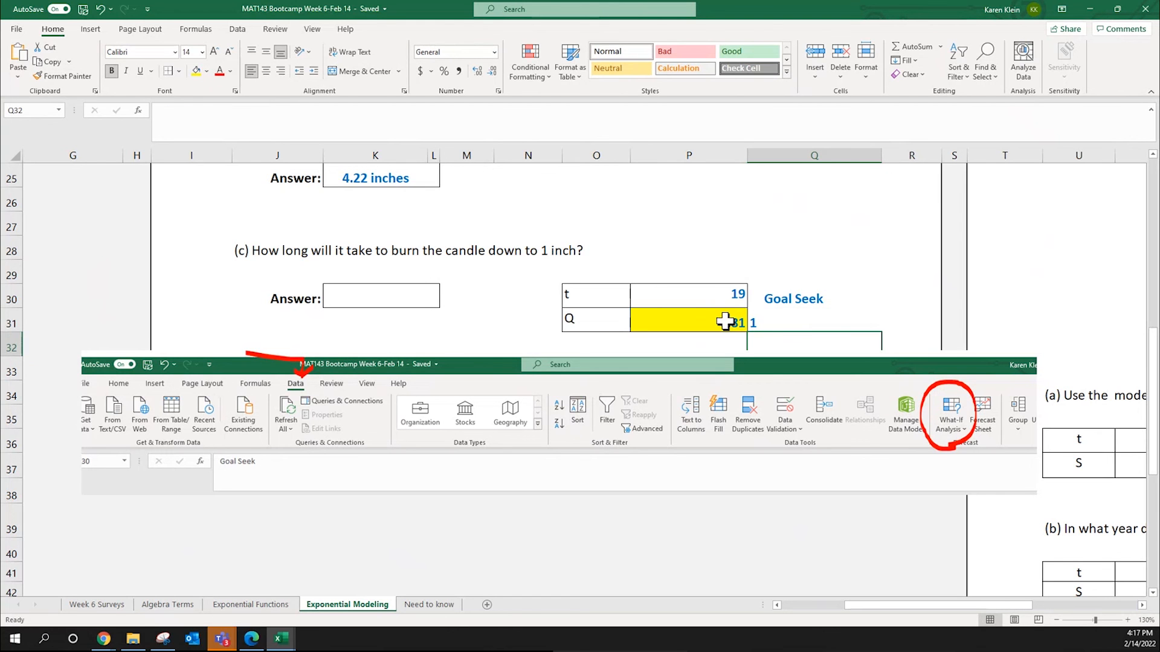
{"action": "left_click", "coordinate": [779, 321]}
{"action": "left_click", "coordinate": [160, 112]}
{"action": "key", "text": "Return"}
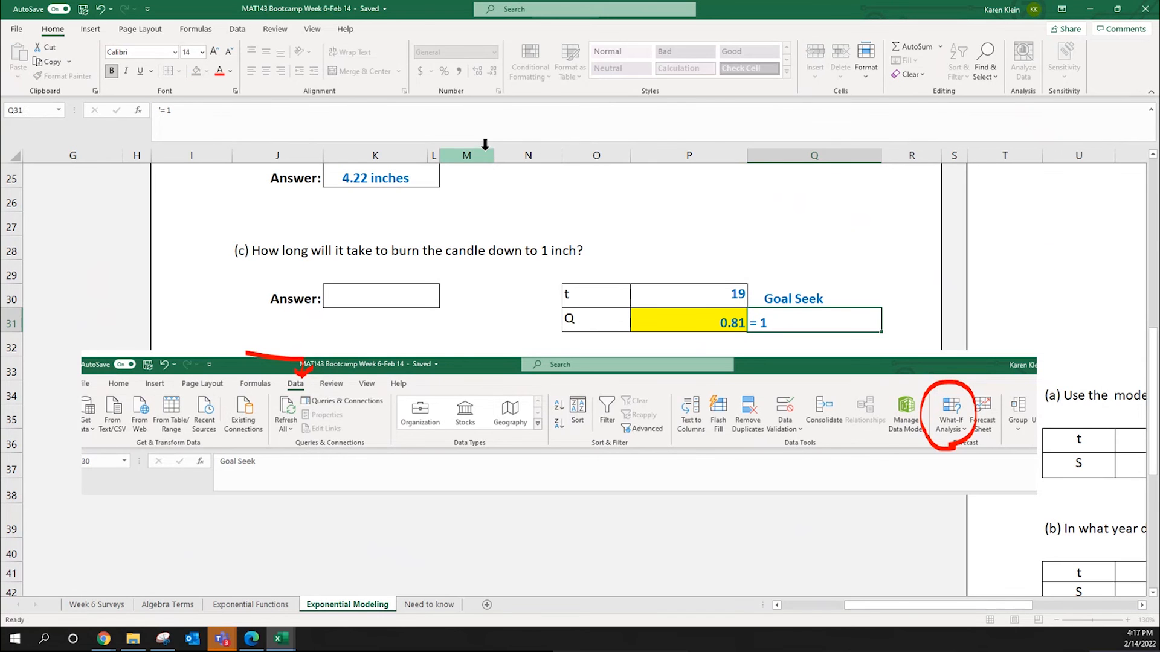
Step: Run Goal Seek to set P31 to the value 1 by changing P30, and keep the solution
{"action": "left_click", "coordinate": [703, 322]}
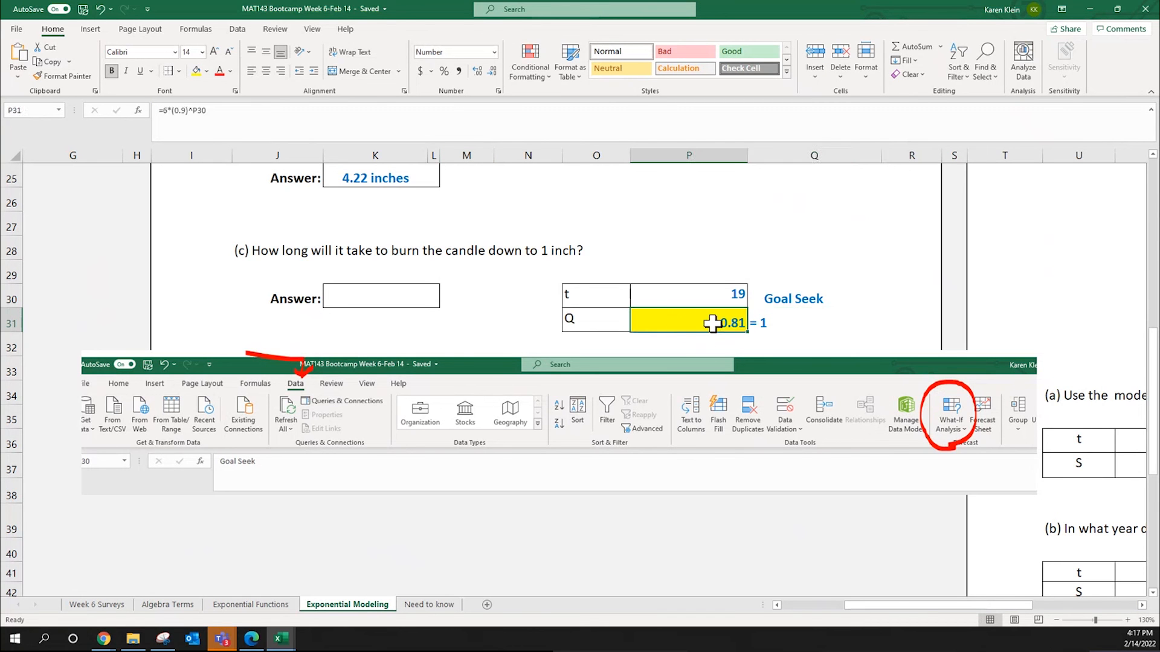
{"action": "left_click", "coordinate": [237, 29]}
{"action": "left_click", "coordinate": [922, 69]}
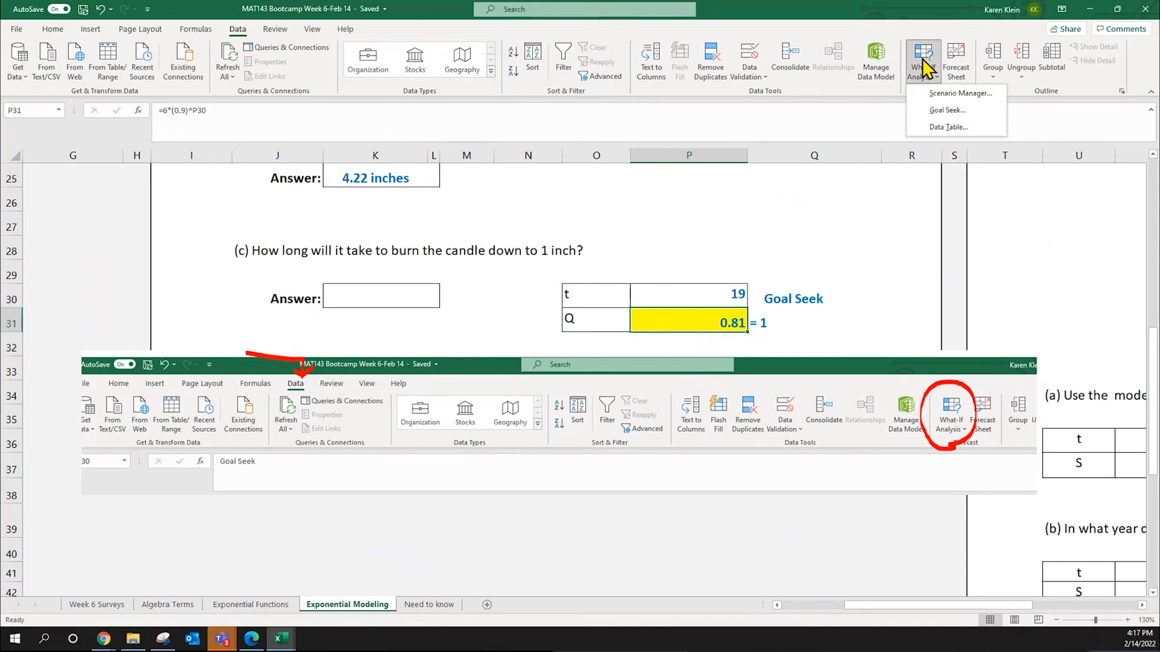
{"action": "left_click", "coordinate": [946, 111]}
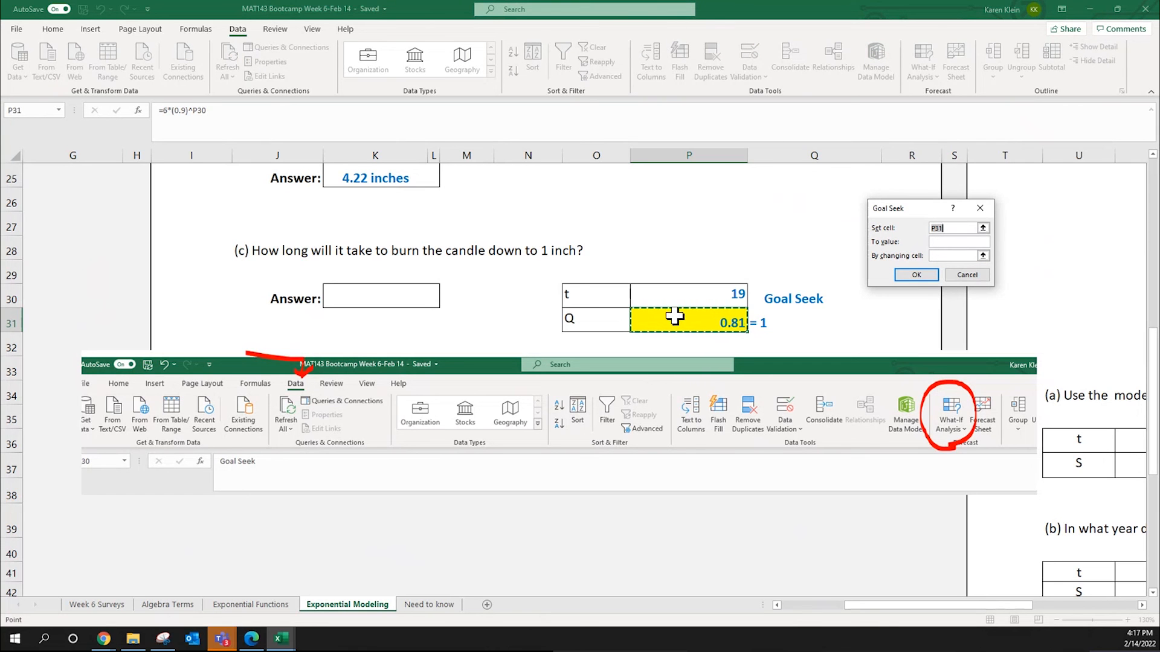
{"action": "left_click", "coordinate": [952, 241]}
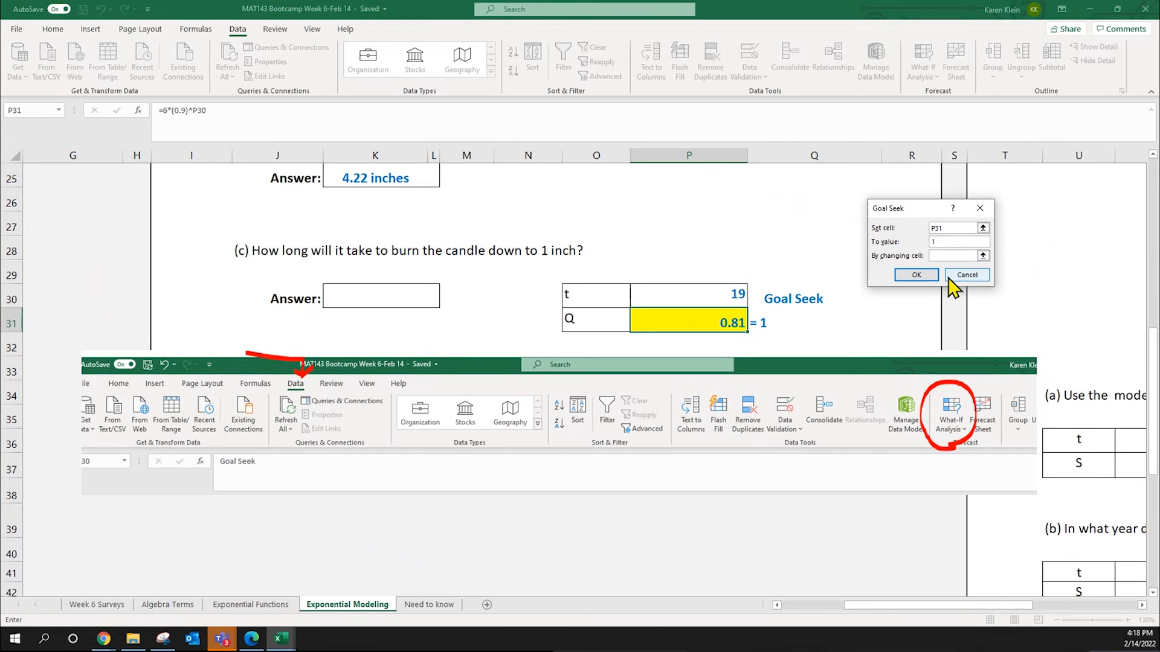
{"action": "left_click", "coordinate": [705, 293]}
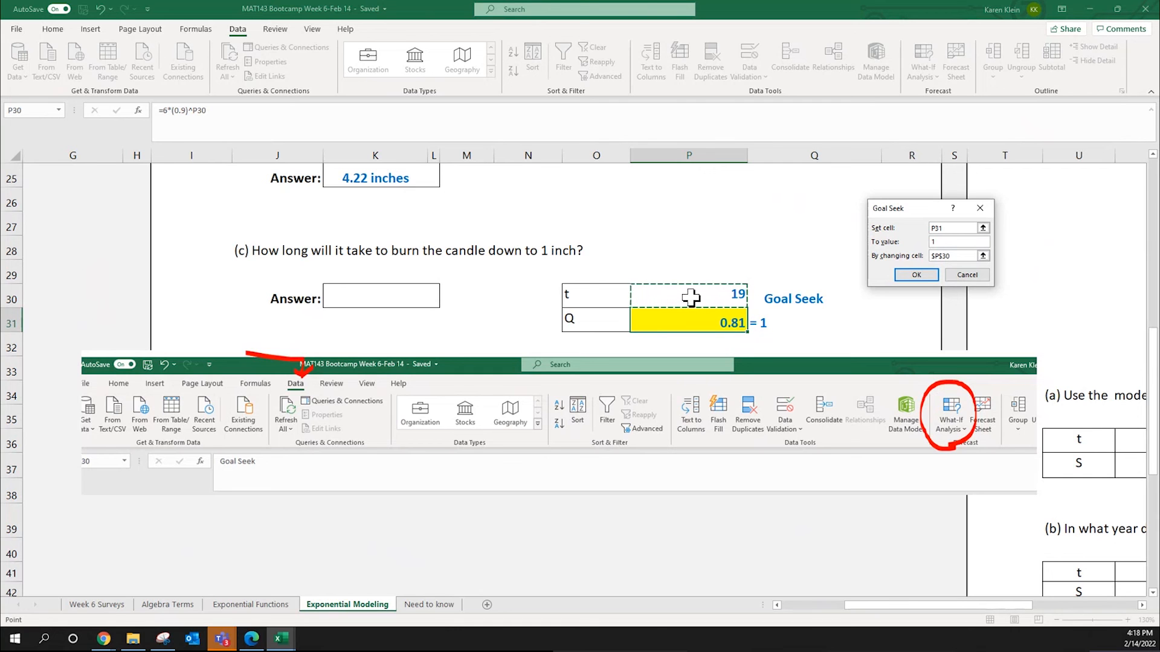
{"action": "left_click", "coordinate": [922, 277]}
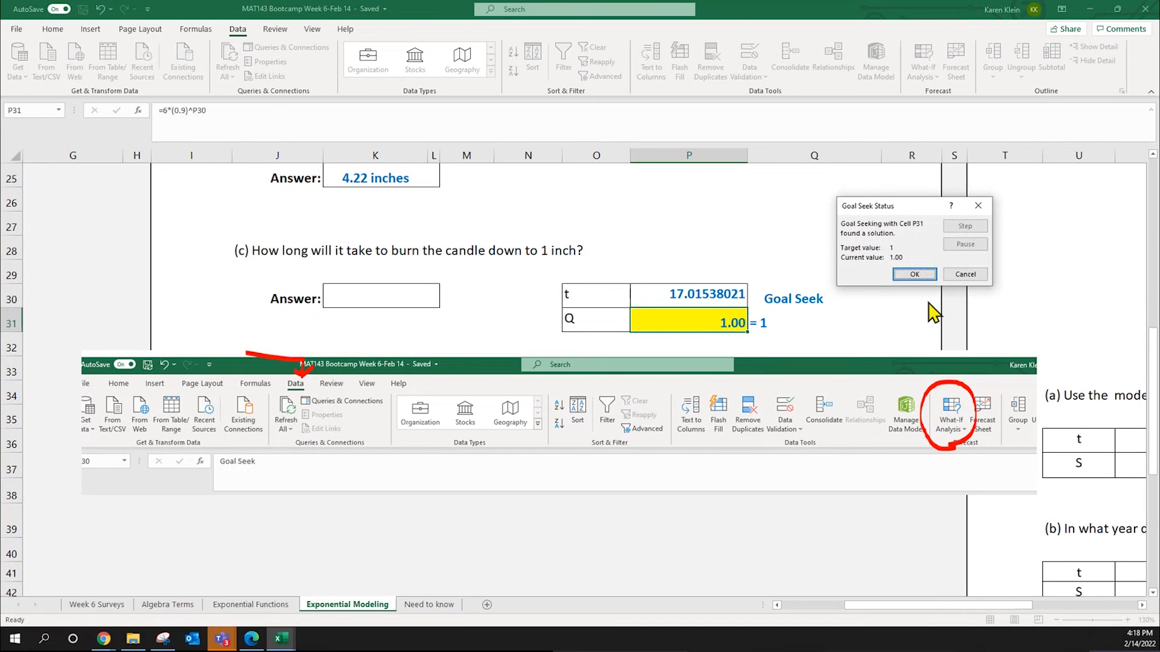
{"action": "left_click", "coordinate": [926, 280]}
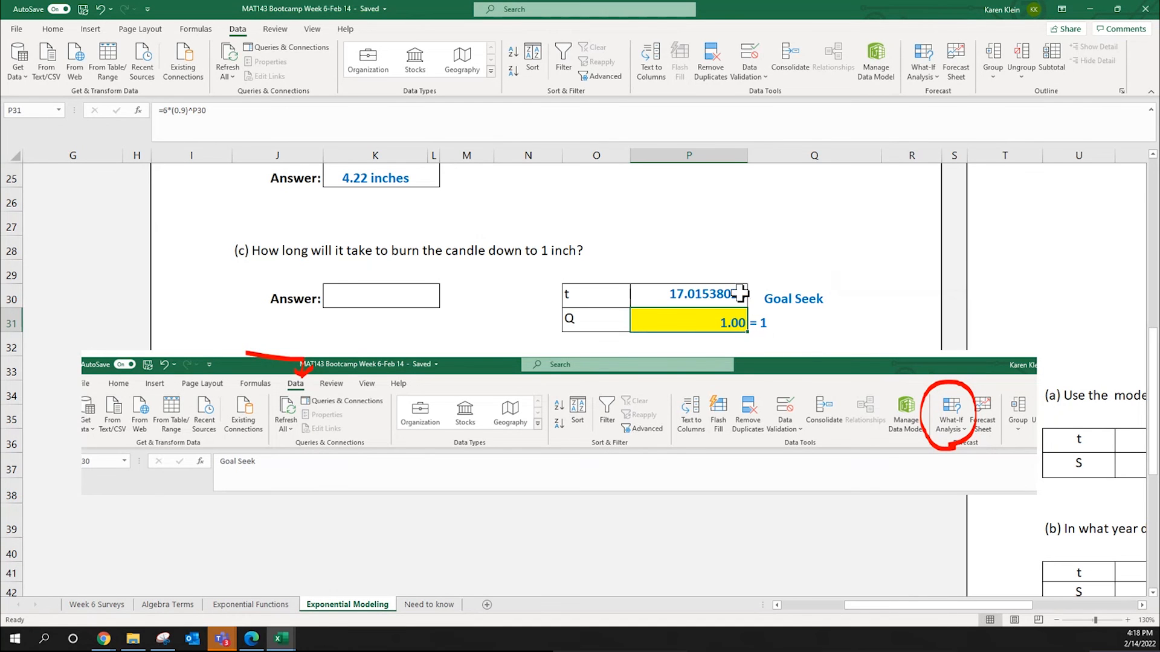
Step: Open Goal Seek from the t cell P30 and capture a snip of its dialog
{"action": "left_click", "coordinate": [782, 323]}
{"action": "left_click", "coordinate": [718, 296]}
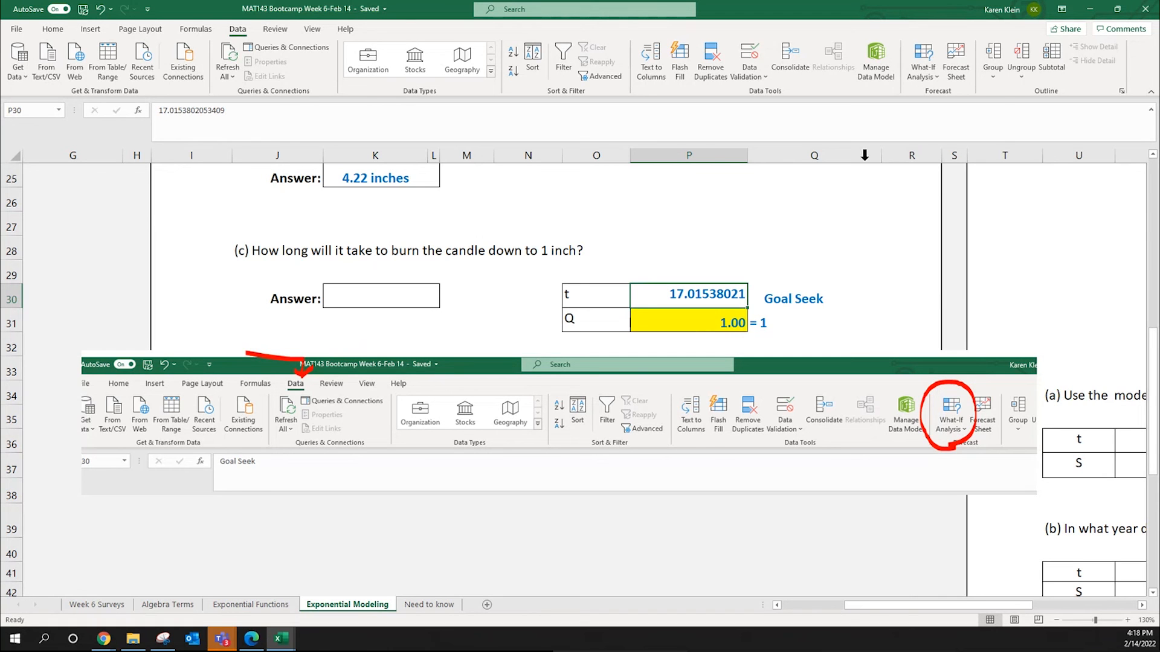
{"action": "left_click", "coordinate": [930, 71]}
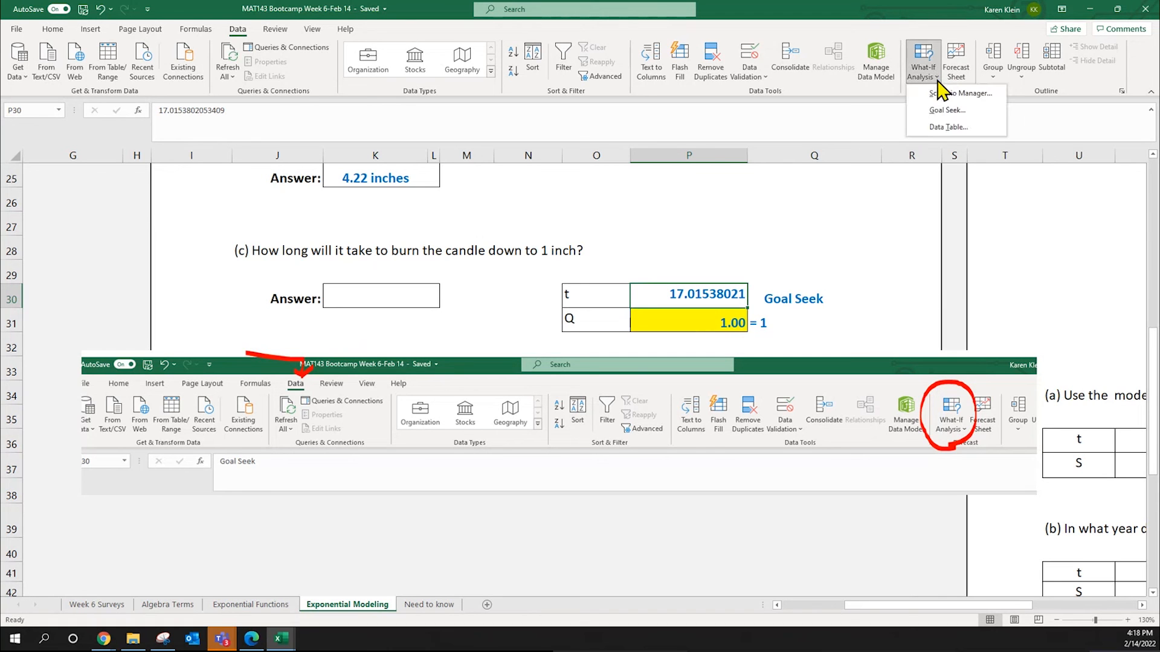
{"action": "left_click", "coordinate": [944, 111]}
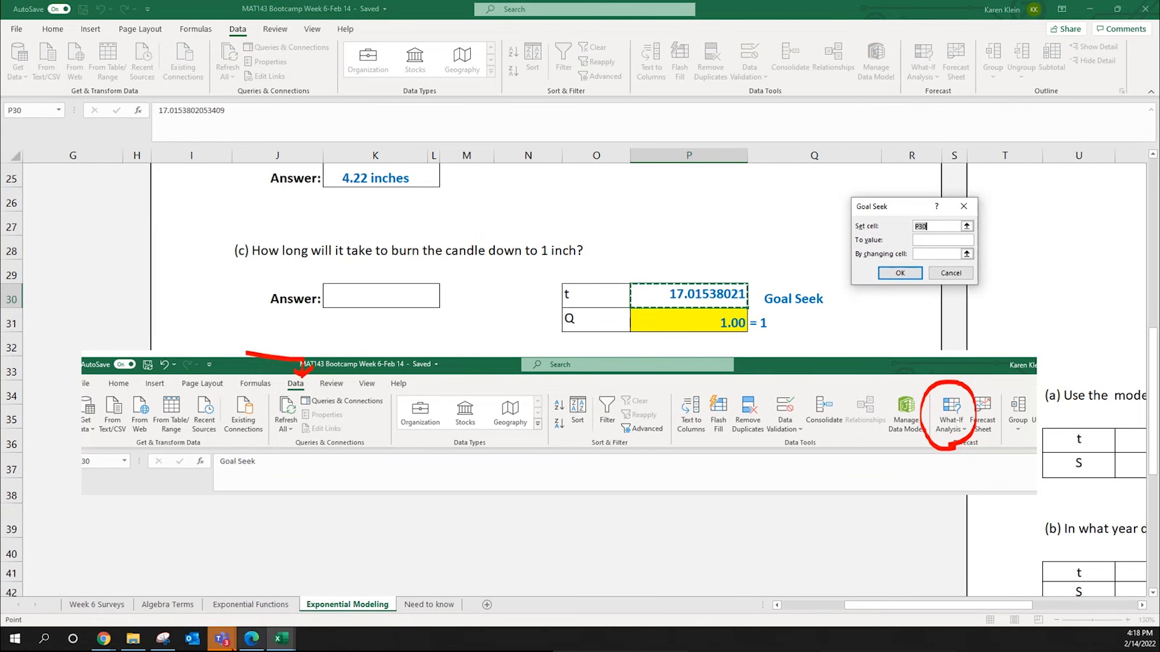
{"action": "left_click", "coordinate": [163, 639]}
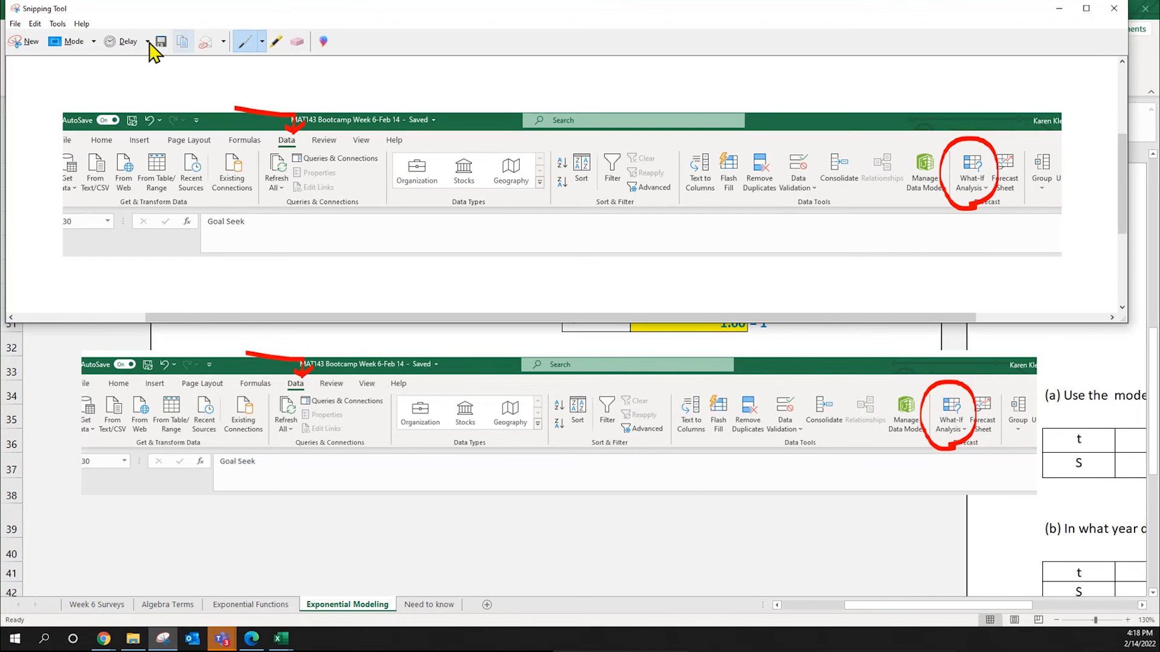
{"action": "left_click", "coordinate": [23, 41]}
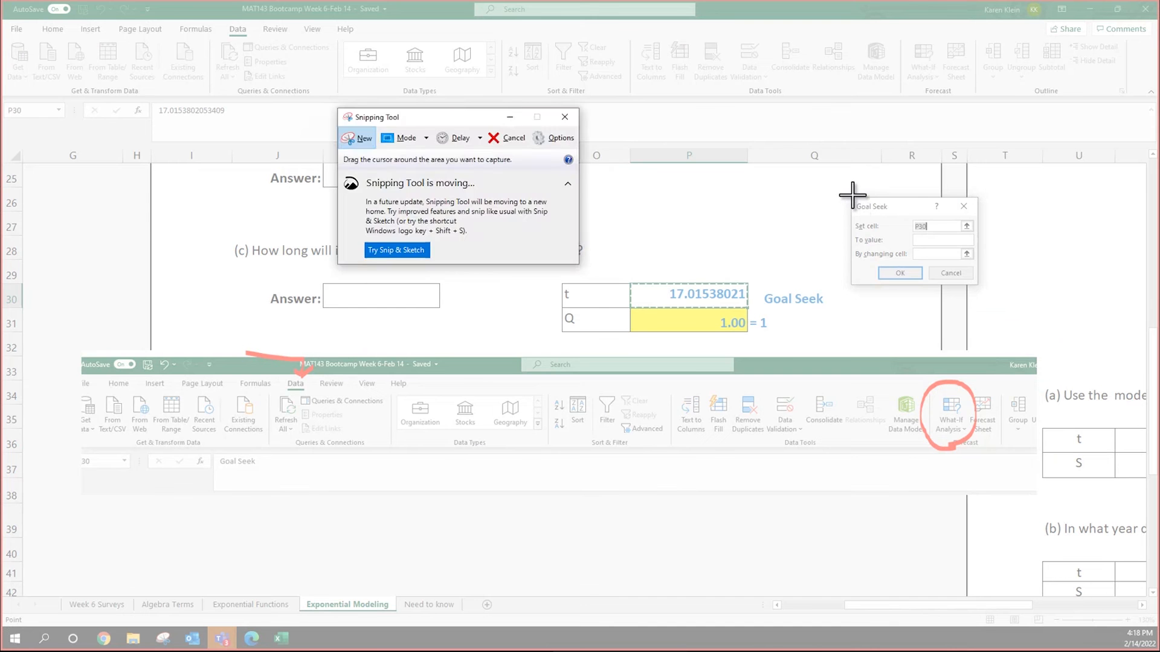
{"action": "left_click", "coordinate": [979, 288]}
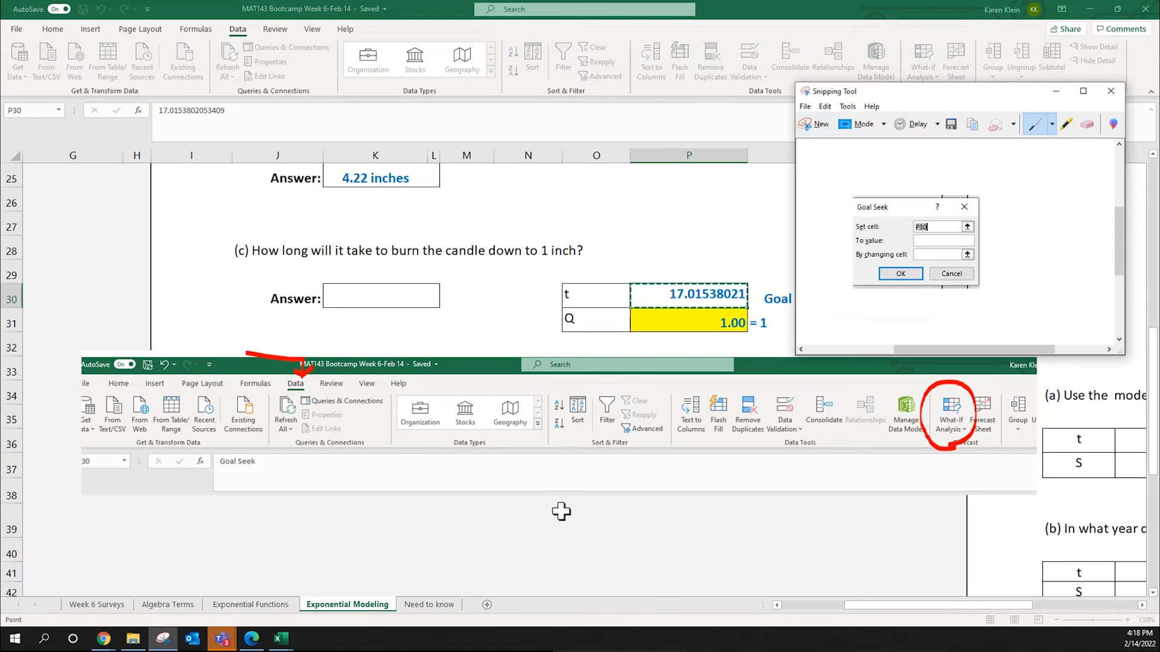
Step: Cancel Goal Seek, then copy the dialog snip into the sheet and place it just below the ribbon picture
{"action": "left_click", "coordinate": [477, 550]}
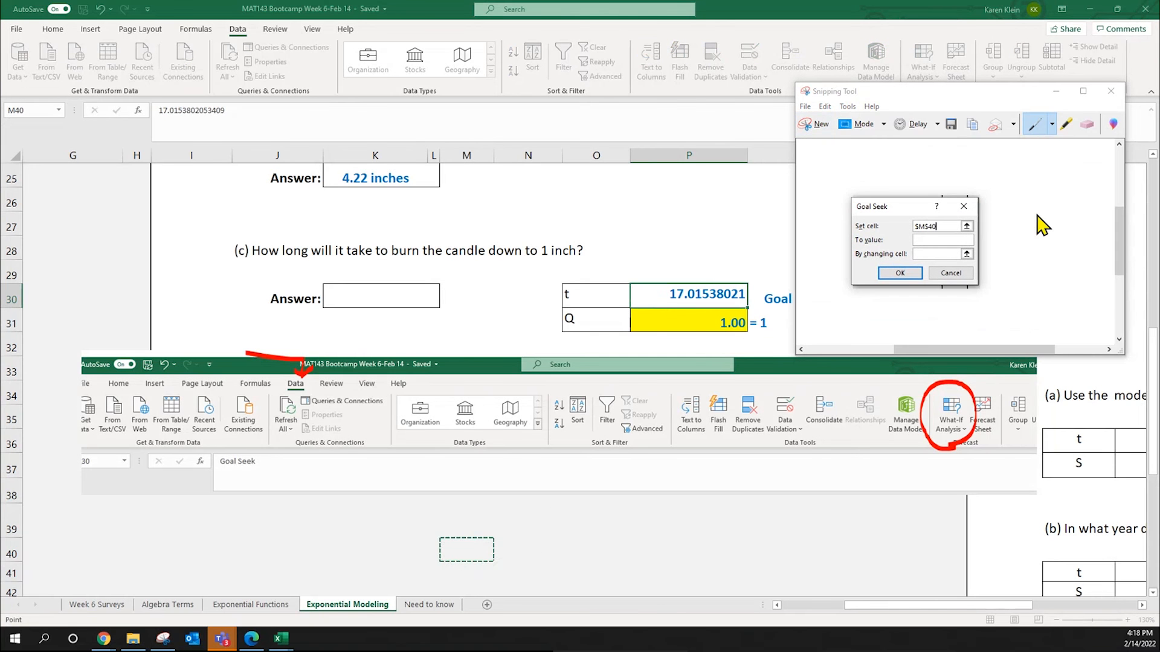
{"action": "left_click", "coordinate": [964, 275]}
{"action": "left_click", "coordinate": [970, 126]}
{"action": "left_click", "coordinate": [535, 554]}
{"action": "key", "text": "ctrl+v"}
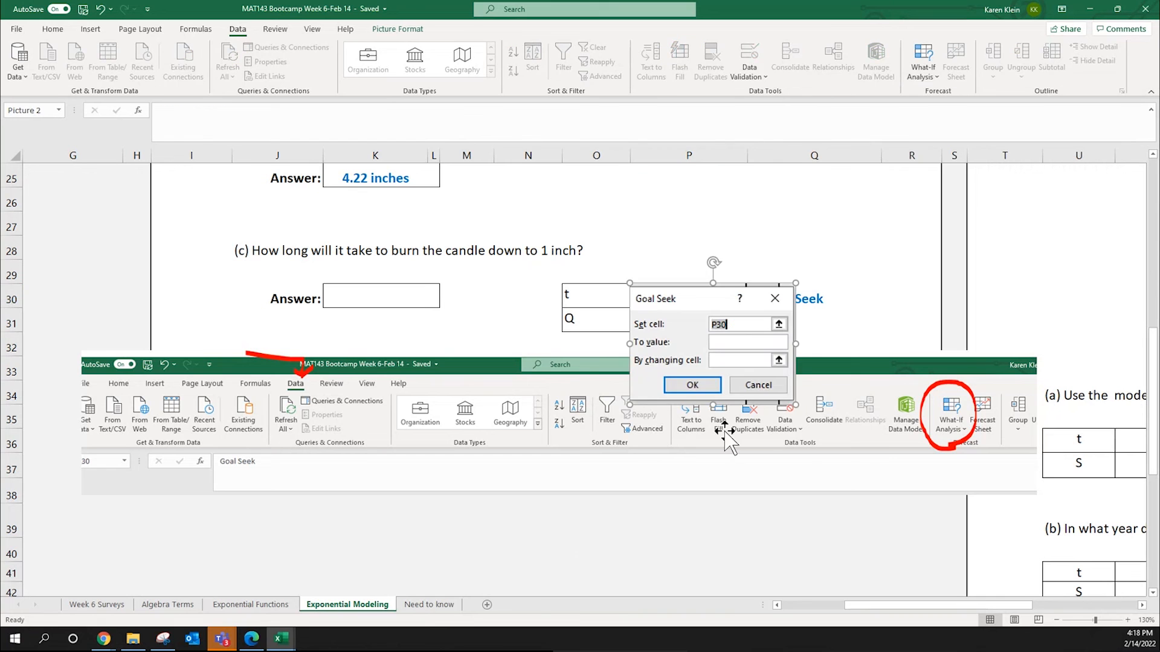
{"action": "left_click_drag", "start_coordinate": [673, 267], "coordinate": [769, 488]}
{"action": "scroll", "coordinate": [846, 435], "scroll_direction": "down", "scroll_amount": 2}
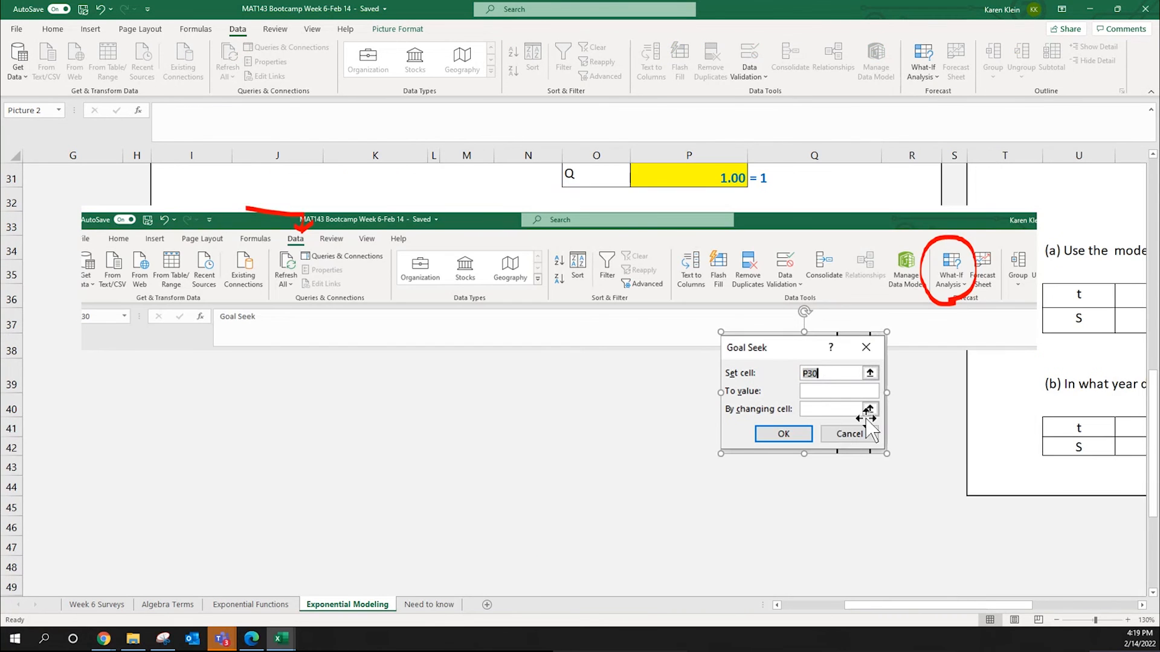
{"action": "left_click_drag", "start_coordinate": [776, 342], "coordinate": [582, 370]}
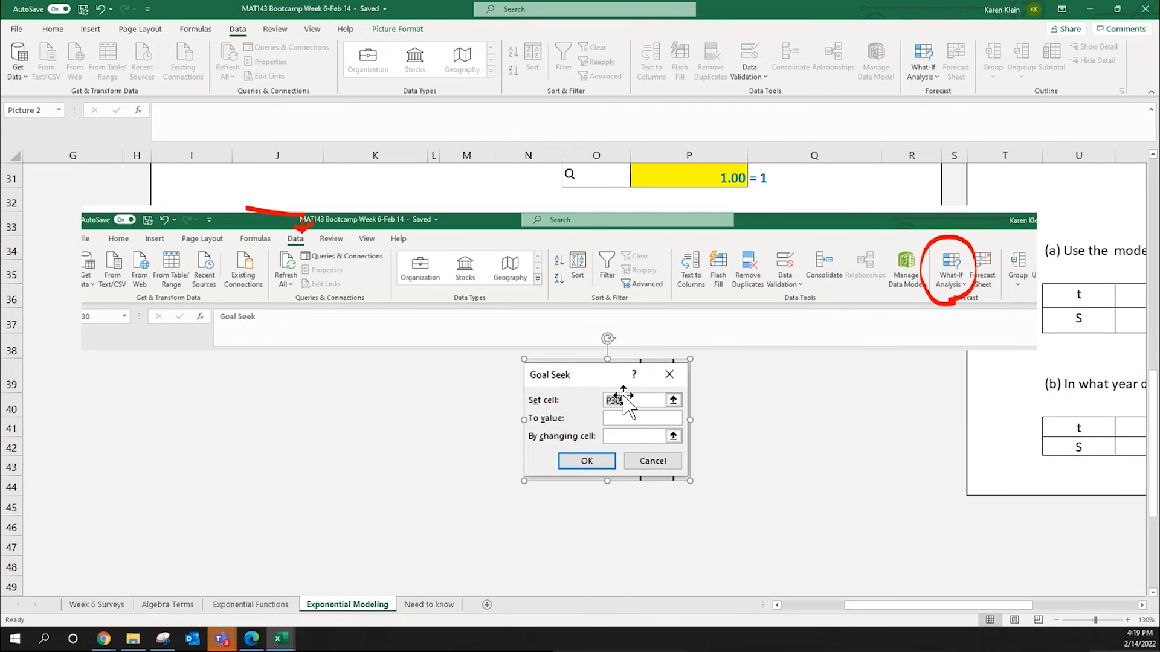
{"action": "scroll", "coordinate": [800, 456], "scroll_direction": "up", "scroll_amount": 1}
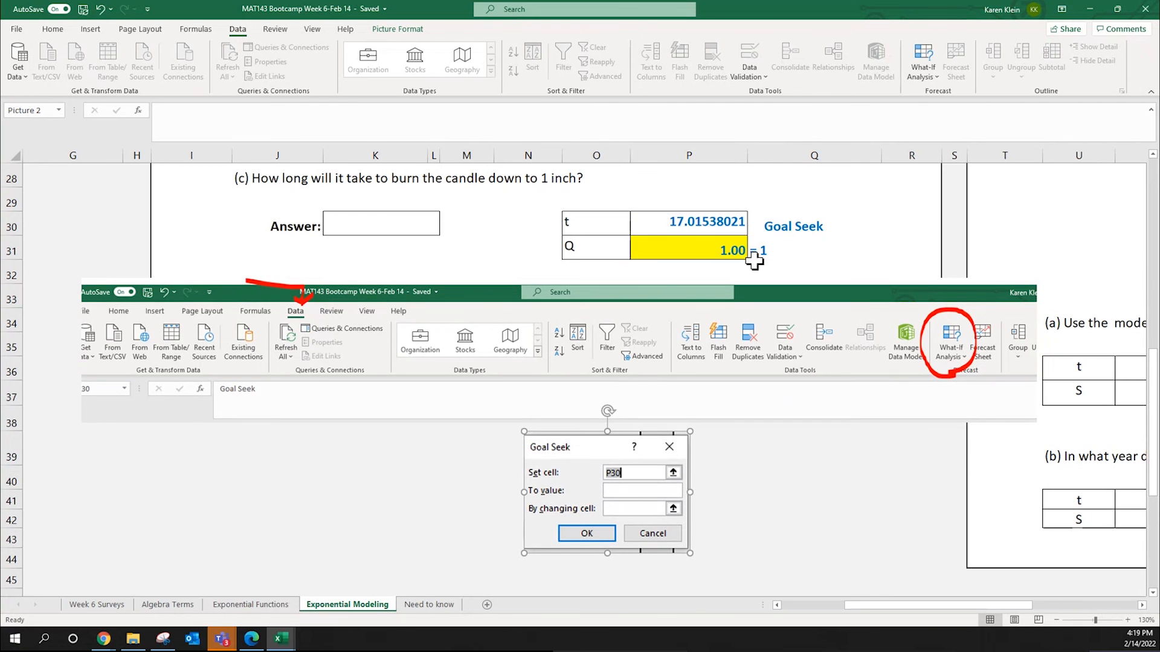
Step: Delete the pasted Goal Seek dialog picture that shows P30 as its set cell
{"action": "left_click", "coordinate": [694, 245]}
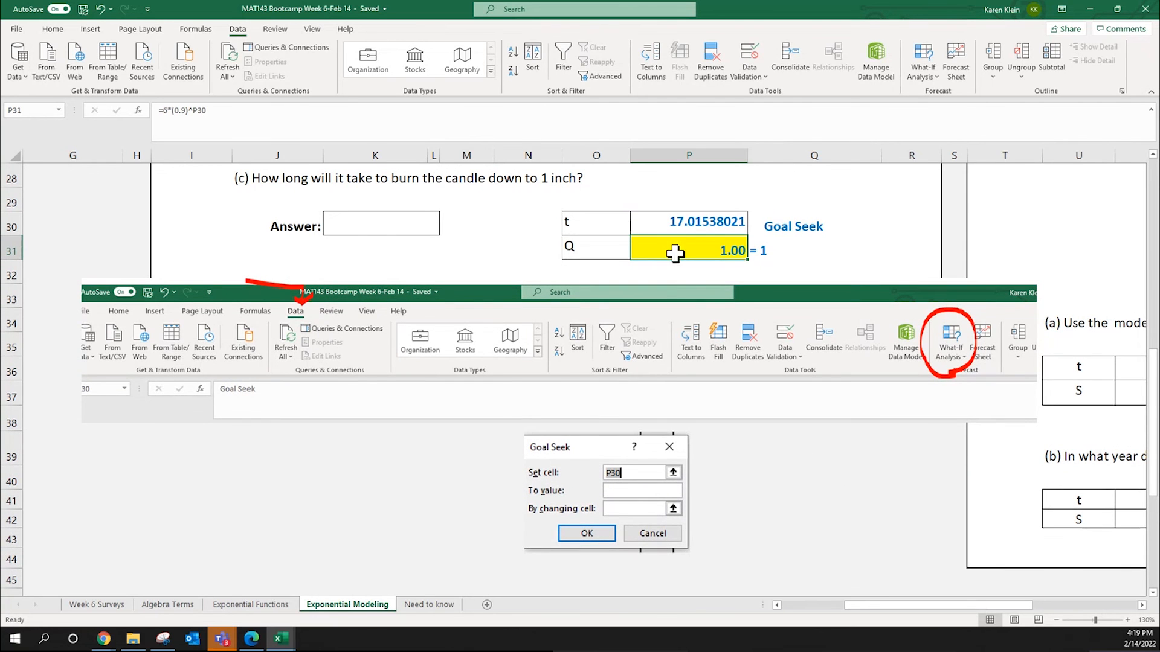
{"action": "left_click", "coordinate": [664, 447]}
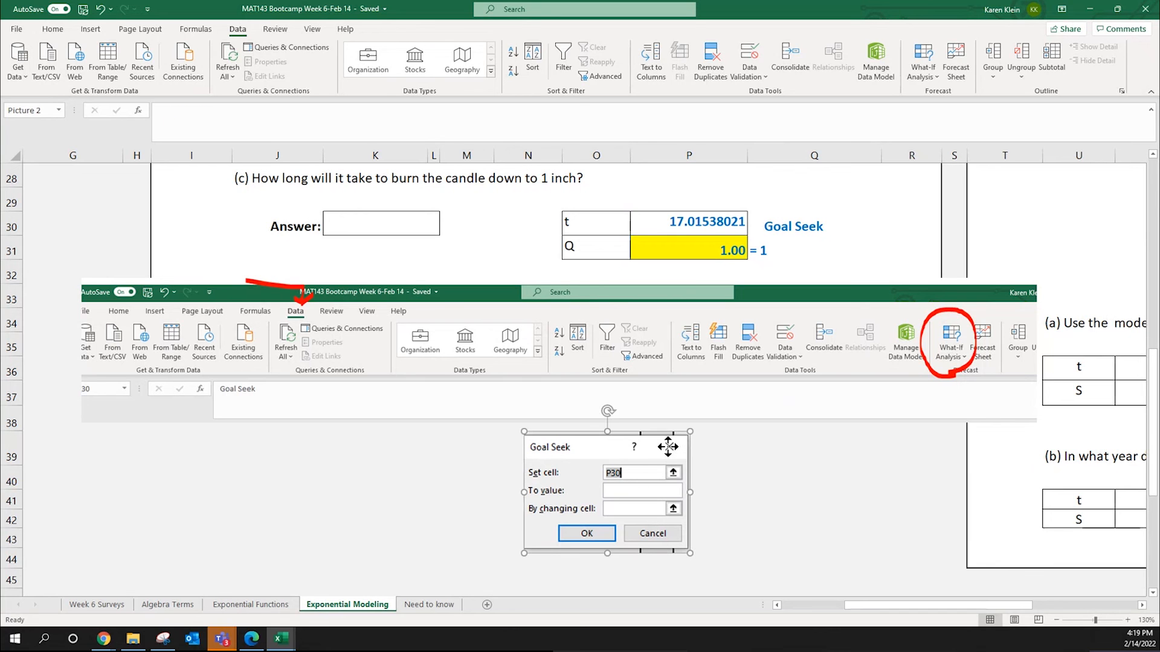
{"action": "key", "text": "Delete"}
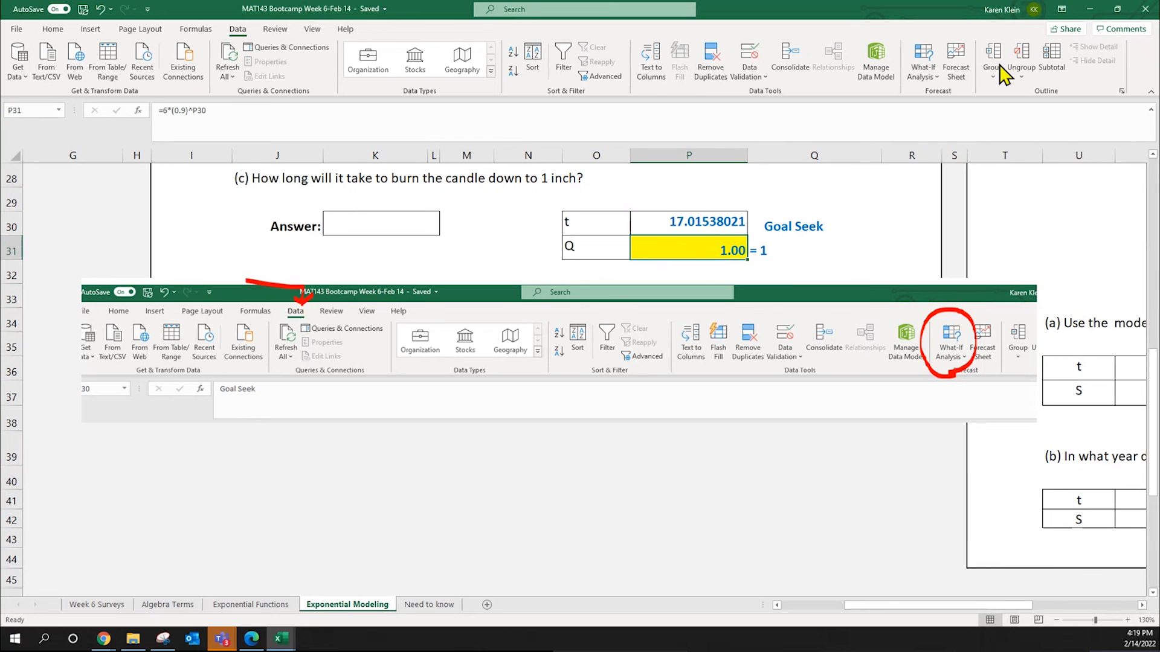
Step: Open Goal Seek with the Q cell, P31, as the set cell
{"action": "left_click", "coordinate": [920, 72]}
{"action": "left_click", "coordinate": [953, 112]}
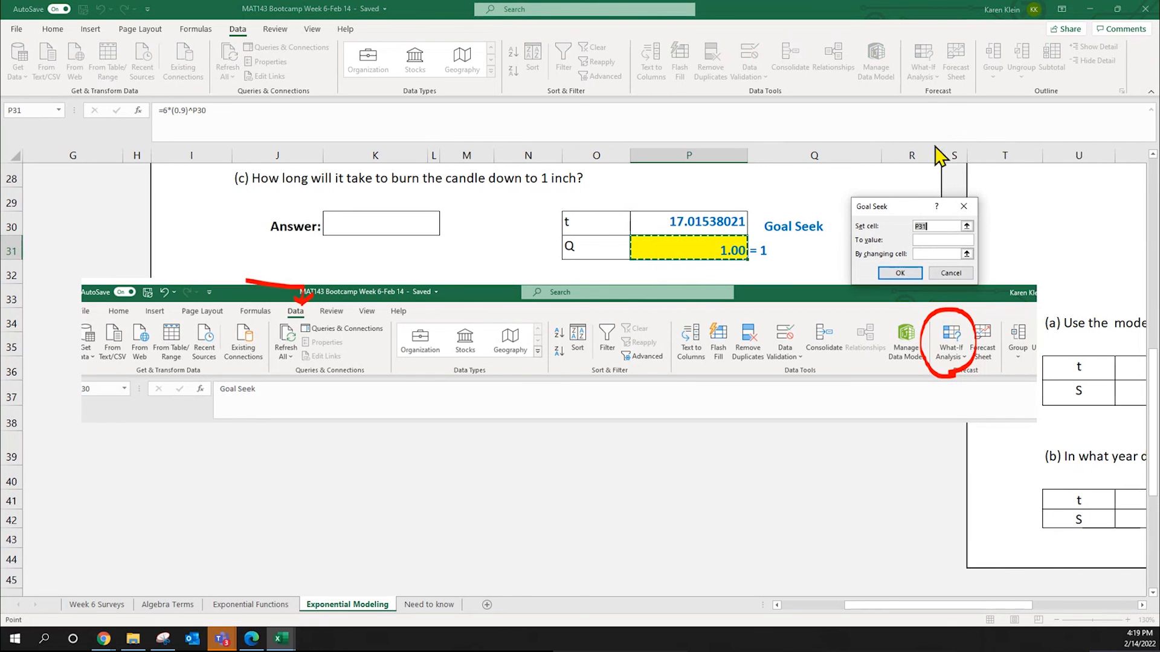
Step: Capture a snip of the Goal Seek dialog with only P31 filled in, and put the snipping window away
{"action": "left_click", "coordinate": [162, 639]}
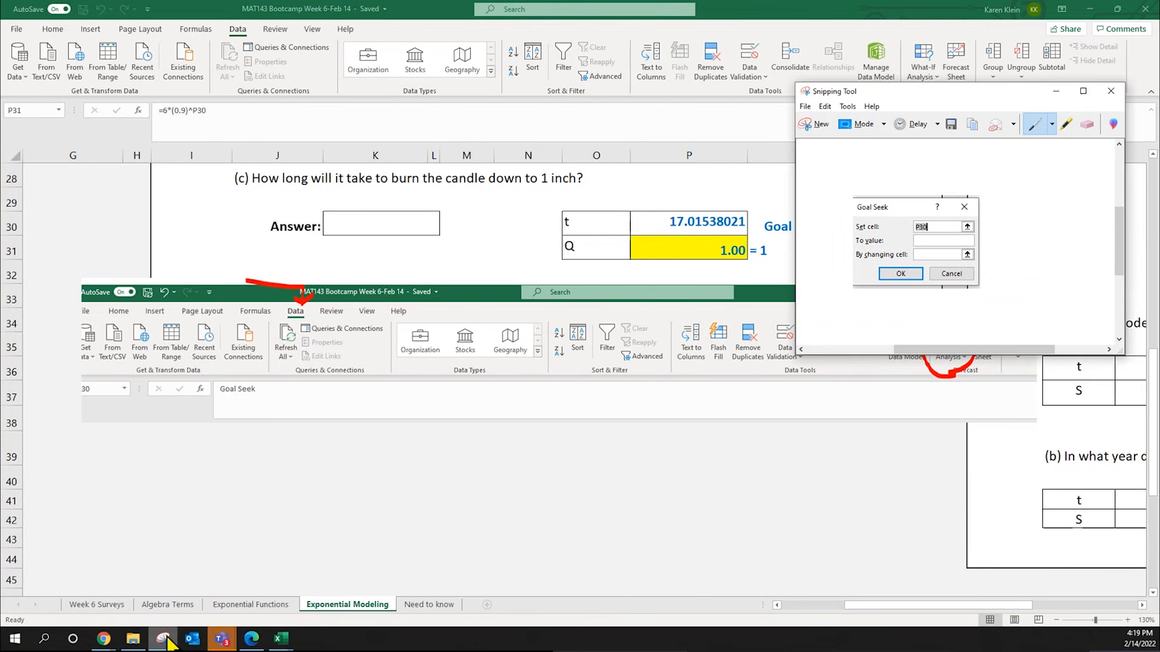
{"action": "left_click", "coordinate": [809, 125]}
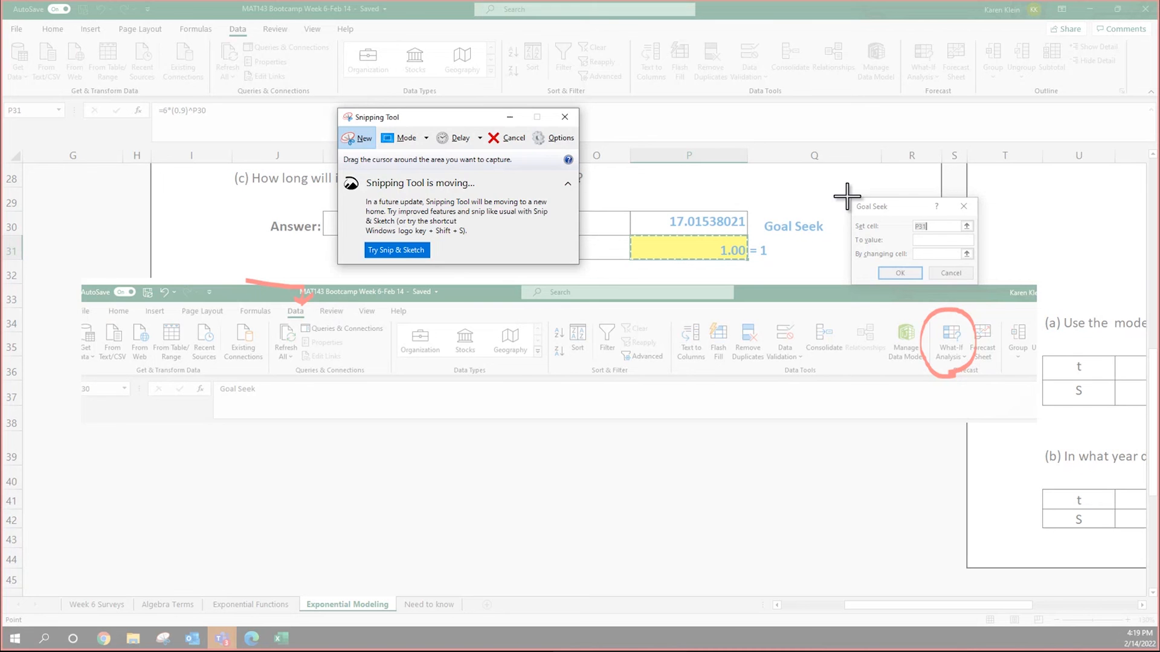
{"action": "left_click_drag", "start_coordinate": [852, 198], "coordinate": [977, 283]}
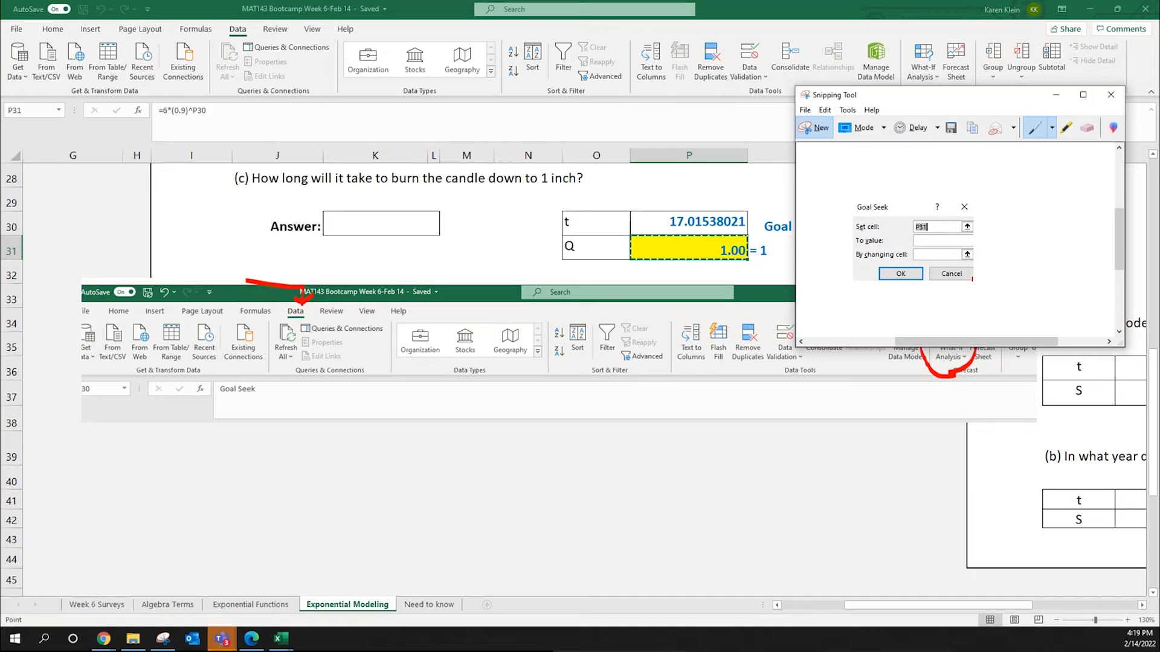
{"action": "left_click", "coordinate": [1056, 95]}
Step: Set the Goal Seek target value to 1 and the changing cell to $P$30
{"action": "left_click", "coordinate": [936, 241]}
{"action": "type", "text": "1"}
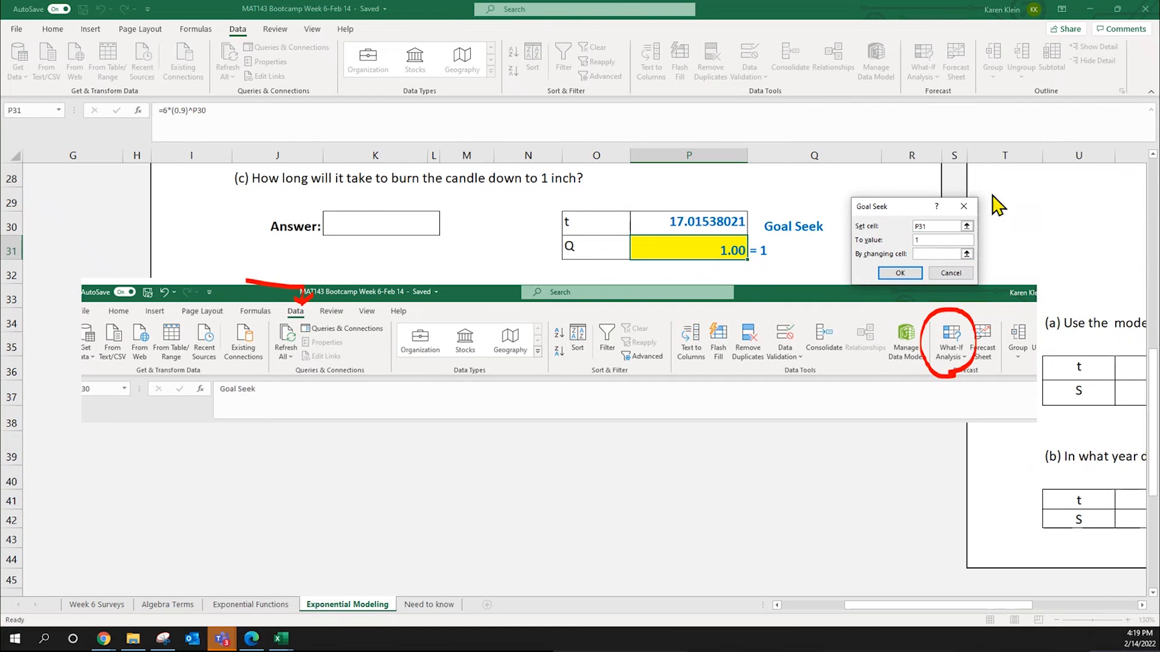
{"action": "left_click", "coordinate": [940, 254]}
{"action": "left_click", "coordinate": [707, 224]}
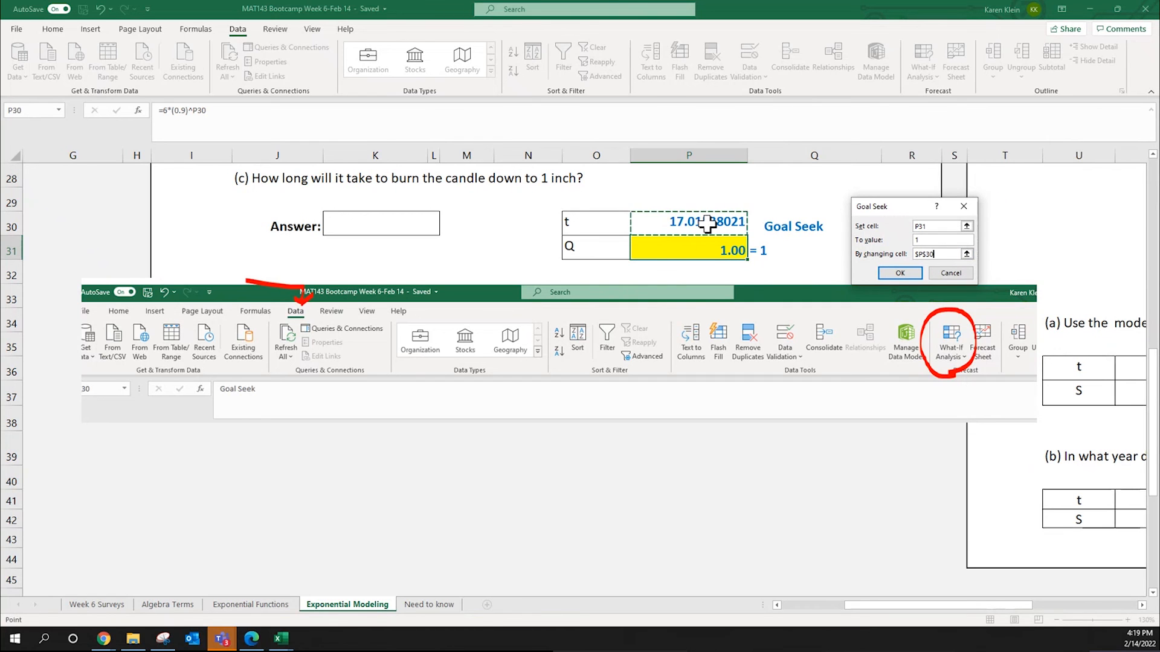
Step: Capture a new snip of the completed Goal Seek dialog
{"action": "left_click", "coordinate": [167, 642]}
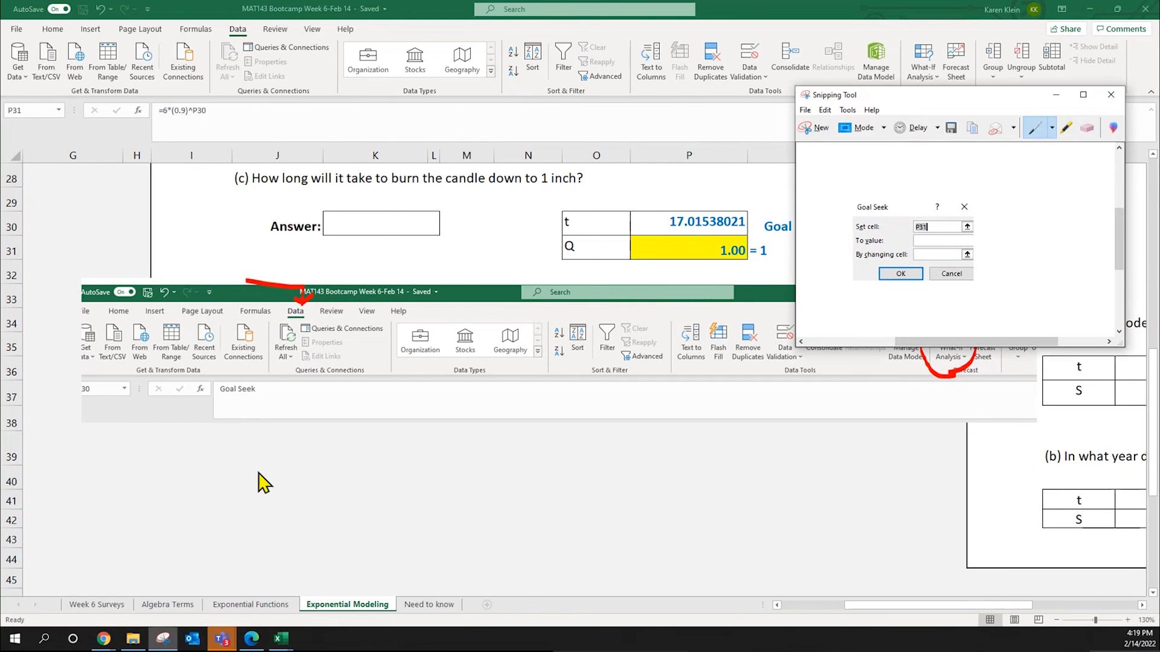
{"action": "left_click", "coordinate": [818, 124]}
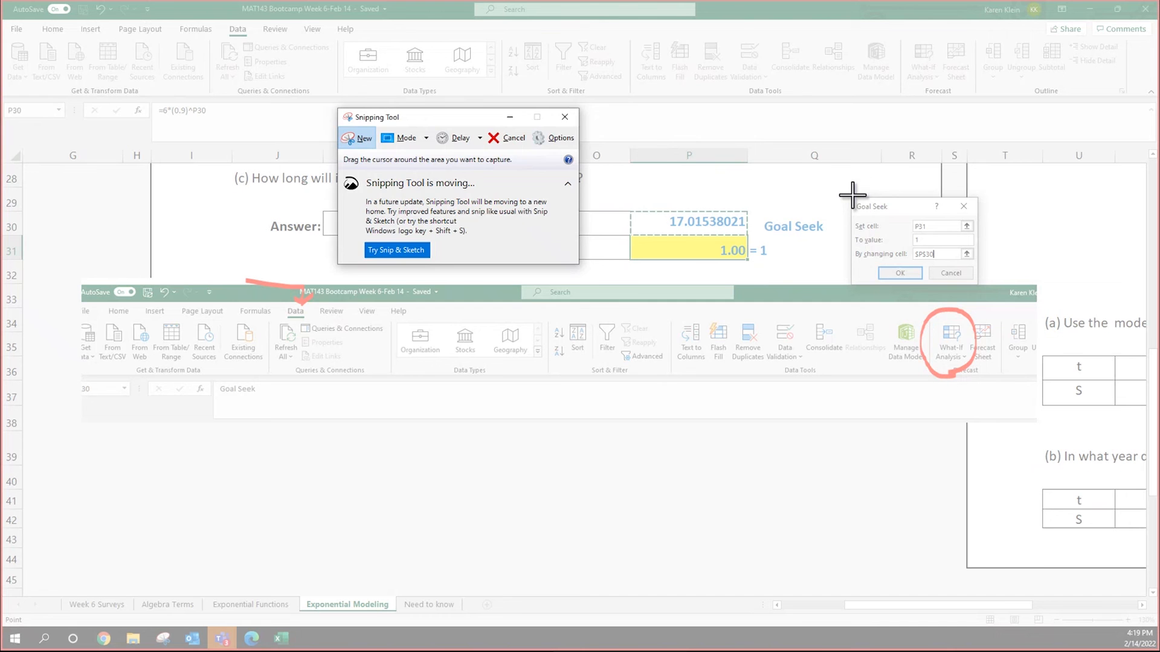
{"action": "left_click_drag", "start_coordinate": [852, 198], "coordinate": [978, 282]}
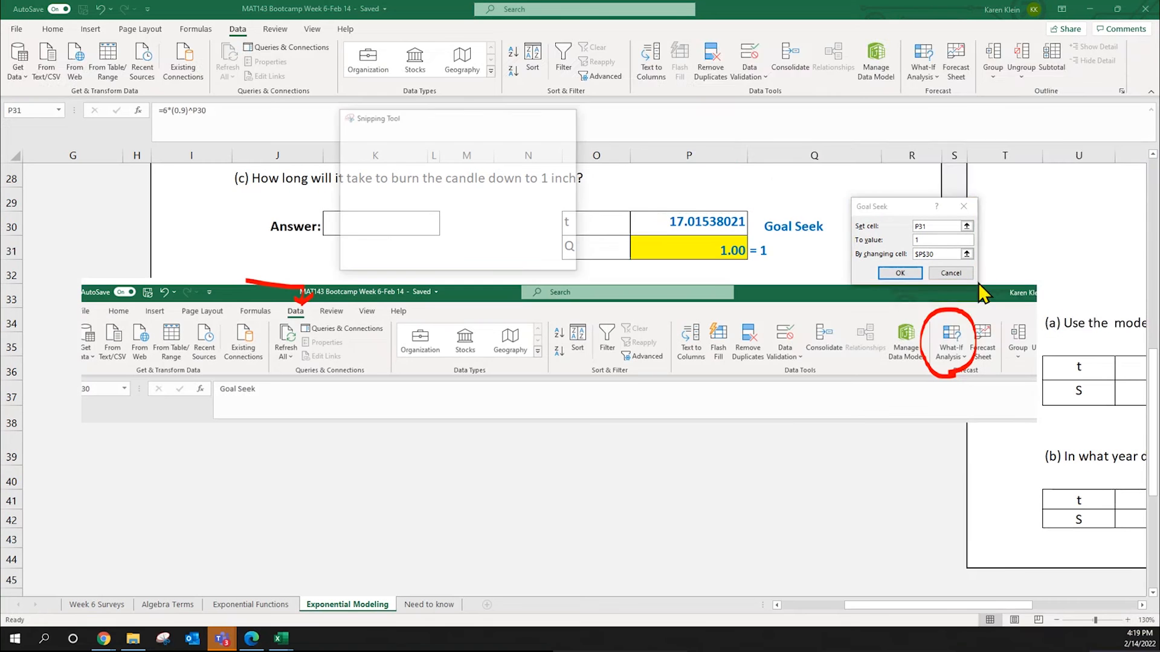
Step: Cancel Goal Seek, then paste the completed dialog snip and position it below the ribbon picture, around rows 39 to 44
{"action": "left_click", "coordinate": [572, 495]}
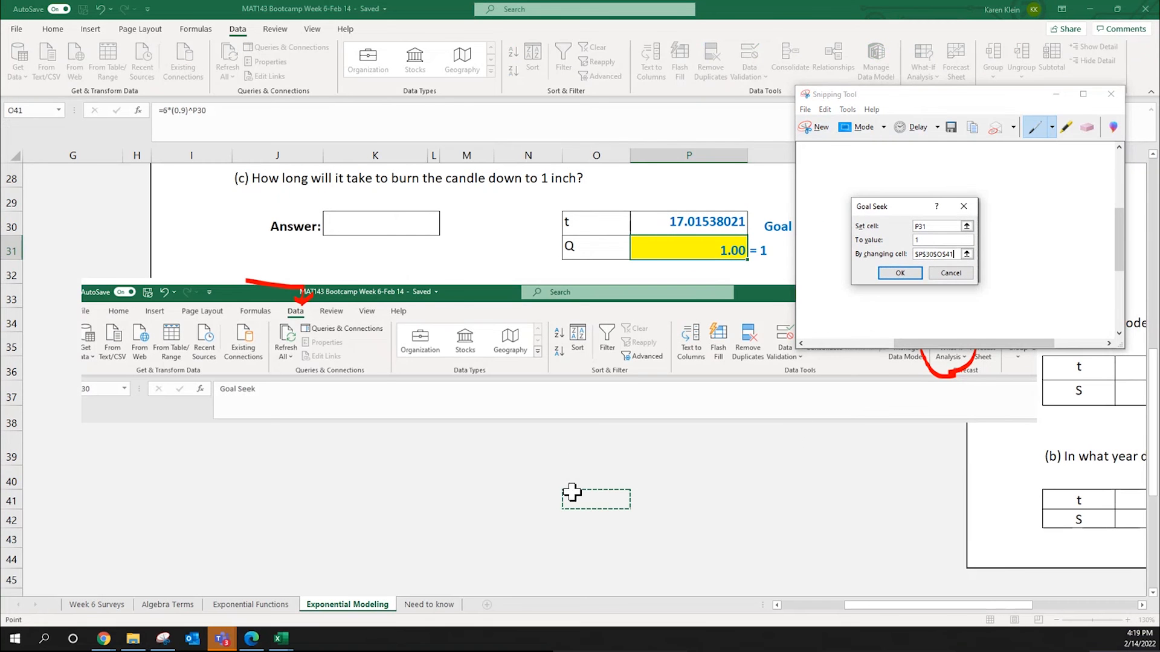
{"action": "left_click", "coordinate": [970, 275]}
{"action": "left_click", "coordinate": [482, 477]}
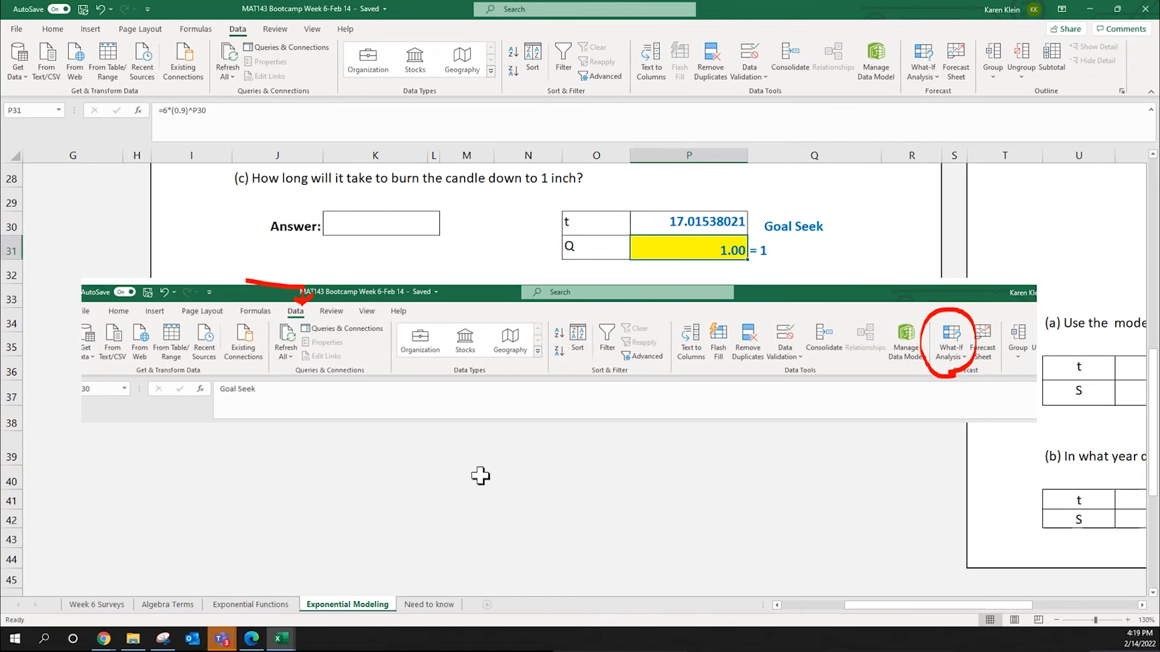
{"action": "key", "text": "ctrl+v"}
{"action": "left_click_drag", "start_coordinate": [704, 243], "coordinate": [527, 454]}
{"action": "left_click", "coordinate": [786, 474]}
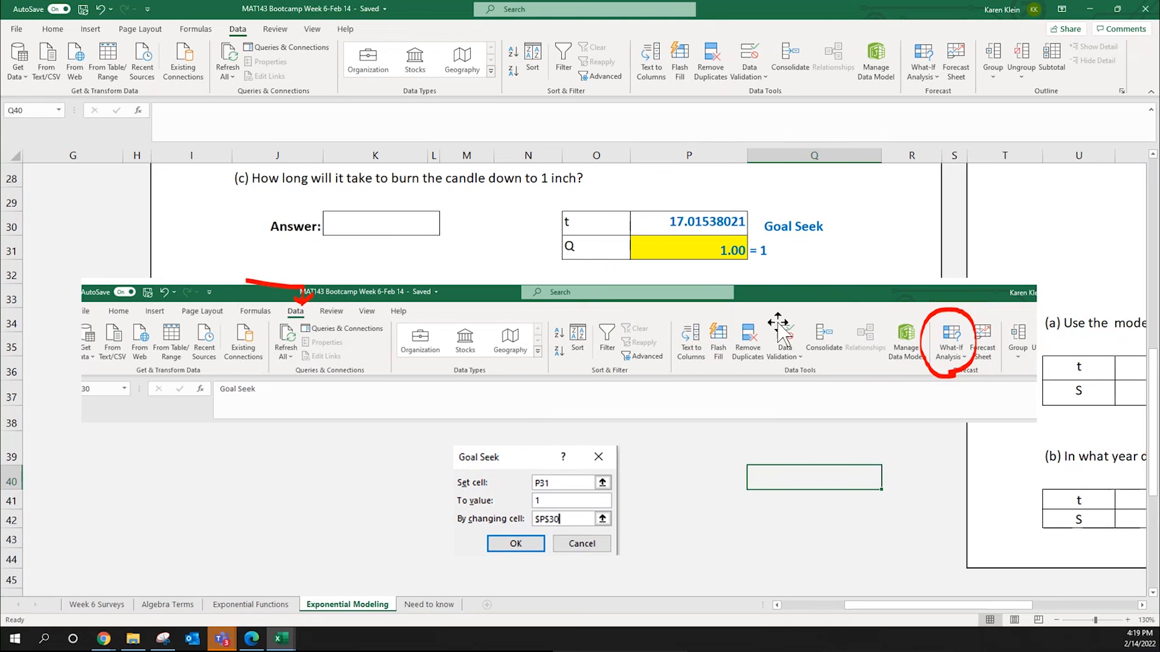
Step: Enter "17.02 hours" as the part (c) answer in K30
{"action": "left_click", "coordinate": [385, 227]}
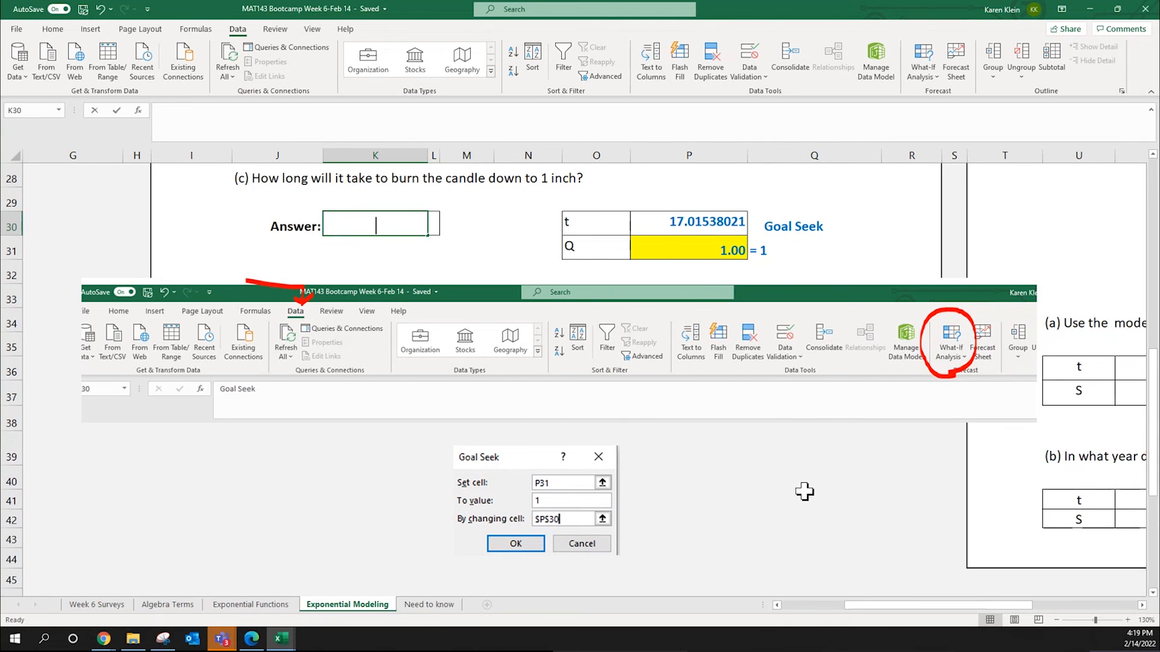
{"action": "type", "text": "17.02 hours"}
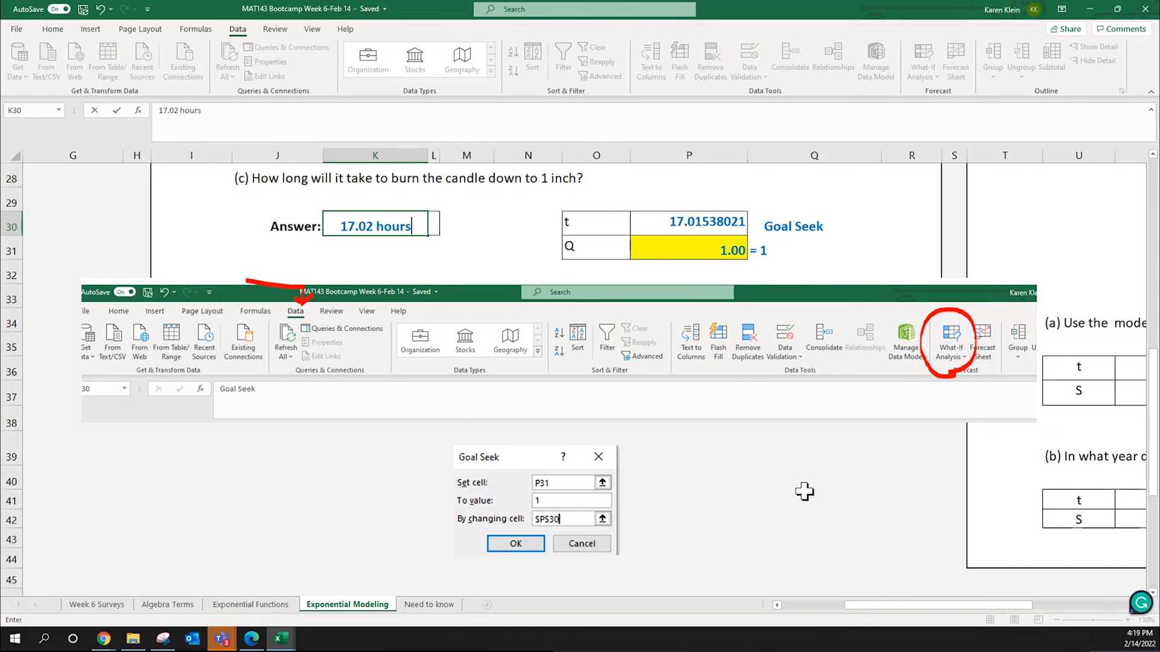
{"action": "key", "text": "Return"}
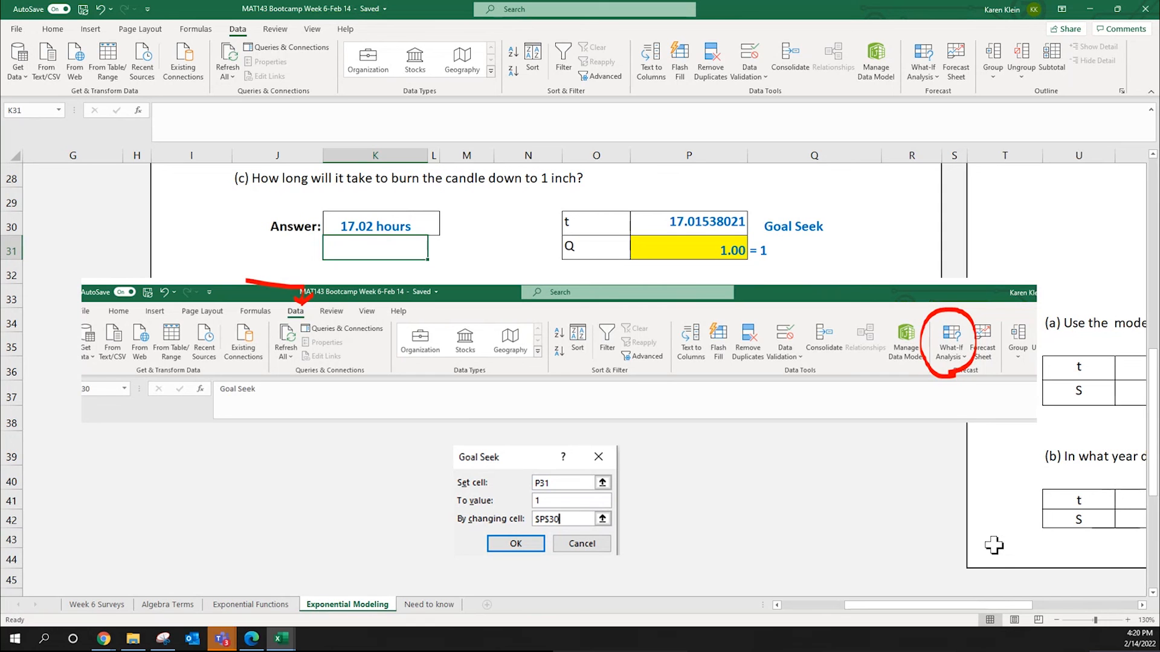
Step: Change the note in Q30 to read "Excel: Goal Seek"
{"action": "left_click", "coordinate": [793, 225]}
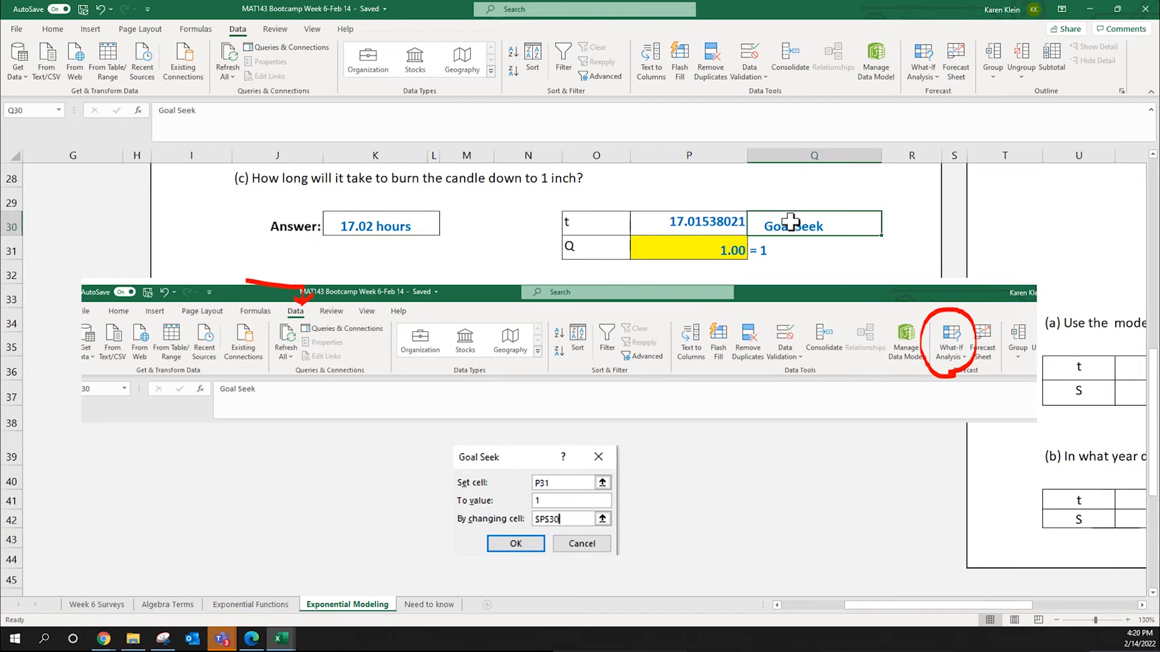
{"action": "left_click", "coordinate": [159, 111]}
{"action": "type", "text": "Excel:"}
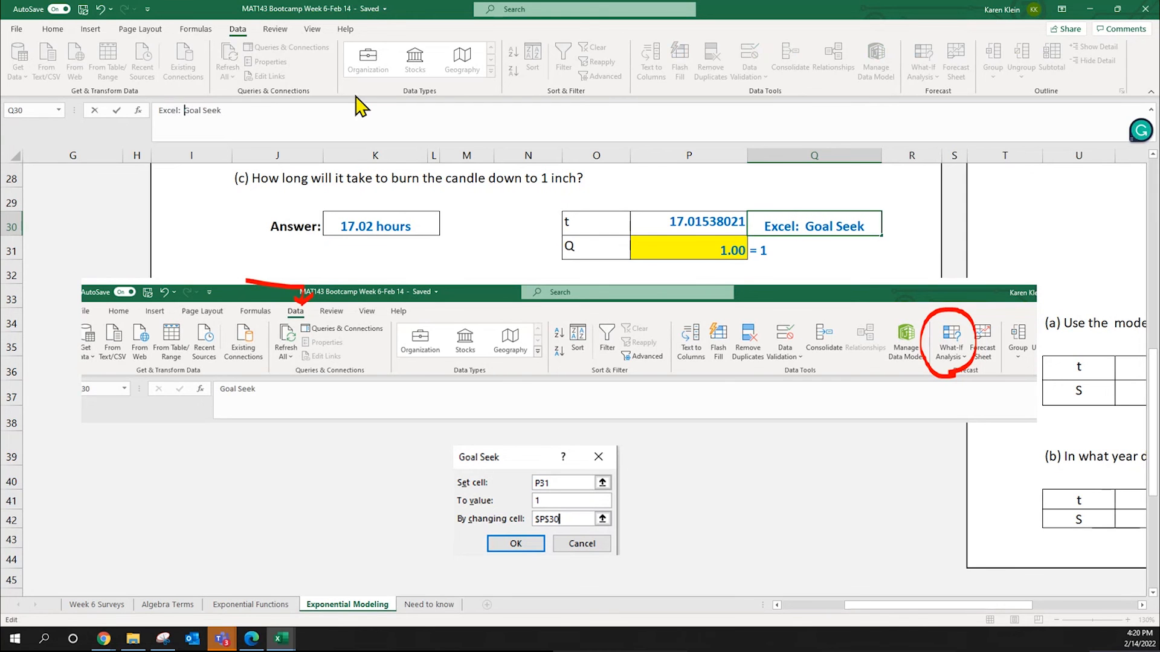
{"action": "key", "text": "Return"}
Step: Move the ribbon picture and the Goal Seek dialog picture slightly upward, closer to the part (c) table
{"action": "left_click", "coordinate": [784, 498]}
{"action": "left_click_drag", "start_coordinate": [772, 291], "coordinate": [772, 278]}
{"action": "left_click_drag", "start_coordinate": [513, 465], "coordinate": [515, 437]}
{"action": "left_click", "coordinate": [741, 478]}
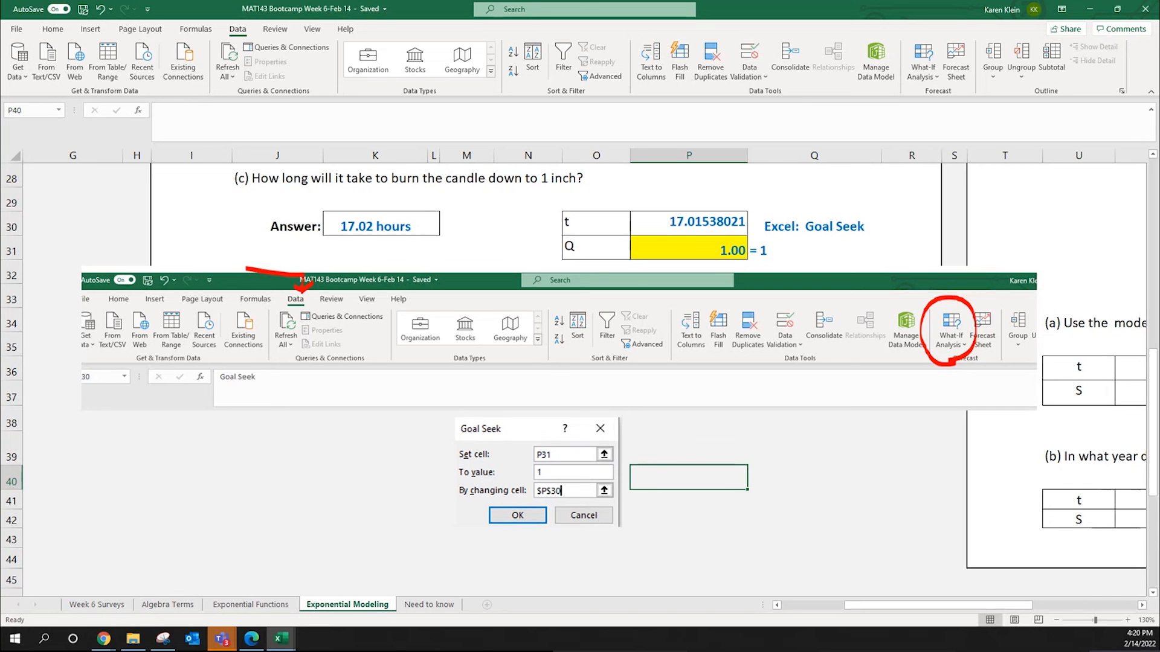
Step: Inspect the formula in the Q cell, P31, and its reference to the t cell, leaving it unedited
{"action": "left_click", "coordinate": [734, 250]}
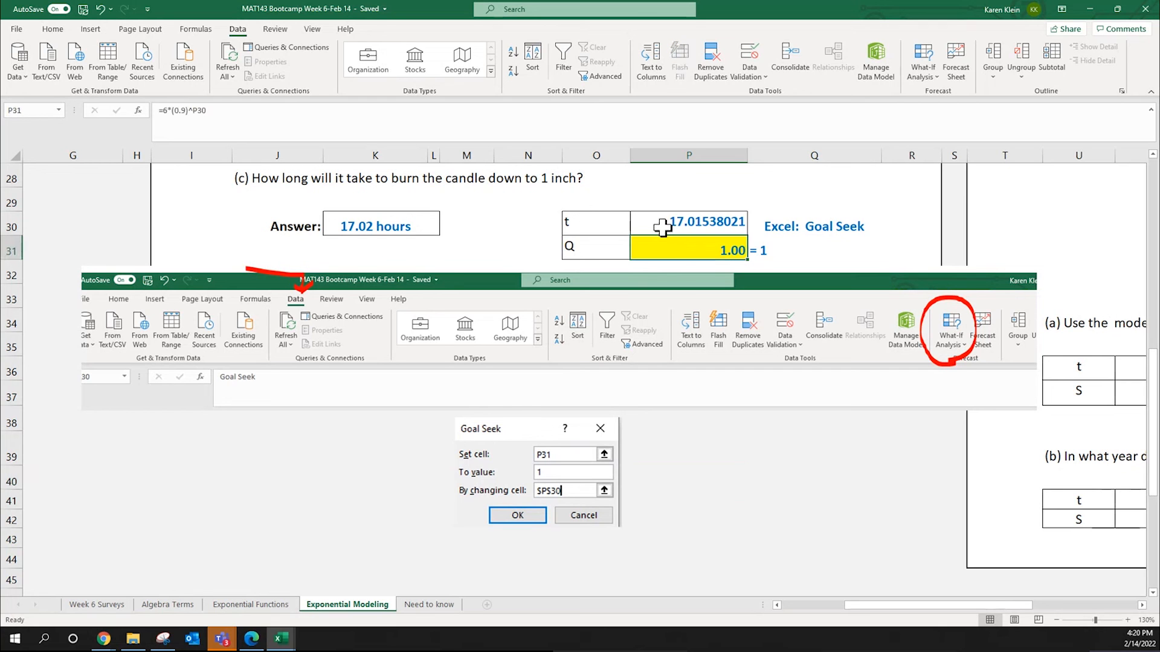
{"action": "left_click", "coordinate": [213, 110]}
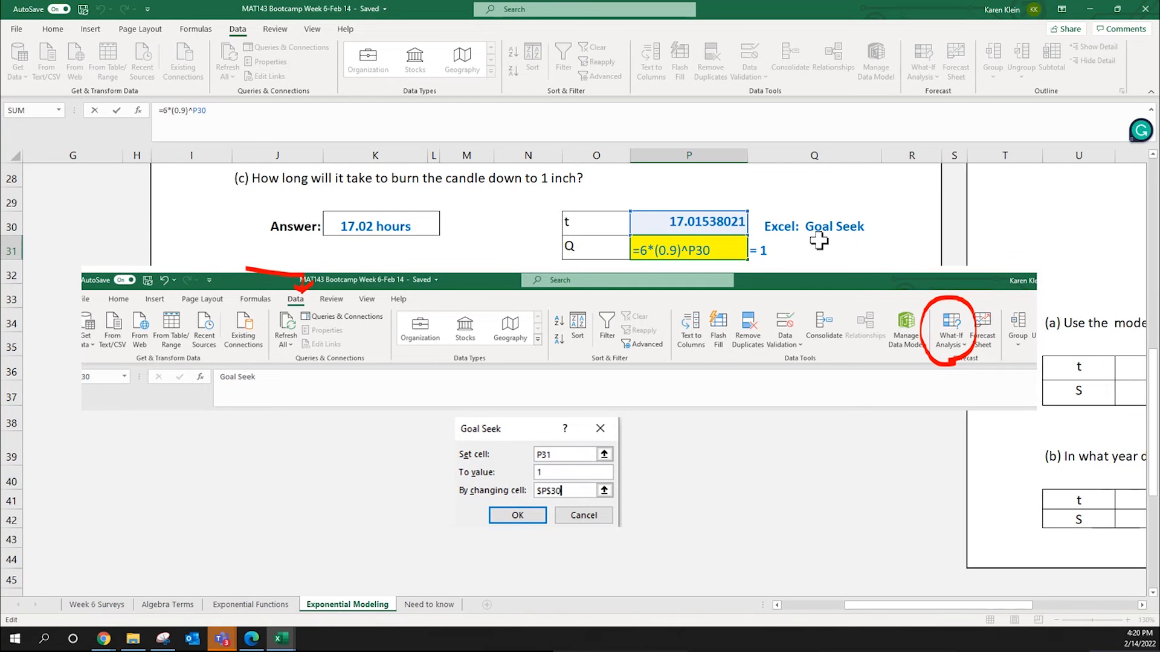
{"action": "key", "text": "Return"}
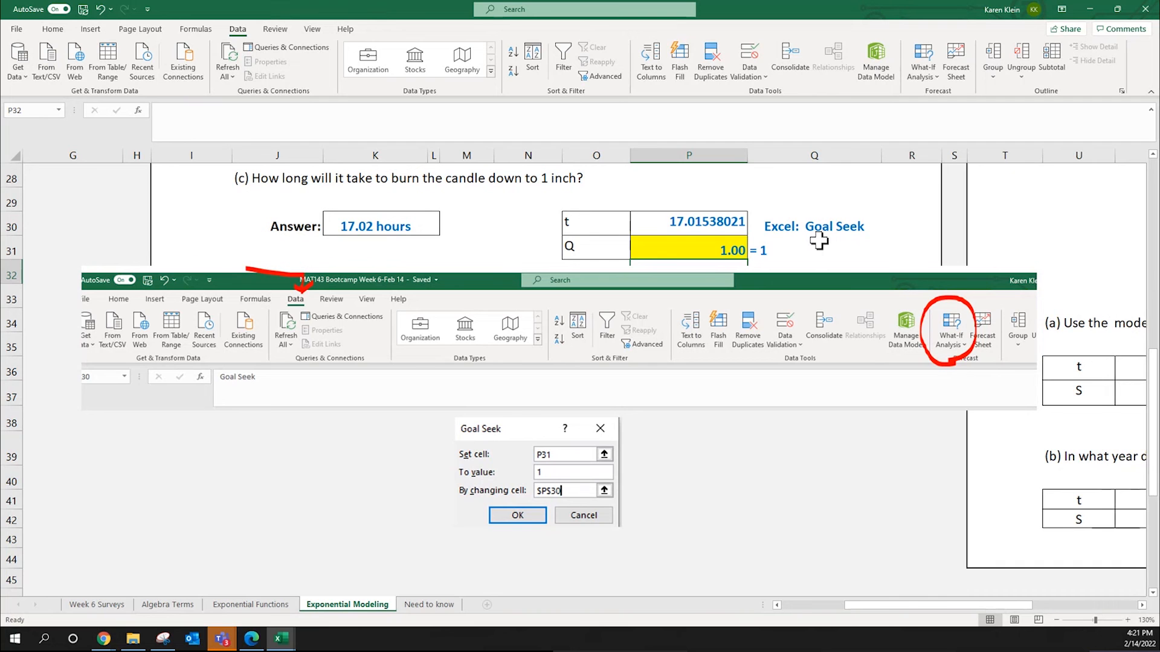
Step: Reset t in P30 to 0 and rerun Goal Seek to bring P31 to 1 by changing P30
{"action": "left_click", "coordinate": [691, 221]}
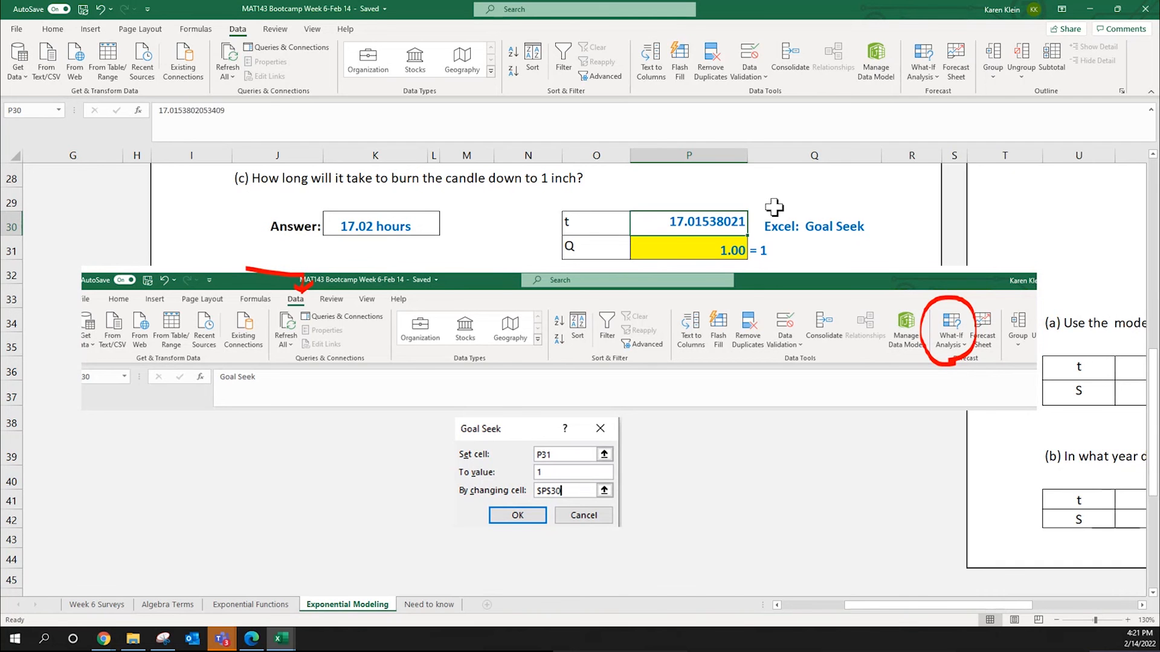
{"action": "type", "text": "0"}
{"action": "key", "text": "Return"}
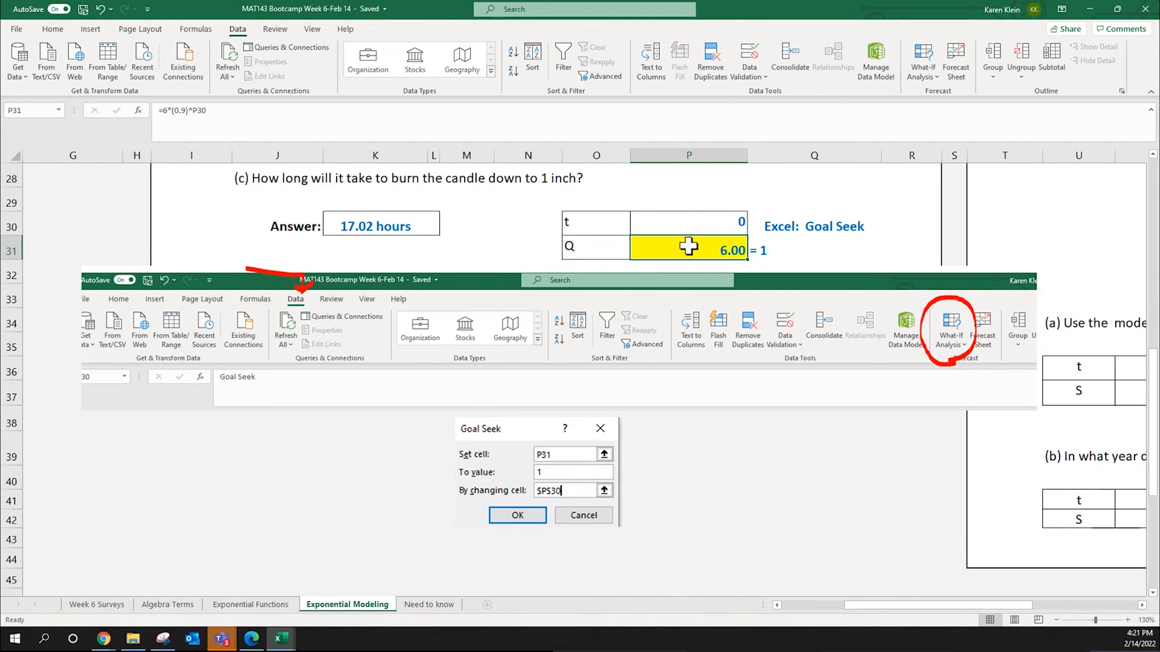
{"action": "left_click", "coordinate": [923, 60]}
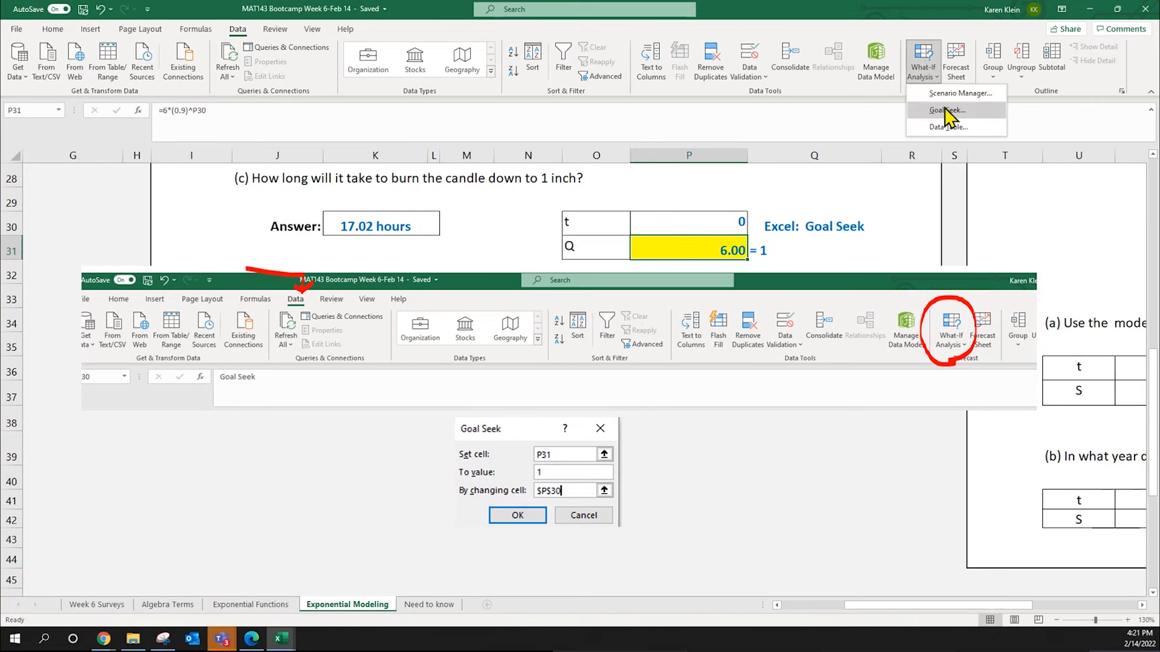
{"action": "left_click", "coordinate": [947, 110]}
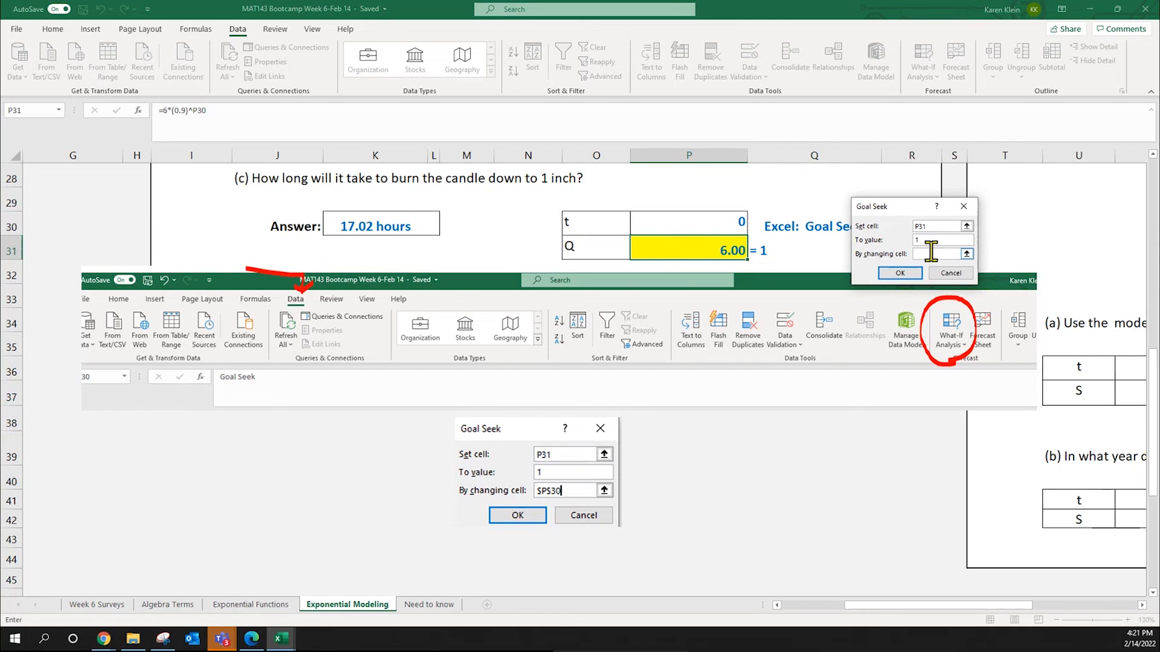
{"action": "left_click", "coordinate": [725, 225]}
{"action": "left_click", "coordinate": [901, 273]}
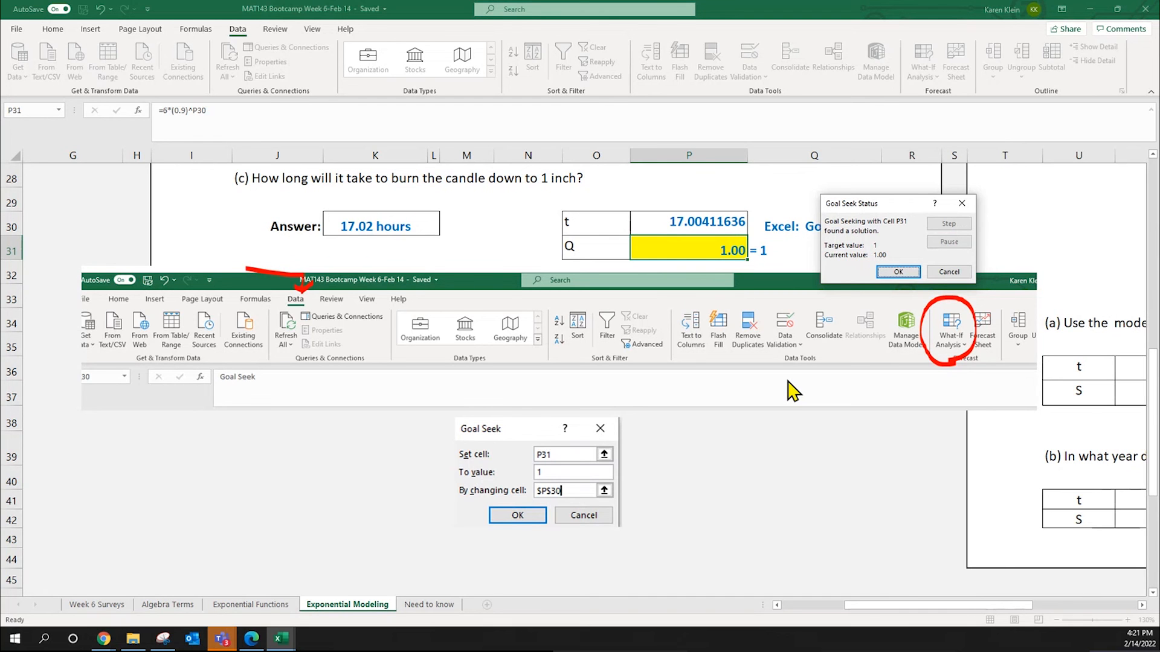
{"action": "left_click", "coordinate": [897, 270]}
Step: Change the part (c) answer in K30 to "17.00 hours"
{"action": "left_click", "coordinate": [377, 237]}
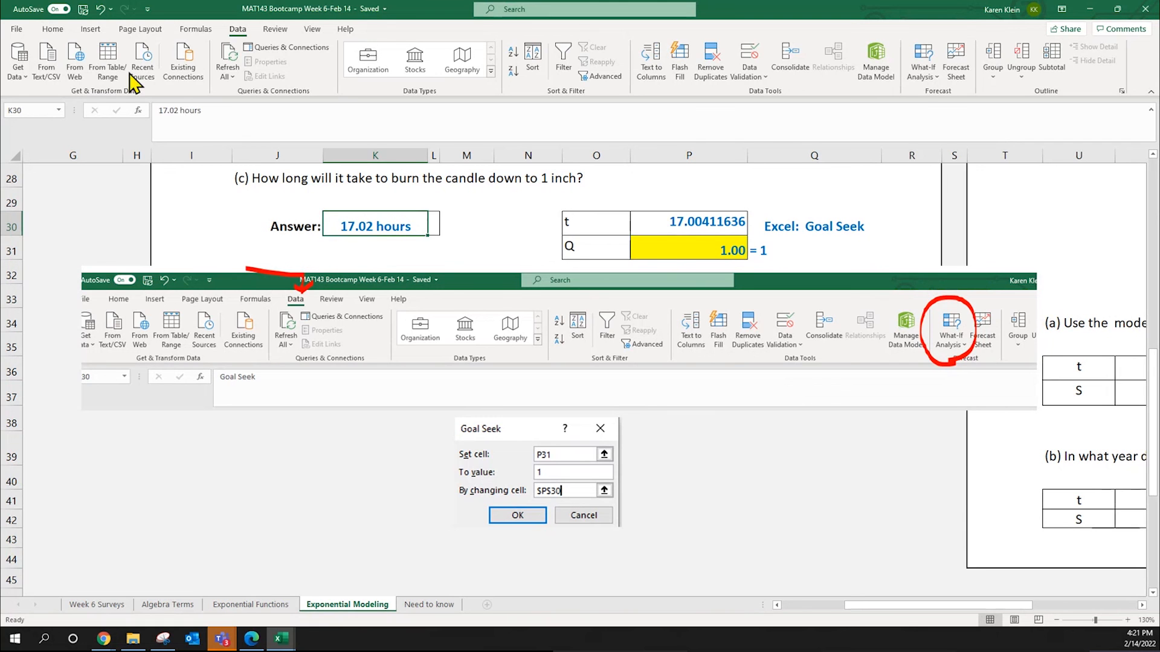
{"action": "left_click", "coordinate": [180, 110]}
{"action": "key", "text": "BackSpace"}
{"action": "type", "text": "0"}
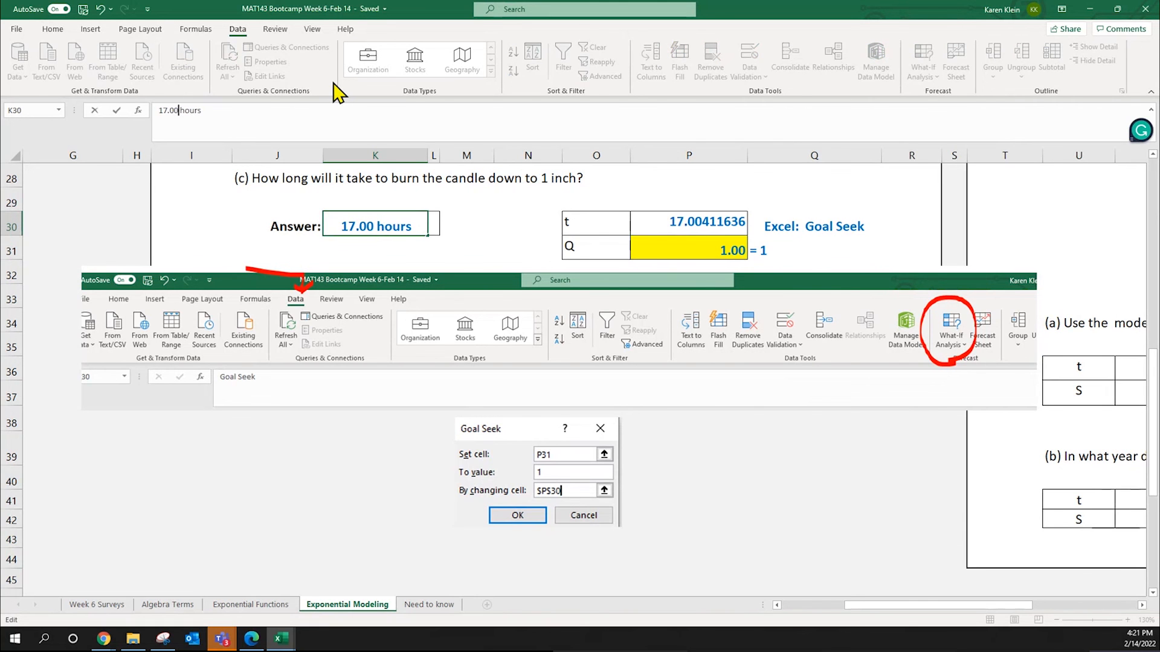
{"action": "key", "text": "Return"}
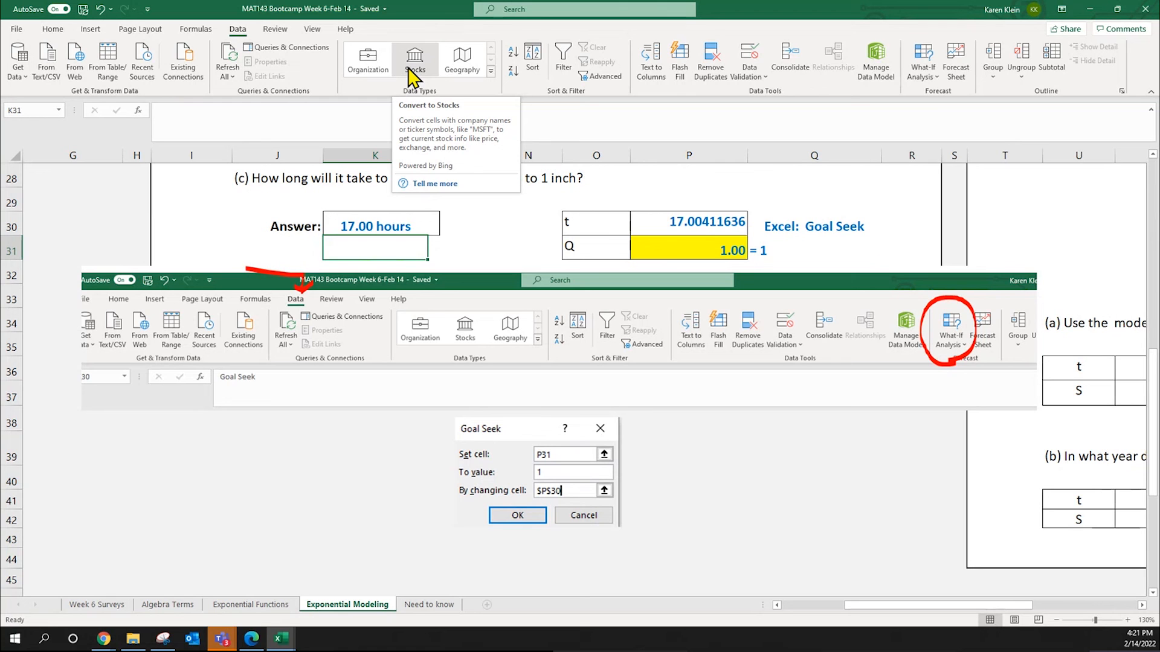
{"action": "left_click", "coordinate": [734, 499]}
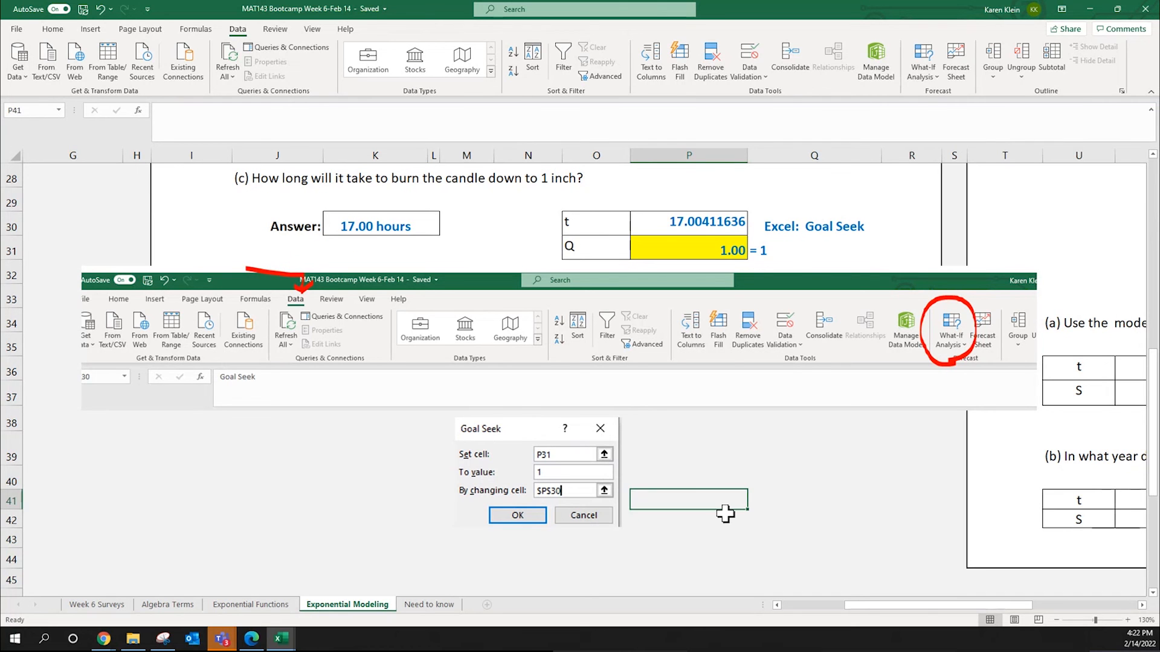
Step: Correct the end of the You Try #2 instructions to read "values below in context of the problem."
{"action": "scroll", "coordinate": [888, 426], "scroll_direction": "up", "scroll_amount": 4}
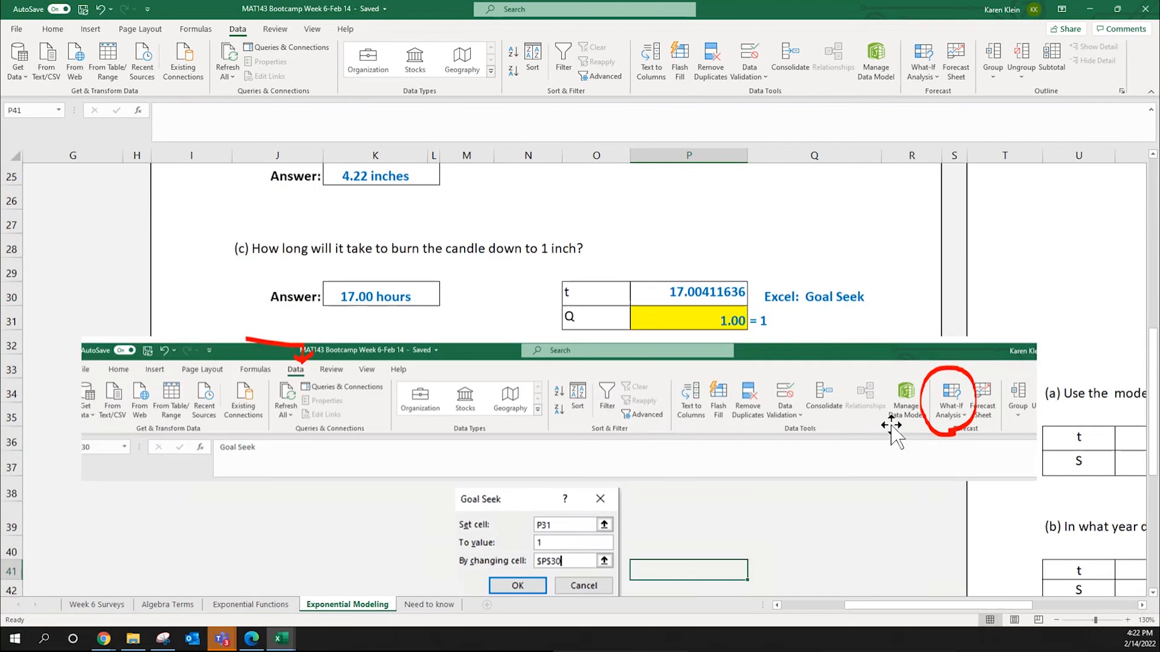
{"action": "left_click_drag", "start_coordinate": [885, 604], "coordinate": [990, 619]}
{"action": "scroll", "coordinate": [994, 496], "scroll_direction": "up", "scroll_amount": 5}
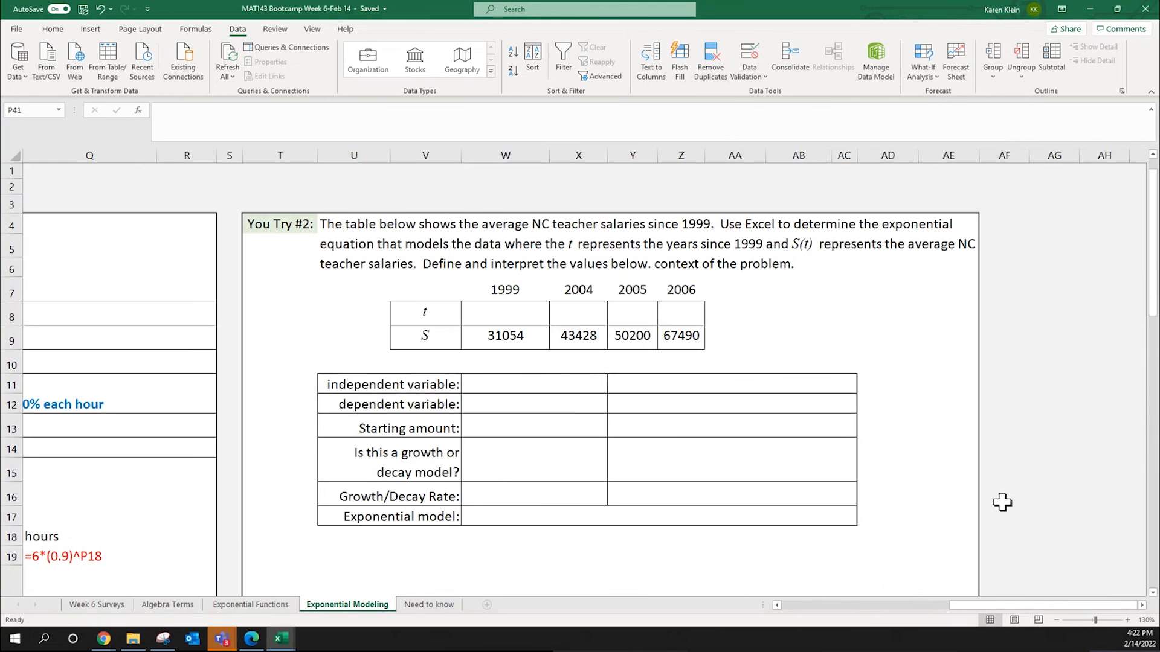
{"action": "left_click", "coordinate": [969, 465]}
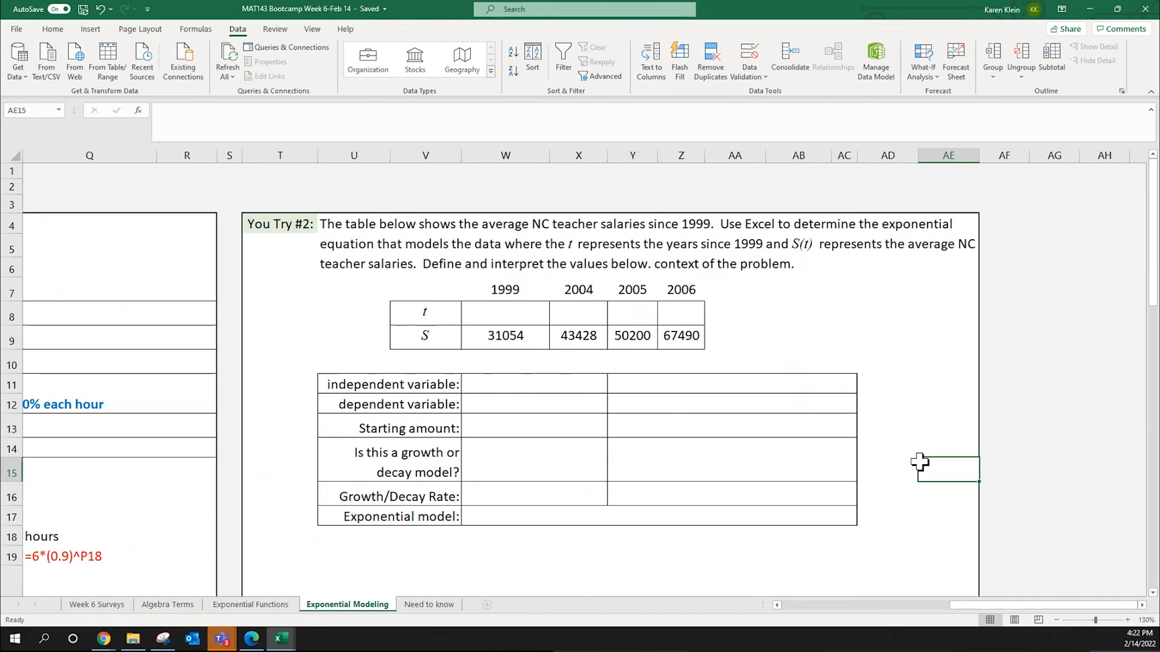
{"action": "left_click", "coordinate": [423, 260]}
{"action": "left_click", "coordinate": [209, 118]}
{"action": "type", "text": "on"}
{"action": "key", "text": "Delete"}
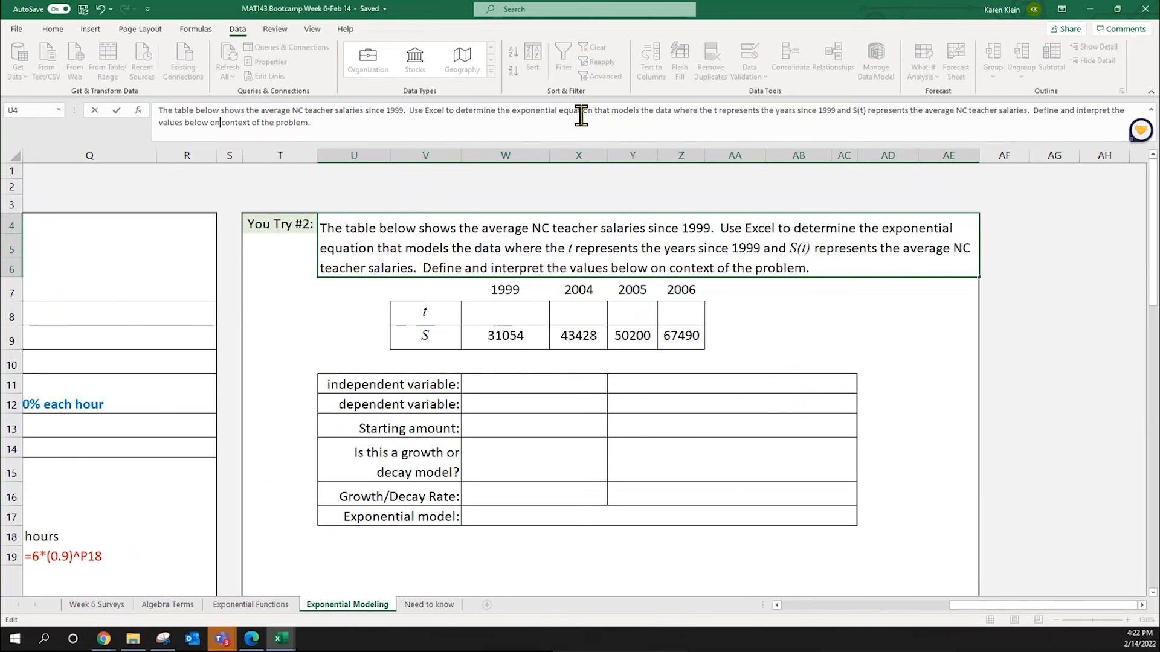
{"action": "key", "text": "BackSpace"}
{"action": "key", "text": "BackSpace"}
{"action": "type", "text": "in"}
{"action": "key", "text": "Return"}
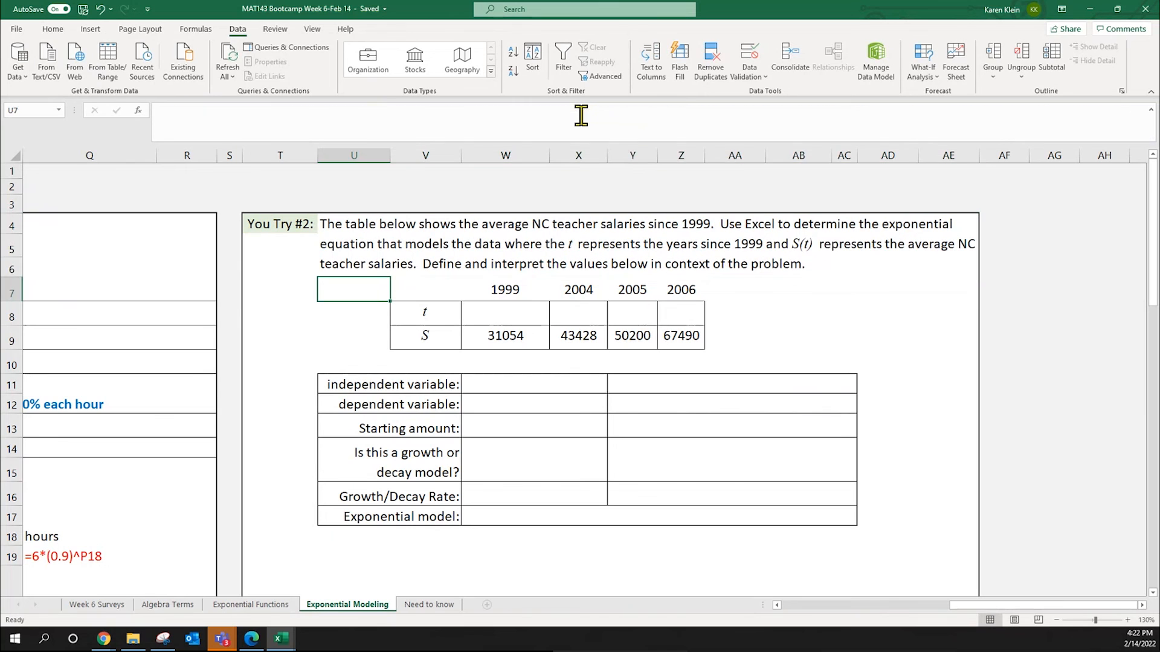
{"action": "left_click", "coordinate": [739, 476]}
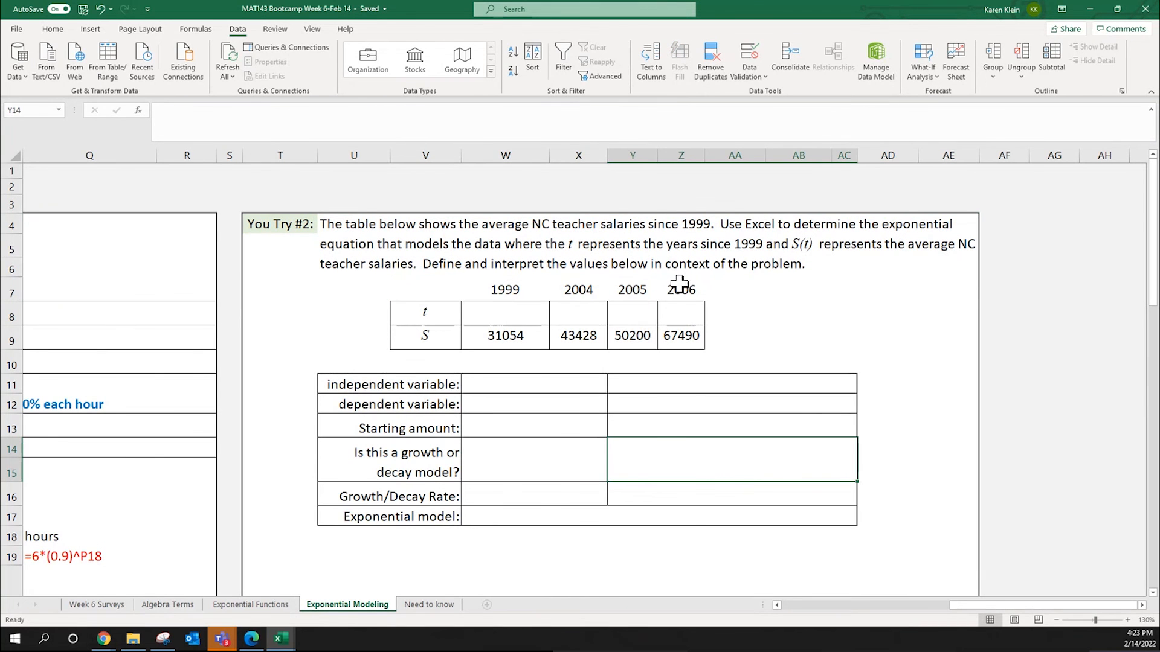
Step: In the t row of the salary table, enter 0 for 1999 and the formula =X7-W7 for 2004
{"action": "left_click", "coordinate": [501, 311]}
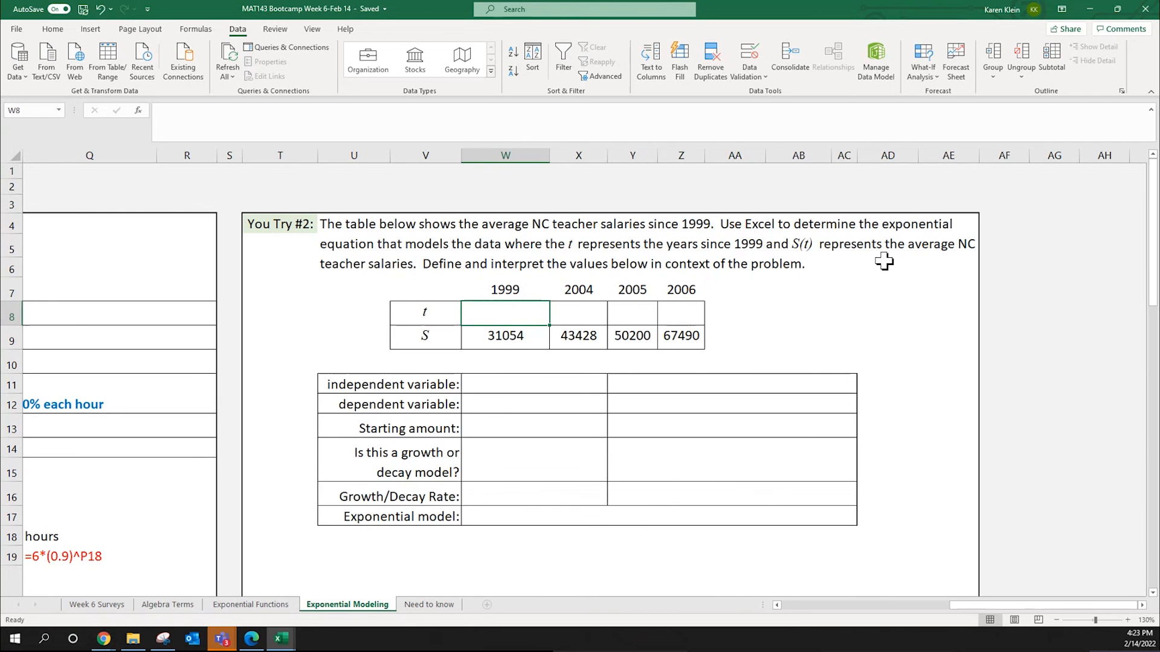
{"action": "type", "text": "0"}
{"action": "key", "text": "Tab"}
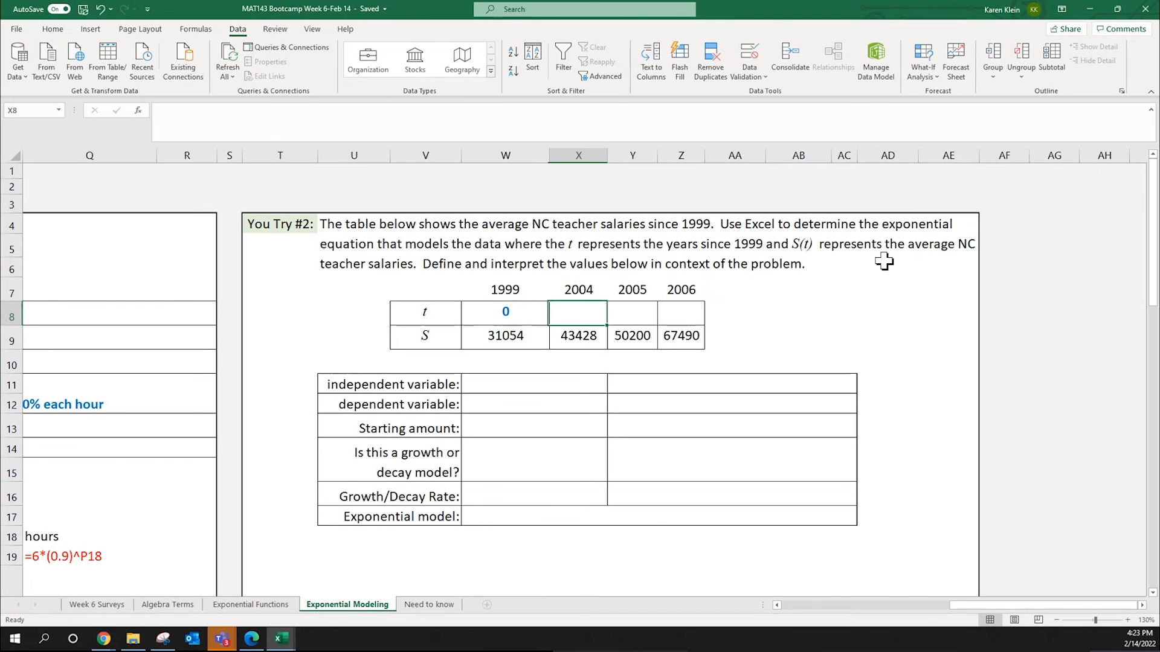
{"action": "type", "text": "="}
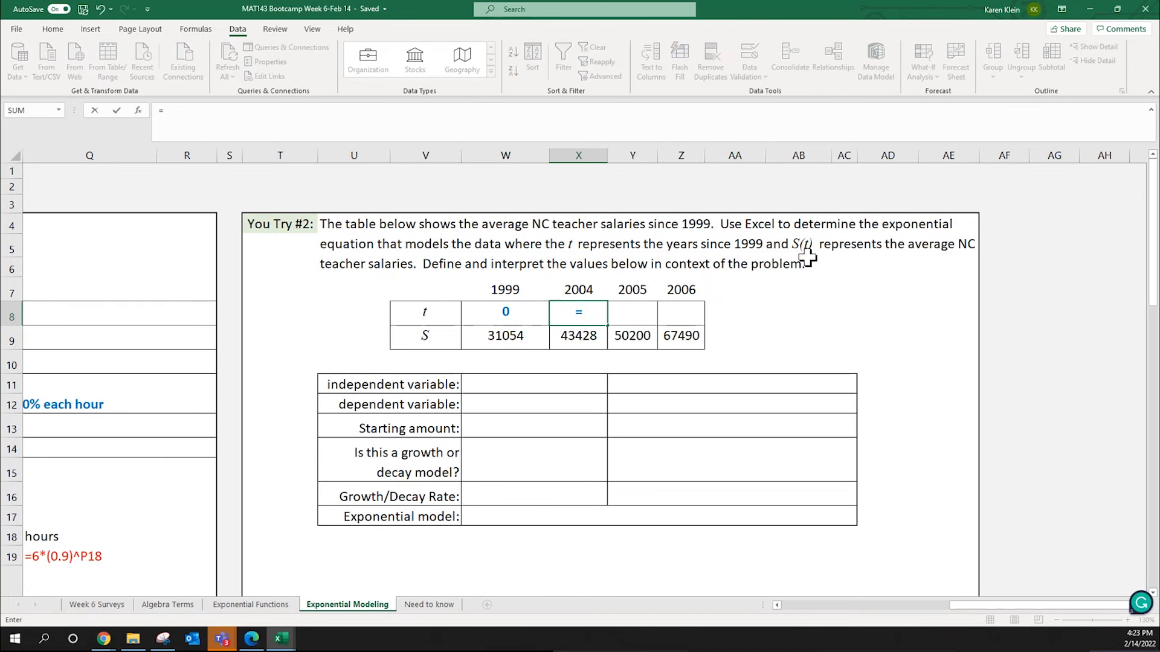
{"action": "left_click", "coordinate": [585, 289]}
{"action": "type", "text": "-"}
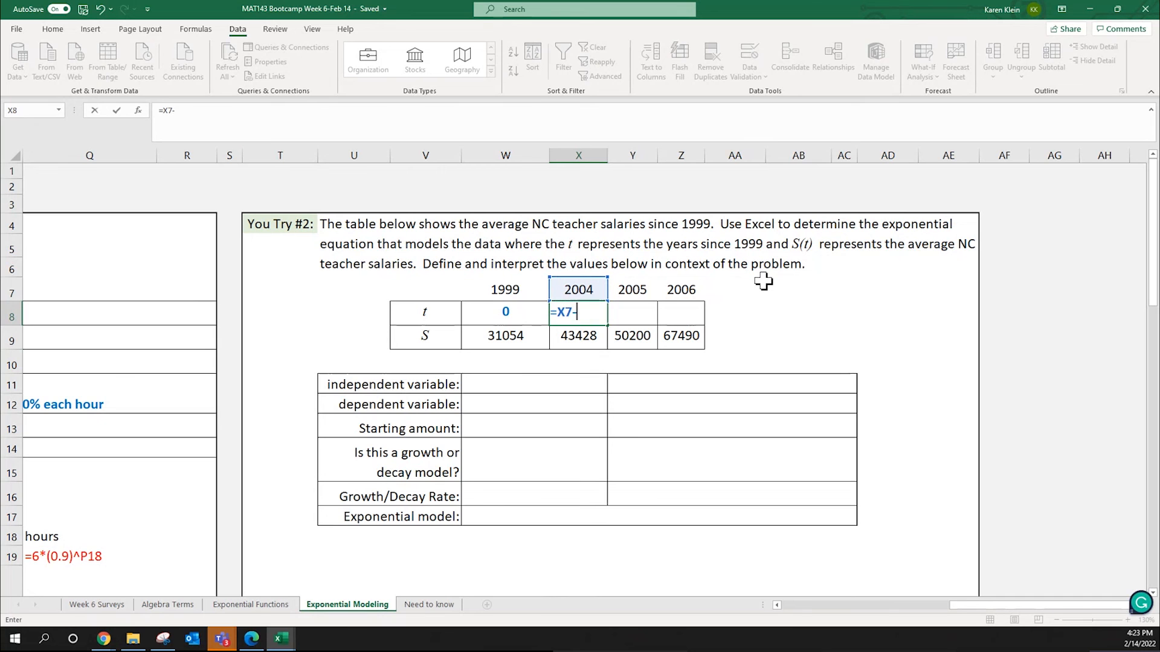
{"action": "left_click", "coordinate": [506, 289]}
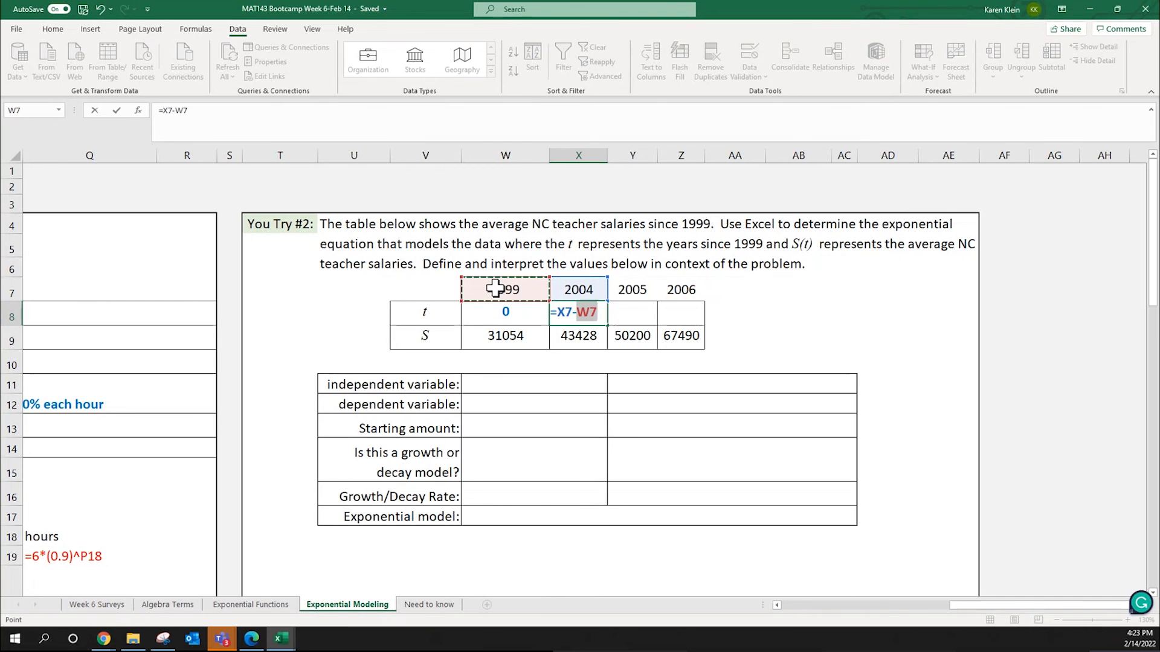
{"action": "key", "text": "Return"}
Step: Calculate t for 2005 in Y8 with the formula =Y7-W7
{"action": "left_click", "coordinate": [633, 315]}
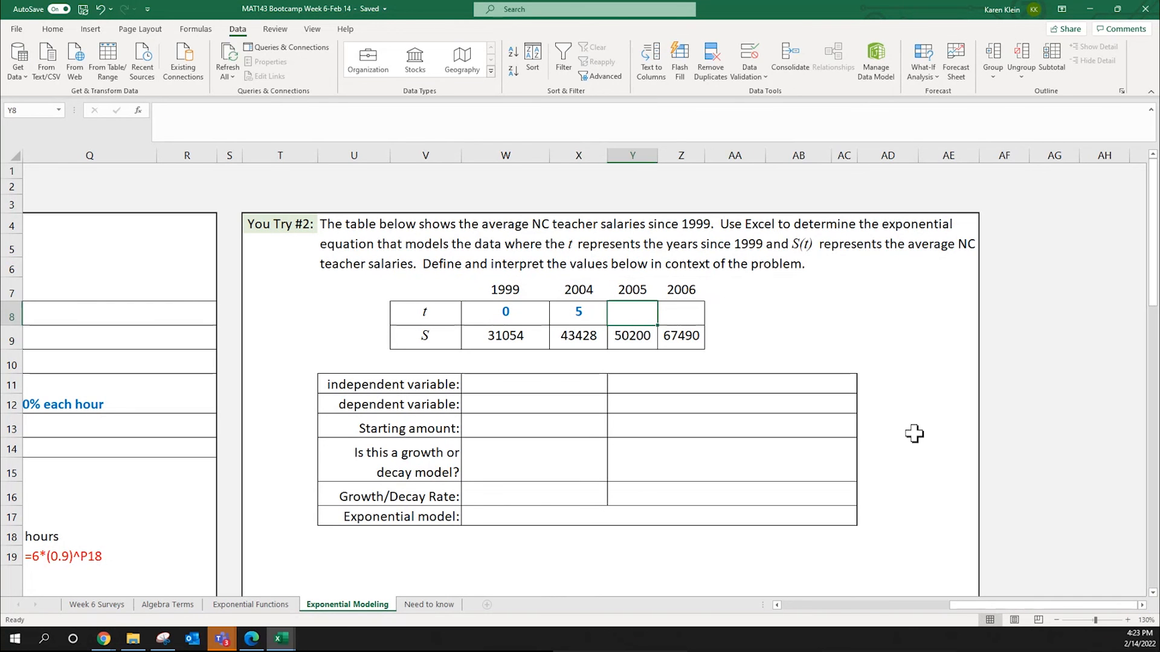
{"action": "type", "text": "="}
{"action": "left_click", "coordinate": [629, 290]}
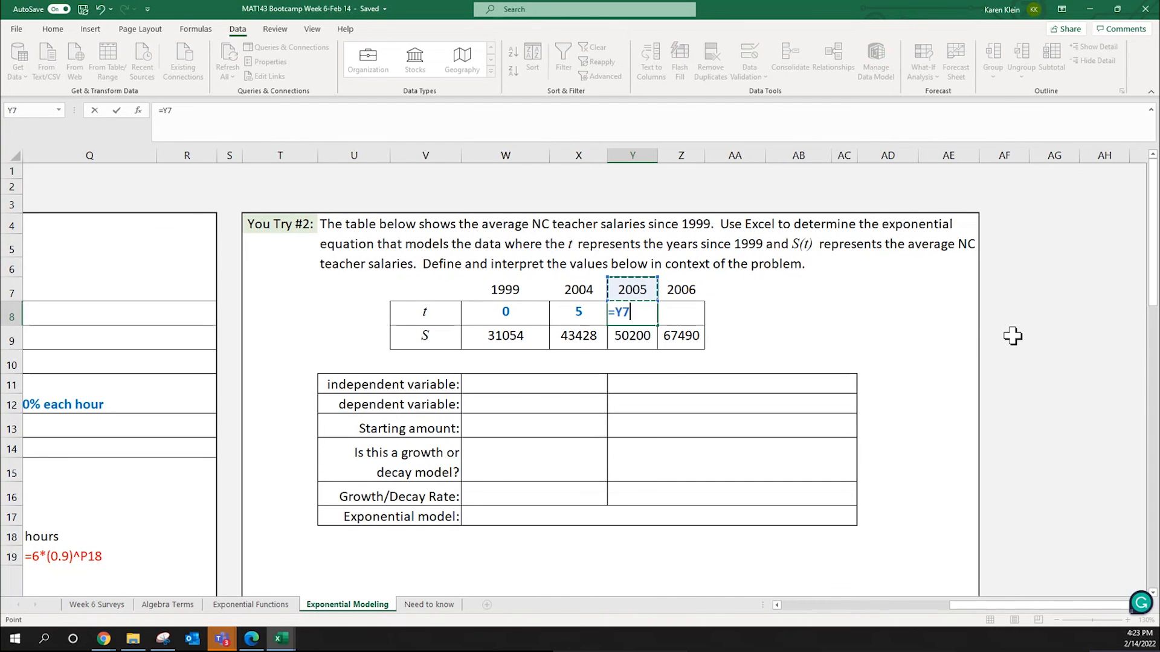
{"action": "type", "text": "-"}
{"action": "left_click", "coordinate": [539, 284]}
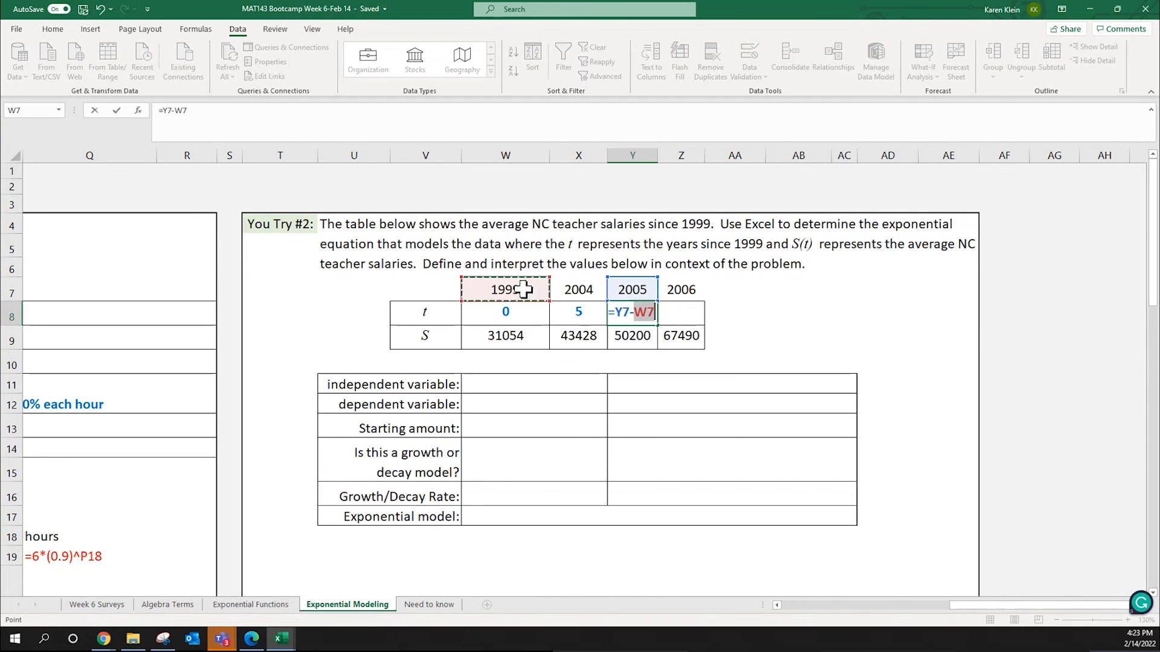
{"action": "key", "text": "Return"}
Step: Calculate t for 2006 in Z8 by subtracting the 1999 cell, W7, from Z7
{"action": "left_click", "coordinate": [679, 311]}
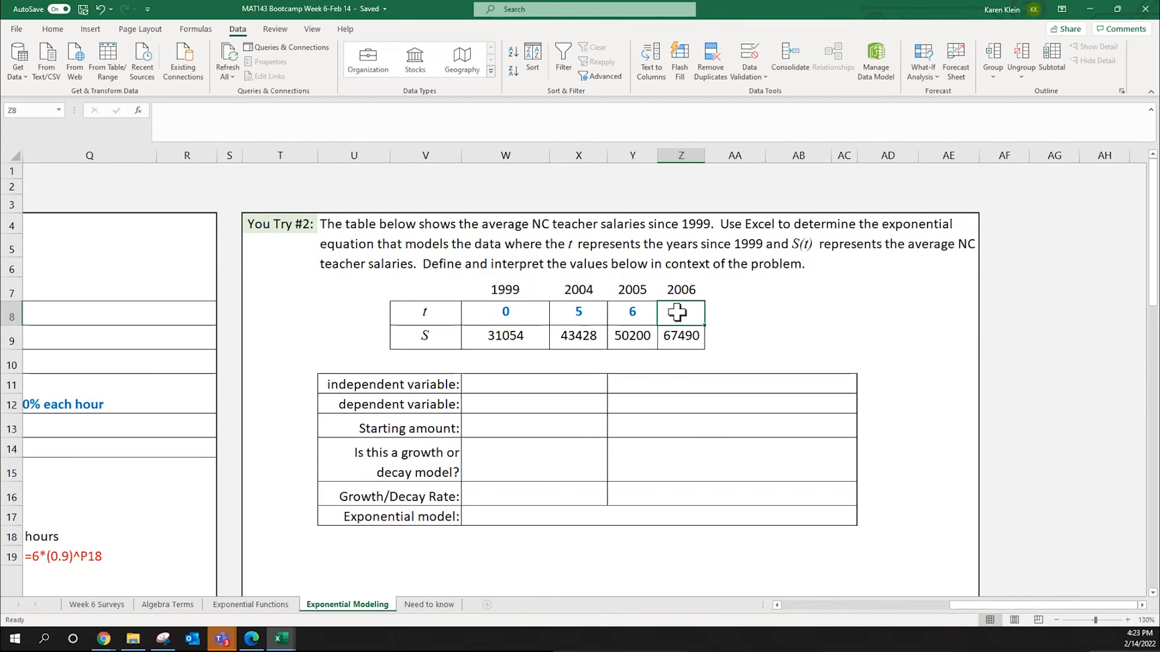
{"action": "type", "text": "="}
{"action": "left_click", "coordinate": [690, 289]}
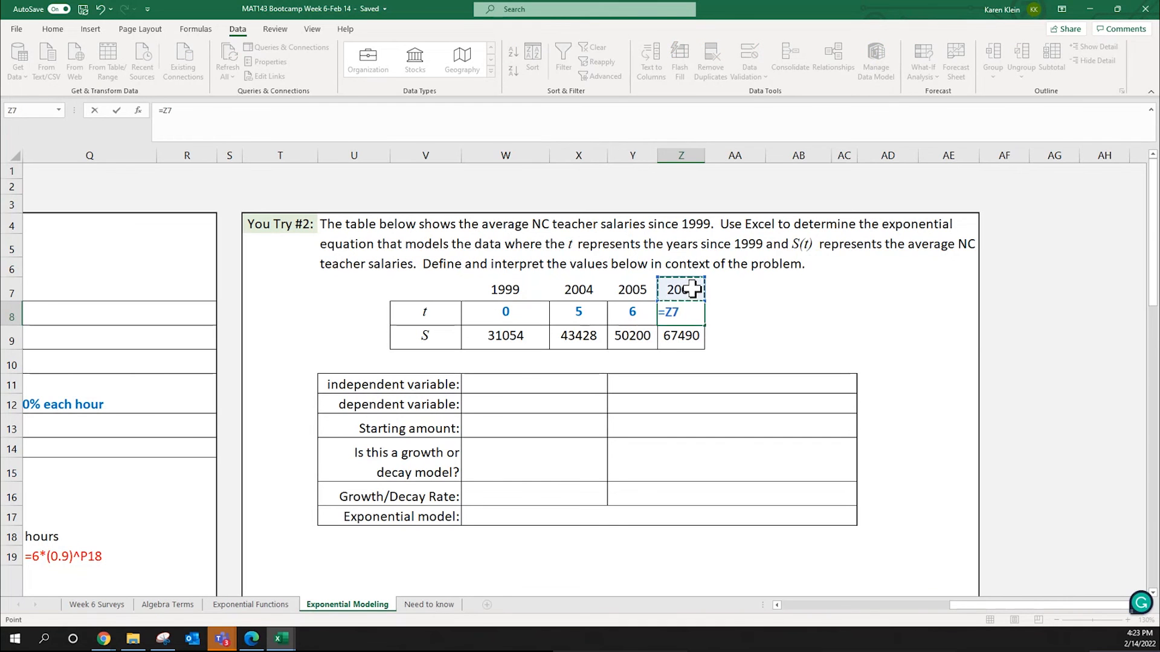
{"action": "type", "text": "-"}
{"action": "left_click", "coordinate": [513, 289]}
{"action": "key", "text": "Return"}
{"action": "left_click", "coordinate": [843, 364]}
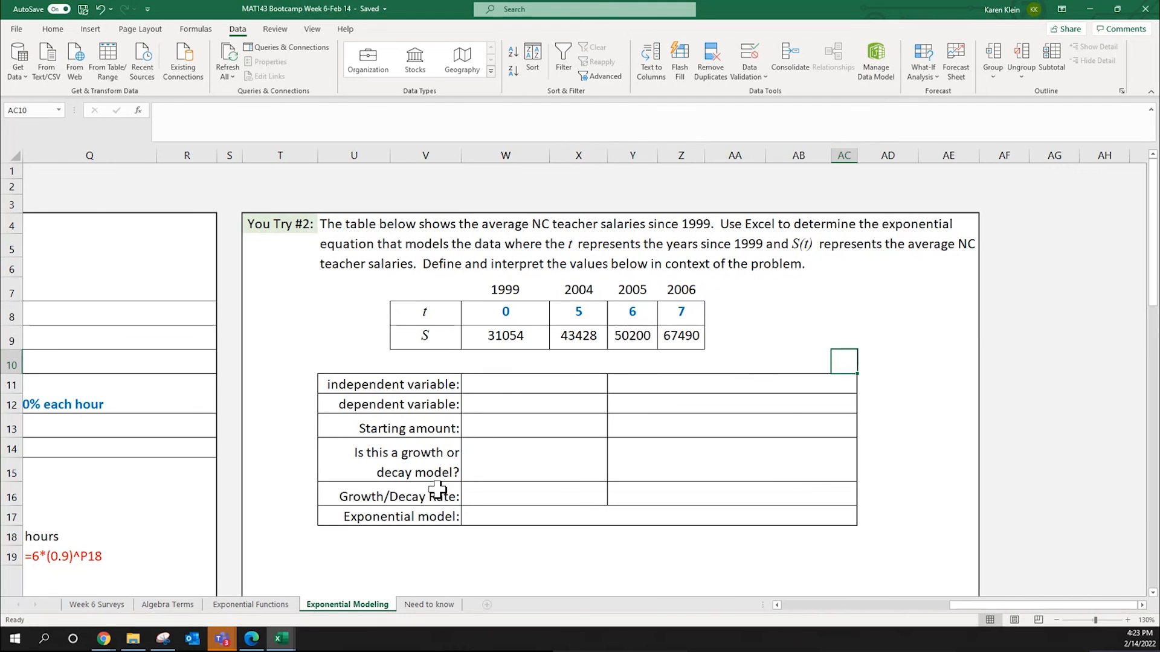
Step: Enter "t" as the independent variable and "S" as the dependent variable in the You Try #2 table
{"action": "left_click", "coordinate": [507, 384]}
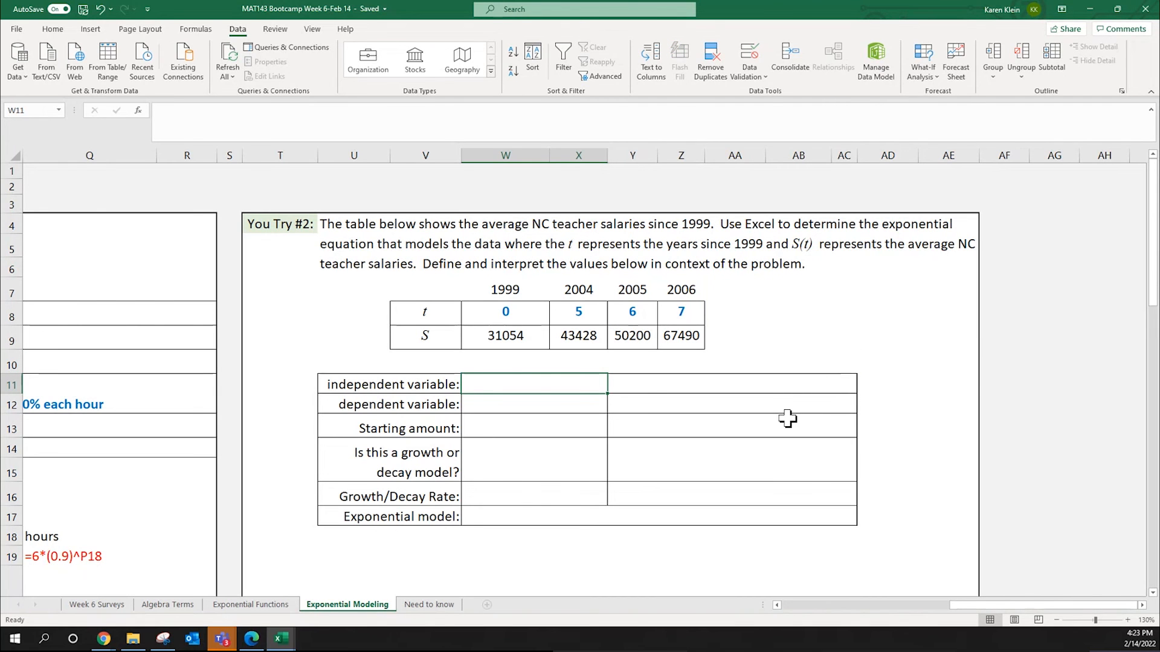
{"action": "type", "text": "t"}
{"action": "key", "text": "Return"}
{"action": "type", "text": "S"}
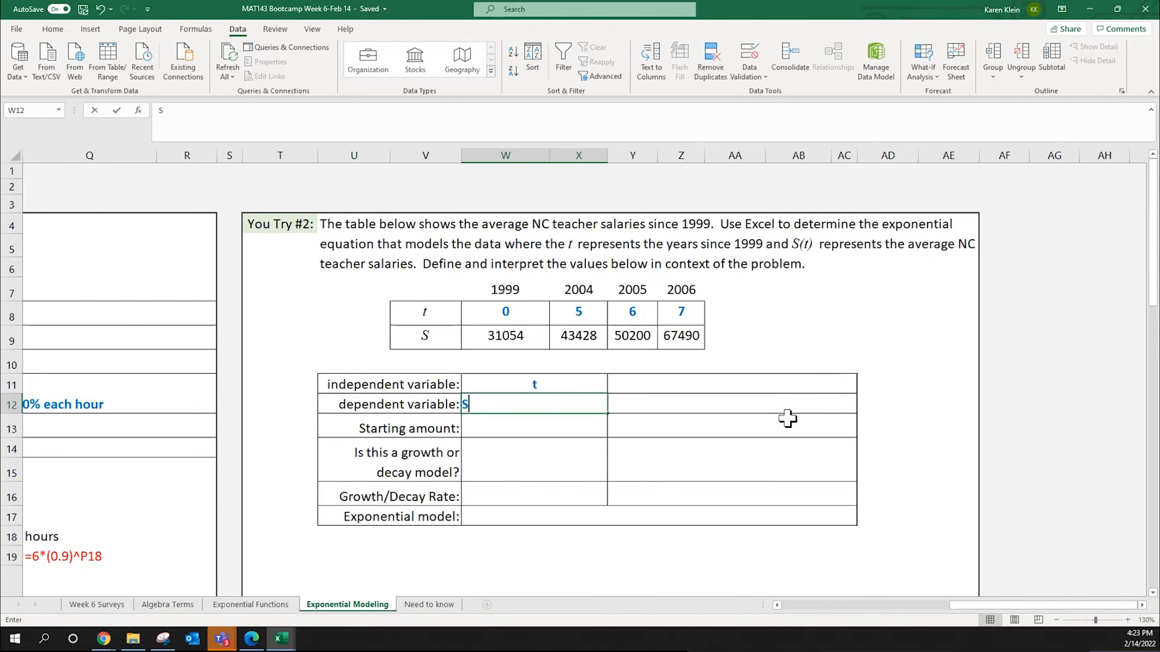
{"action": "key", "text": "Return"}
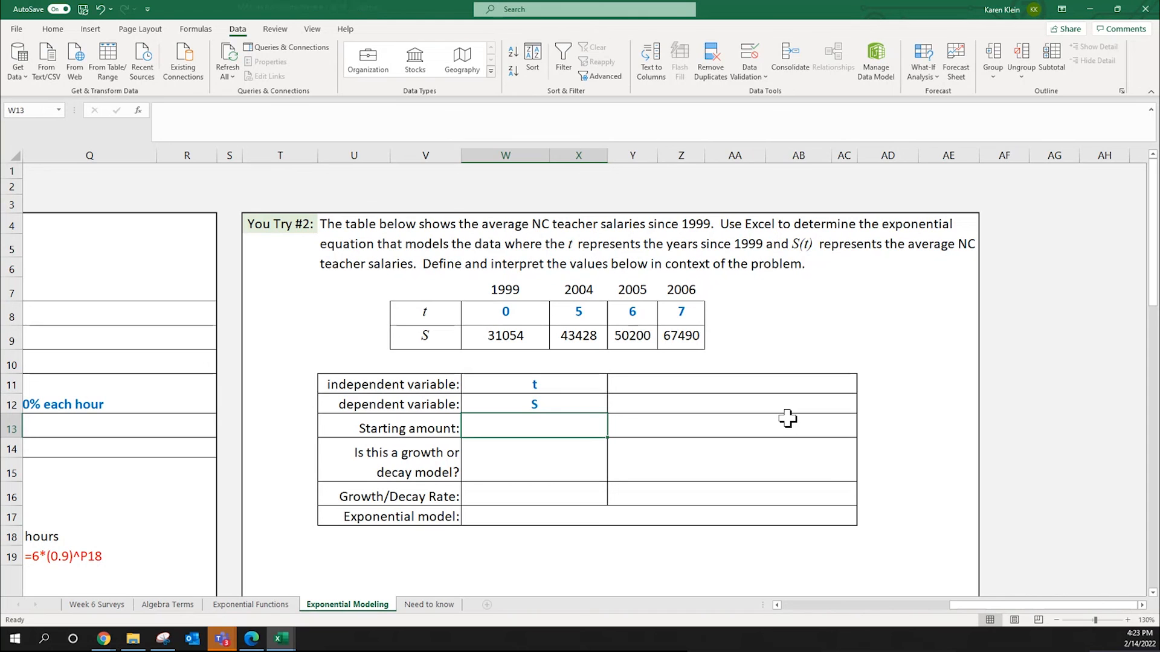
Step: Describe the independent variable in Y11 as "years since 1999"
{"action": "left_click", "coordinate": [787, 418]}
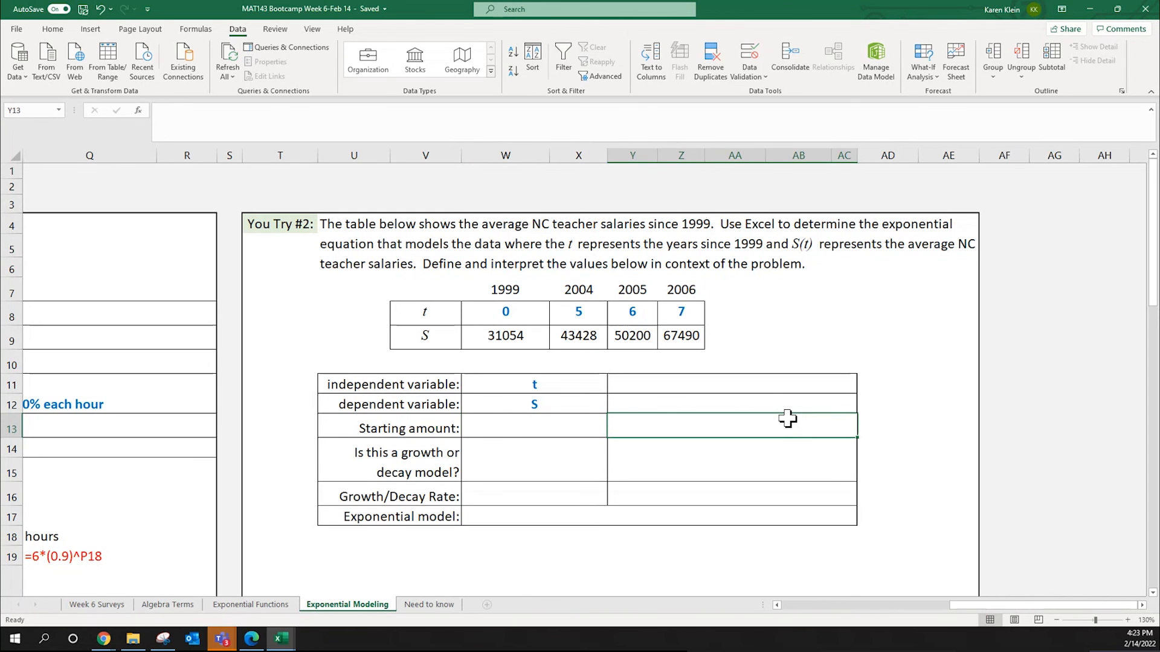
{"action": "key", "text": "Up"}
{"action": "key", "text": "Up"}
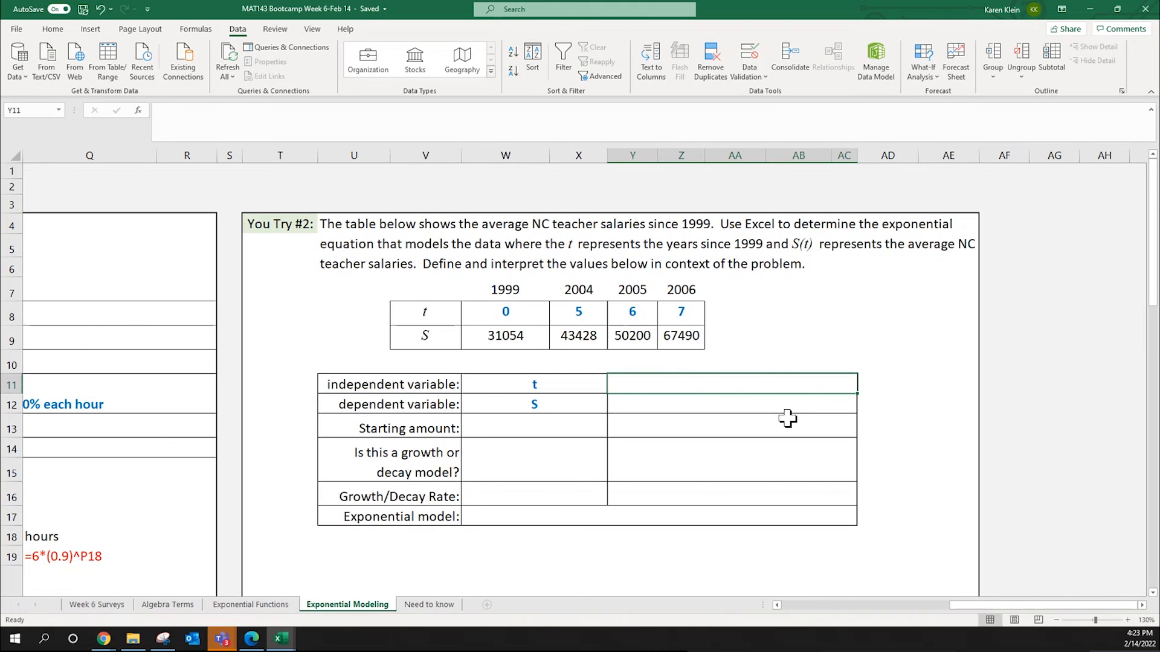
{"action": "type", "text": "time"}
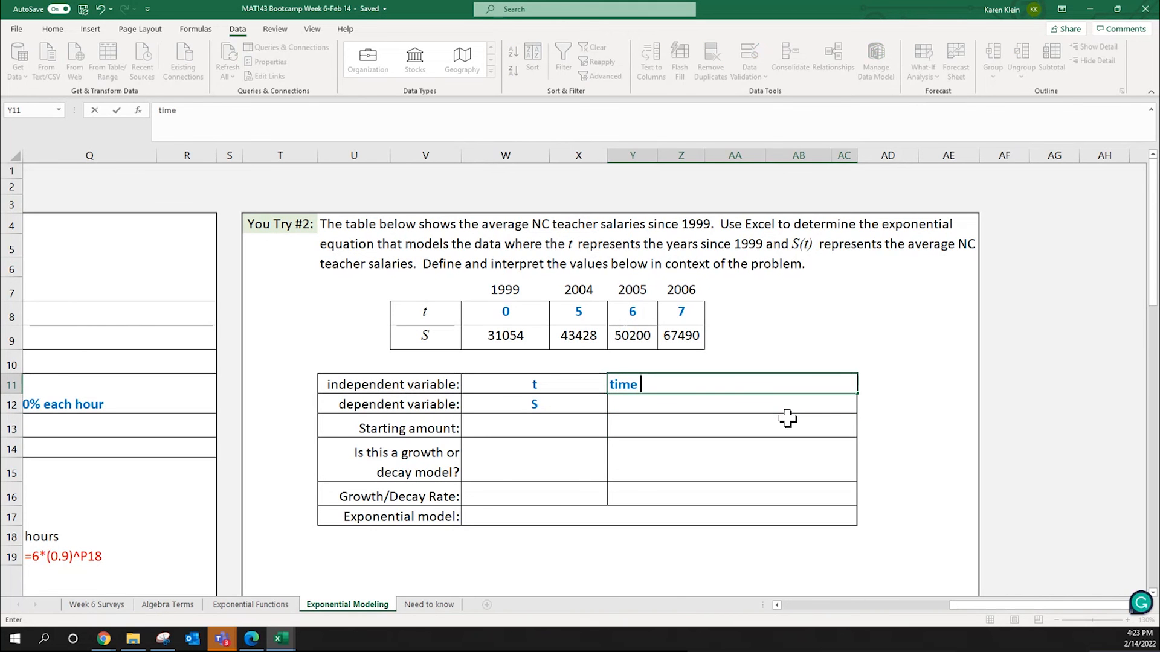
{"action": "key", "text": "BackSpace"}
{"action": "key", "text": "BackSpace"}
{"action": "key", "text": "BackSpace"}
{"action": "key", "text": "BackSpace"}
{"action": "type", "text": "years since 1999"}
{"action": "key", "text": "Return"}
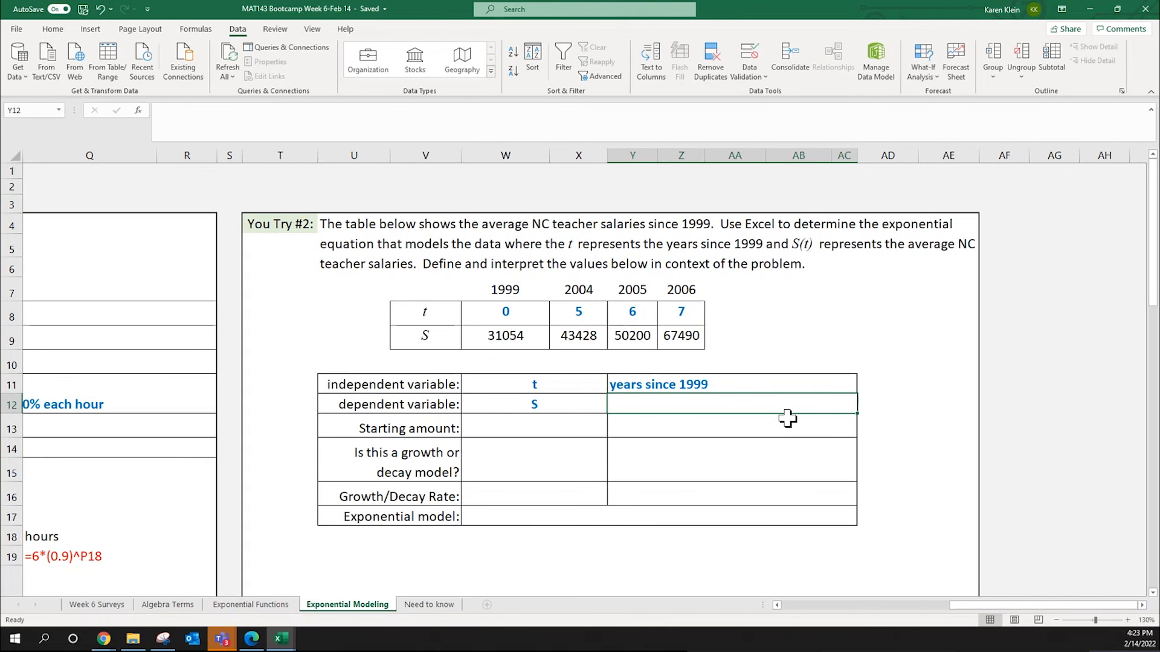
Step: Describe the dependent variable in Y12 as "Salary of teachers in NC"
{"action": "type", "text": "Salari"}
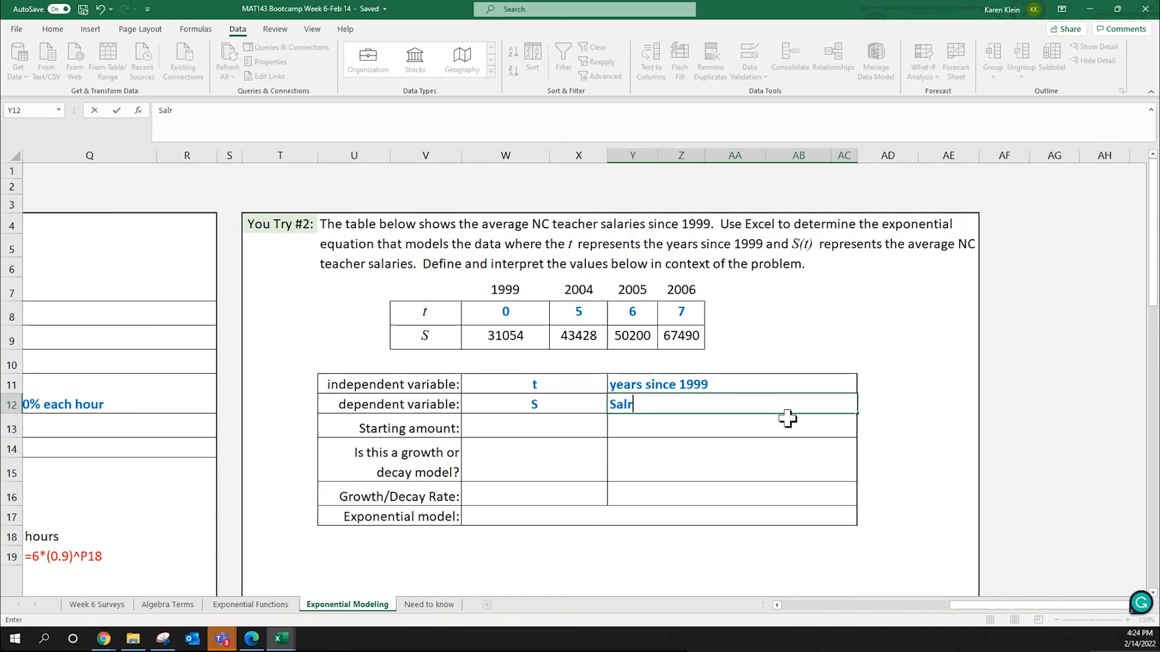
{"action": "key", "text": "BackSpace"}
{"action": "type", "text": "y of "}
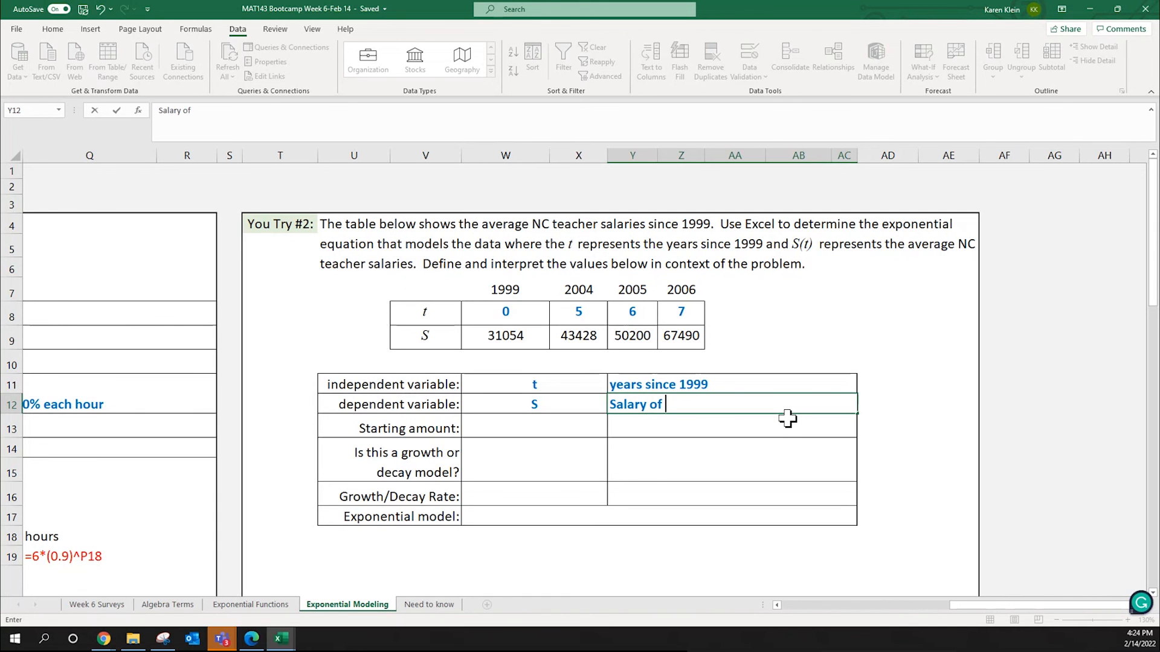
{"action": "type", "text": "teachers in NC"}
{"action": "key", "text": "Return"}
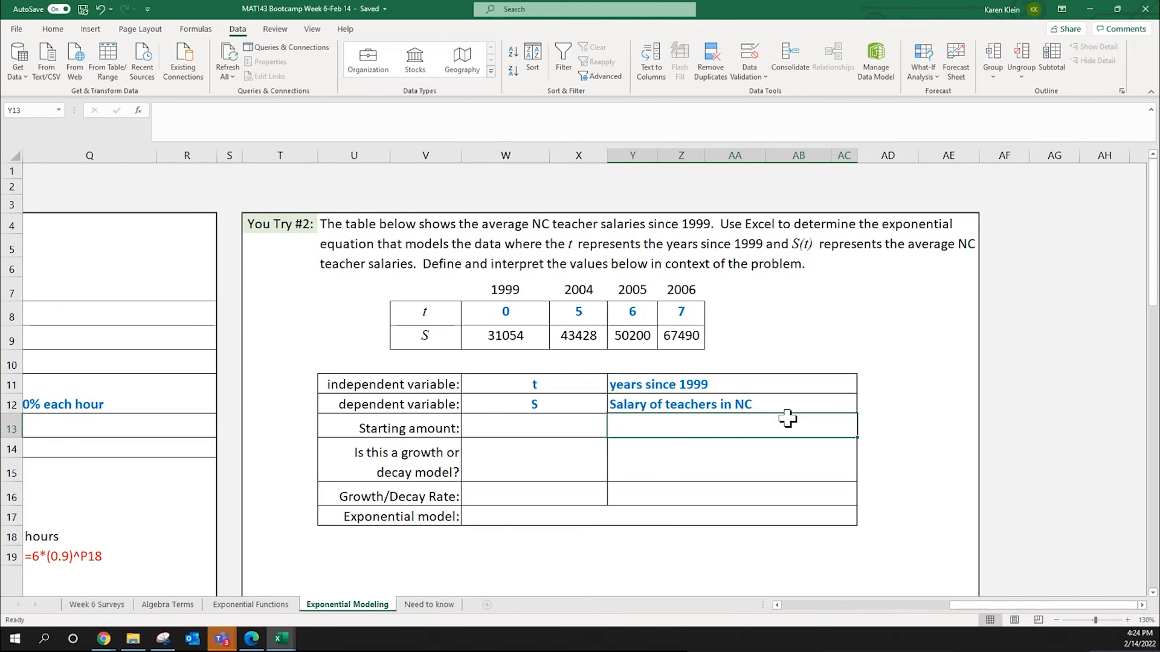
Step: Insert a scatter chart of the t and S data in V8:Z9 and place it just below the exponential model row
{"action": "left_click", "coordinate": [564, 419]}
{"action": "scroll", "coordinate": [654, 482], "scroll_direction": "down", "scroll_amount": 1}
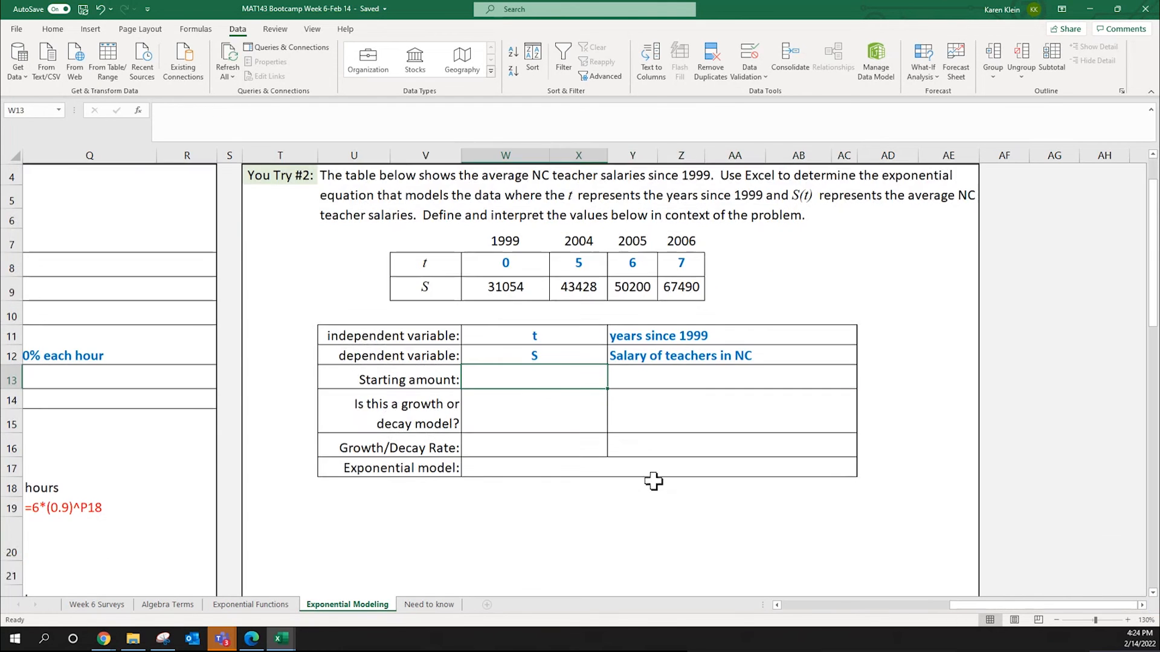
{"action": "left_click_drag", "start_coordinate": [452, 262], "coordinate": [674, 284]}
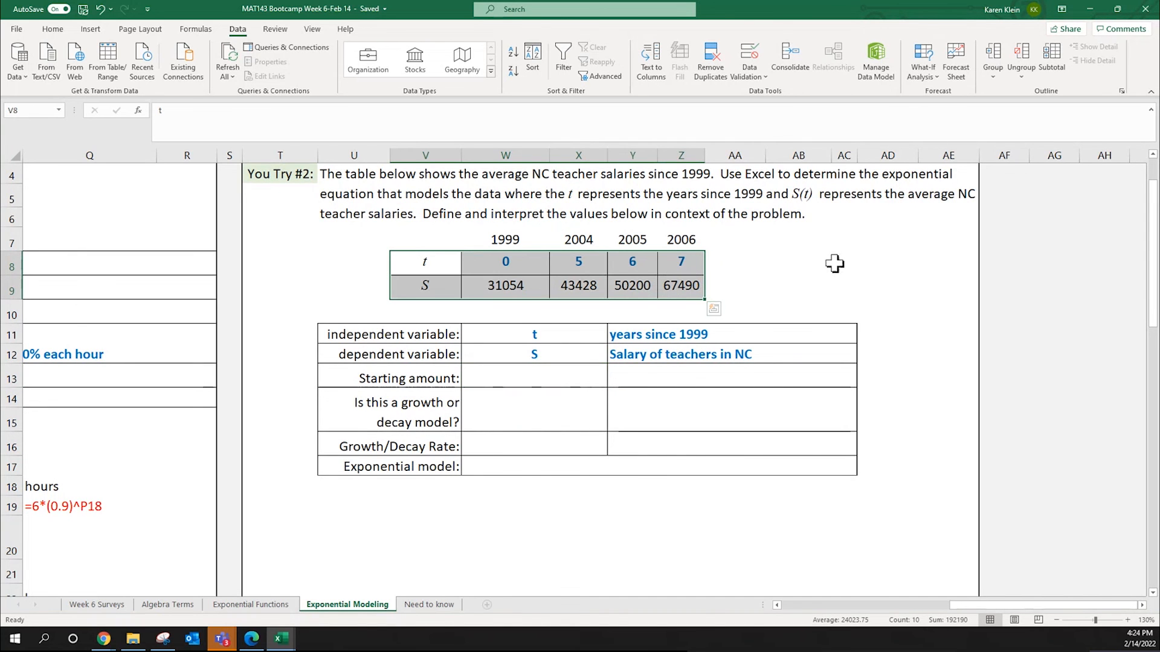
{"action": "left_click", "coordinate": [91, 30]}
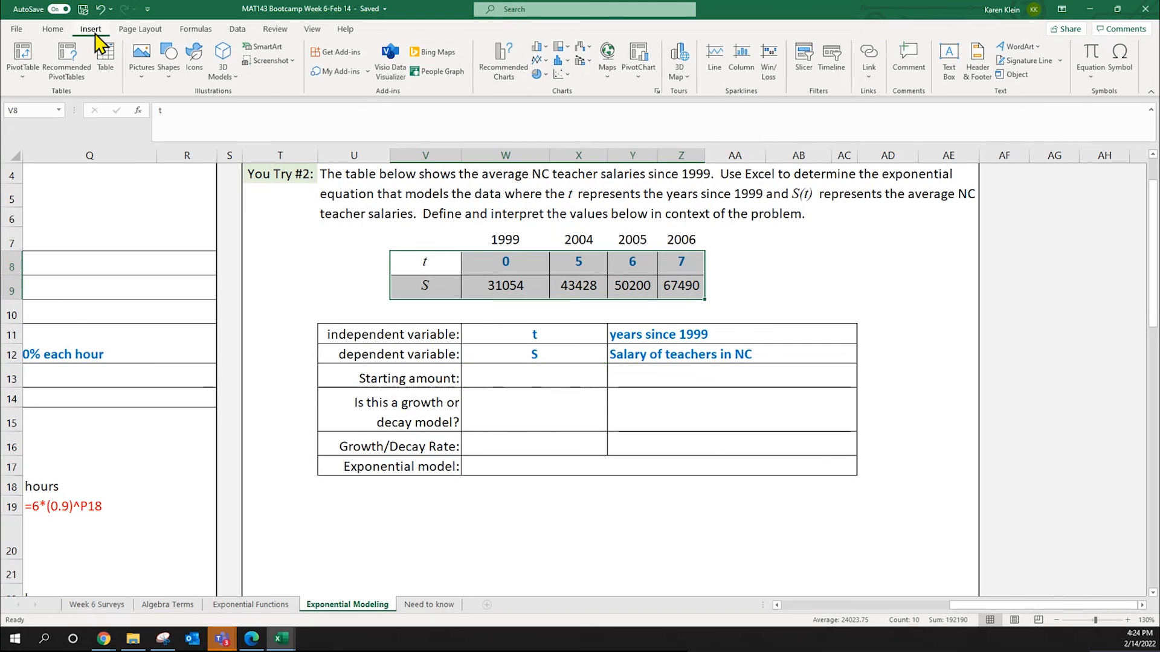
{"action": "left_click", "coordinate": [561, 74]}
{"action": "left_click", "coordinate": [571, 117]}
{"action": "left_click_drag", "start_coordinate": [713, 288], "coordinate": [669, 435]}
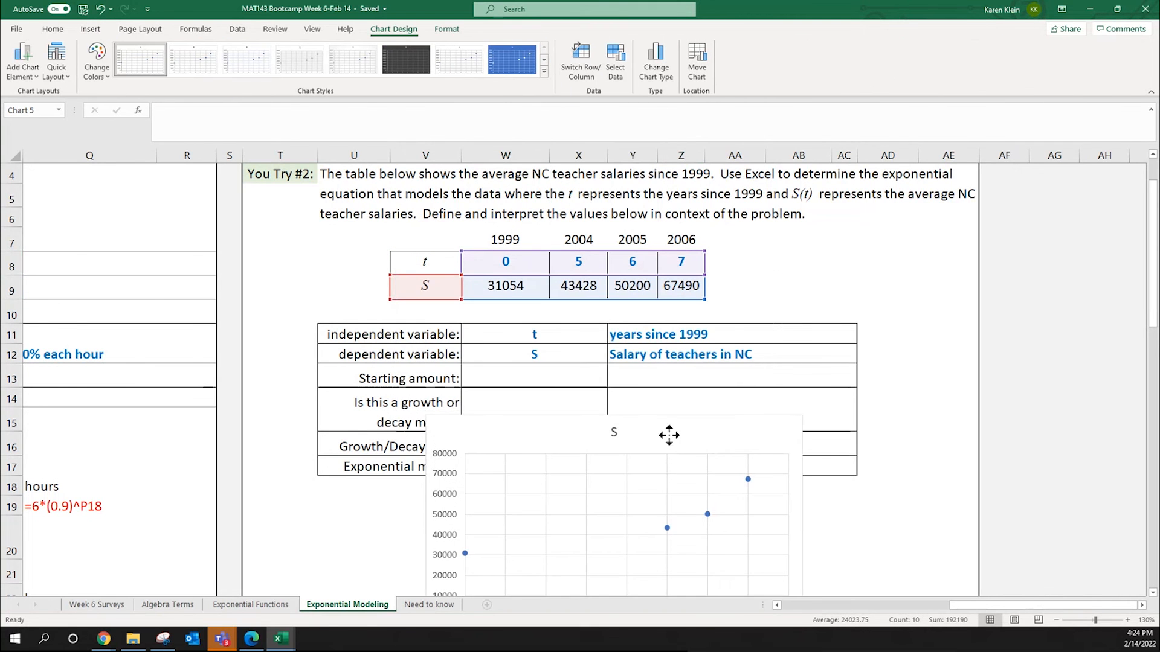
{"action": "scroll", "coordinate": [669, 435], "scroll_direction": "down", "scroll_amount": 1}
{"action": "left_click_drag", "start_coordinate": [655, 383], "coordinate": [636, 453]}
{"action": "left_click_drag", "start_coordinate": [521, 460], "coordinate": [518, 459]}
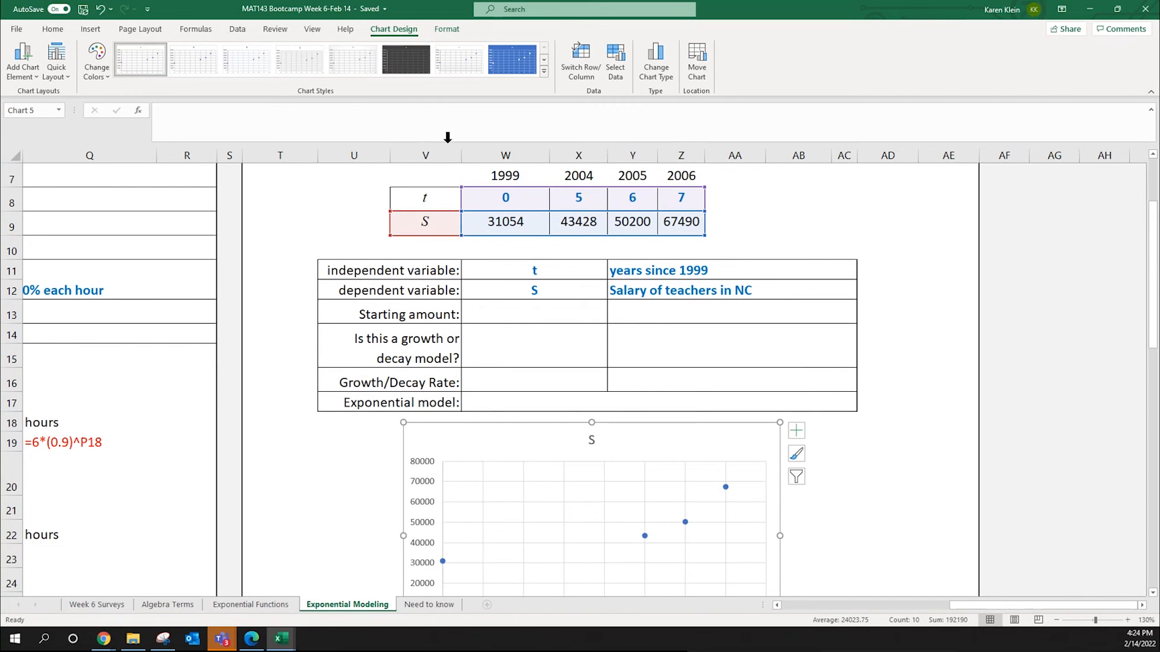
Step: Try the dark chart style, settle on the light style with diamond markers, and shift the chart slightly
{"action": "left_click", "coordinate": [414, 67]}
{"action": "scroll", "coordinate": [870, 377], "scroll_direction": "down", "scroll_amount": 3}
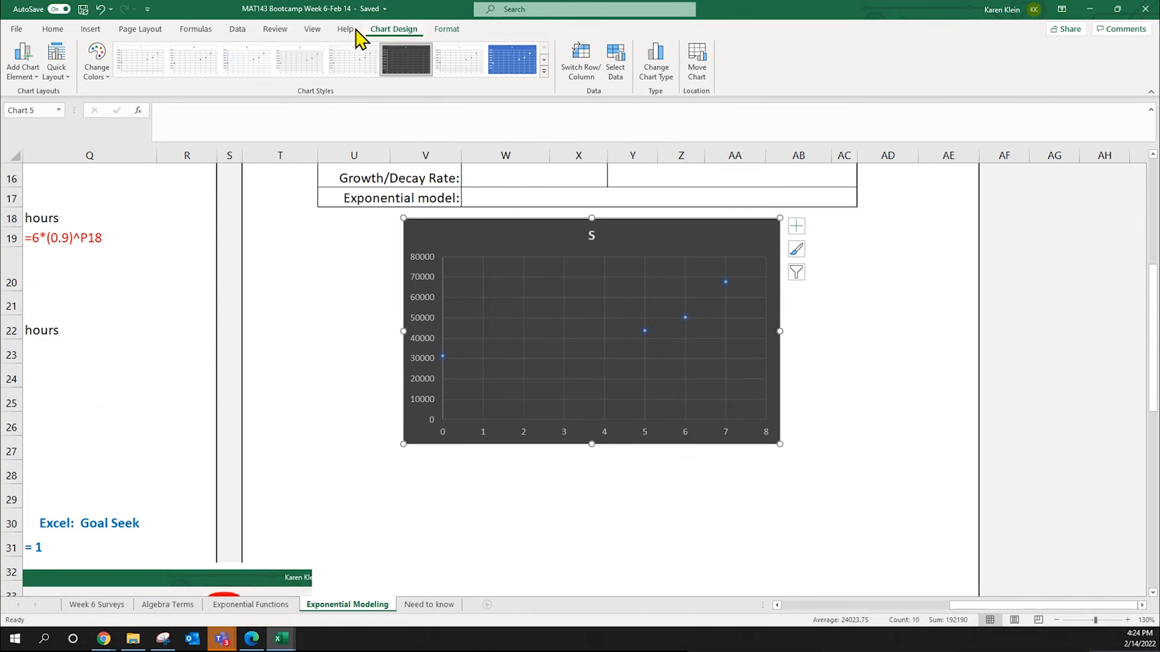
{"action": "left_click", "coordinate": [323, 70]}
{"action": "left_click", "coordinate": [209, 66]}
{"action": "left_click_drag", "start_coordinate": [526, 231], "coordinate": [508, 235]}
Step: Apply a chart layout with axis titles and a legend, and title the horizontal axis "YEARS SINCE 1999"
{"action": "left_click", "coordinate": [56, 60]}
{"action": "left_click", "coordinate": [61, 109]}
{"action": "left_click", "coordinate": [586, 430]}
{"action": "triple_click", "coordinate": [587, 431]}
{"action": "type", "text": "YEARS SINCE 1999"}
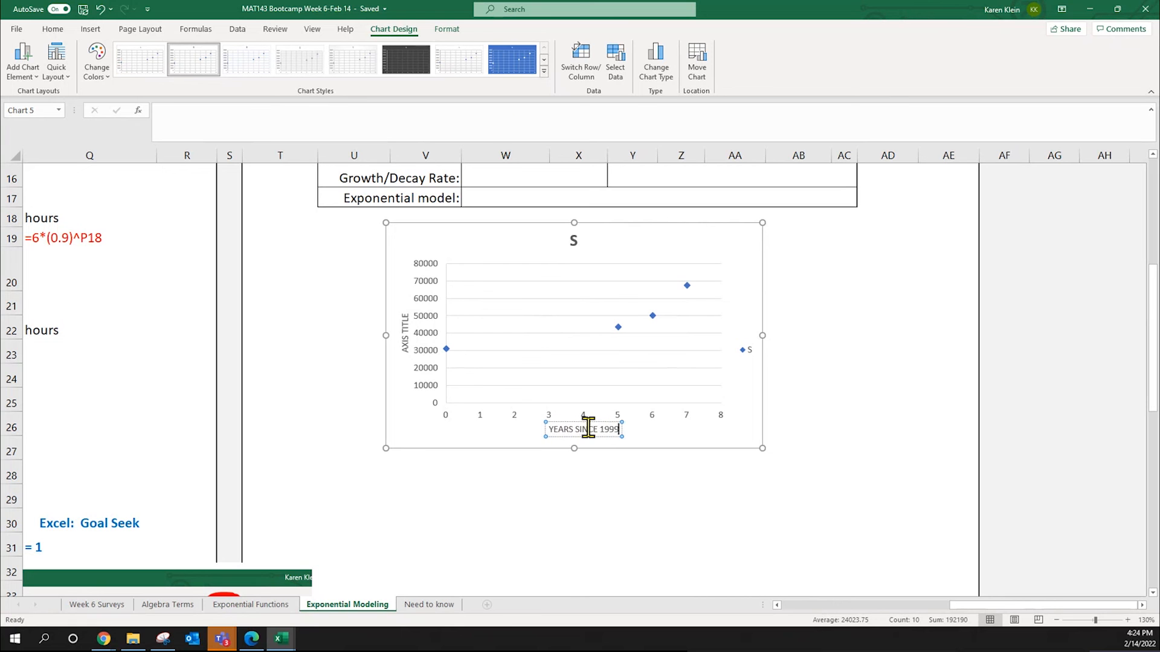
Step: Title the chart's vertical axis "NC TEACHER SALARIES"
{"action": "double_click", "coordinate": [405, 331]}
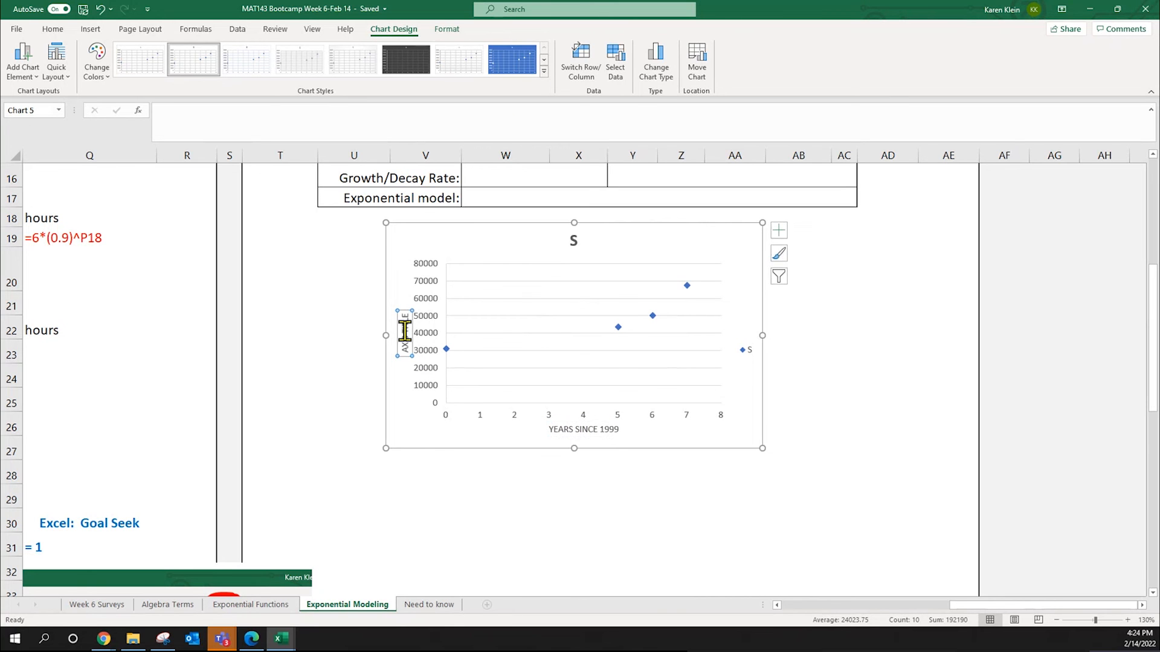
{"action": "double_click", "coordinate": [404, 332]}
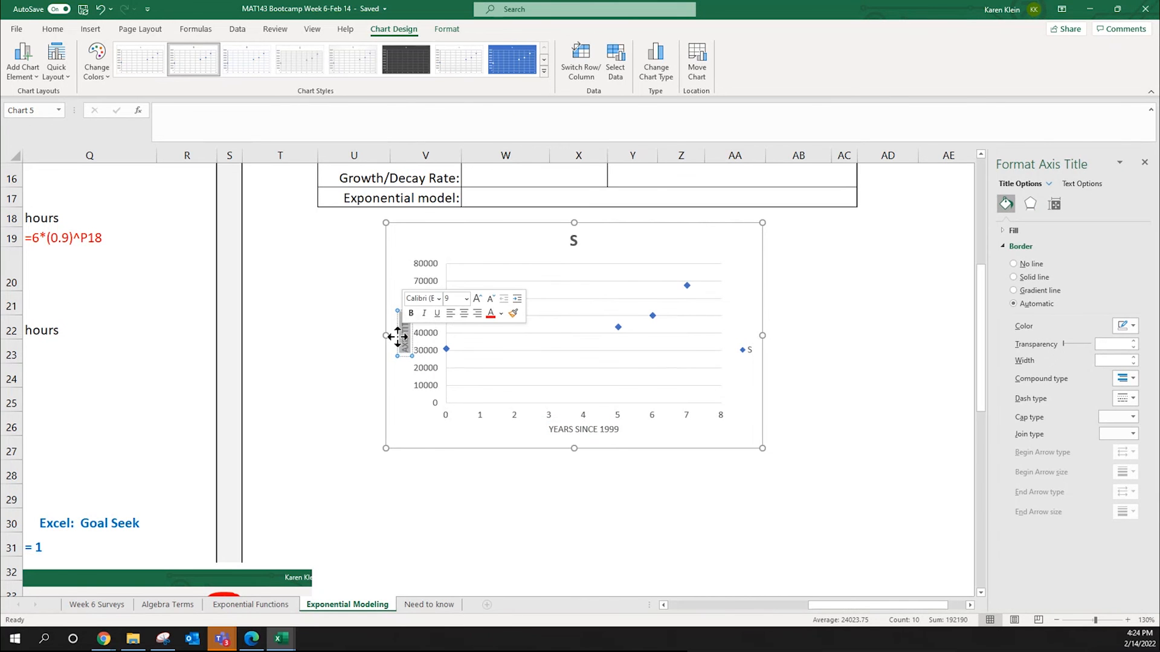
{"action": "key", "text": "BackSpace"}
{"action": "type", "text": "NC TEACHER SALARIES"}
{"action": "left_click", "coordinate": [740, 545]}
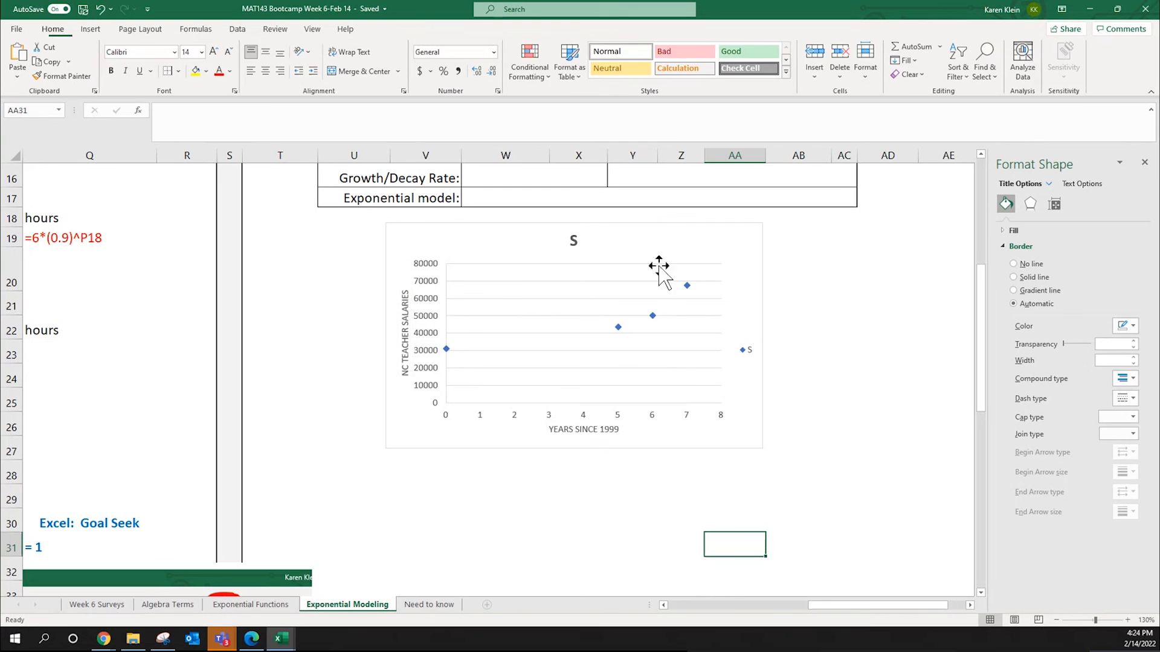
Step: Delete the legend from the salary chart
{"action": "left_click", "coordinate": [574, 241]}
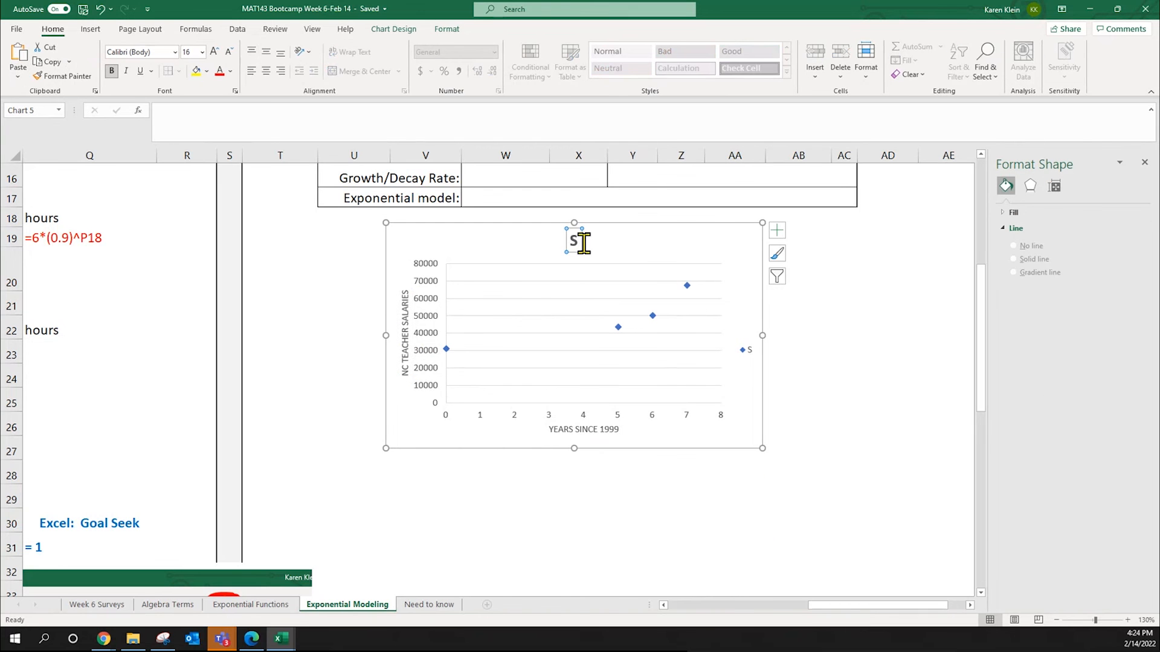
{"action": "left_click", "coordinate": [749, 347]}
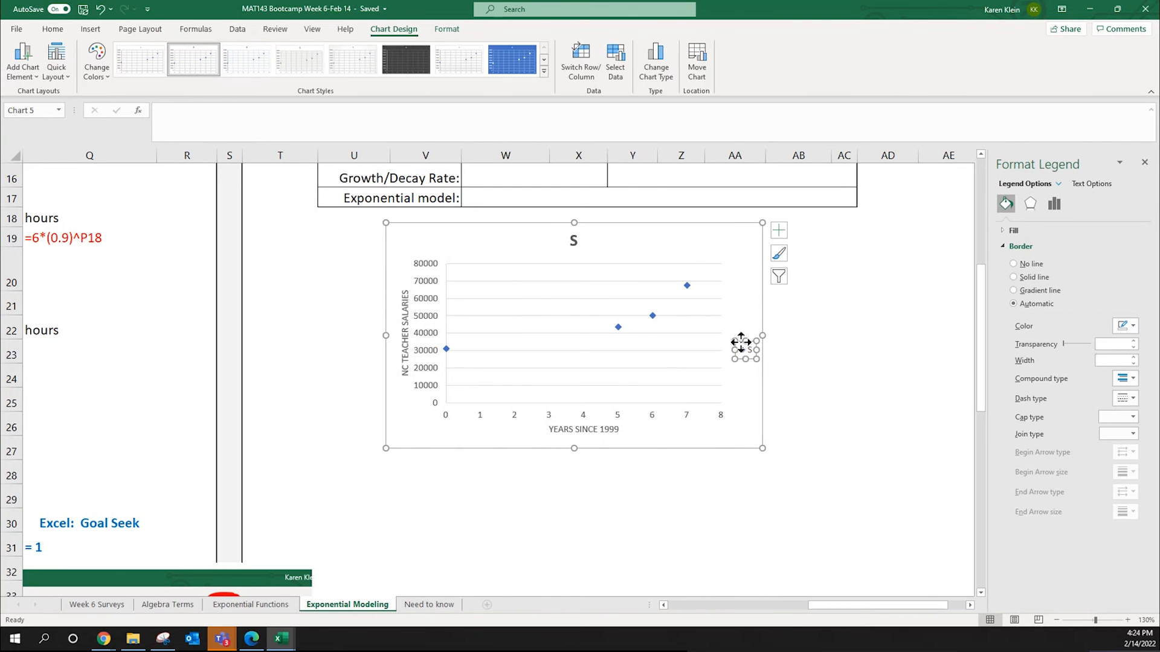
{"action": "key", "text": "Delete"}
Step: Change the chart title to "NC TEACHER SALARIES" and close the formatting pane
{"action": "left_click", "coordinate": [571, 237]}
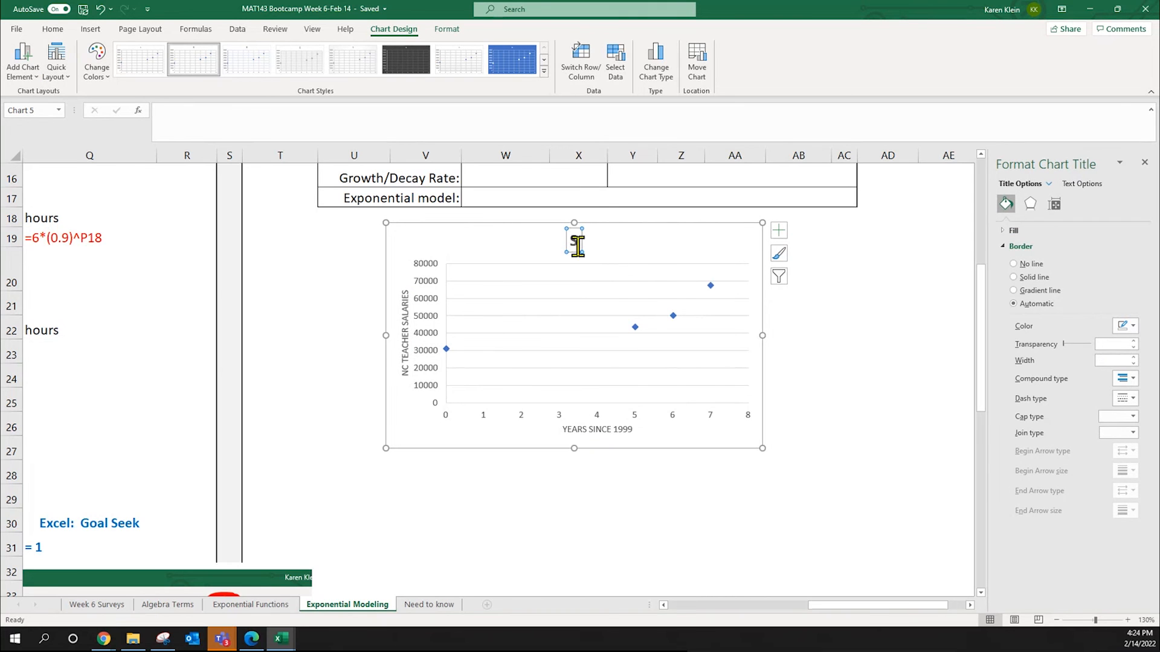
{"action": "scroll", "coordinate": [794, 325], "scroll_direction": "up", "scroll_amount": 3}
{"action": "left_click", "coordinate": [571, 444]}
{"action": "type", "text": "NC TEACHER SALARIES"}
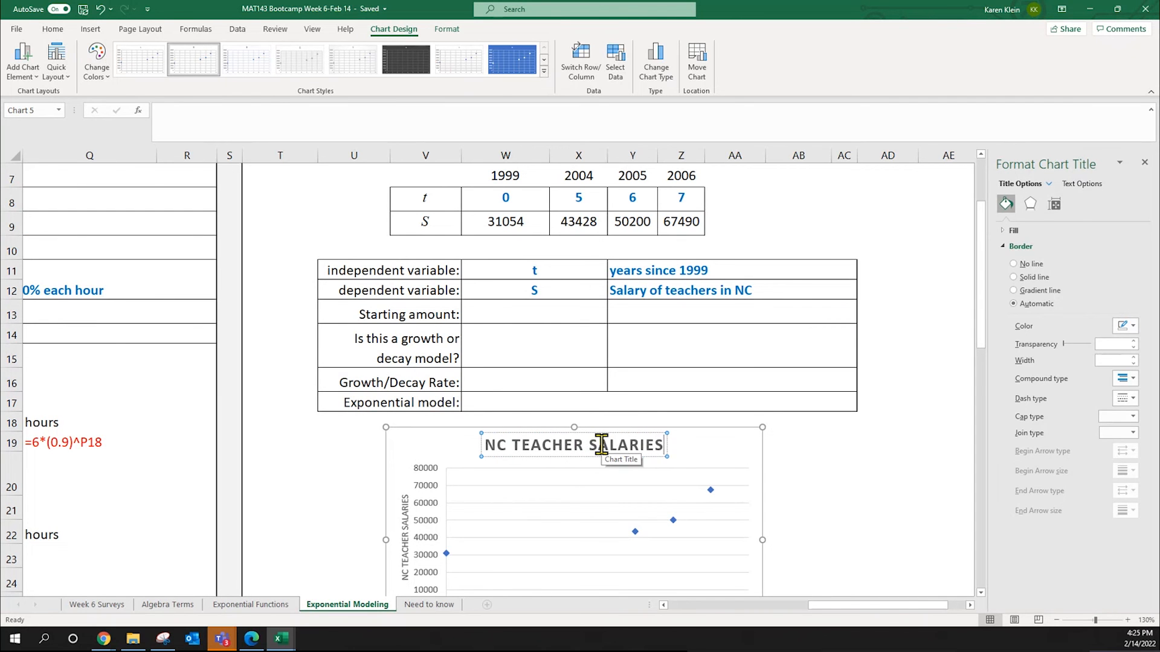
{"action": "left_click", "coordinate": [839, 481]}
{"action": "scroll", "coordinate": [836, 481], "scroll_direction": "down", "scroll_amount": 2}
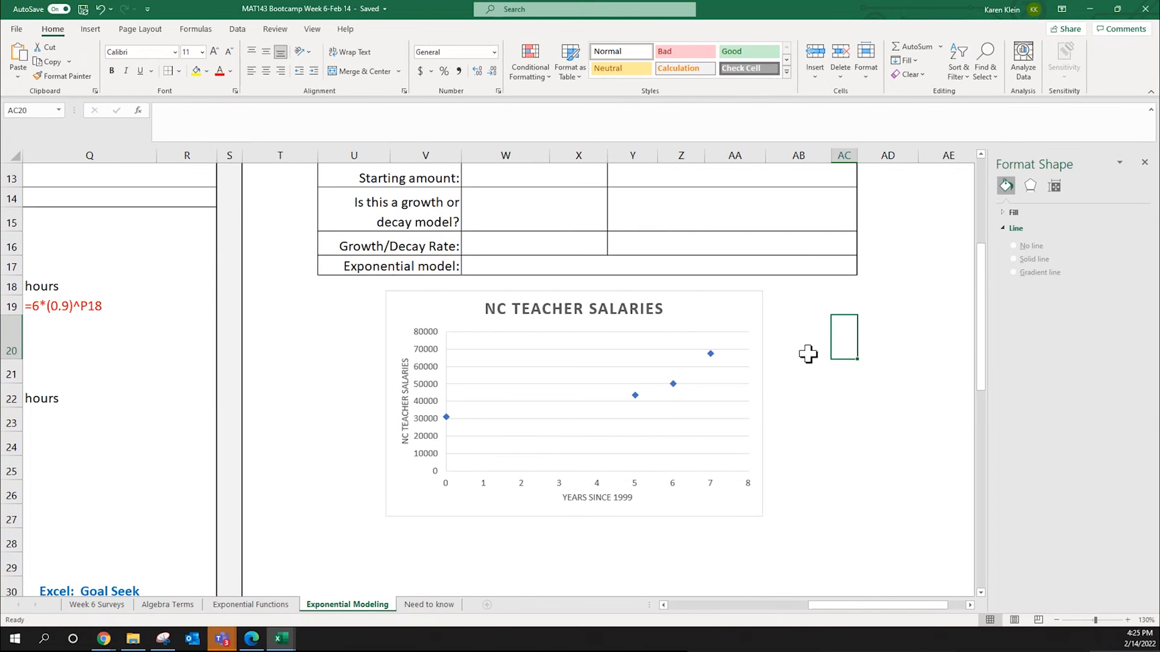
{"action": "left_click", "coordinate": [1144, 162]}
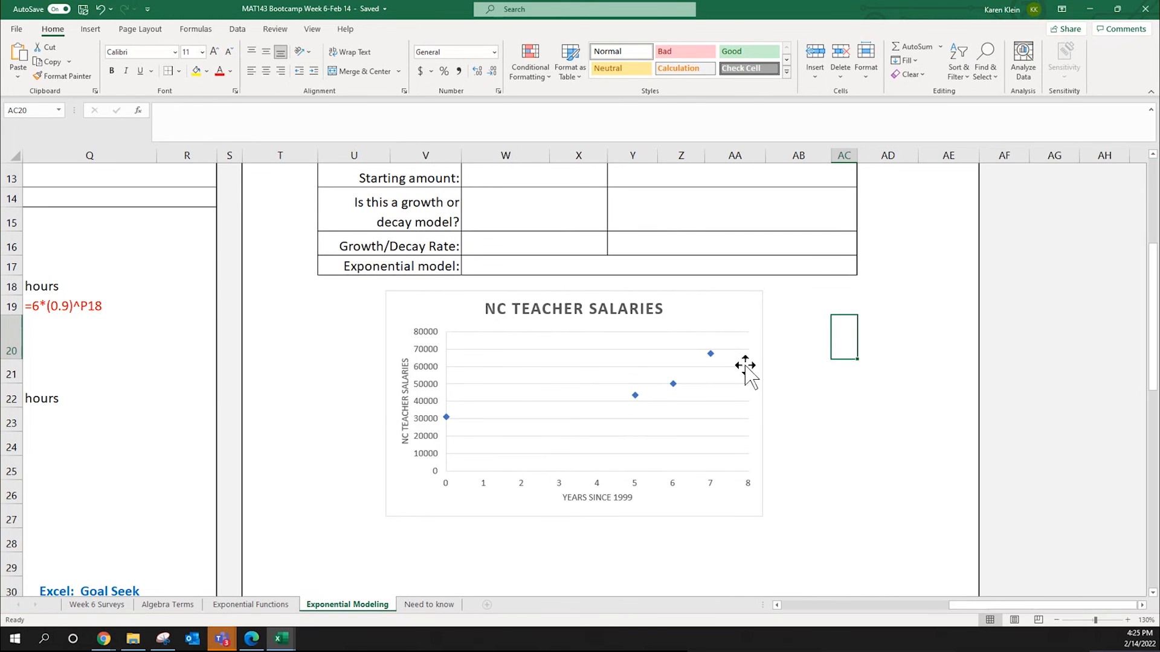
Step: Add an exponential trendline to the salary data, display its equation on the chart, and move the equation above the curve
{"action": "right_click", "coordinate": [634, 396]}
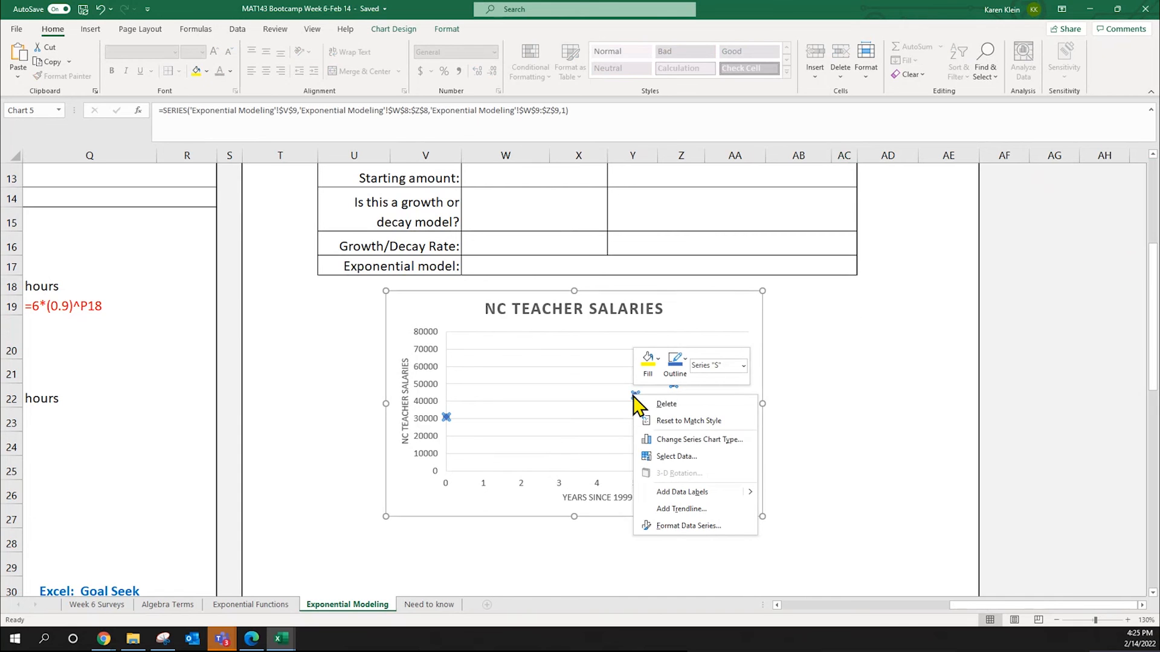
{"action": "left_click", "coordinate": [693, 510]}
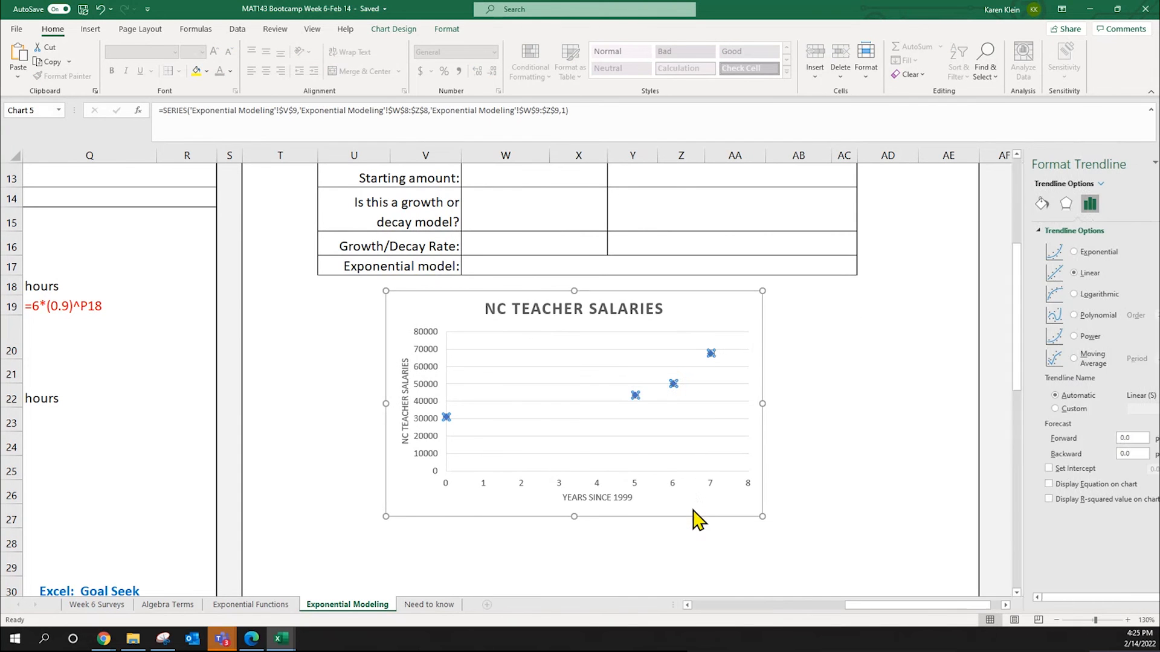
{"action": "left_click", "coordinate": [1058, 253]}
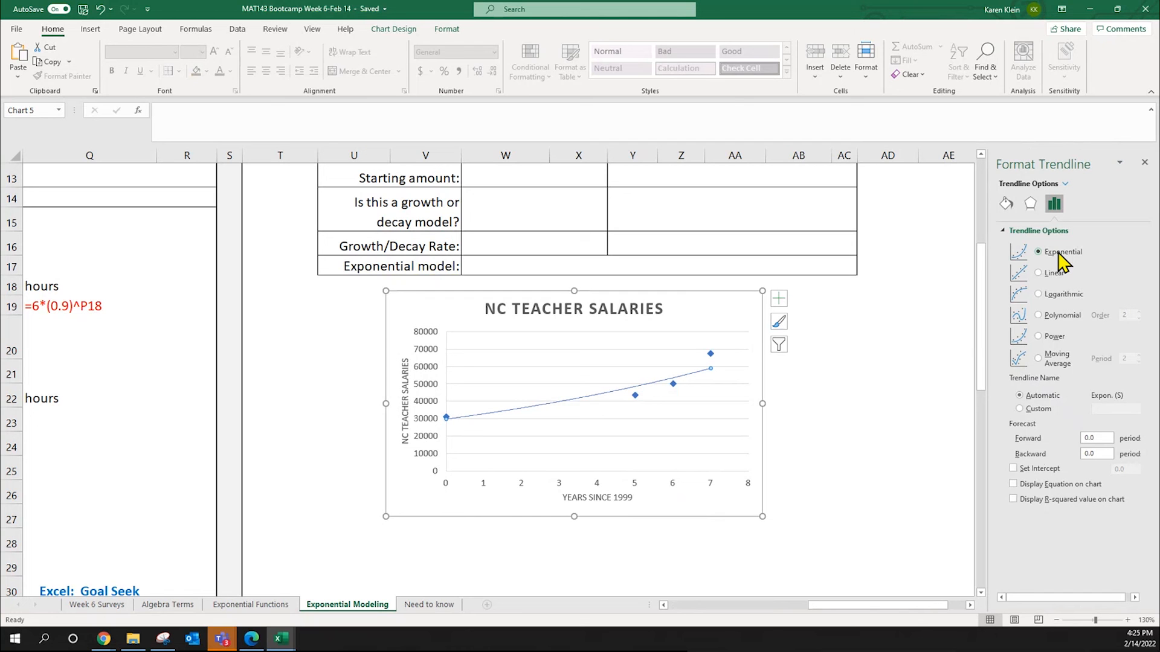
{"action": "left_click", "coordinate": [1021, 484]}
{"action": "left_click_drag", "start_coordinate": [681, 370], "coordinate": [592, 362]}
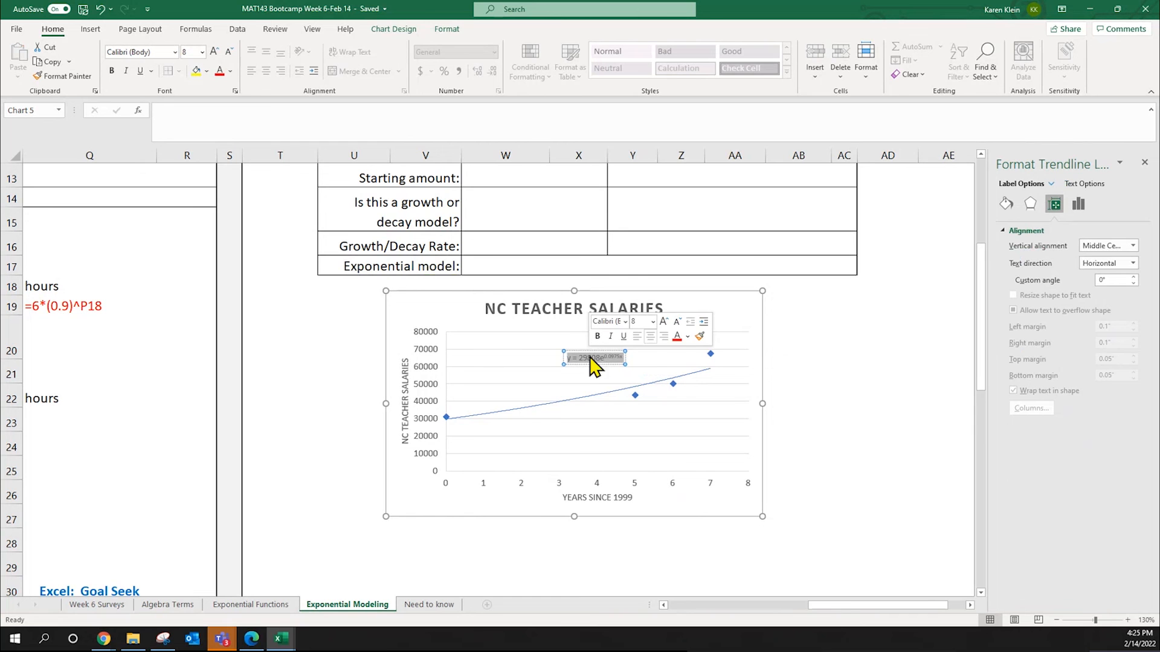
Step: Enlarge the trendline equation's text, make it bold, and give it a yellow fill
{"action": "left_click", "coordinate": [664, 322]}
{"action": "left_click", "coordinate": [664, 321]}
{"action": "left_click", "coordinate": [664, 321]}
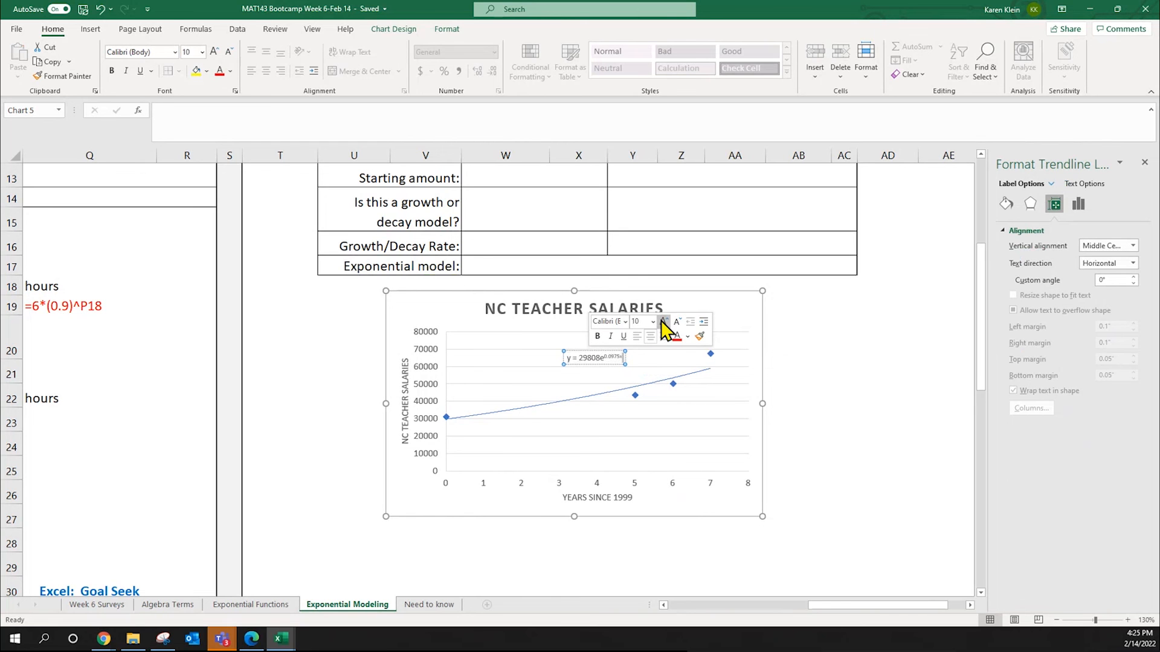
{"action": "triple_click", "coordinate": [590, 358]}
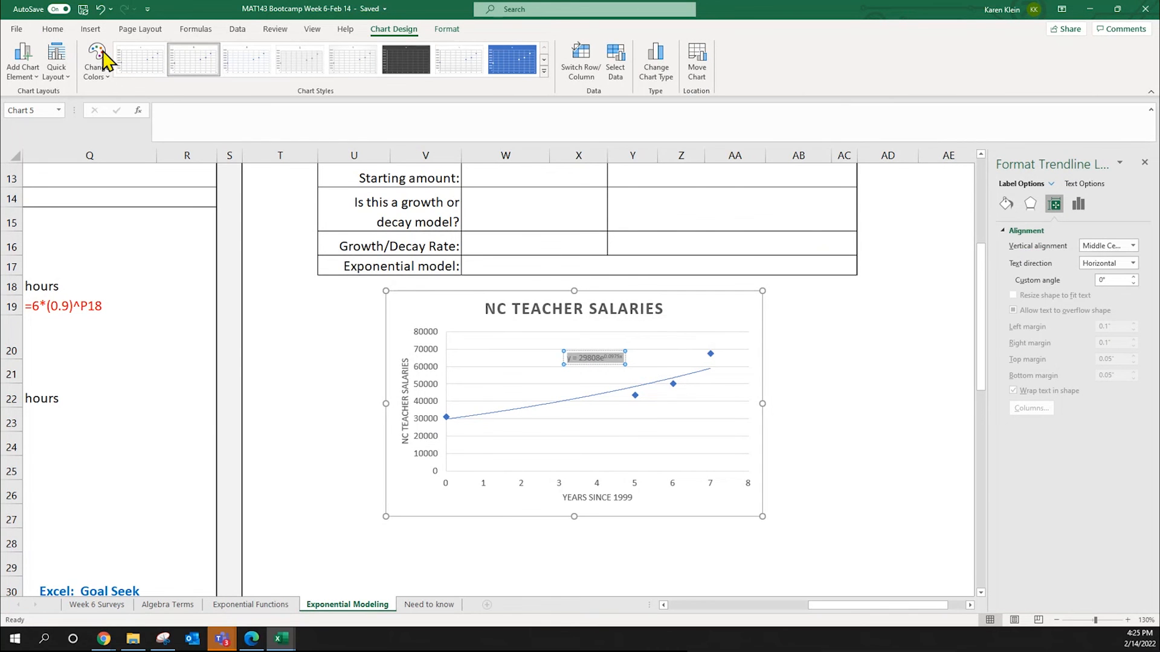
{"action": "left_click", "coordinate": [53, 30]}
{"action": "left_click", "coordinate": [204, 71]}
{"action": "left_click", "coordinate": [214, 52]}
{"action": "left_click", "coordinate": [215, 52]}
{"action": "left_click", "coordinate": [215, 52]}
{"action": "left_click", "coordinate": [214, 52]}
{"action": "left_click", "coordinate": [214, 52]}
{"action": "left_click", "coordinate": [215, 52]}
{"action": "left_click", "coordinate": [214, 52]}
{"action": "left_click", "coordinate": [114, 73]}
{"action": "left_click", "coordinate": [751, 406]}
{"action": "left_click", "coordinate": [845, 400]}
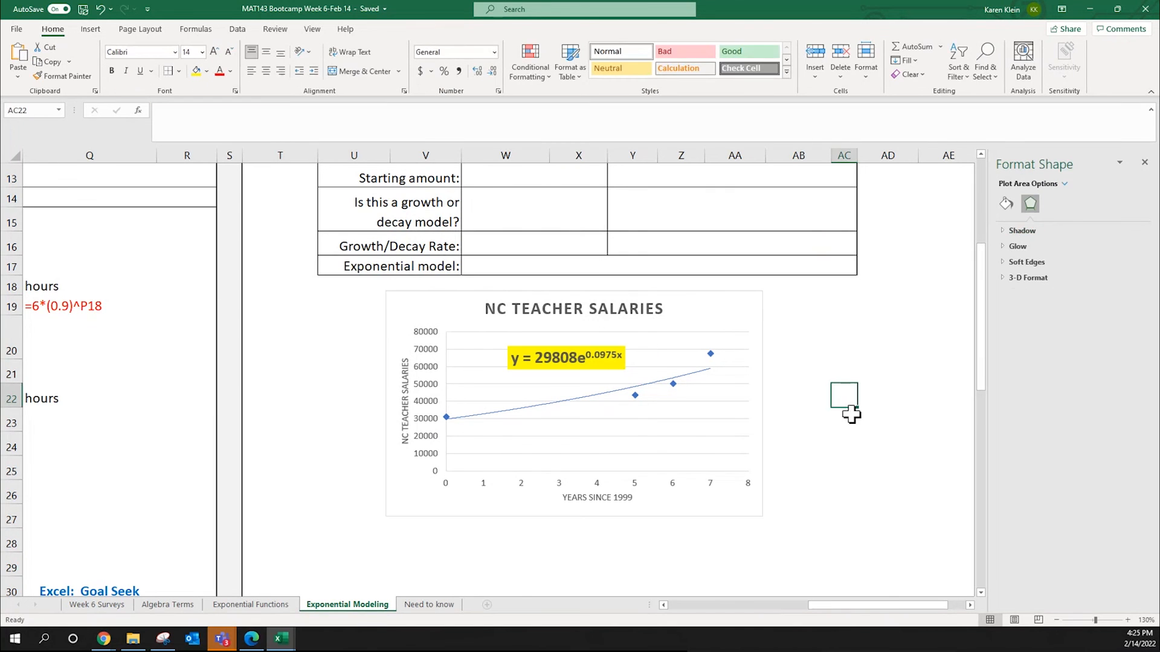
Step: Unmerge the wide exponential model answer cell in row 17 and merge only W17:X17
{"action": "scroll", "coordinate": [851, 415], "scroll_direction": "up", "scroll_amount": 1}
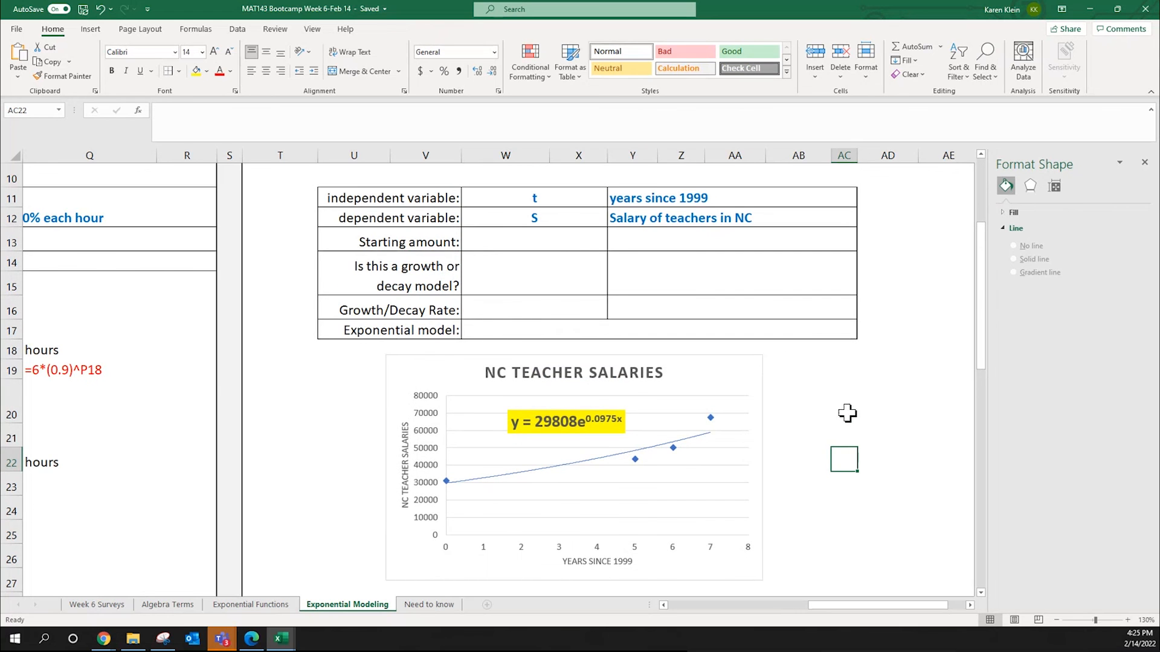
{"action": "left_click", "coordinate": [517, 329]}
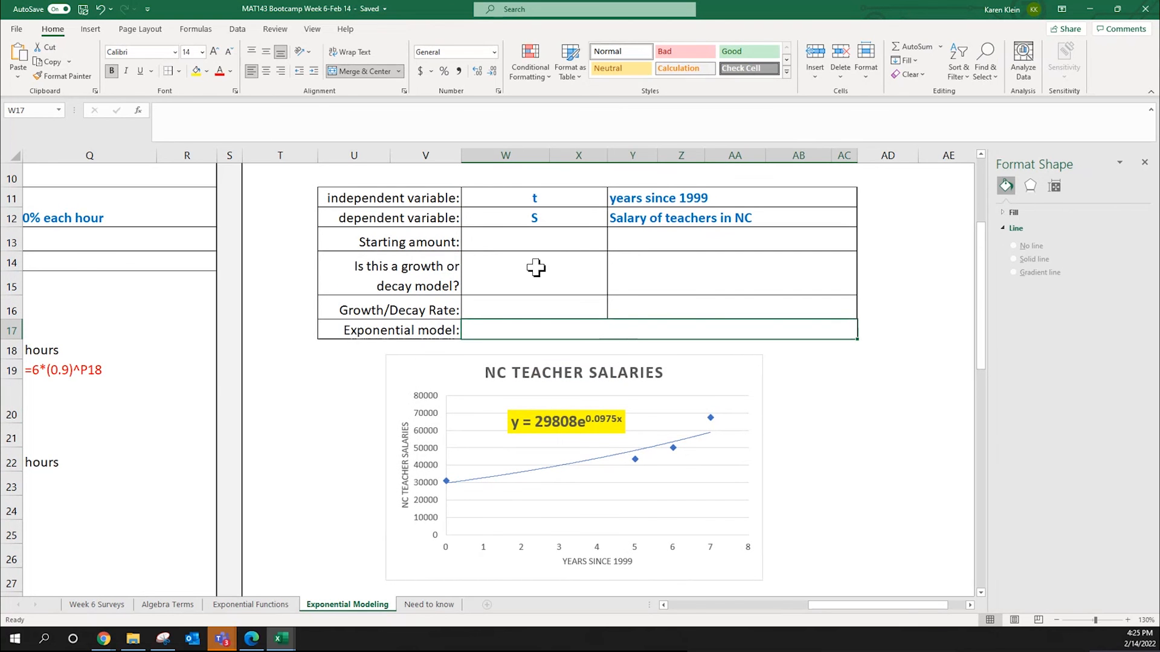
{"action": "left_click", "coordinate": [347, 70]}
{"action": "left_click_drag", "start_coordinate": [532, 331], "coordinate": [563, 329]}
{"action": "left_click", "coordinate": [347, 70]}
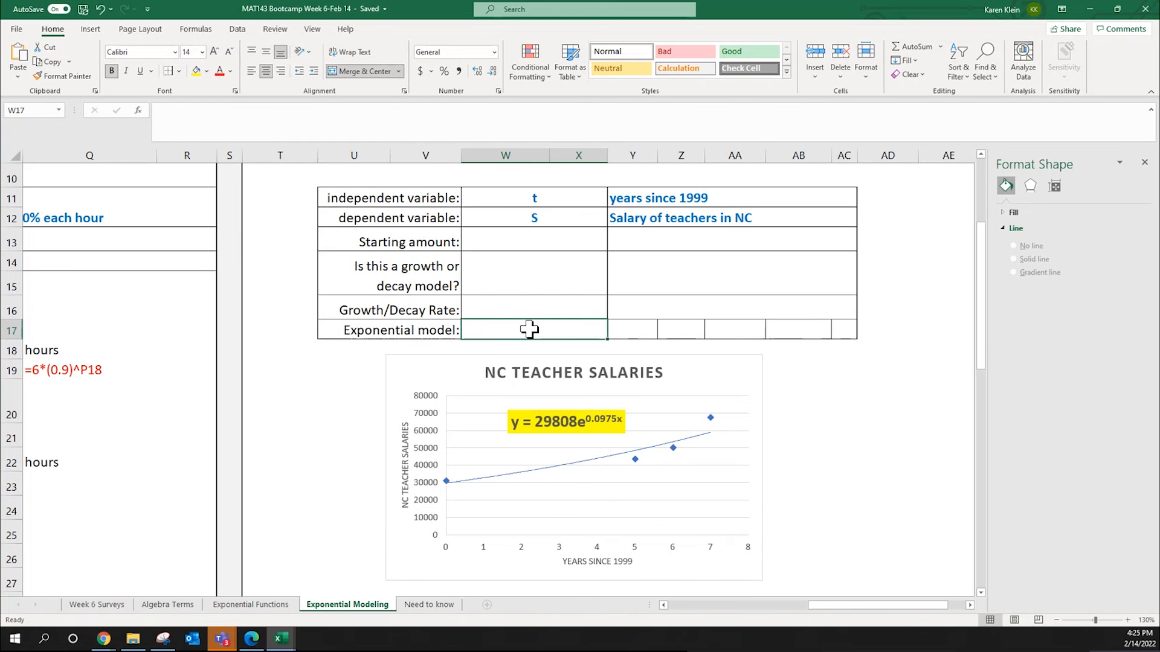
Step: Enter the exponential model in W17 as y = 29808(e^0.0975)^x
{"action": "type", "text": "y ="}
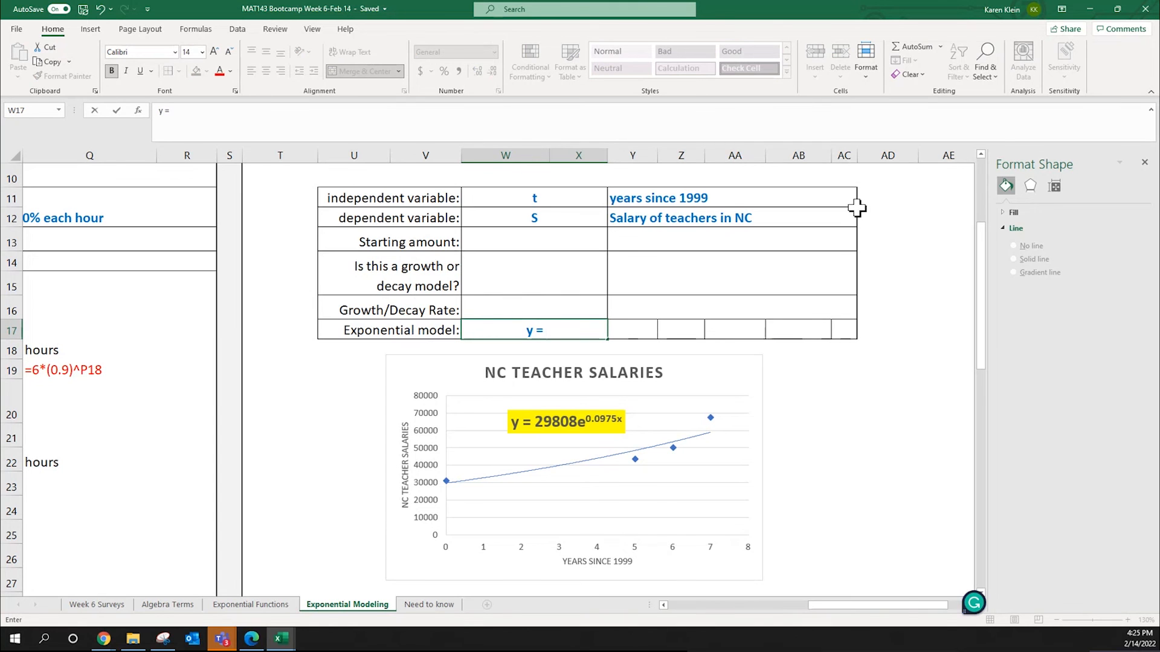
{"action": "type", "text": " 29808"}
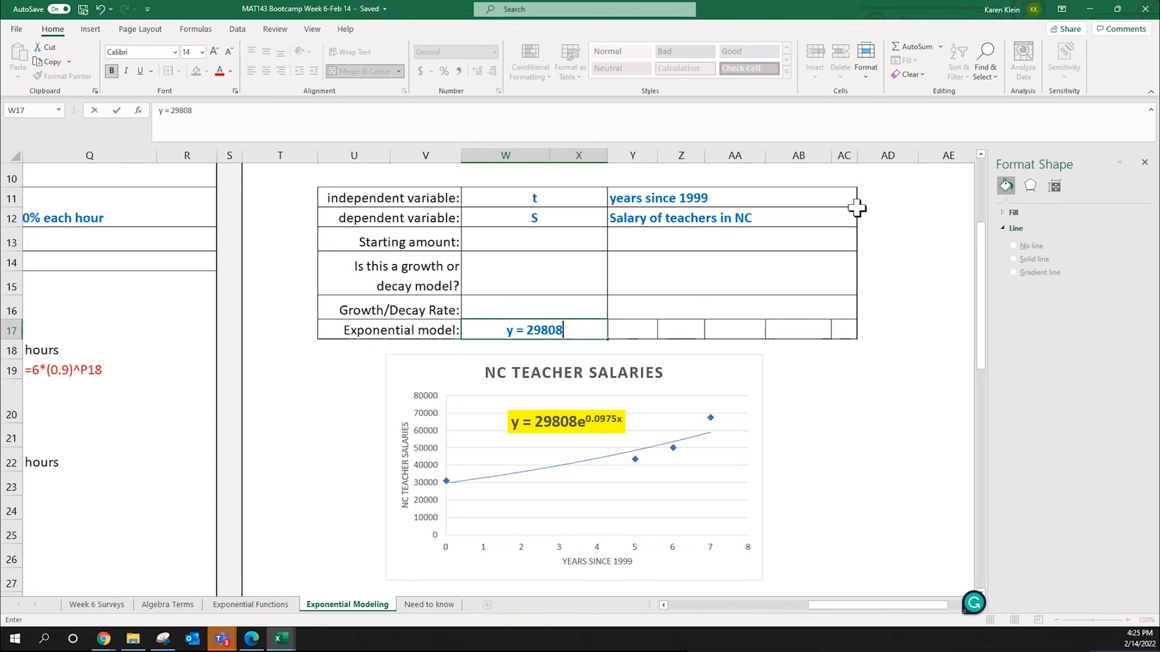
{"action": "type", "text": "(e^0.0975)^X"}
{"action": "key", "text": "BackSpace"}
{"action": "type", "text": "x"}
Step: Replace y with S and x with t in the W17 model so it reads S = 29808(e^0.0975)^t
{"action": "left_click", "coordinate": [473, 330]}
{"action": "key", "text": "Delete"}
{"action": "key", "text": "Delete"}
{"action": "type", "text": "S"}
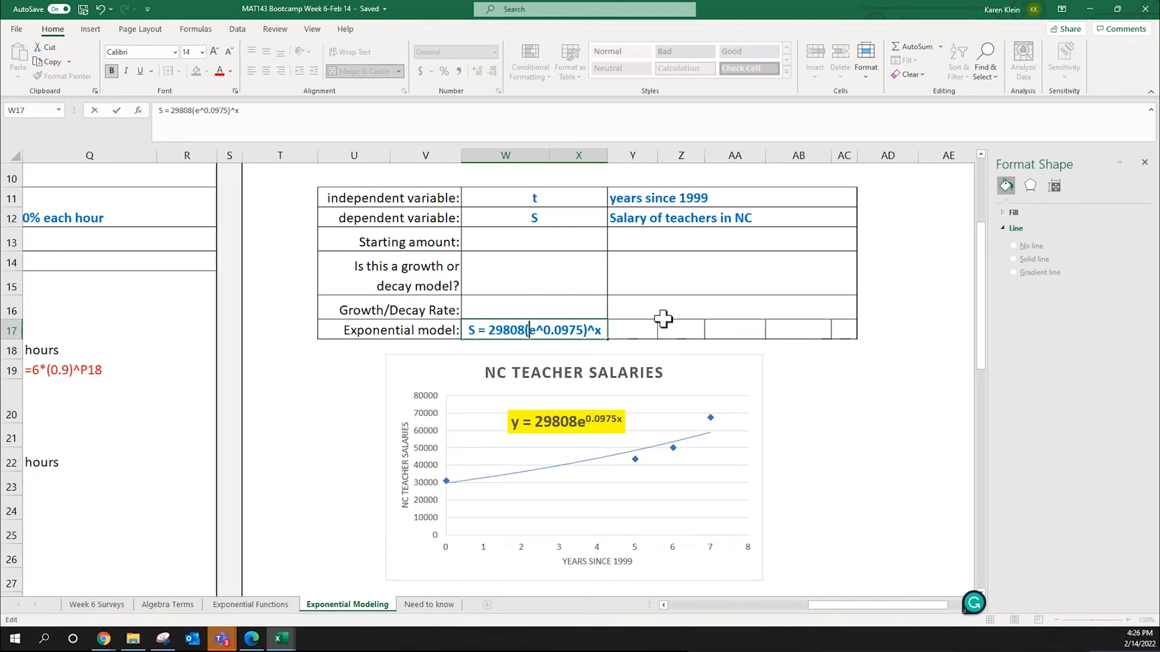
{"action": "key", "text": "Delete"}
{"action": "type", "text": "t"}
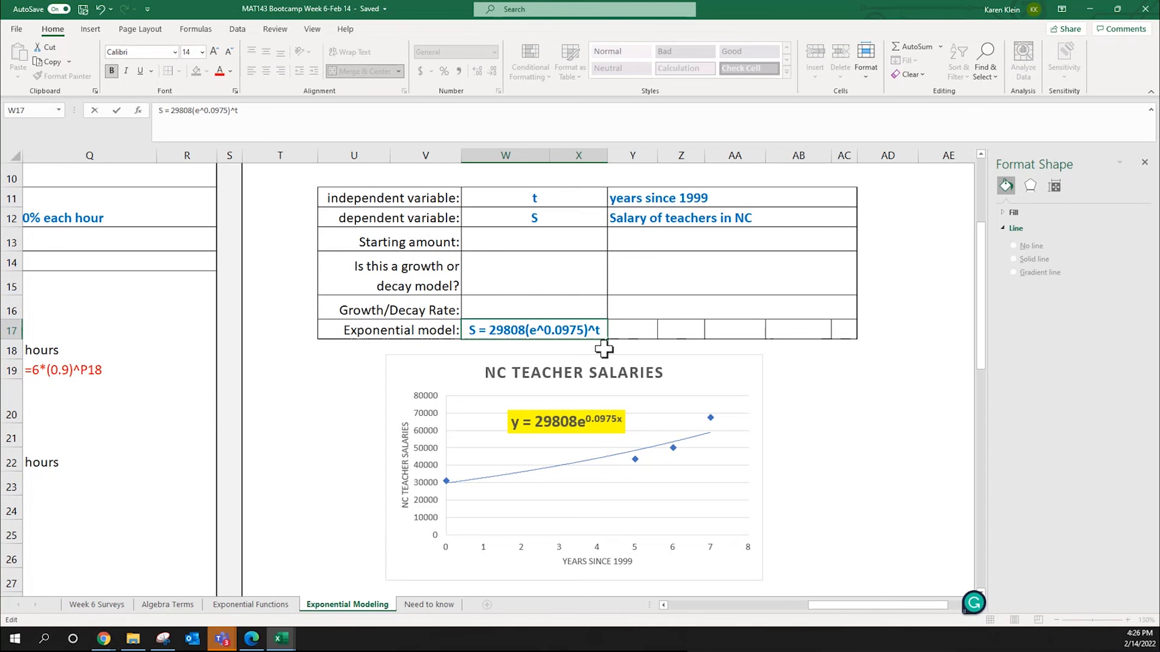
Step: Rewrite the exponential model in W17 as S = 29808e^(0.0975t), removing the outer parentheses and moving t inside the exponent
{"action": "left_click", "coordinate": [545, 330]}
{"action": "type", "text": "("}
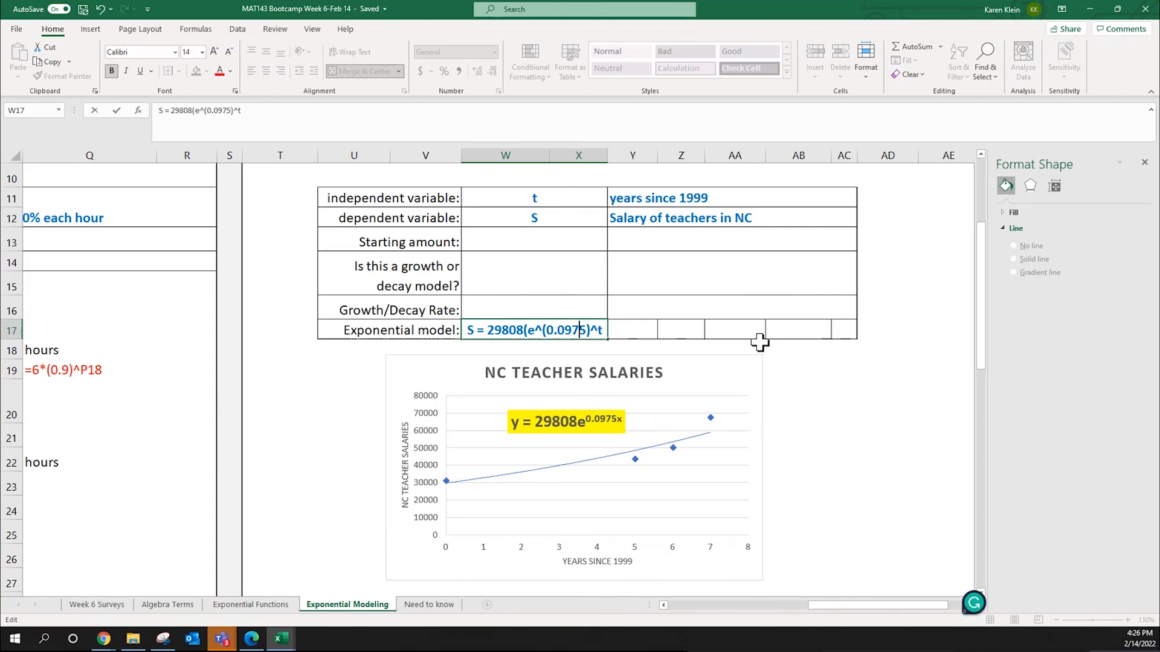
{"action": "key", "text": "Delete"}
{"action": "key", "text": "BackSpace"}
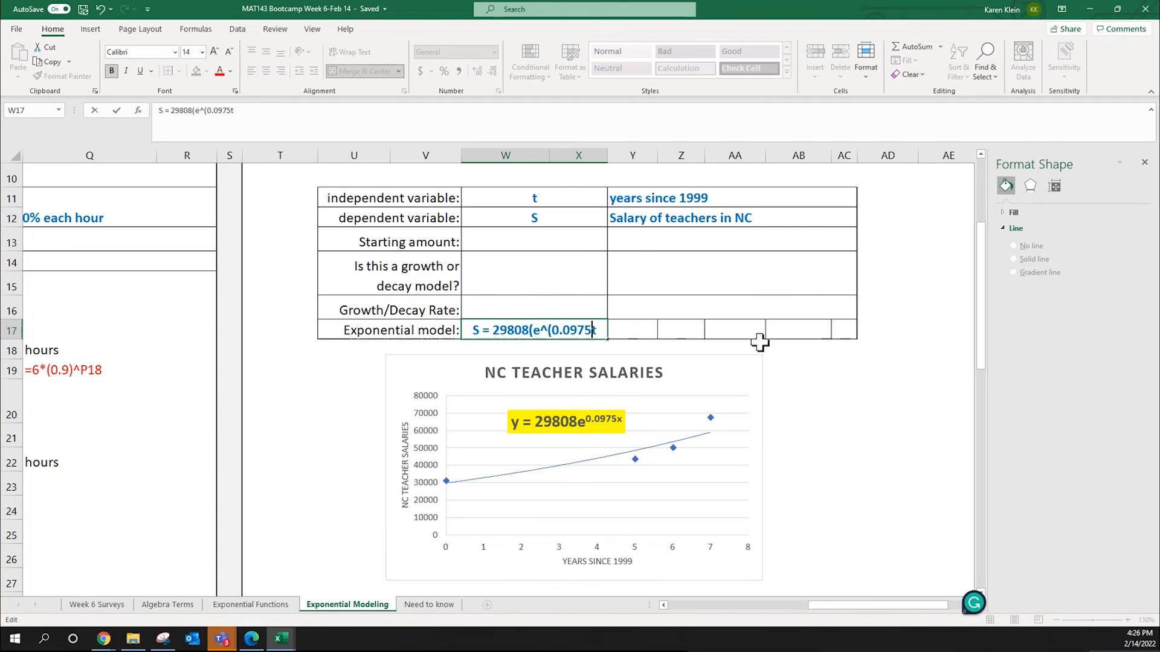
{"action": "type", "text": ")"}
{"action": "key", "text": "Left"}
{"action": "key", "text": "Left"}
{"action": "key", "text": "Left"}
{"action": "key", "text": "Left"}
{"action": "key", "text": "Left"}
{"action": "key", "text": "Left"}
{"action": "key", "text": "Left"}
{"action": "key", "text": "Left"}
{"action": "key", "text": "Left"}
{"action": "key", "text": "Left"}
{"action": "key", "text": "Left"}
{"action": "key", "text": "BackSpace"}
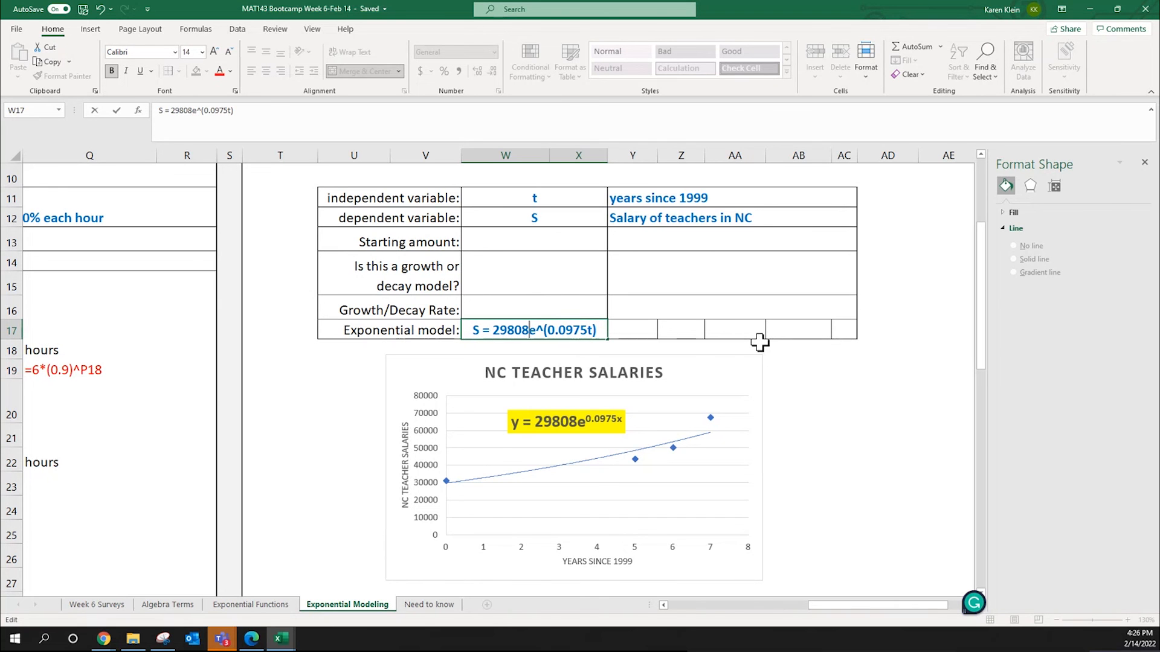
{"action": "left_click", "coordinate": [792, 403]}
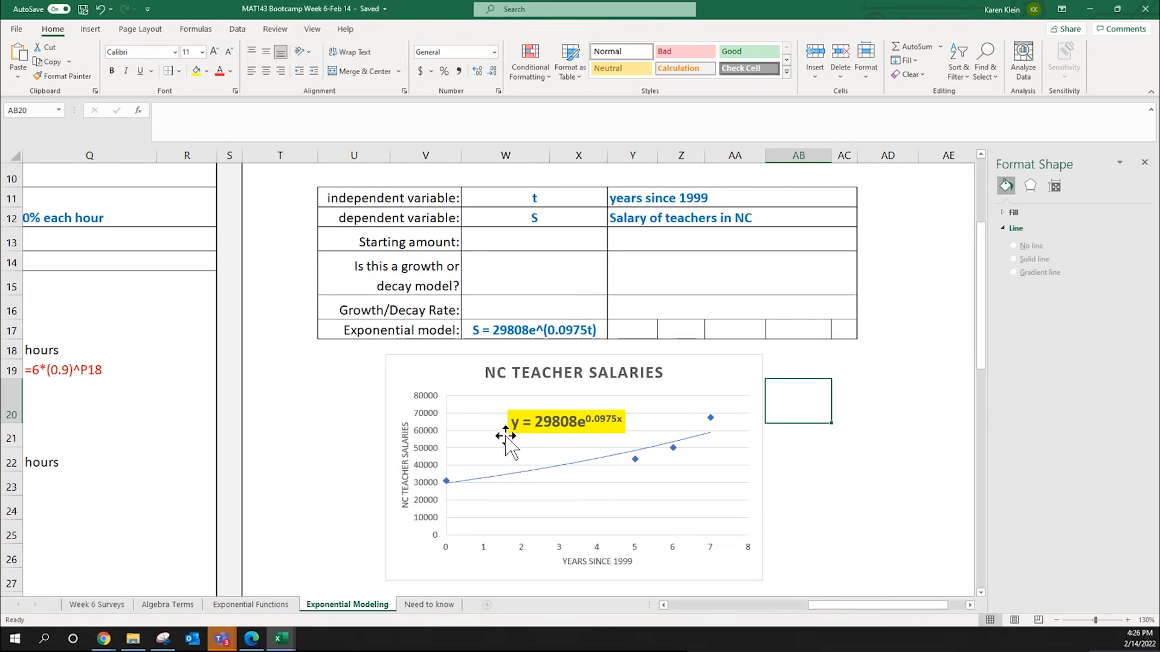
Step: Enter 29808 as the starting amount in W13 and explain it in Y13 as "The salaries in 1999 where $29,808"
{"action": "left_click", "coordinate": [518, 241]}
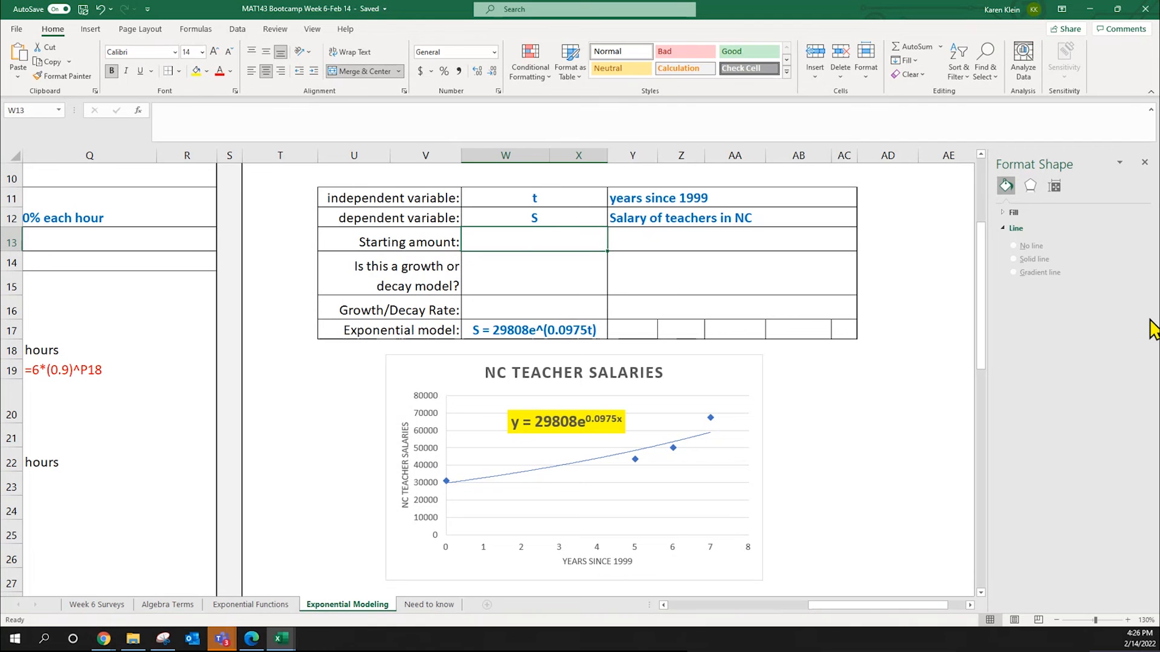
{"action": "type", "text": "29808"}
{"action": "left_click", "coordinate": [768, 244]}
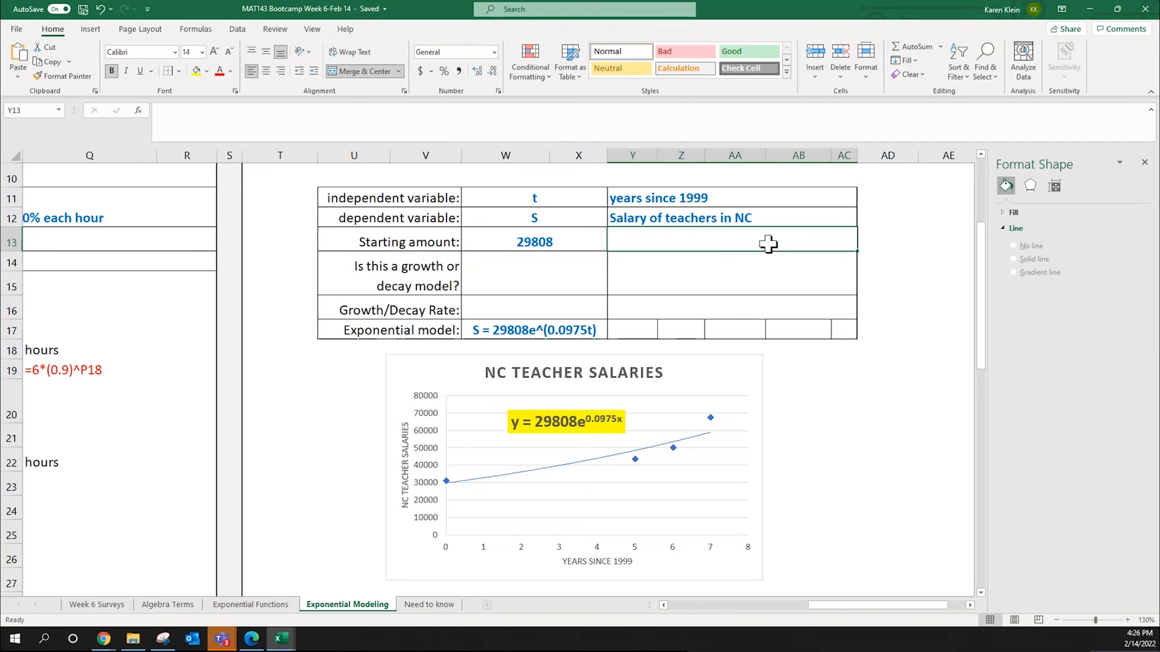
{"action": "type", "text": "The salaries in 1999 where 29,808"}
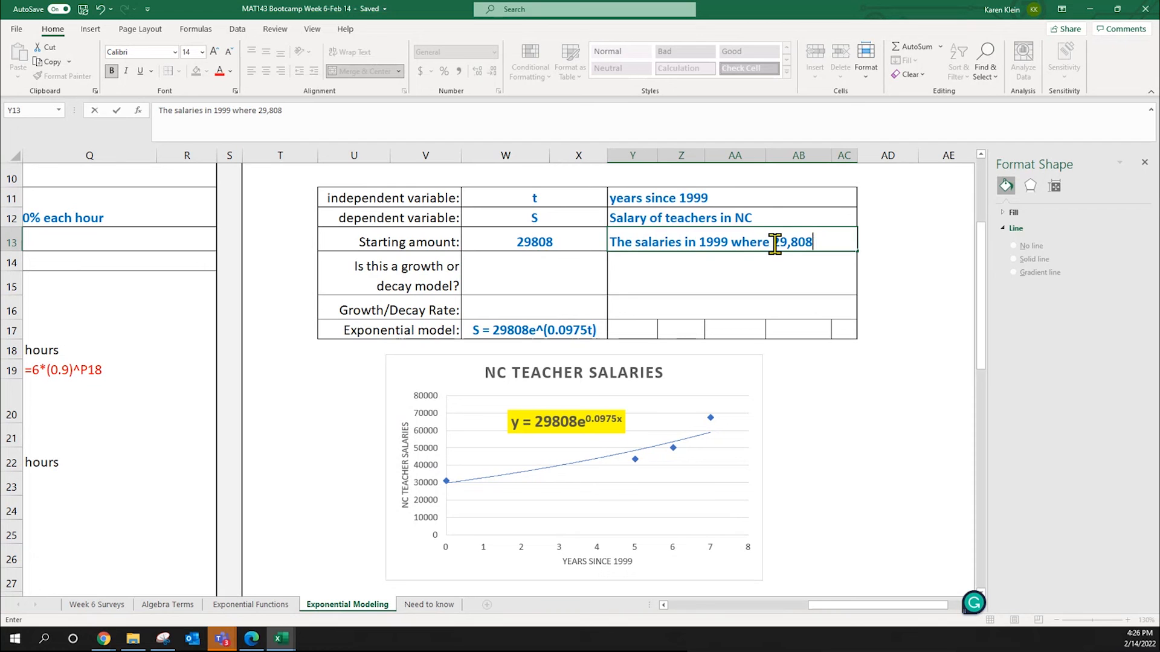
{"action": "left_click", "coordinate": [774, 243]}
{"action": "type", "text": "$"}
{"action": "key", "text": "Return"}
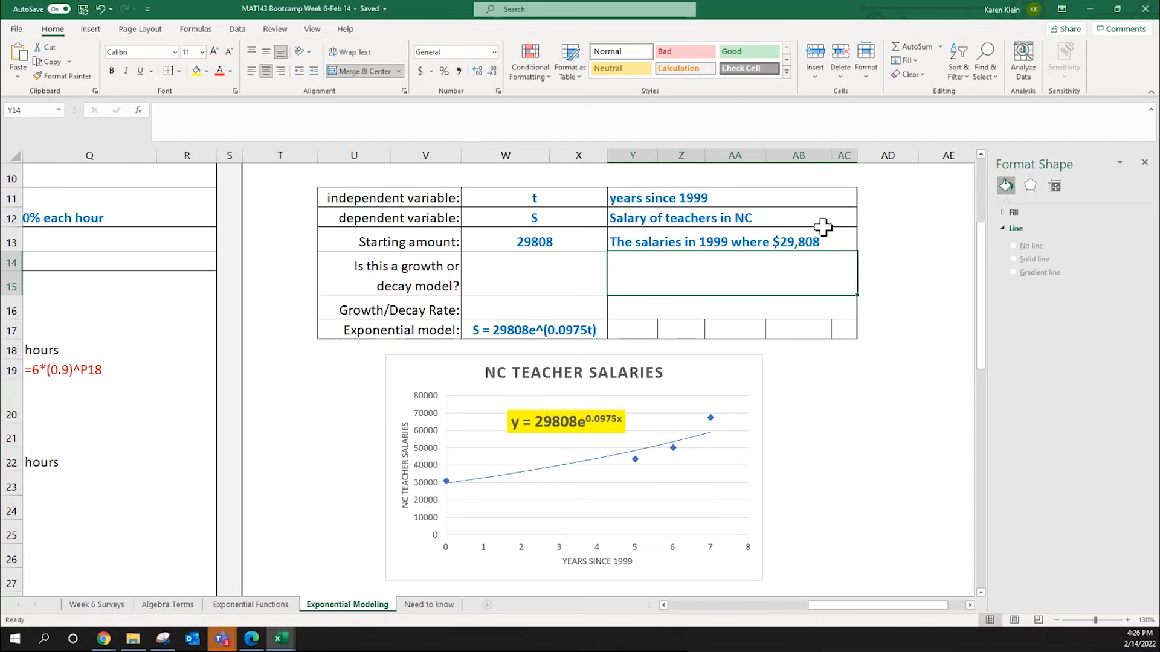
Step: Answer the growth or decay model question in W14 with Growth
{"action": "left_click", "coordinate": [583, 264]}
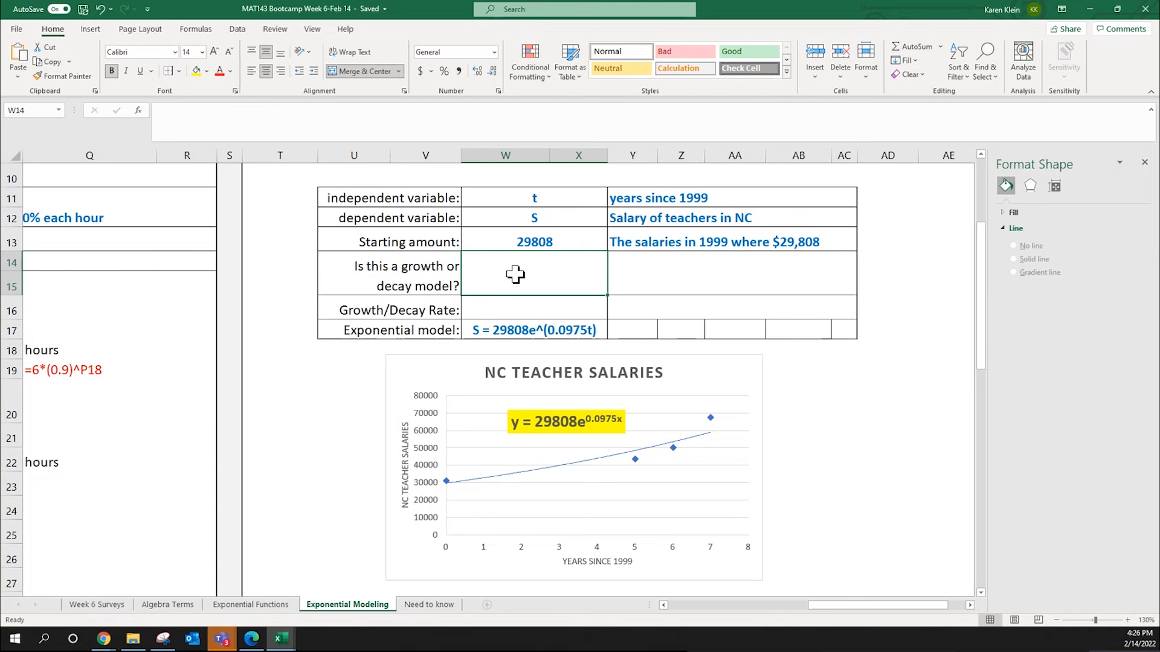
{"action": "type", "text": "Growth"}
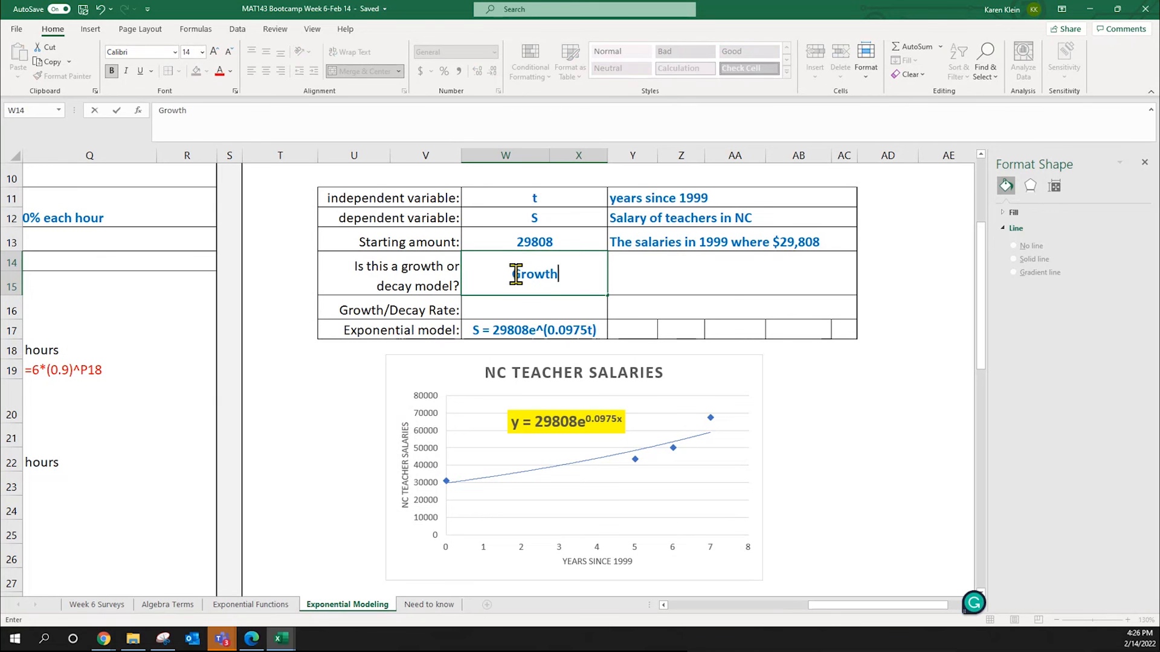
{"action": "key", "text": "Return"}
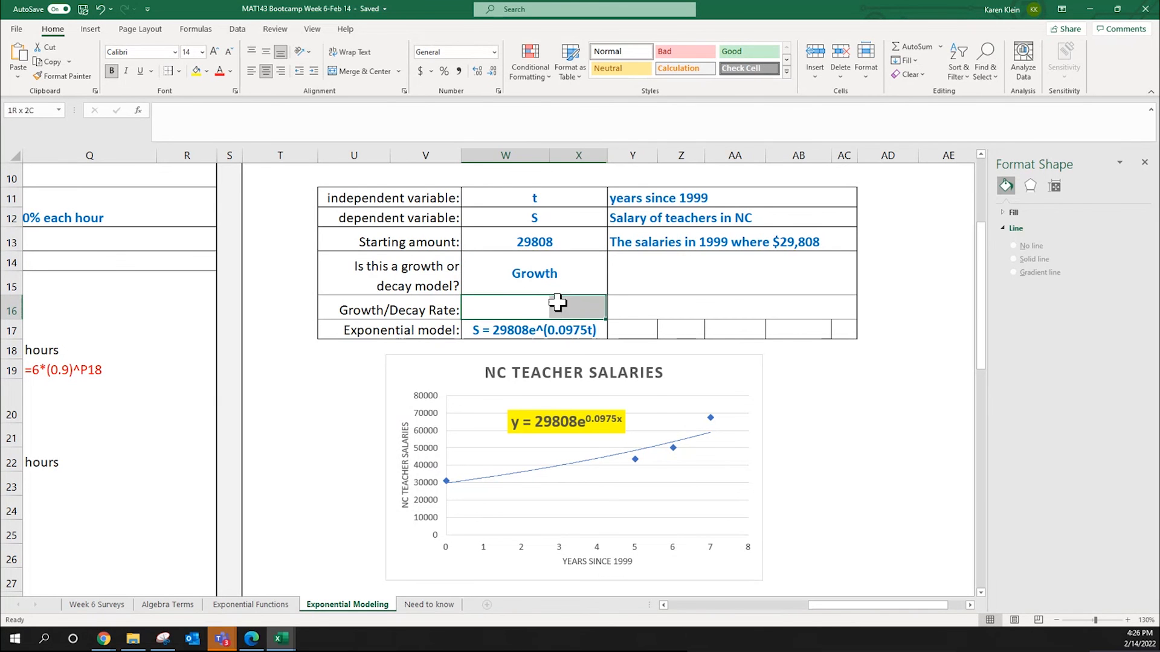
{"action": "left_click", "coordinate": [753, 375]}
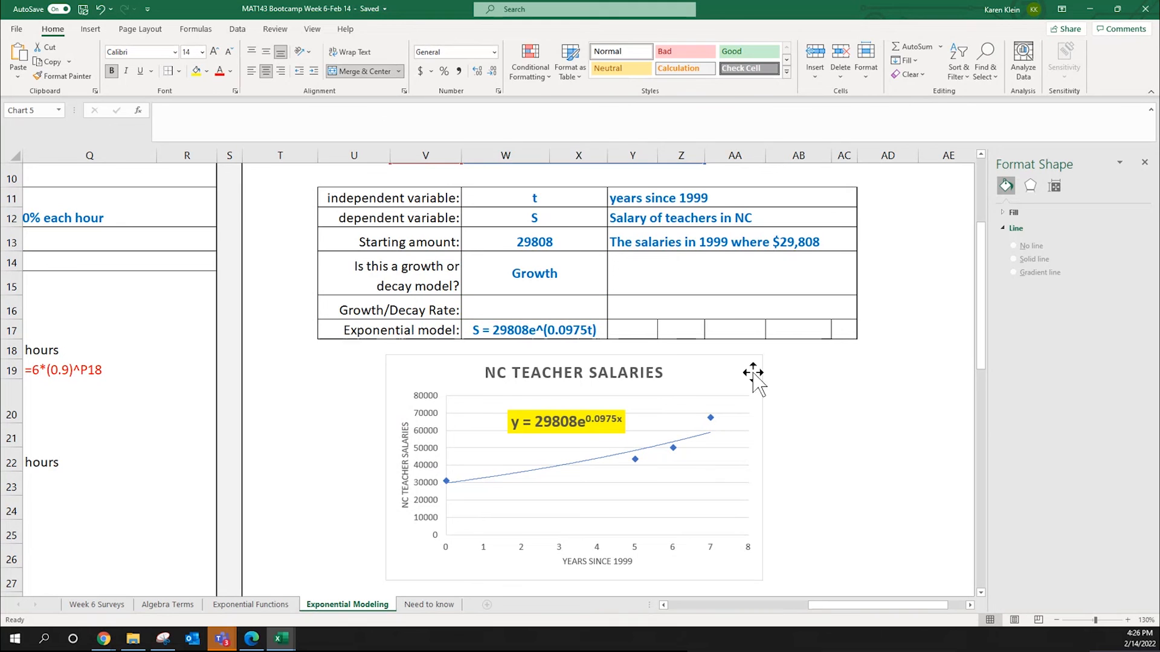
{"action": "left_click", "coordinate": [849, 380]}
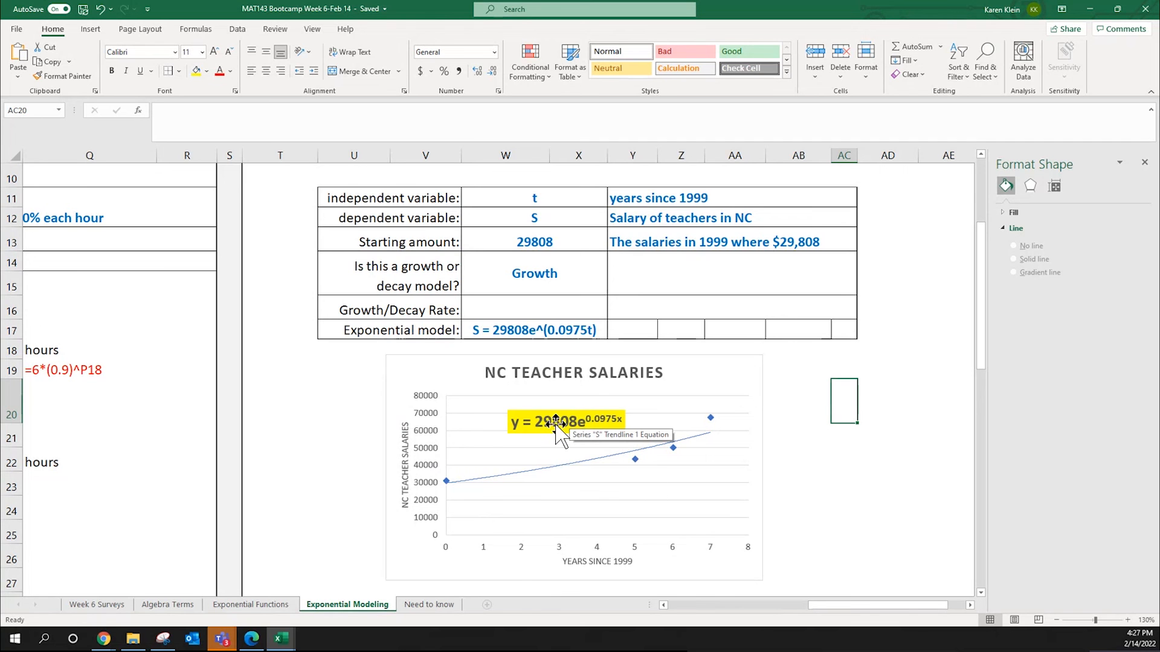
{"action": "left_click", "coordinate": [564, 313]}
{"action": "left_click", "coordinate": [668, 309]}
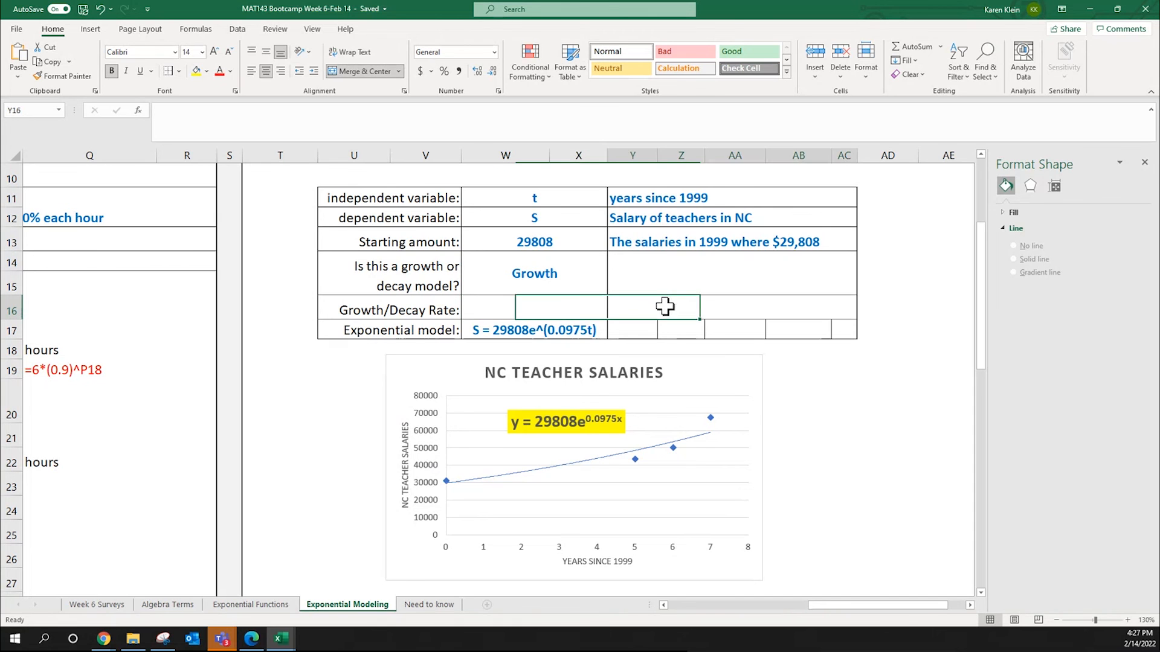
Step: Write the label b = exp(0.0975) in AB20 and calculate it beside it in AC20 with =EXP(0.0975)
{"action": "left_click", "coordinate": [787, 408]}
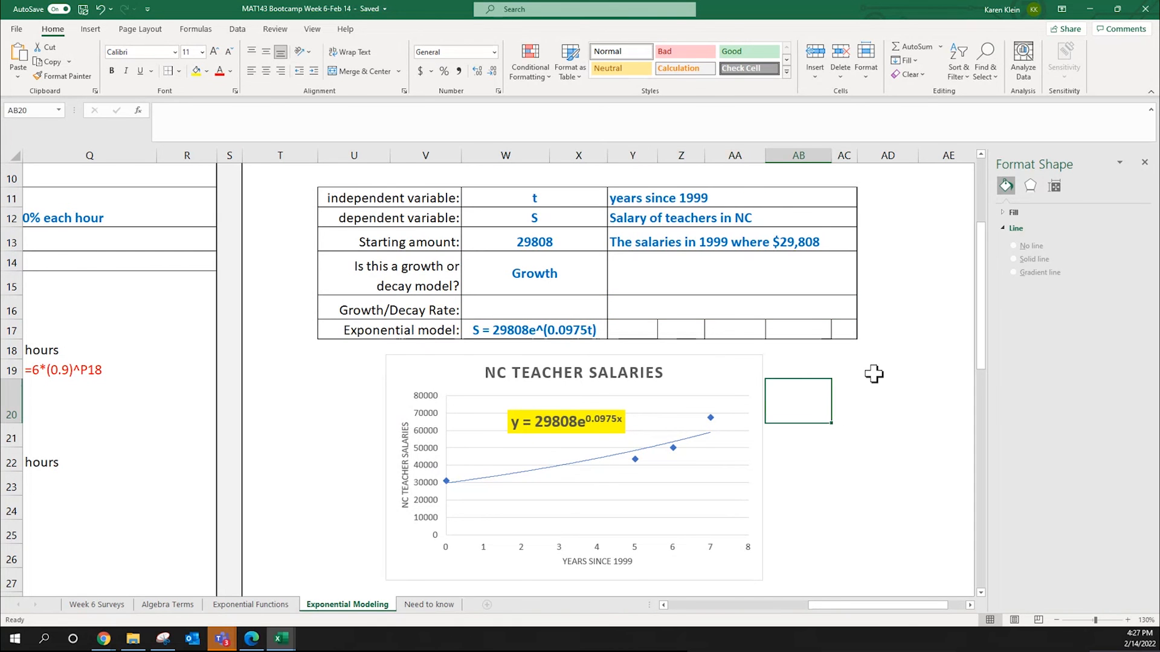
{"action": "type", "text": "b = exp(0.0975"}
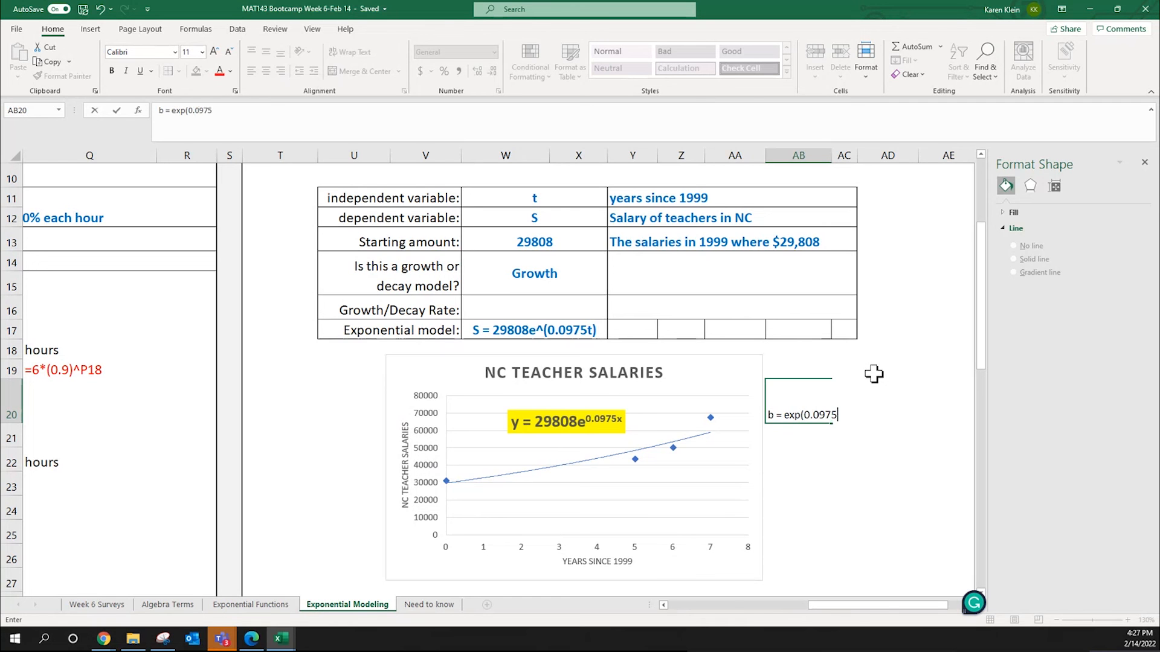
{"action": "key", "text": "Tab"}
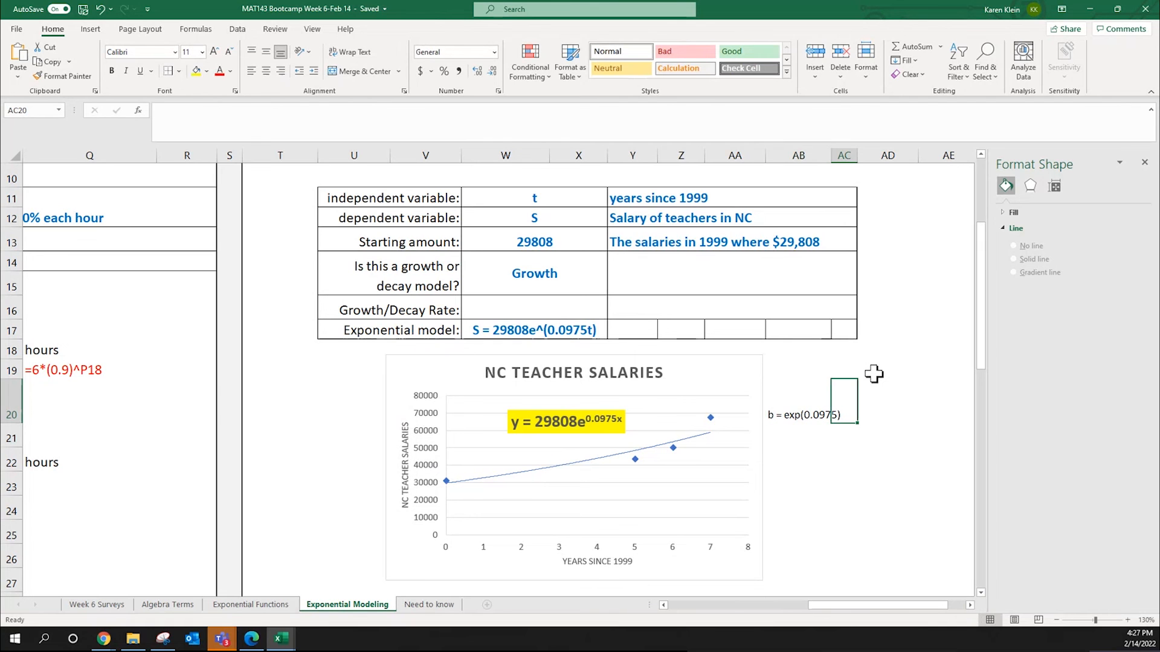
{"action": "type", "text": "=exp(0.0975"}
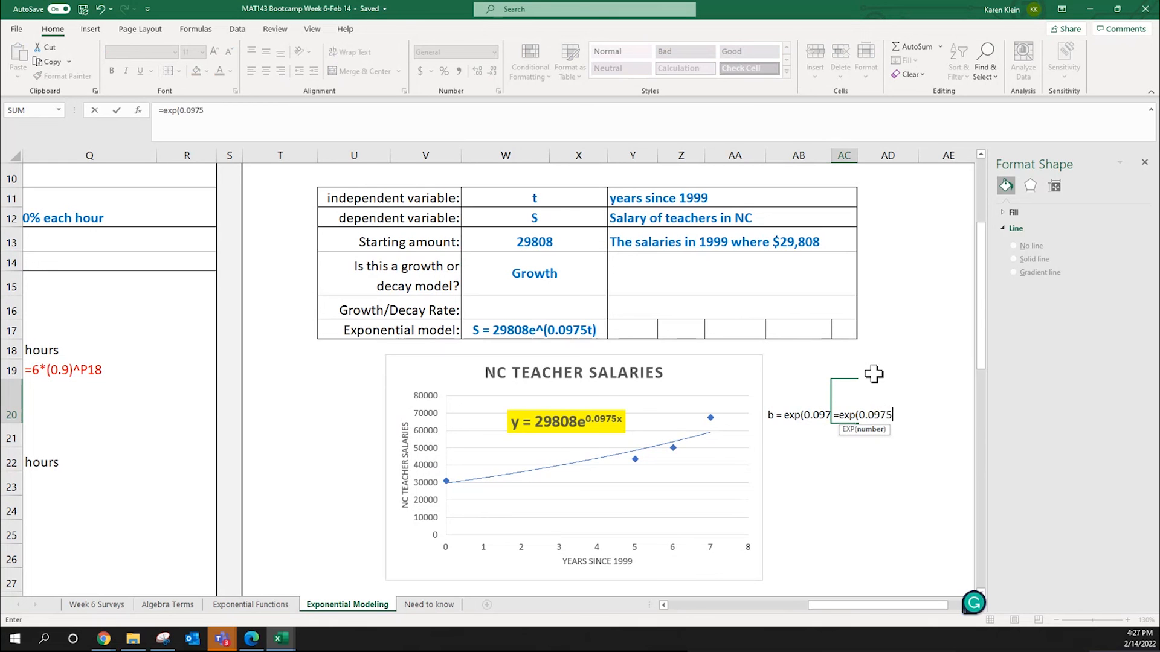
{"action": "key", "text": "Return"}
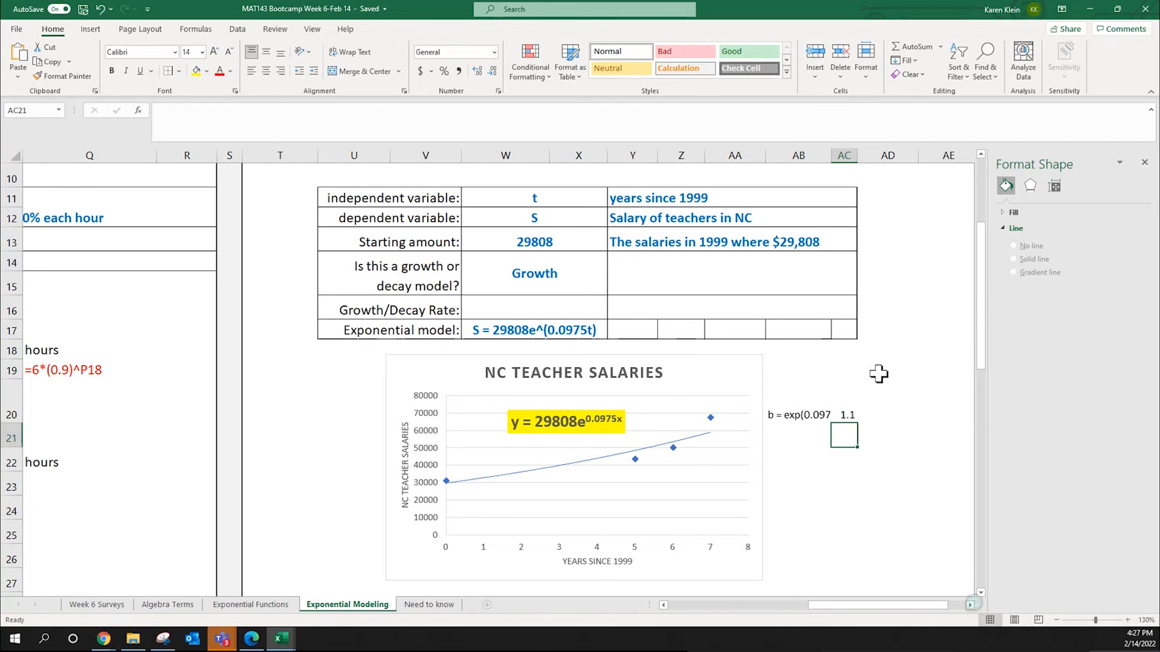
Step: Show the AC20 result with four decimal places and widen column AC to fit it
{"action": "left_click", "coordinate": [845, 417]}
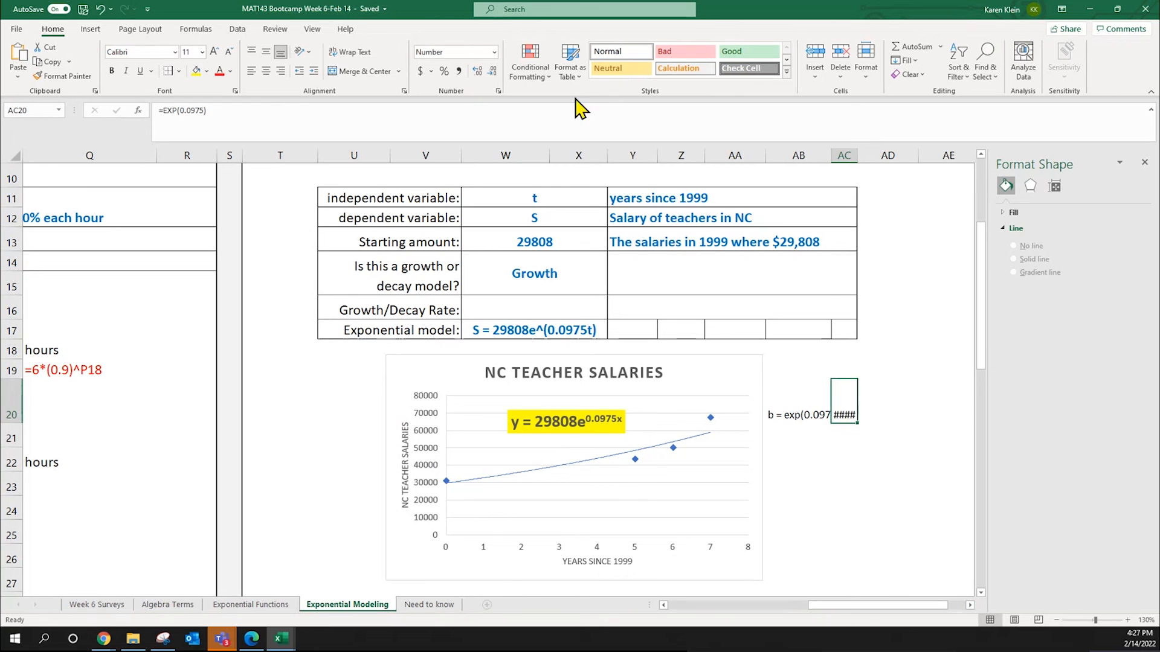
{"action": "double_click", "coordinate": [858, 154]}
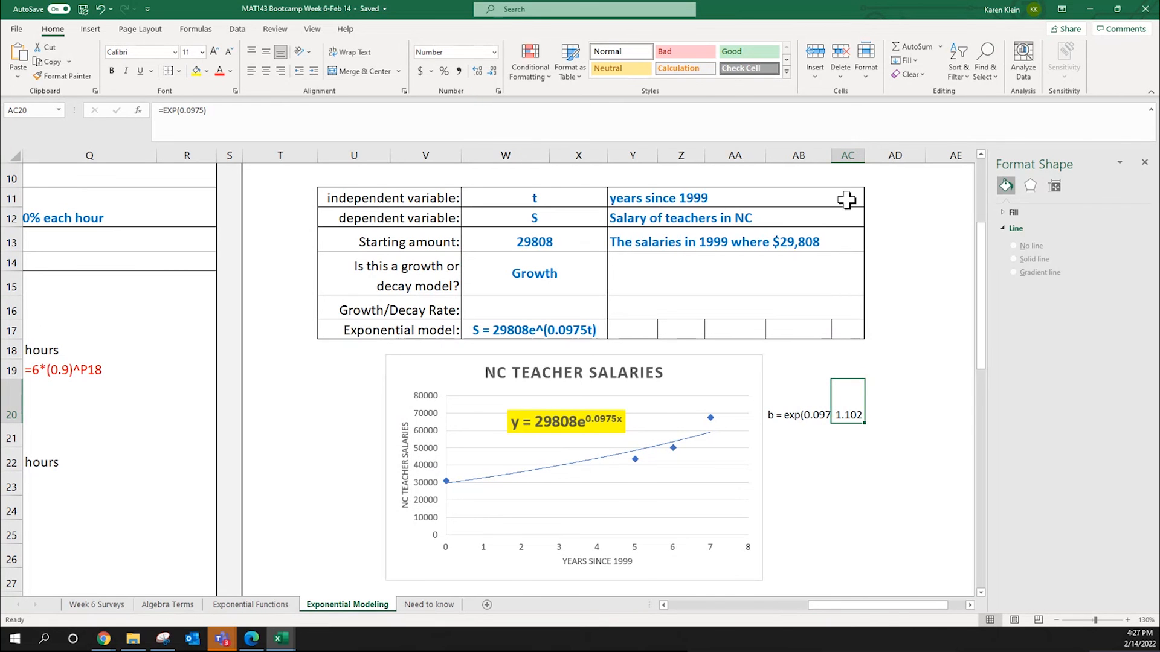
{"action": "left_click_drag", "start_coordinate": [865, 155], "coordinate": [876, 155]}
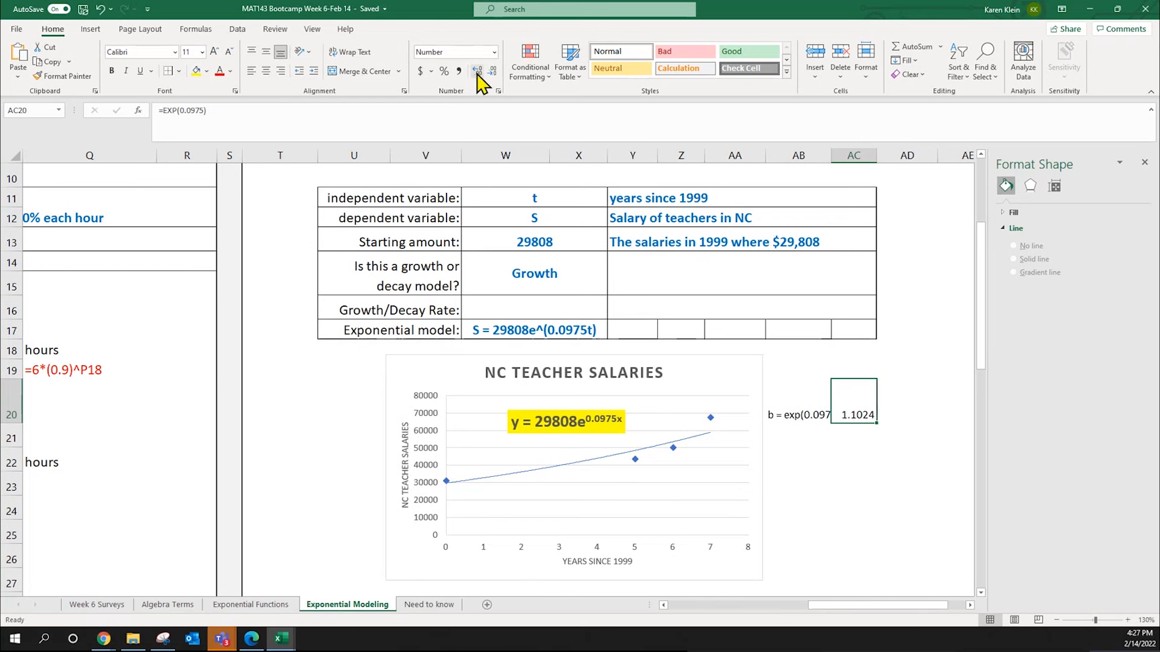
{"action": "left_click", "coordinate": [806, 487]}
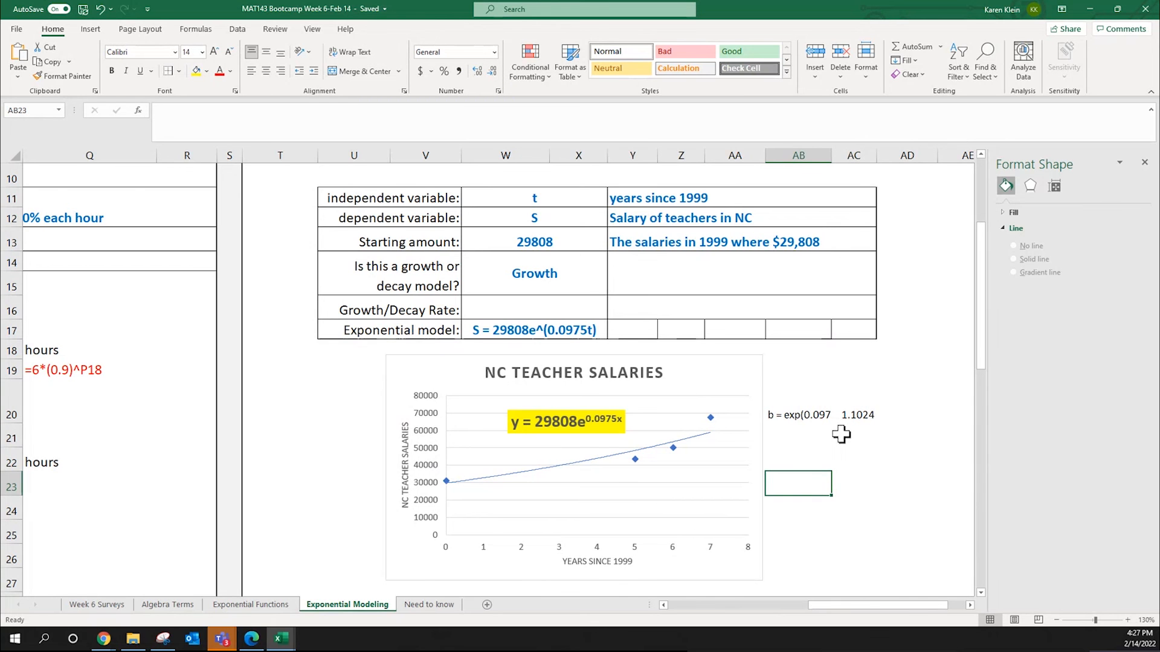
Step: Label AD20 as Growth factor and AD21 as Growth rate
{"action": "left_click", "coordinate": [857, 422]}
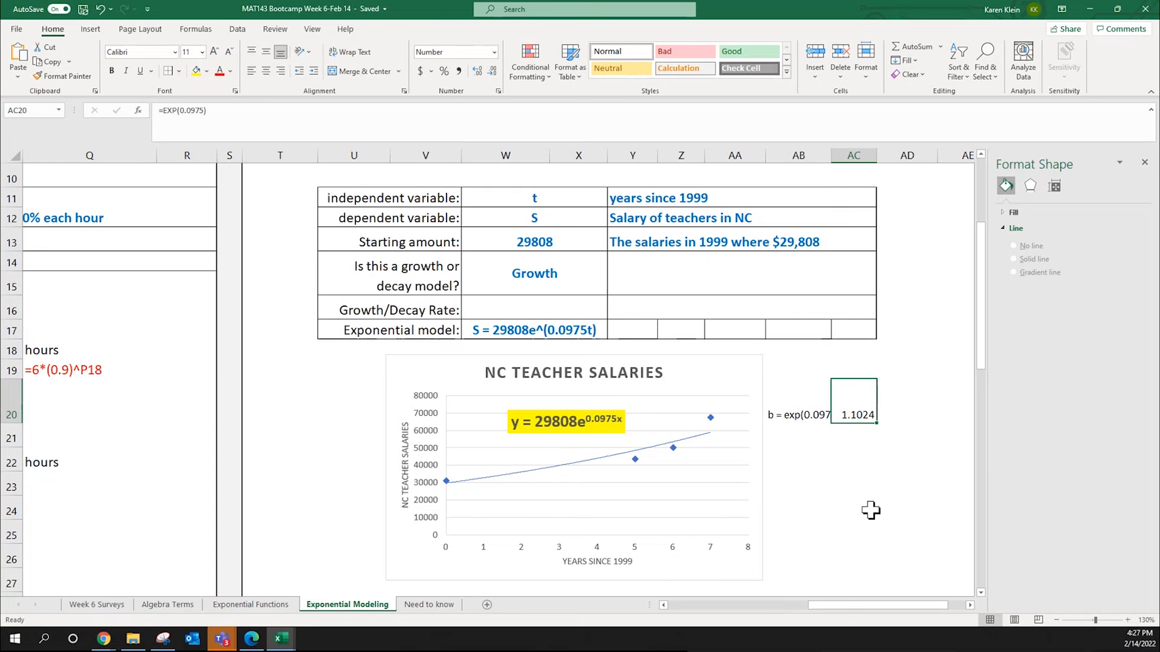
{"action": "key", "text": "Right"}
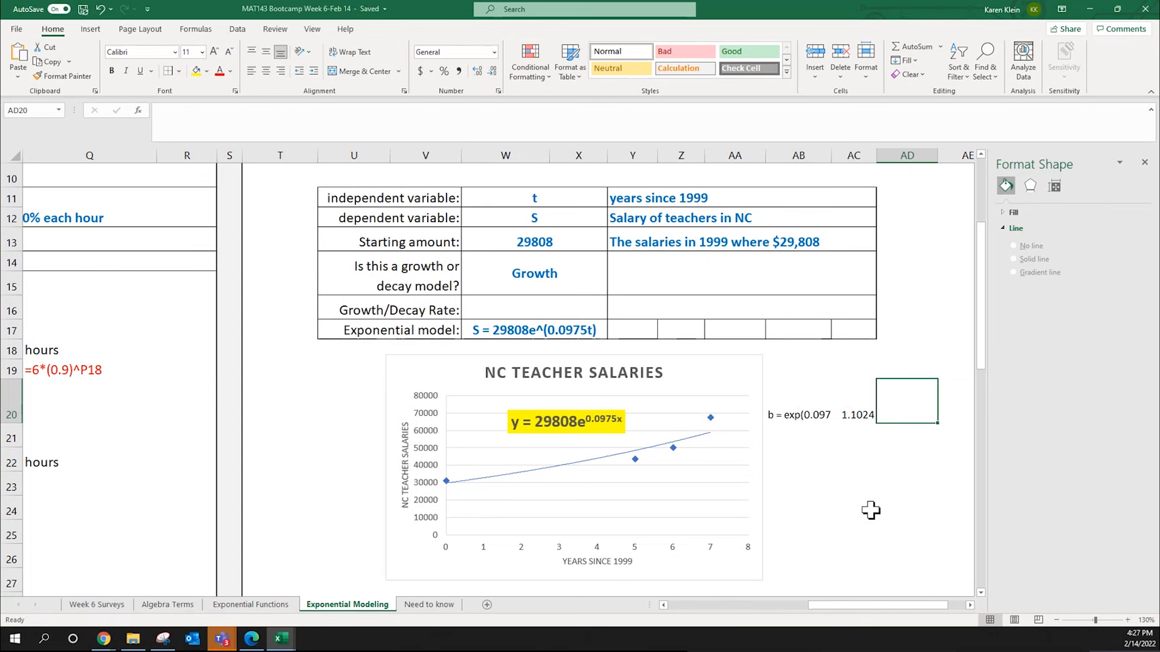
{"action": "type", "text": "Growth"}
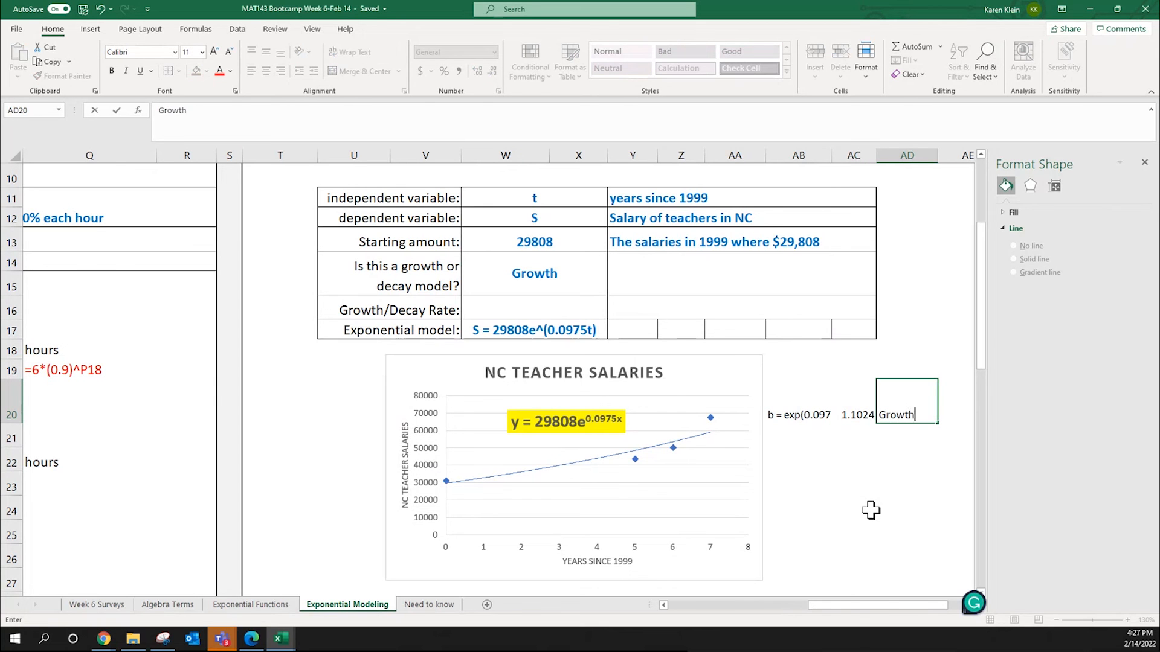
{"action": "type", "text": " factor"}
{"action": "key", "text": "Return"}
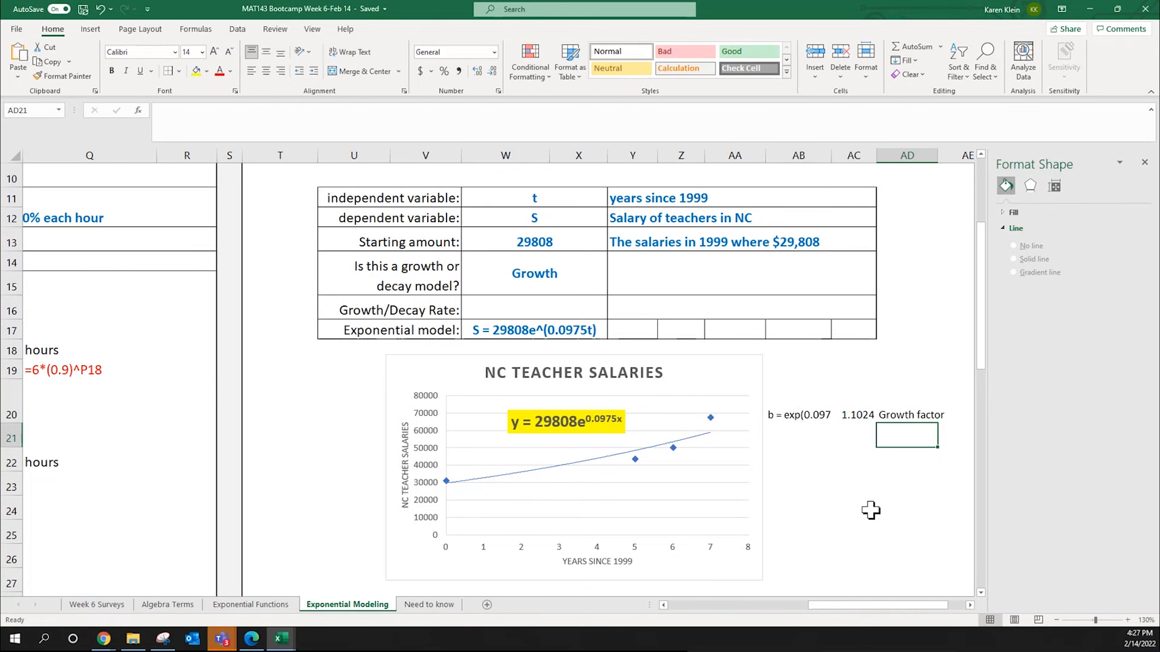
{"action": "type", "text": "Growth "}
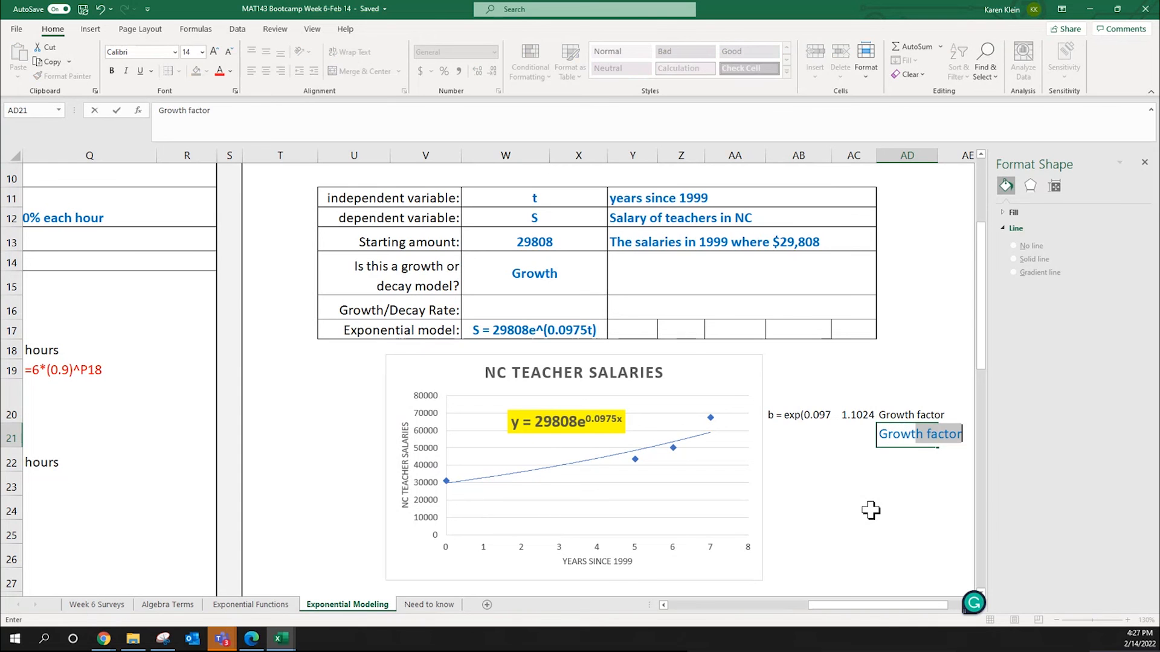
{"action": "type", "text": "rate"}
{"action": "key", "text": "Return"}
Step: Calculate the growth rate in AC21 by subtracting 1 from the growth factor in AC20
{"action": "key", "text": "Up"}
{"action": "key", "text": "Left"}
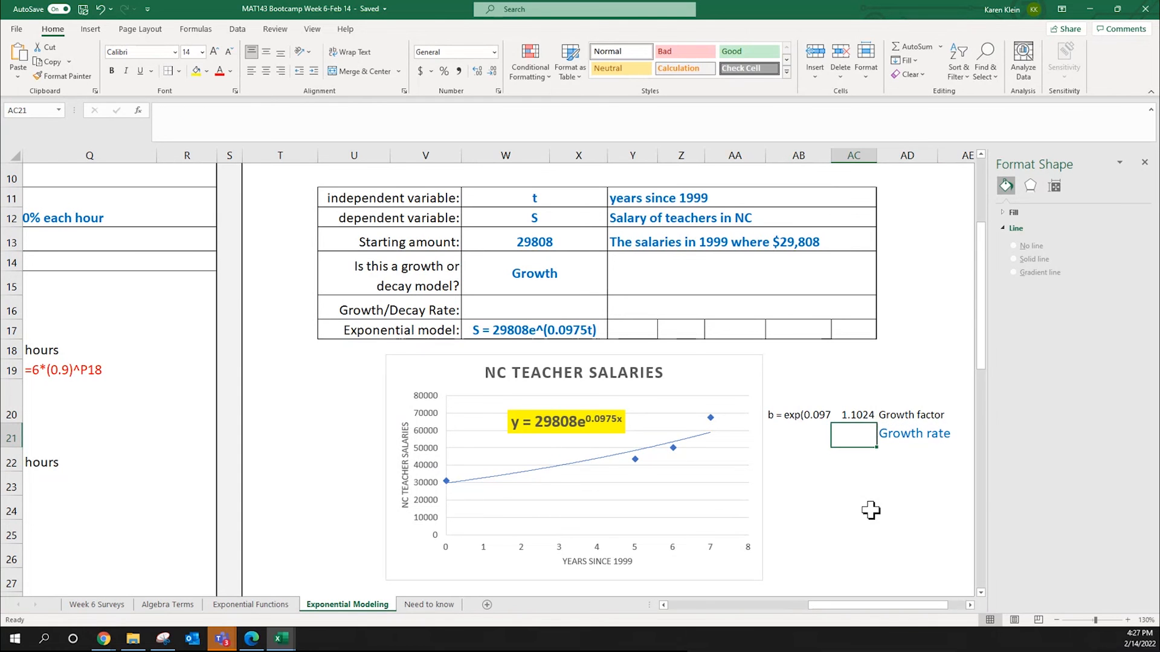
{"action": "type", "text": "="}
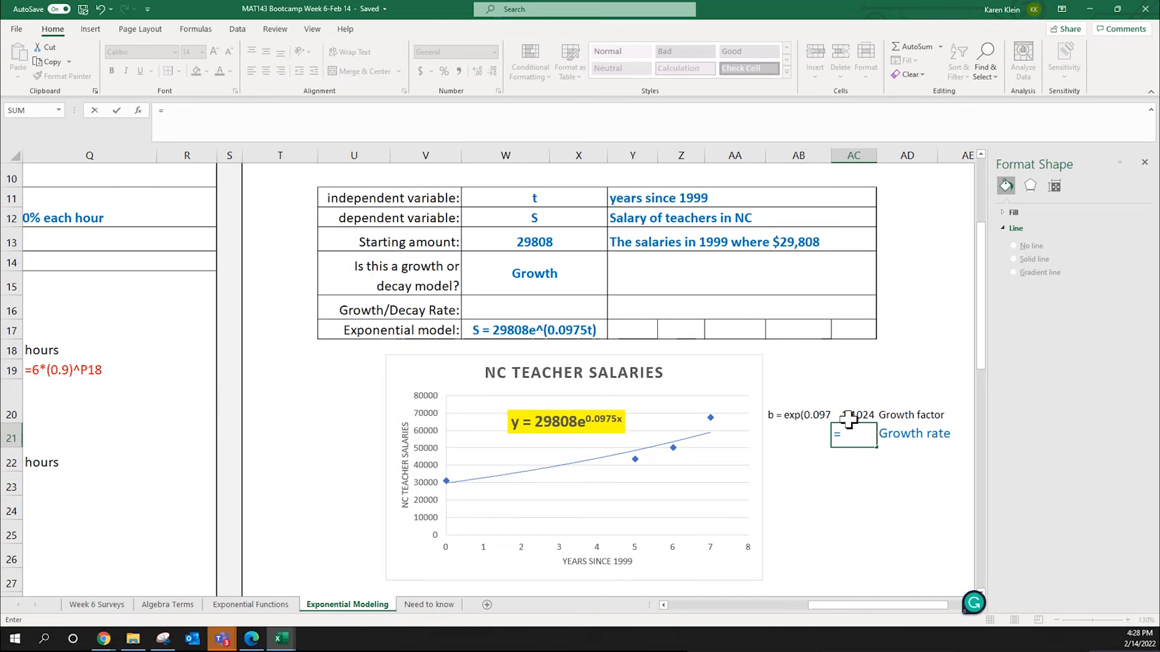
{"action": "left_click", "coordinate": [852, 414]}
{"action": "type", "text": "-1"}
{"action": "key", "text": "Return"}
{"action": "key", "text": "Up"}
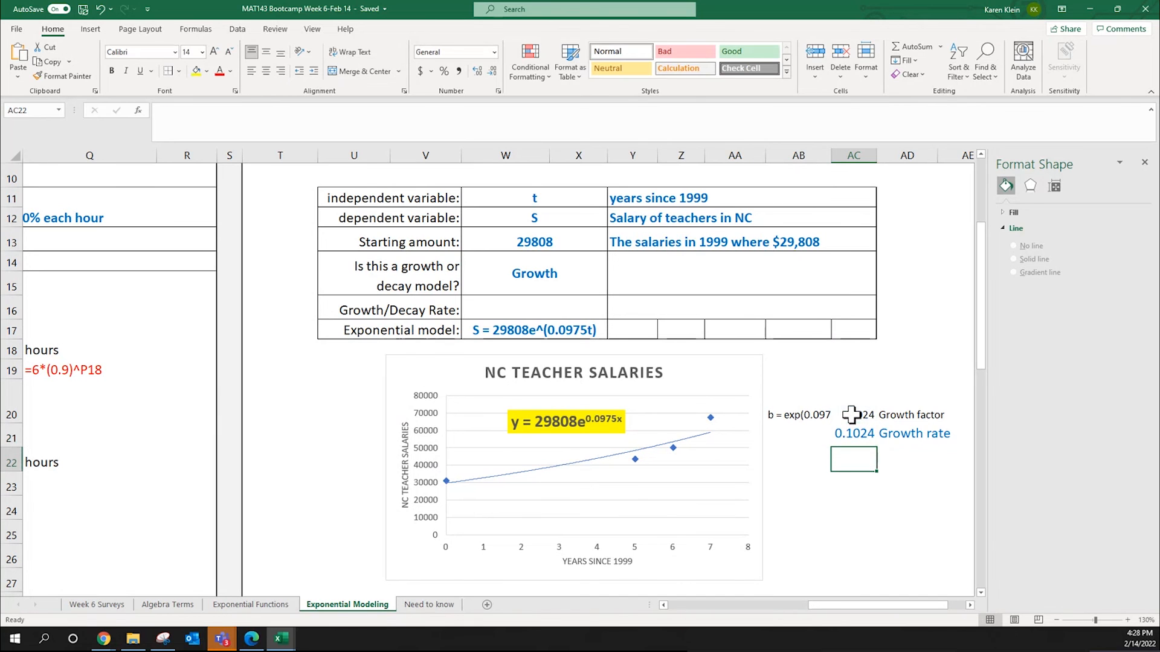
Step: Copy the formatting of the Growth rate label to AC20:AD20 and bottom-align those cells
{"action": "left_click", "coordinate": [921, 434]}
{"action": "left_click", "coordinate": [72, 76]}
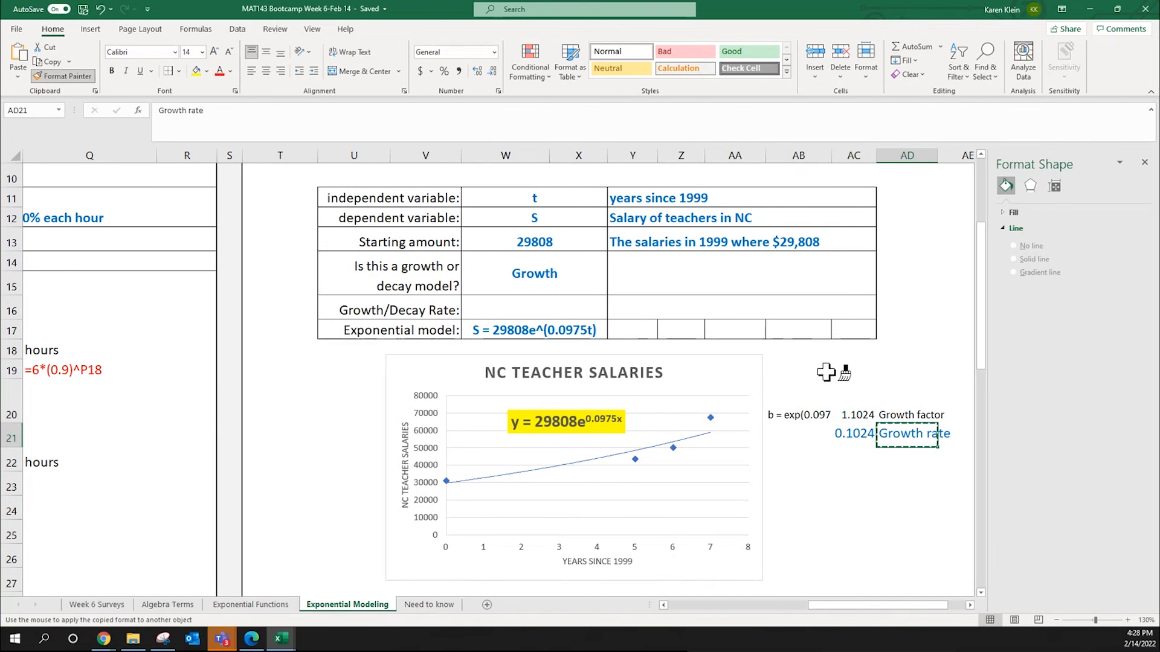
{"action": "left_click_drag", "start_coordinate": [867, 415], "coordinate": [909, 416]}
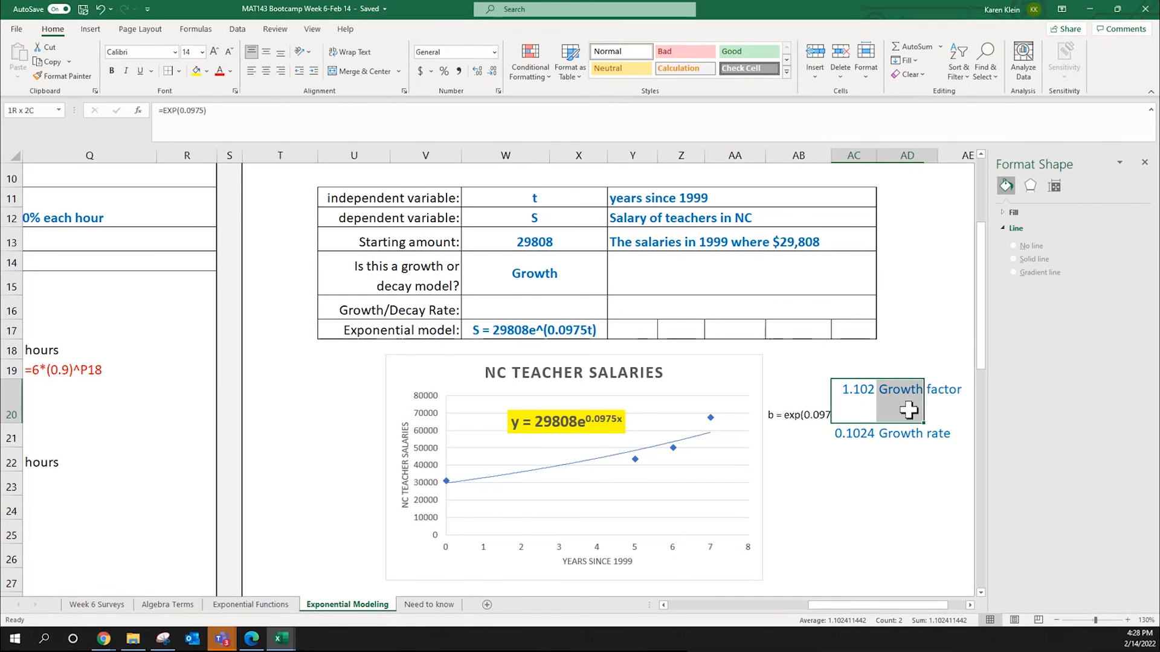
{"action": "left_click", "coordinate": [281, 53]}
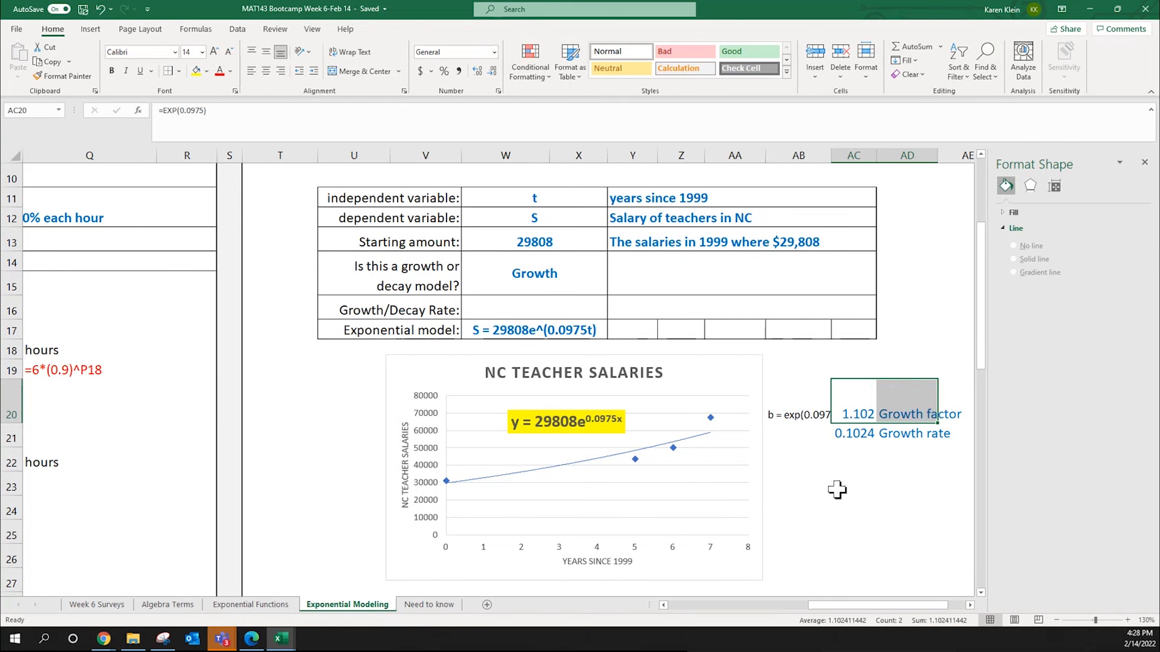
{"action": "left_click", "coordinate": [894, 508]}
Step: Enter "Growth rate is 0.1024 or 10.24%" as the Growth/Decay Rate in W16 and widen columns W and X to fit it
{"action": "left_click", "coordinate": [510, 312]}
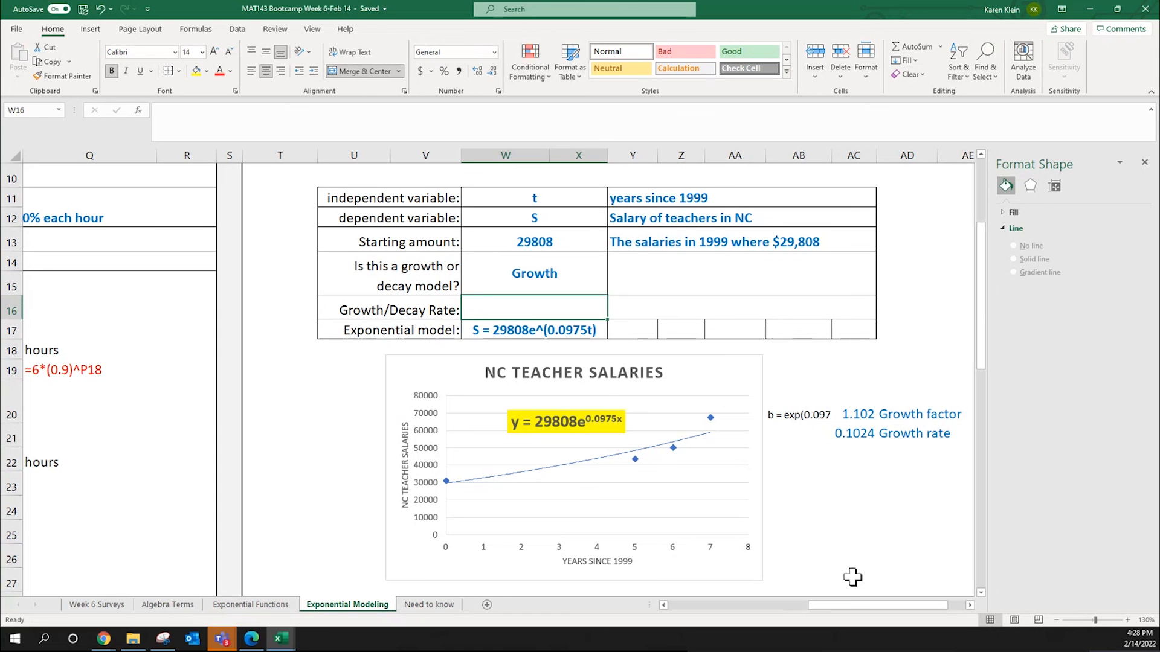
{"action": "type", "text": "Growth rat"}
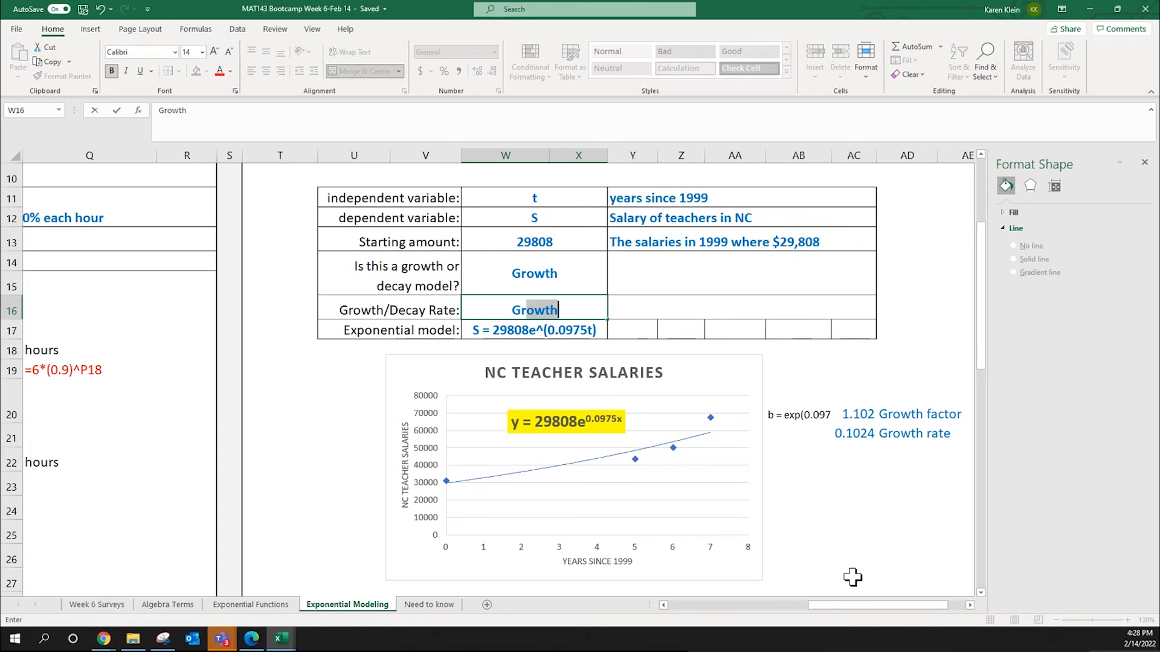
{"action": "type", "text": "e is 0.1024 or "}
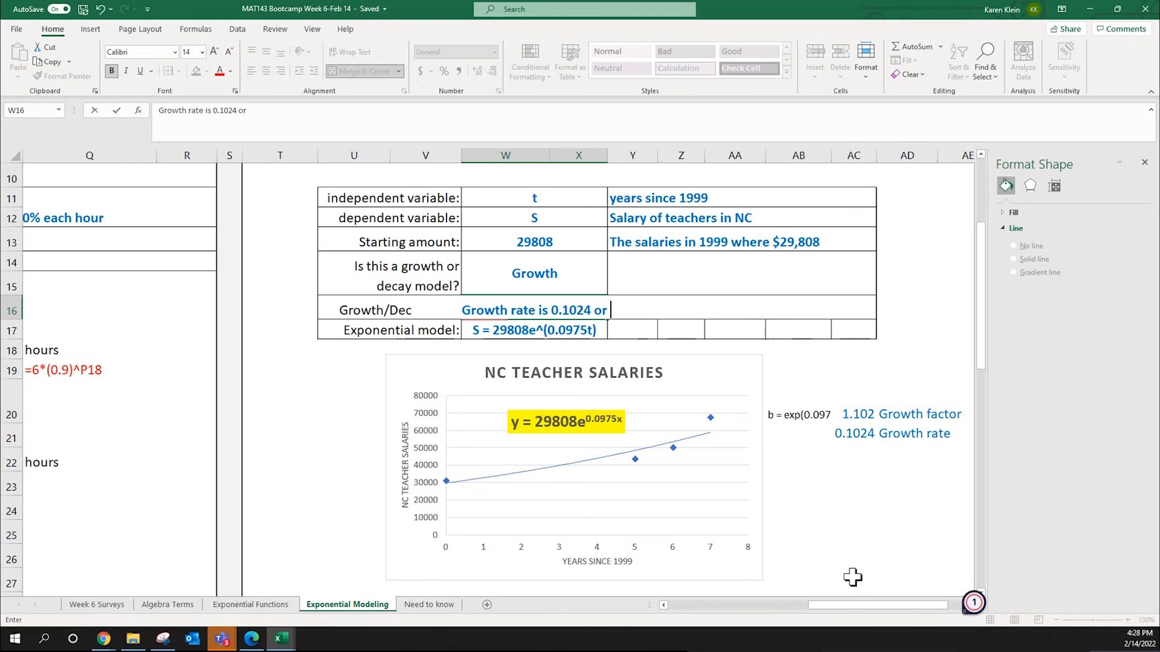
{"action": "type", "text": "10.24%"}
{"action": "key", "text": "ctrl+Return"}
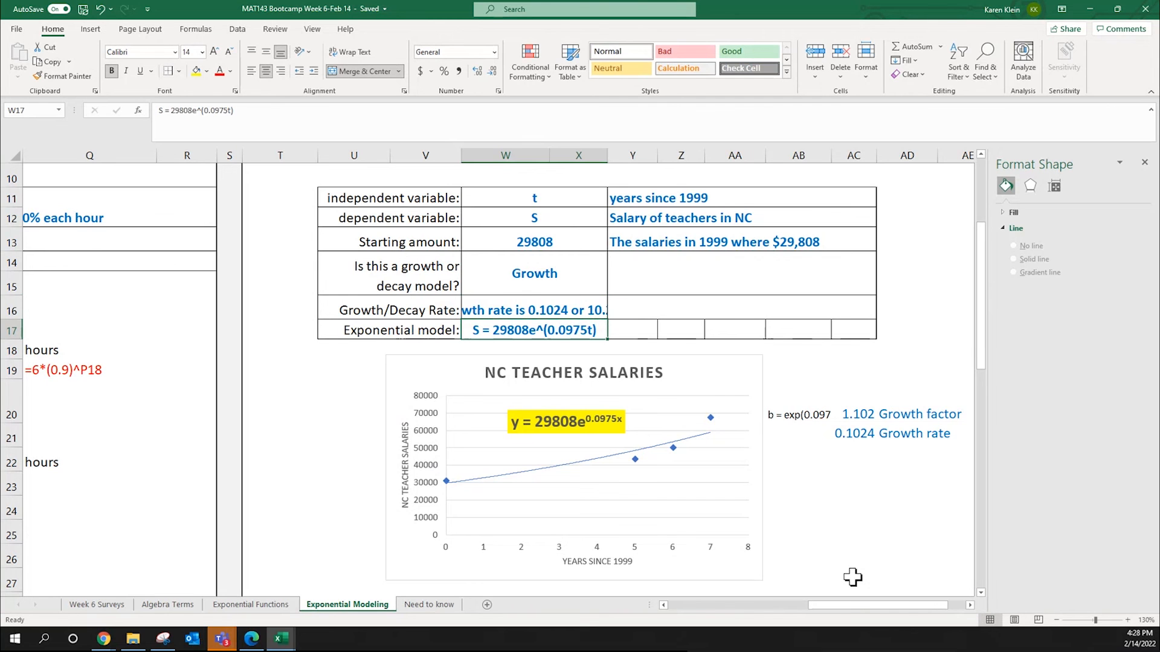
{"action": "left_click_drag", "start_coordinate": [607, 155], "coordinate": [649, 155]}
{"action": "left_click_drag", "start_coordinate": [549, 155], "coordinate": [571, 156]}
Step: Enter "The avg salaries of NC teacher increase 10.24% per year." in Y16 as the explanation of the growth rate
{"action": "left_click", "coordinate": [688, 305]}
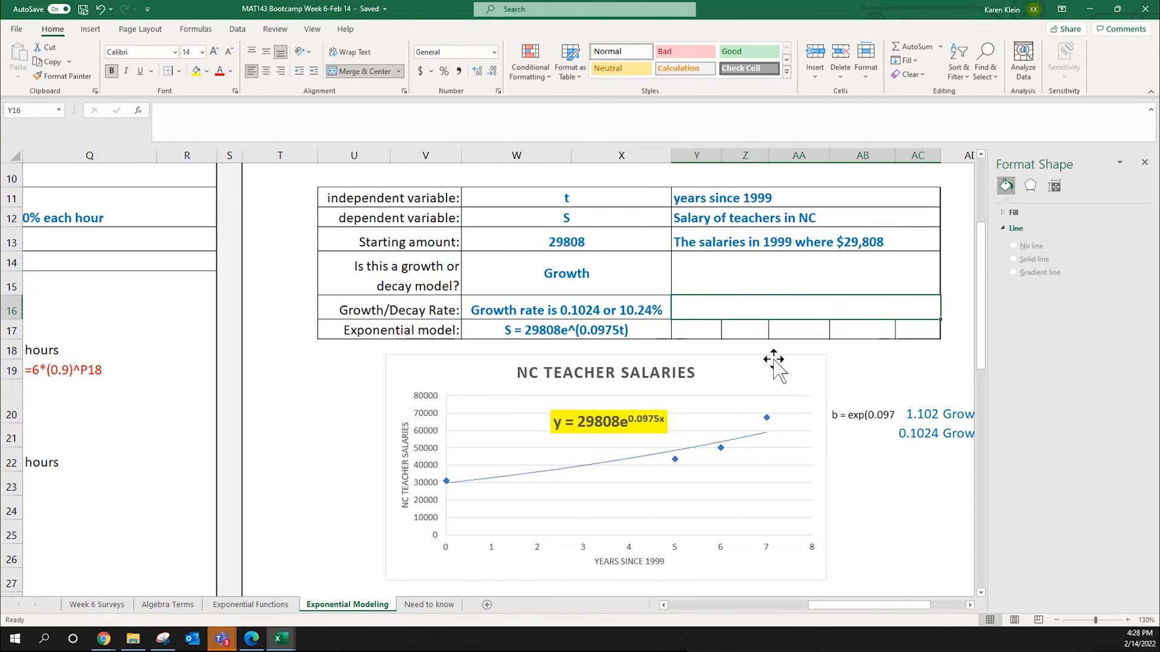
{"action": "double_click", "coordinate": [713, 301]}
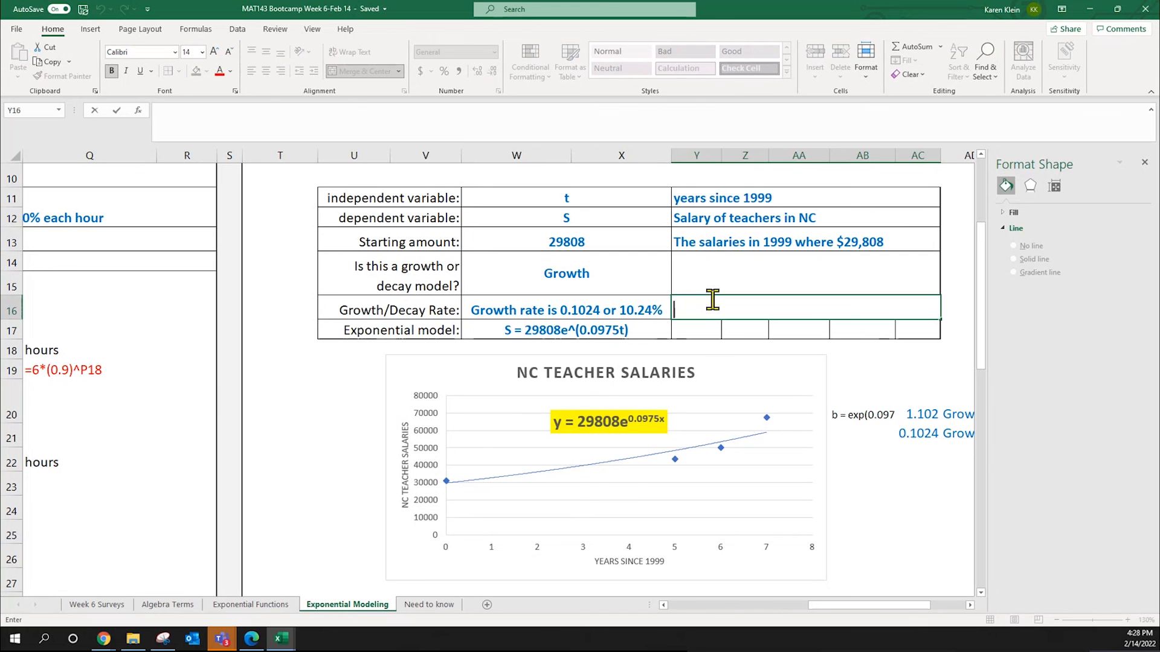
{"action": "type", "text": "The ave"}
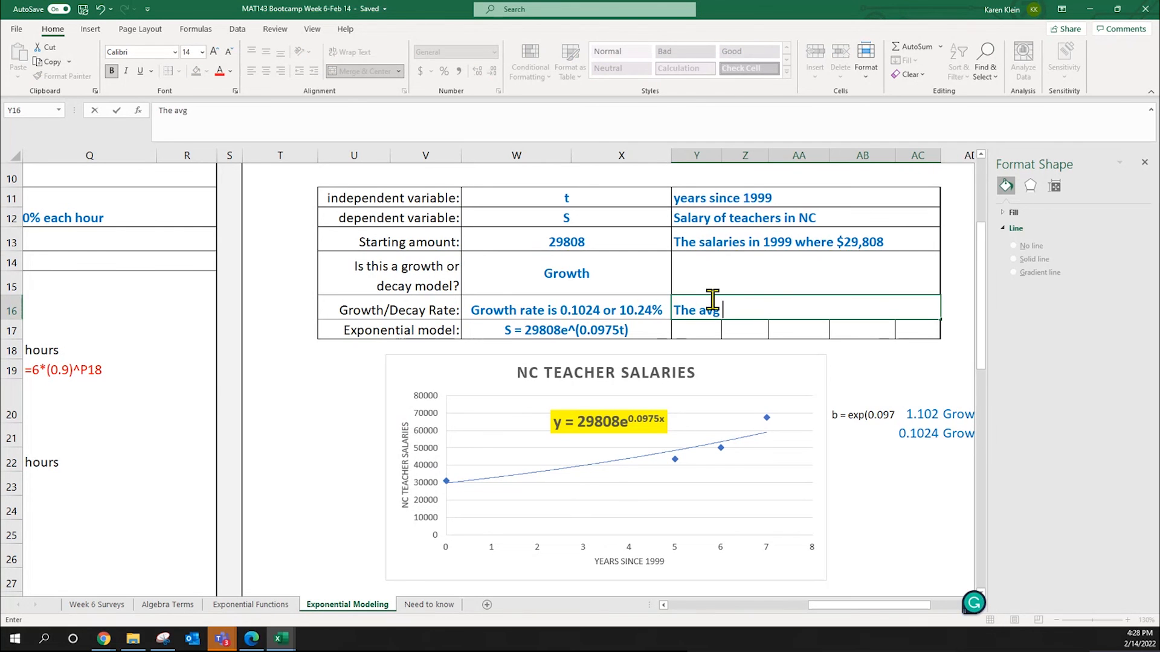
{"action": "type", "text": " salaroes"}
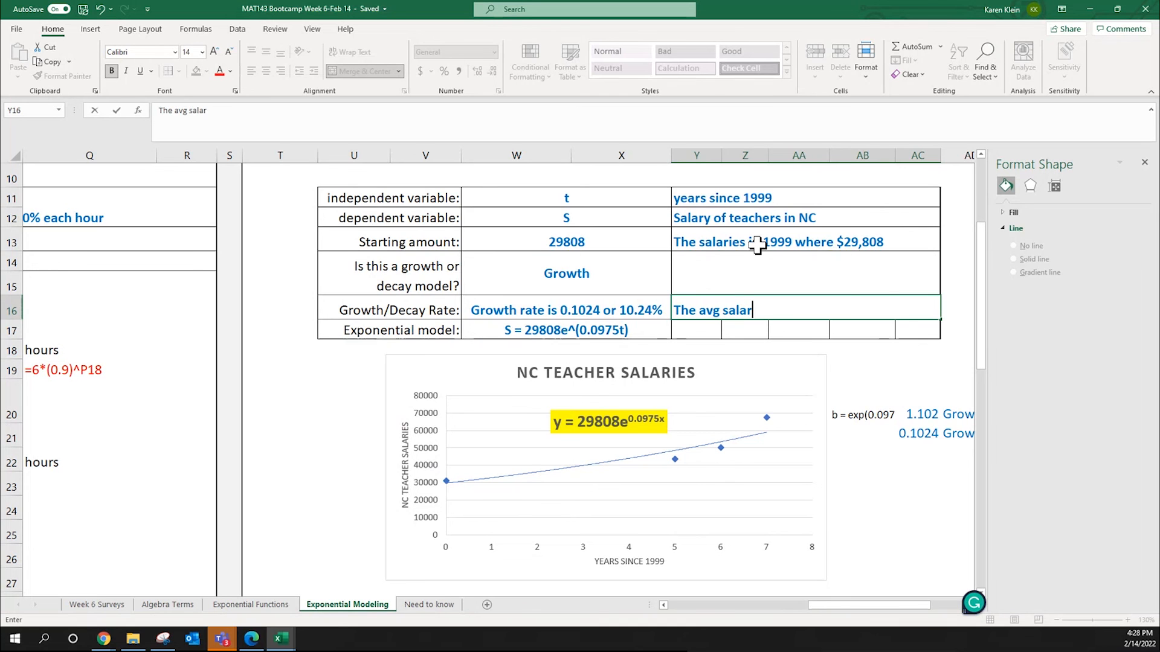
{"action": "key", "text": "BackSpace"}
{"action": "key", "text": "BackSpace"}
{"action": "key", "text": "BackSpace"}
{"action": "key", "text": "BackSpace"}
{"action": "type", "text": "ies of NC teacher incr"}
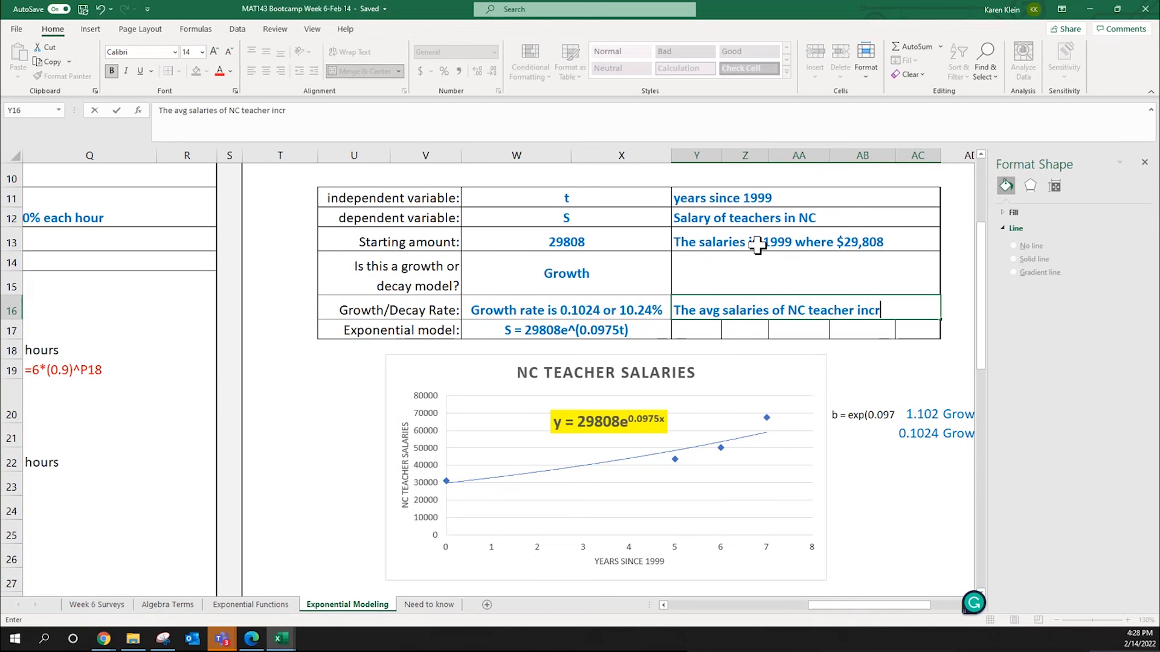
{"action": "type", "text": "ease "}
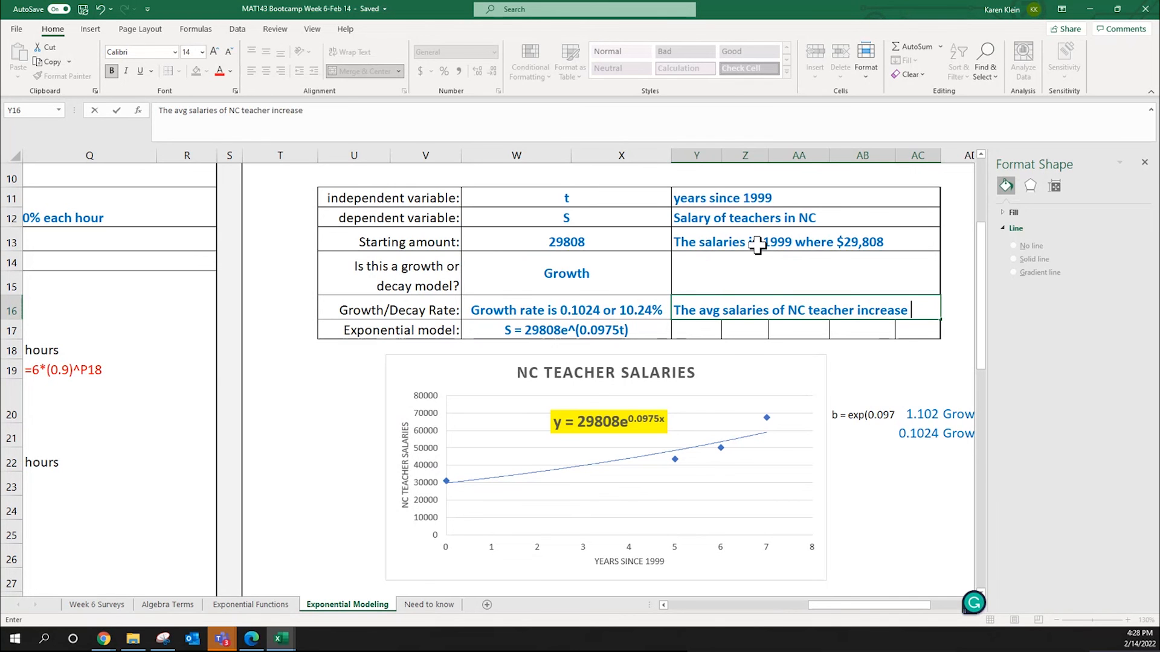
{"action": "type", "text": "10.24"}
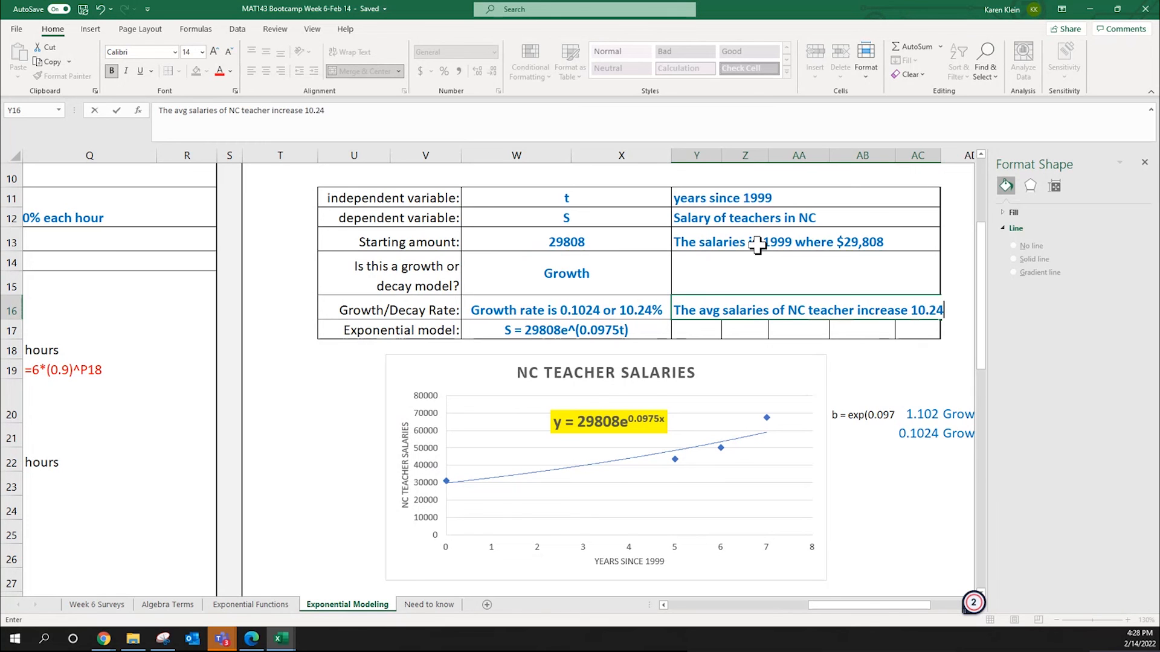
{"action": "type", "text": "% per year"}
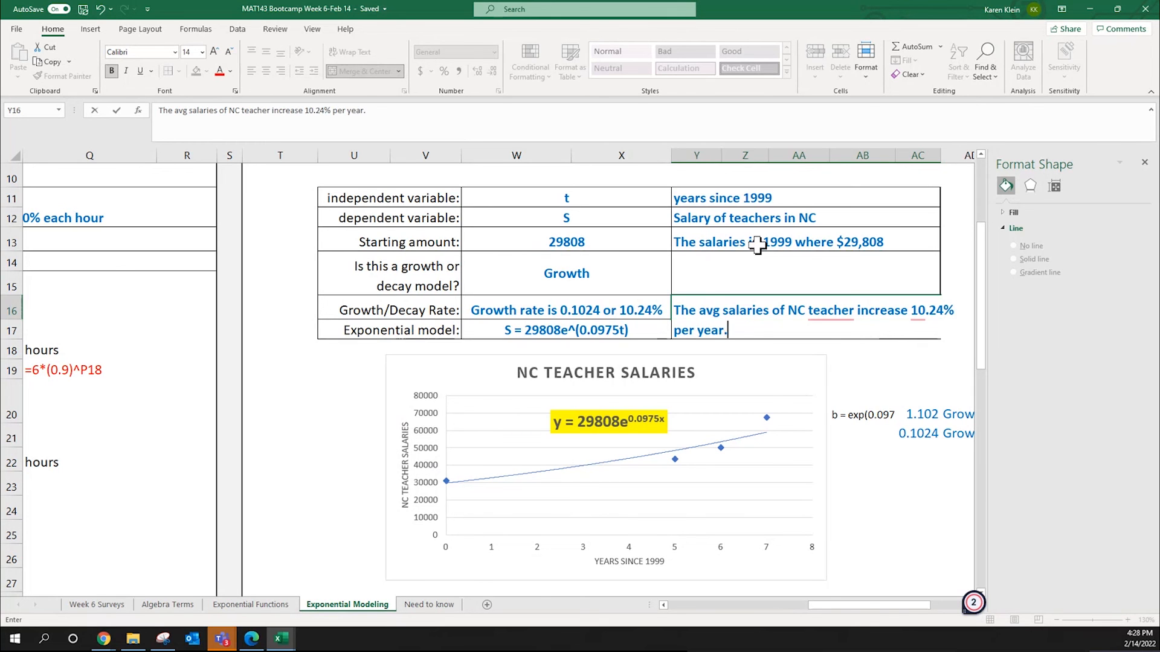
{"action": "key", "text": "Return"}
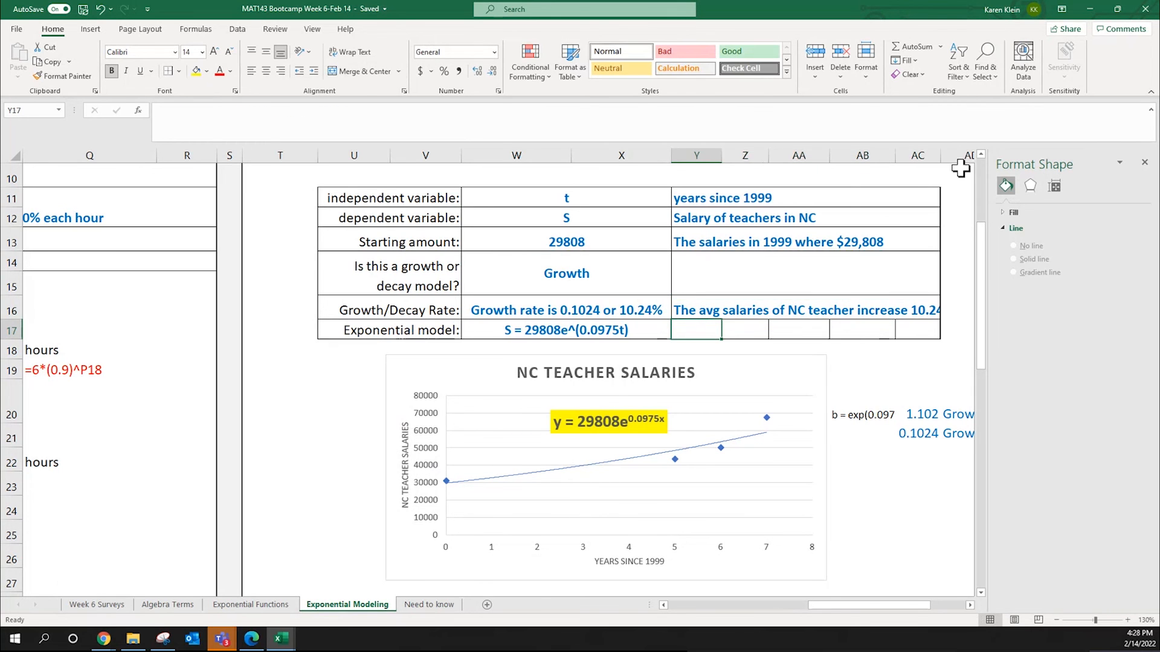
Step: Widen columns AC and AB so the growth rate explanation and the b = exp(0.0975) note fit
{"action": "left_click_drag", "start_coordinate": [941, 155], "coordinate": [974, 156]}
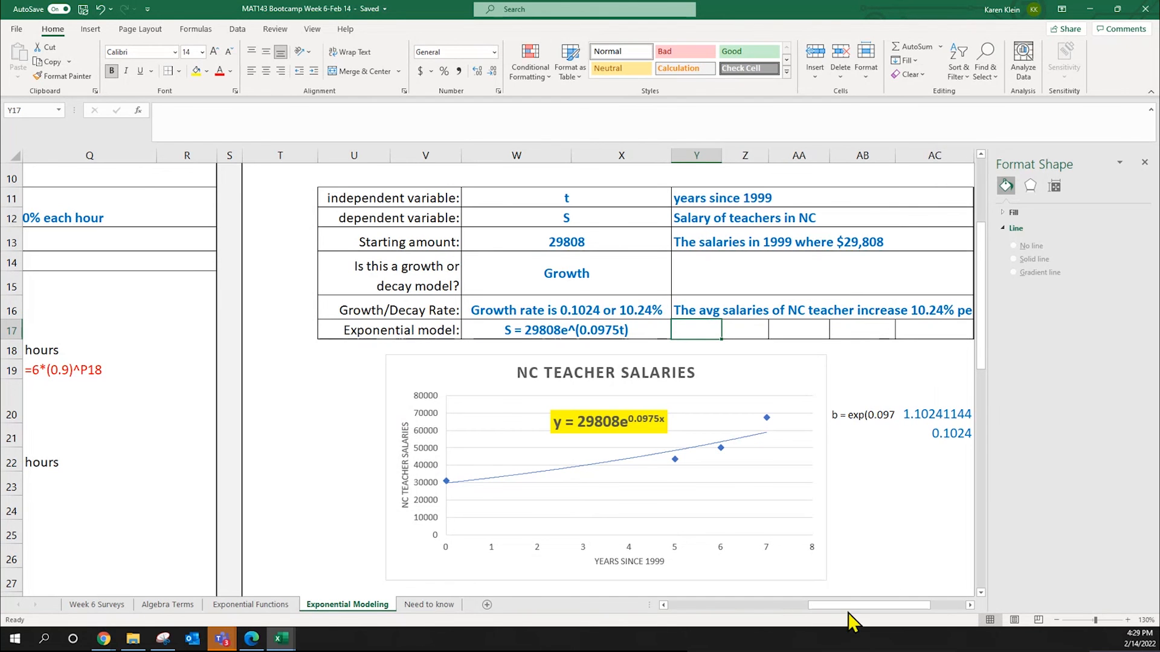
{"action": "left_click_drag", "start_coordinate": [854, 604], "coordinate": [872, 605]}
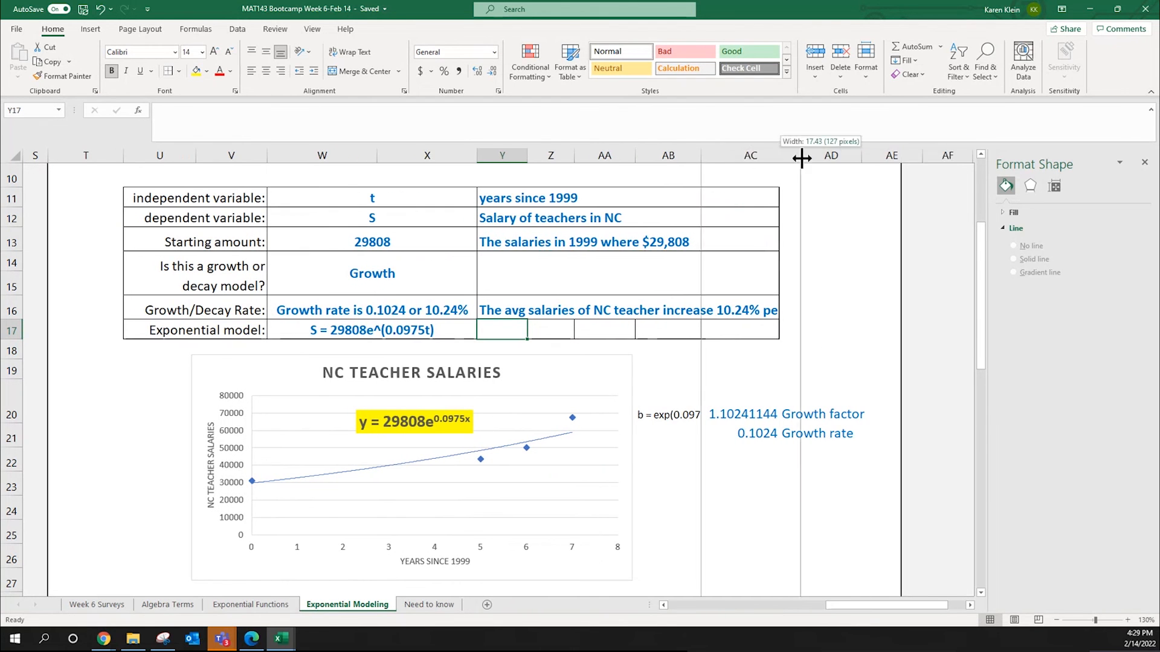
{"action": "left_click_drag", "start_coordinate": [781, 156], "coordinate": [805, 156]}
{"action": "left_click_drag", "start_coordinate": [701, 155], "coordinate": [739, 155]}
{"action": "left_click", "coordinate": [727, 393]}
{"action": "left_click", "coordinate": [710, 514]}
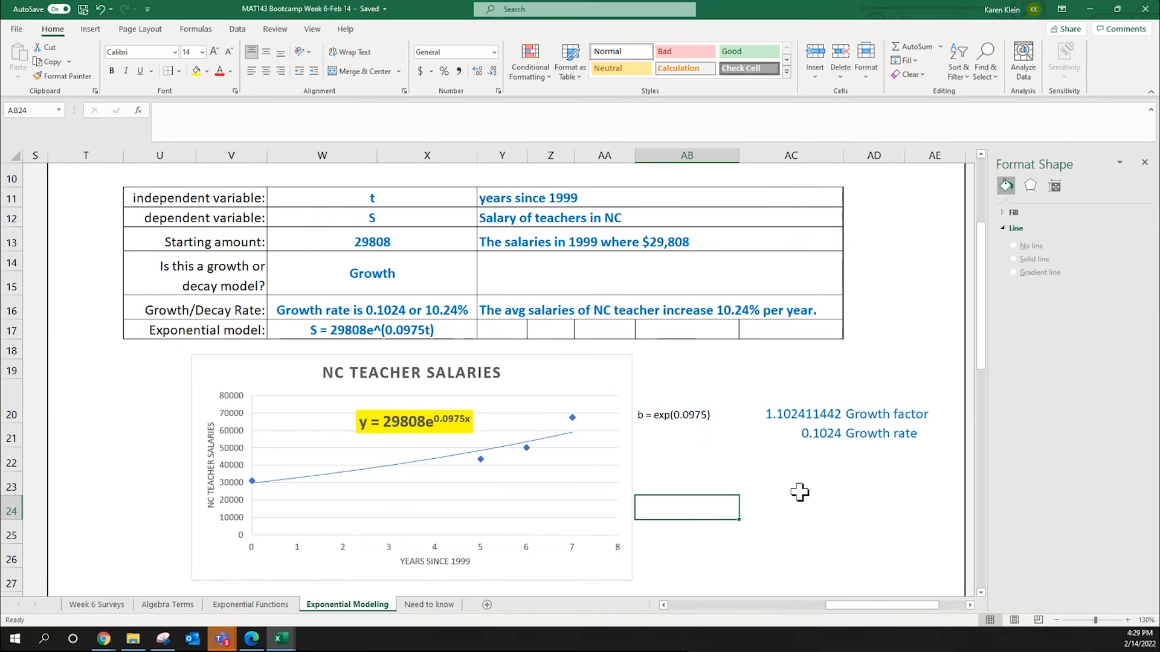
Step: Merge and center Y17:AC17 and enter the alternate exponential model "S = 29808(1 + 0.1024)^t" there
{"action": "left_click_drag", "start_coordinate": [497, 325], "coordinate": [803, 330]}
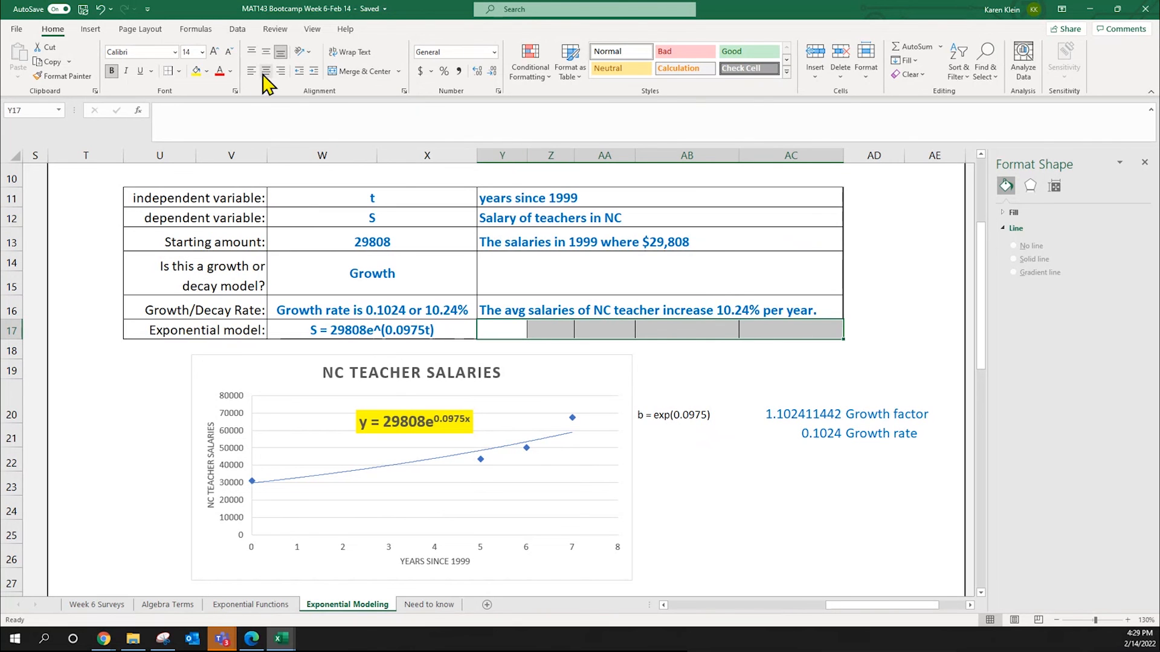
{"action": "left_click", "coordinate": [353, 71]}
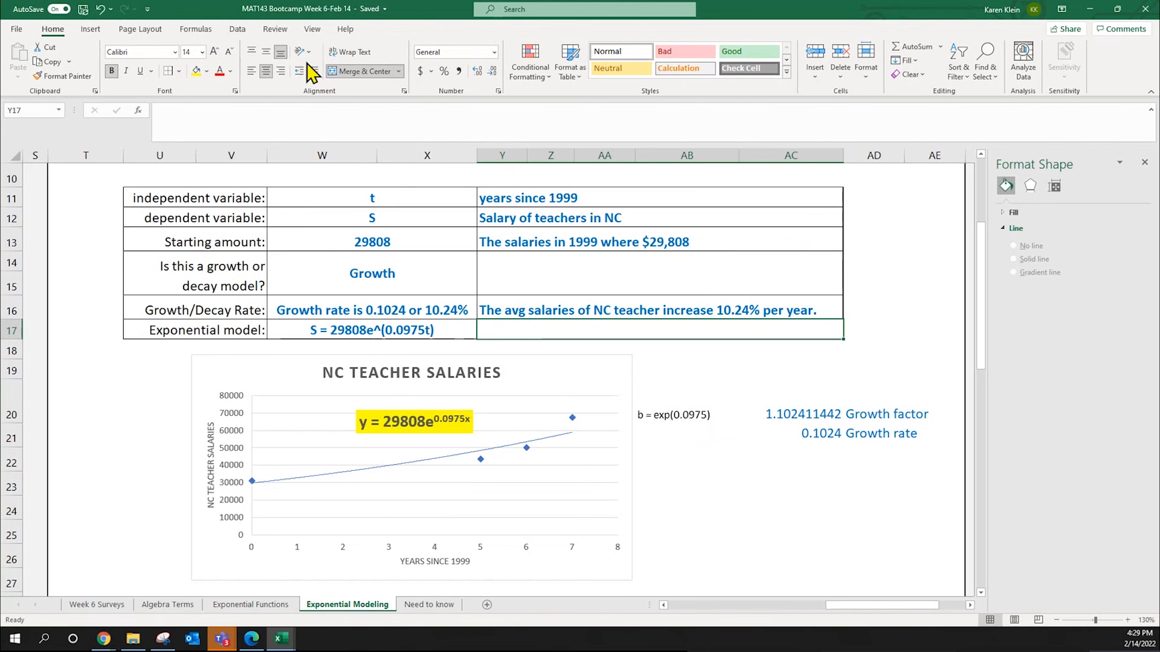
{"action": "left_click", "coordinate": [308, 110]}
{"action": "type", "text": "salary of teachers in NC"}
{"action": "type", "text": "sl"}
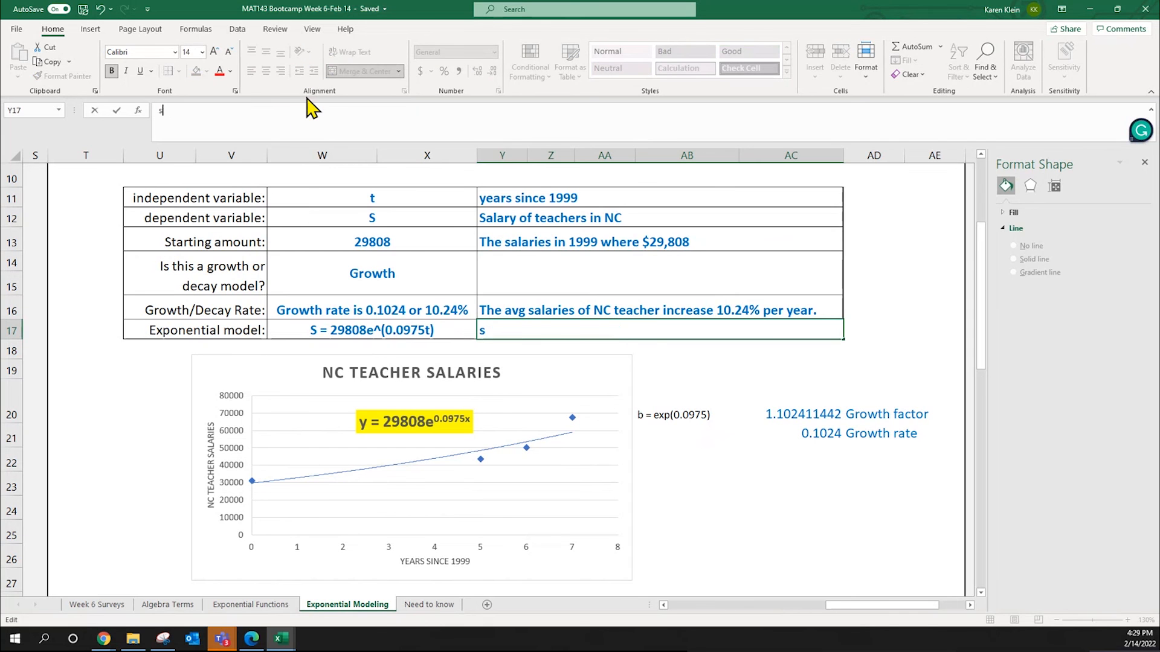
{"action": "key", "text": "BackSpace"}
{"action": "key", "text": "BackSpace"}
{"action": "type", "text": "Salary of teachers in NC"}
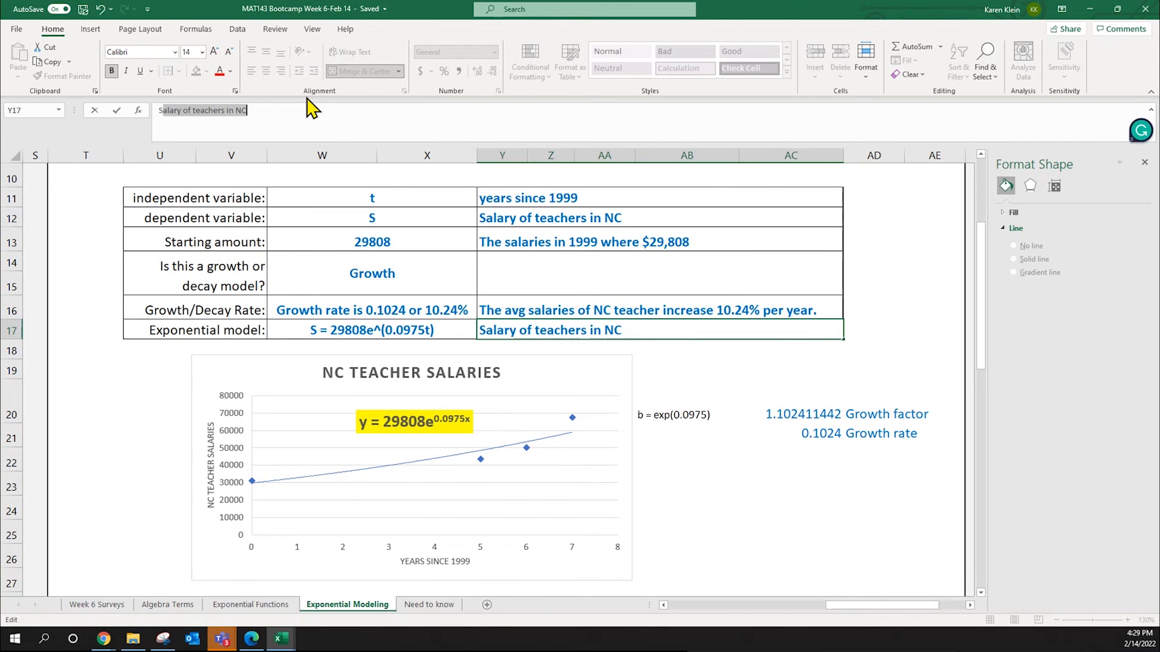
{"action": "type", "text": "S = 298"}
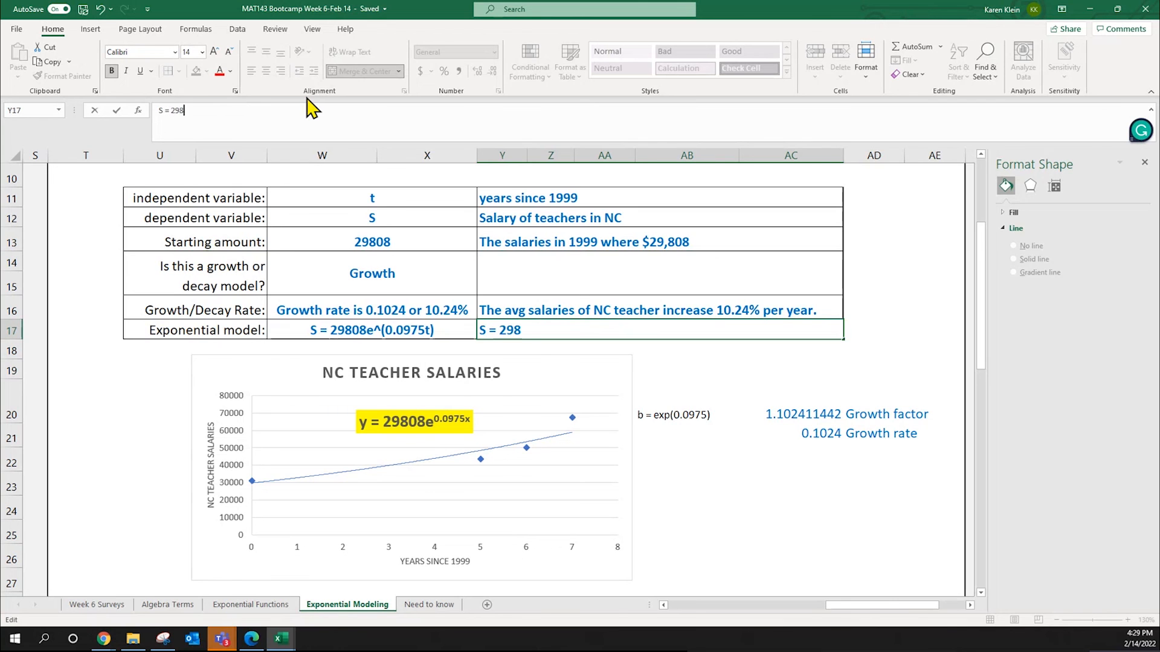
{"action": "type", "text": "08(1 + 0.102"}
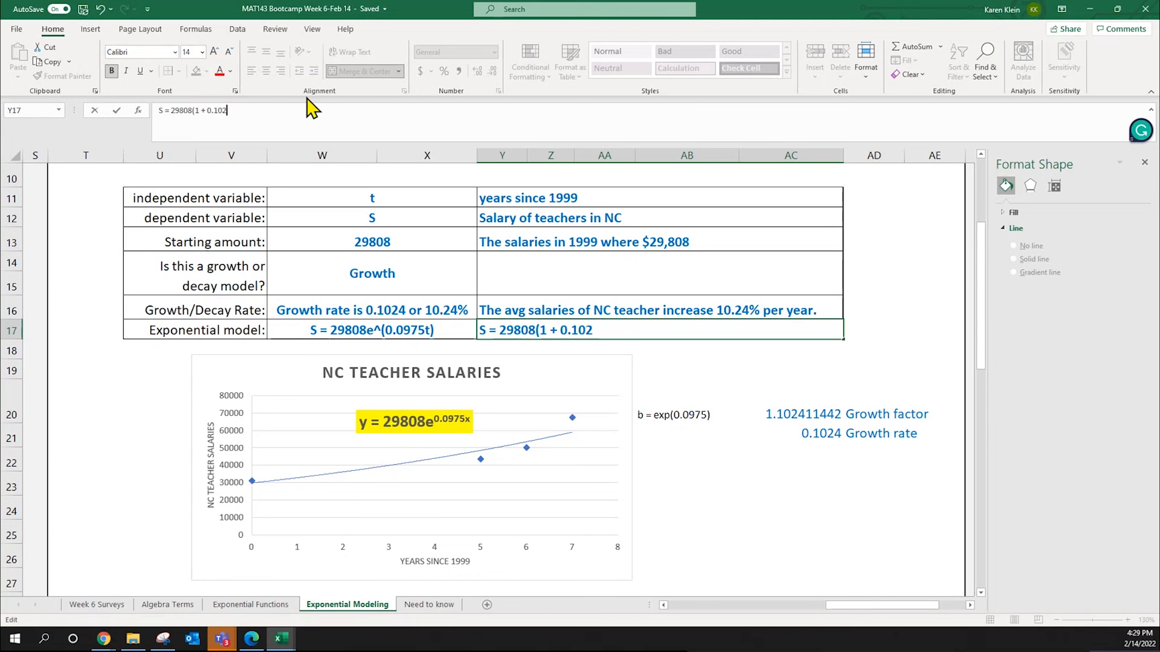
{"action": "key", "text": "BackSpace"}
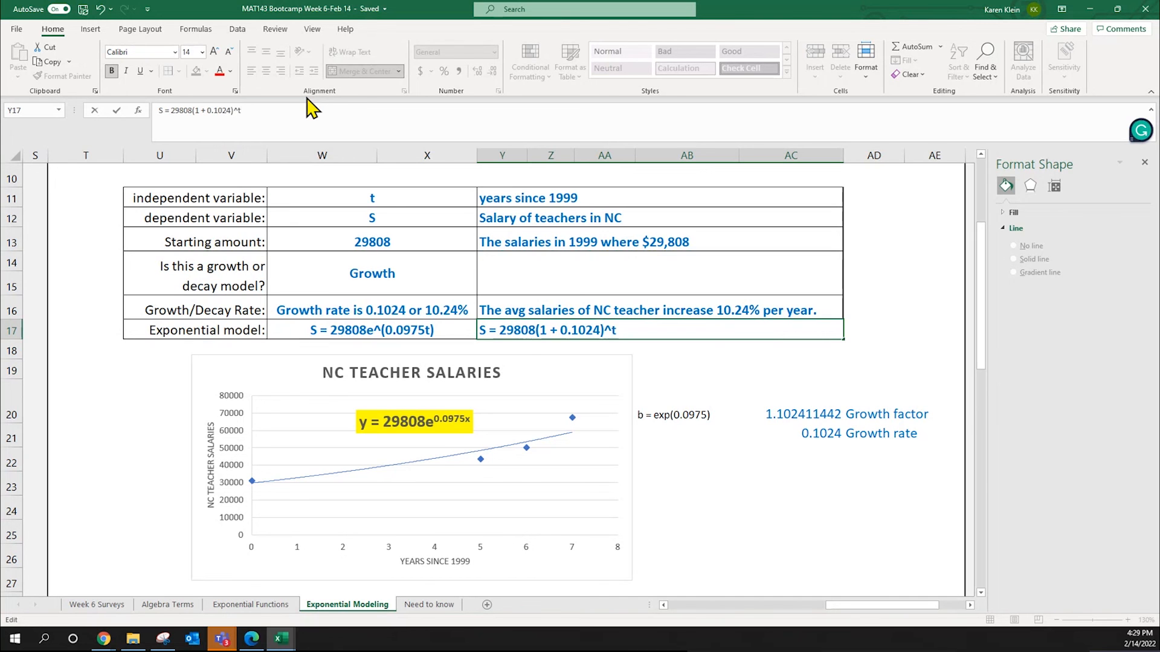
{"action": "key", "text": "Return"}
{"action": "left_click", "coordinate": [763, 518]}
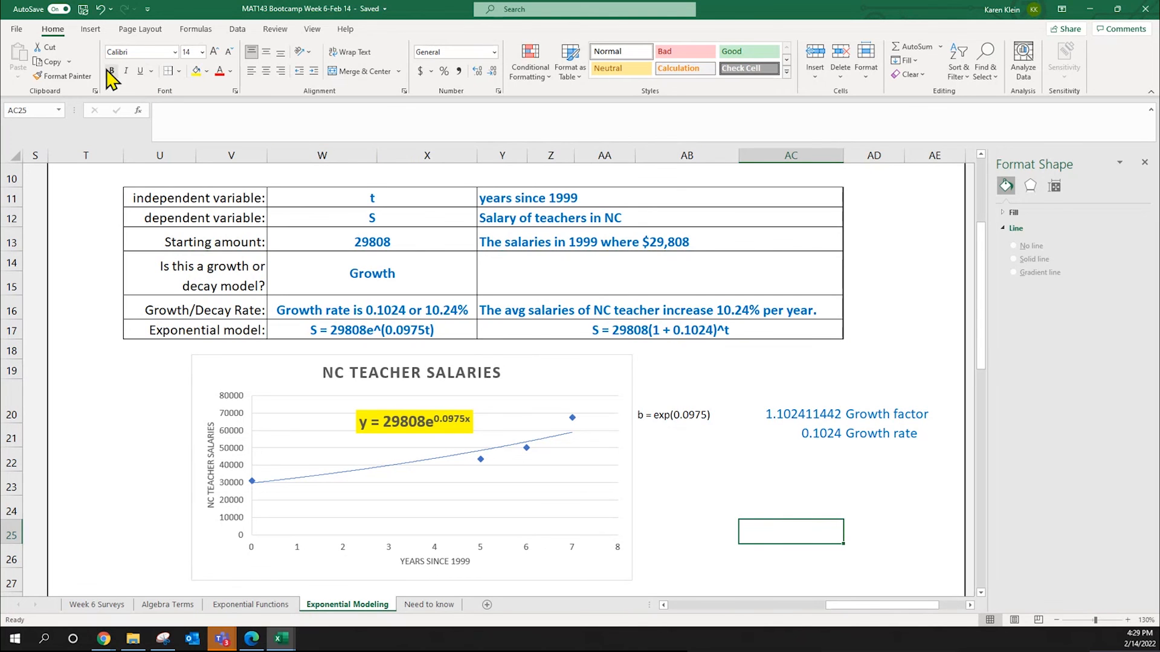
Step: Save the workbook and look over the completed model and the prediction questions (a) and (b) below the chart
{"action": "left_click", "coordinate": [82, 9]}
{"action": "scroll", "coordinate": [688, 444], "scroll_direction": "down", "scroll_amount": 6}
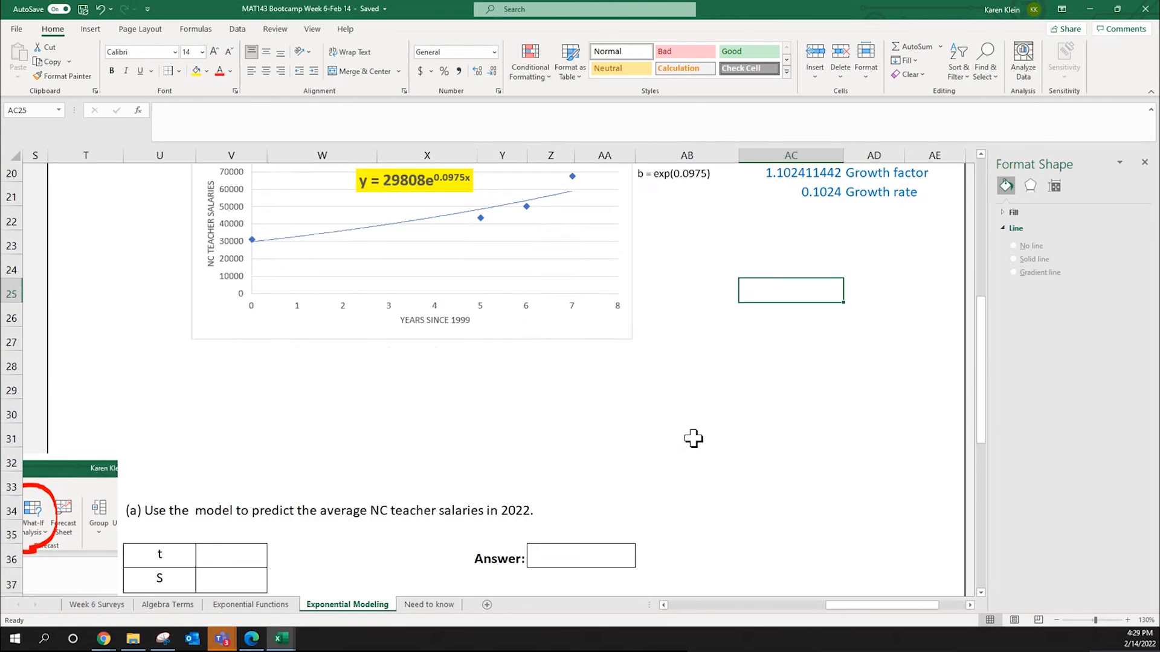
{"action": "scroll", "coordinate": [695, 435], "scroll_direction": "up", "scroll_amount": 2}
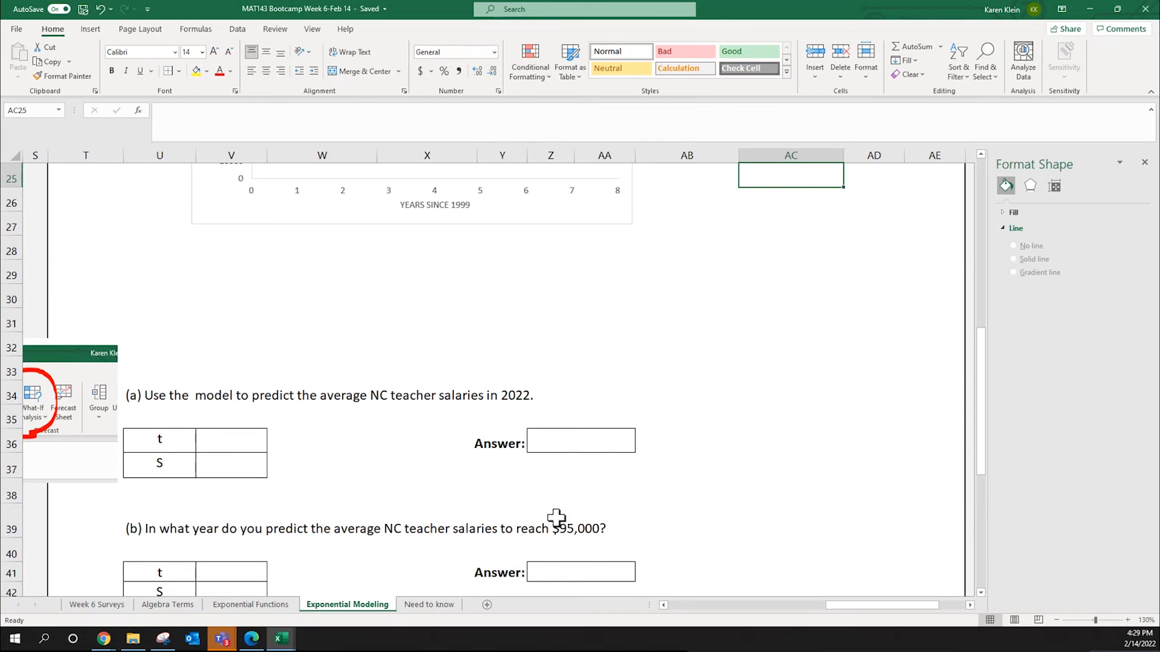
{"action": "scroll", "coordinate": [679, 464], "scroll_direction": "up", "scroll_amount": 3}
{"action": "scroll", "coordinate": [600, 394], "scroll_direction": "up", "scroll_amount": 3}
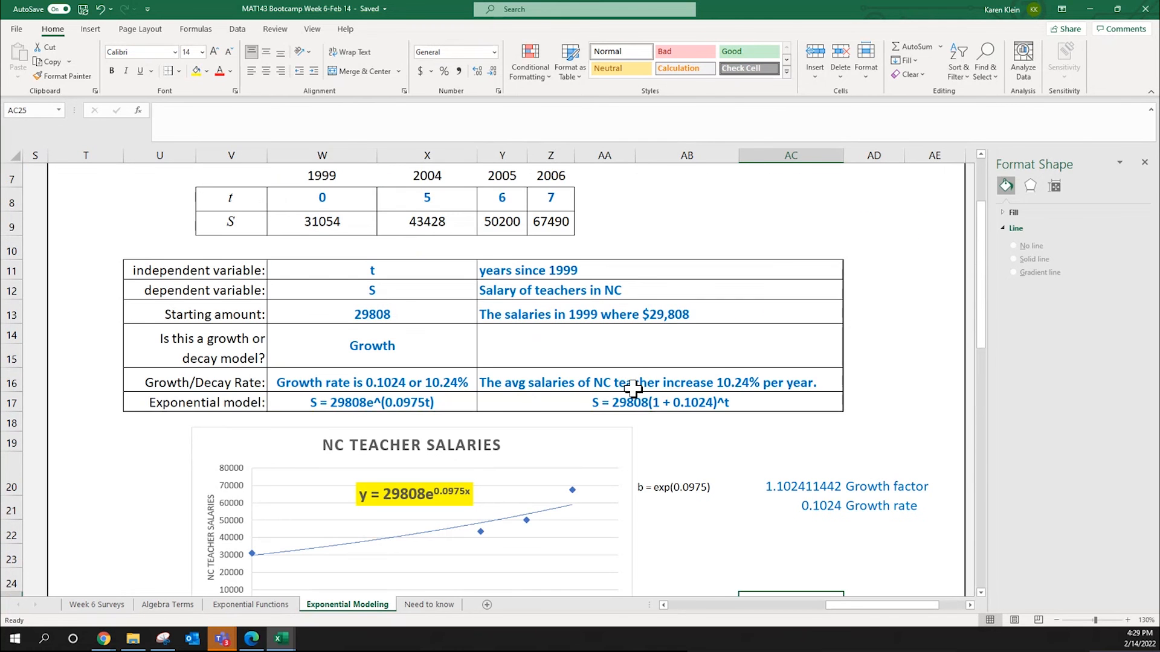
{"action": "scroll", "coordinate": [633, 389], "scroll_direction": "down", "scroll_amount": 2}
{"action": "scroll", "coordinate": [633, 389], "scroll_direction": "down", "scroll_amount": 1}
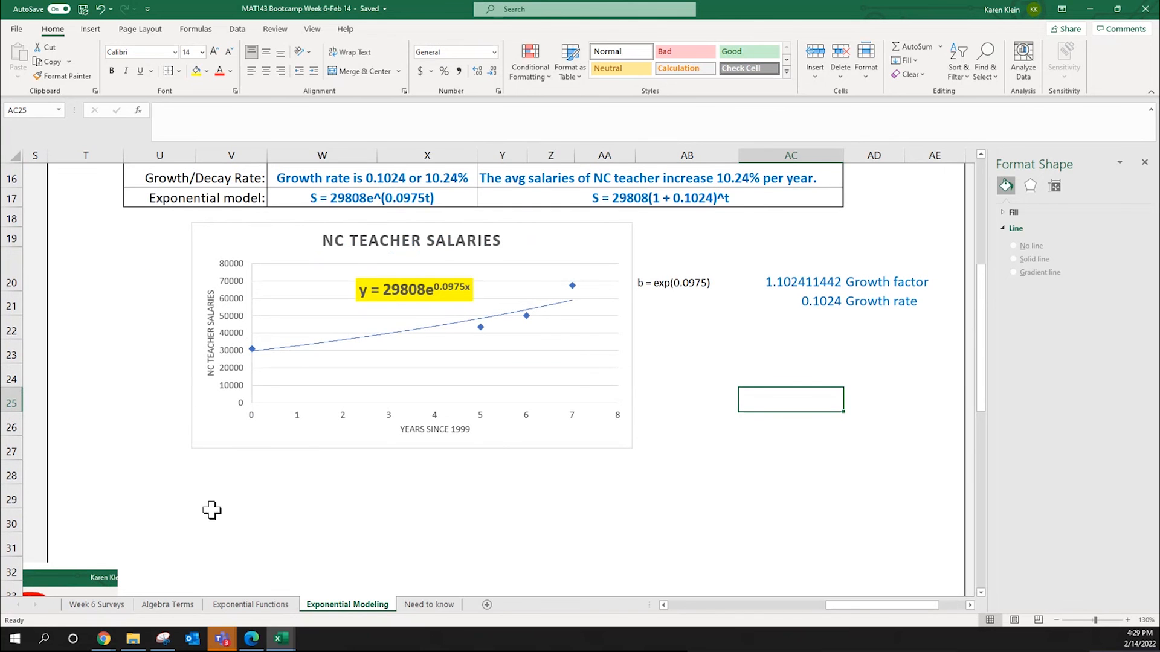
Step: Copy the Post-survey link from the Week 6 Surveys sheet, return to the Exponential Modeling sheet and switch to Microsoft Teams
{"action": "left_click", "coordinate": [99, 606]}
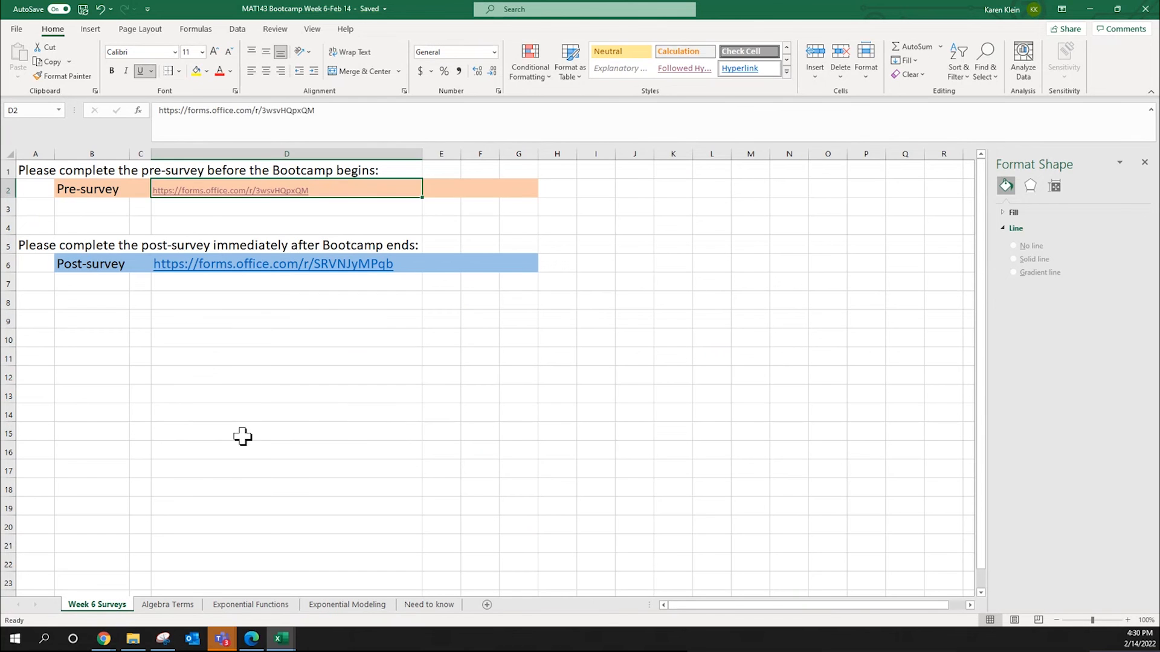
{"action": "left_click", "coordinate": [91, 271]}
{"action": "left_click", "coordinate": [232, 270]}
{"action": "key", "text": "ctrl+c"}
{"action": "left_click", "coordinate": [360, 611]}
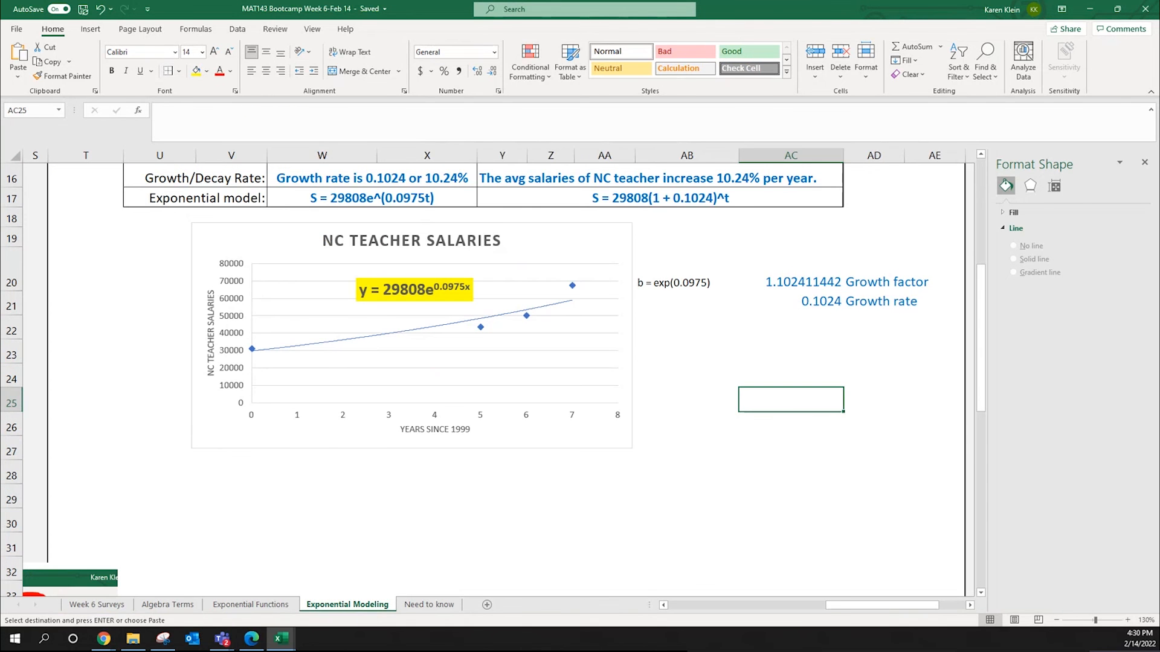
{"action": "key", "text": "alt+Tab"}
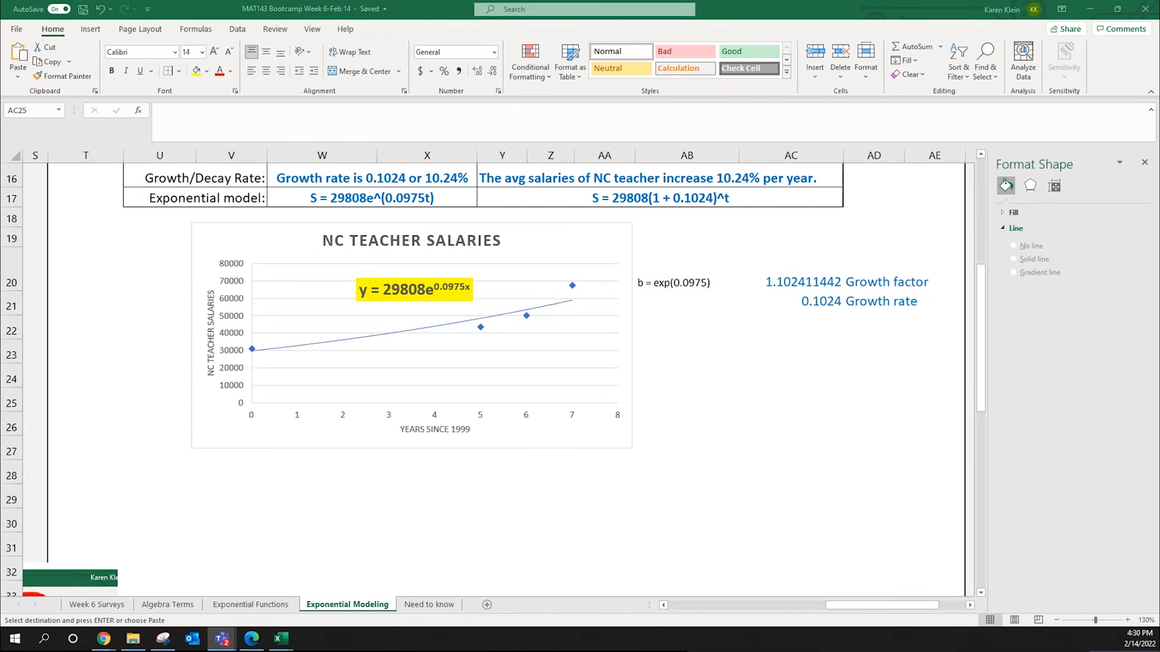